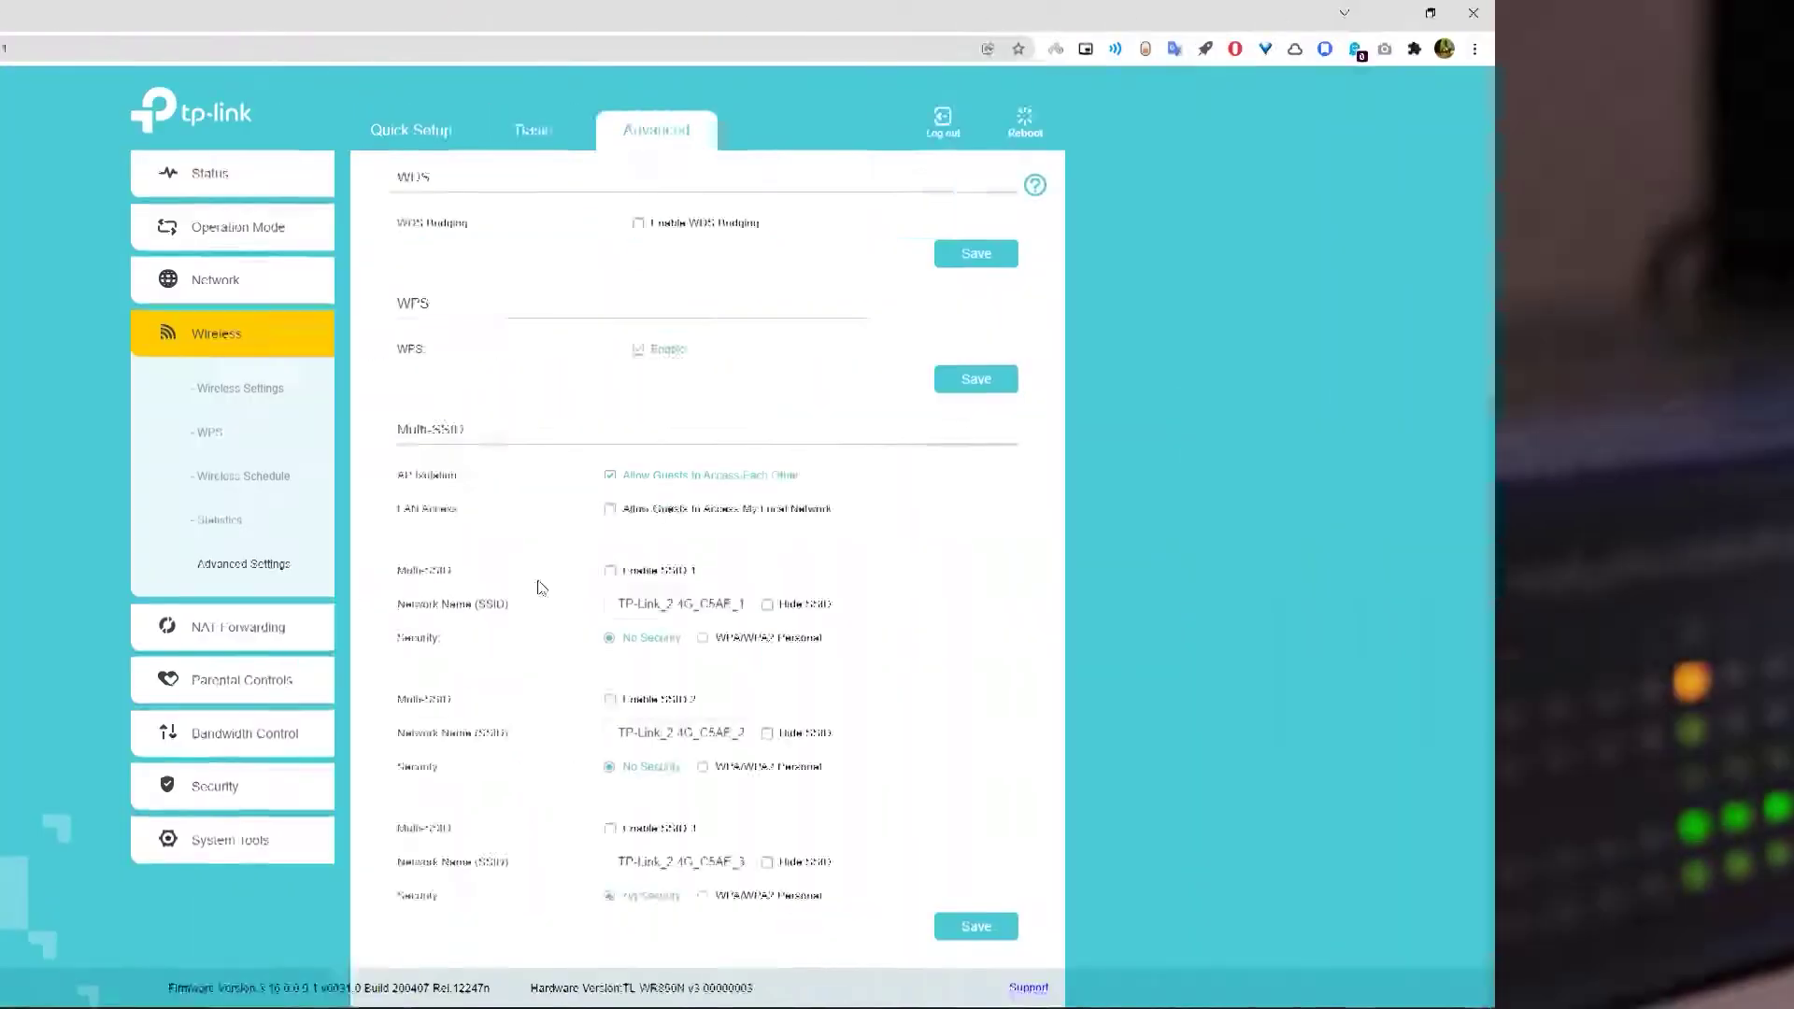
- Enable the first guest network and select its default name for replacement
left_click(610, 570)
left_click_drag(1039, 607, 1050, 600)
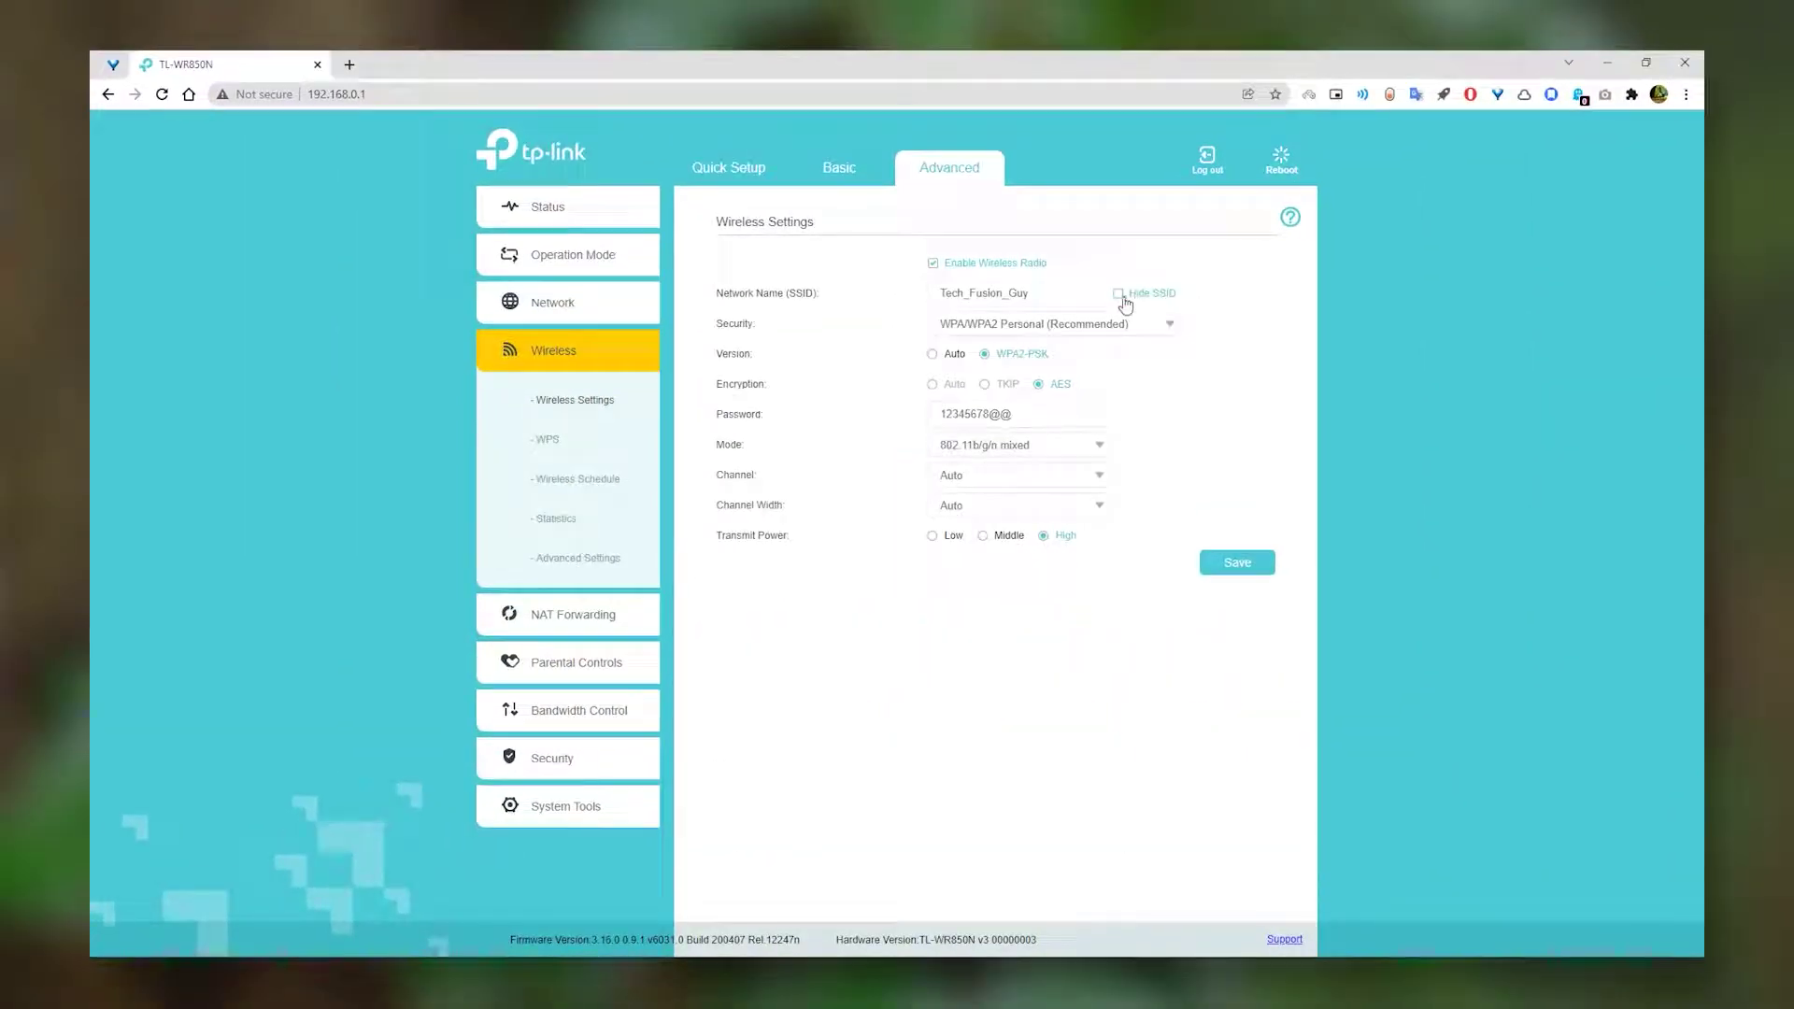
- Hide the main network's SSID and save the setting
left_click(1119, 294)
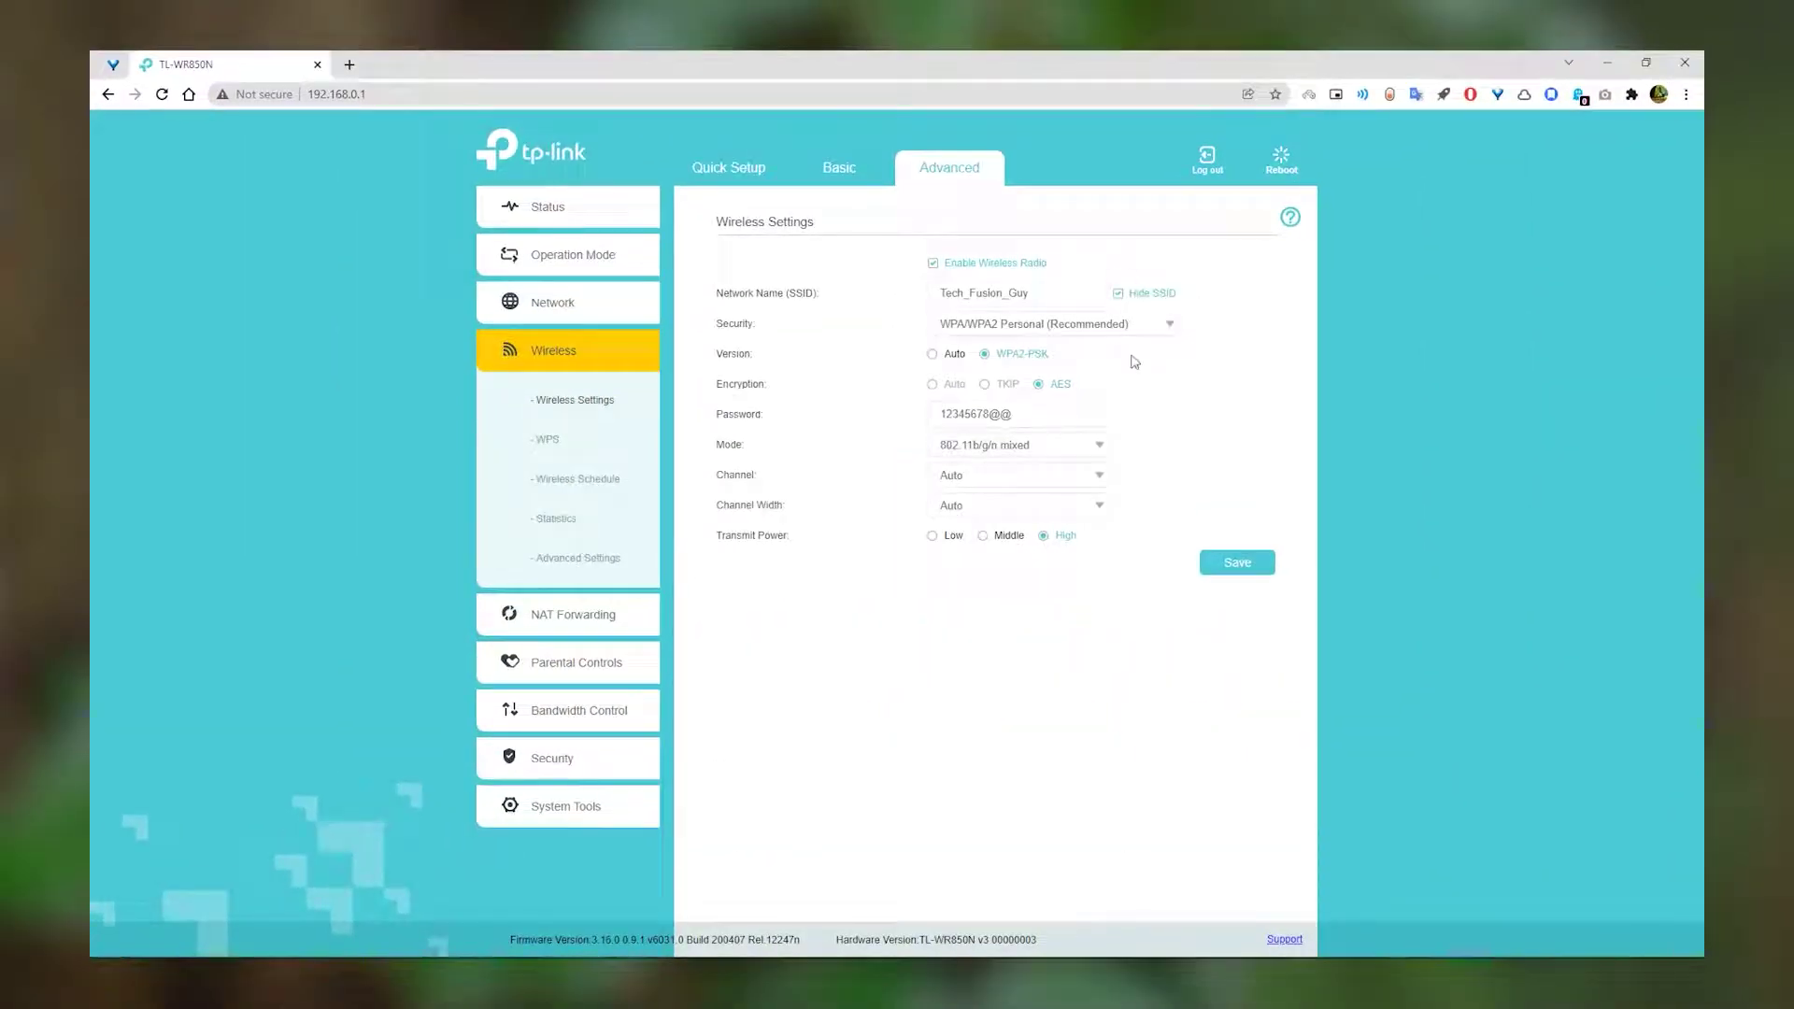
triple_click(1013, 414)
left_click(1237, 561)
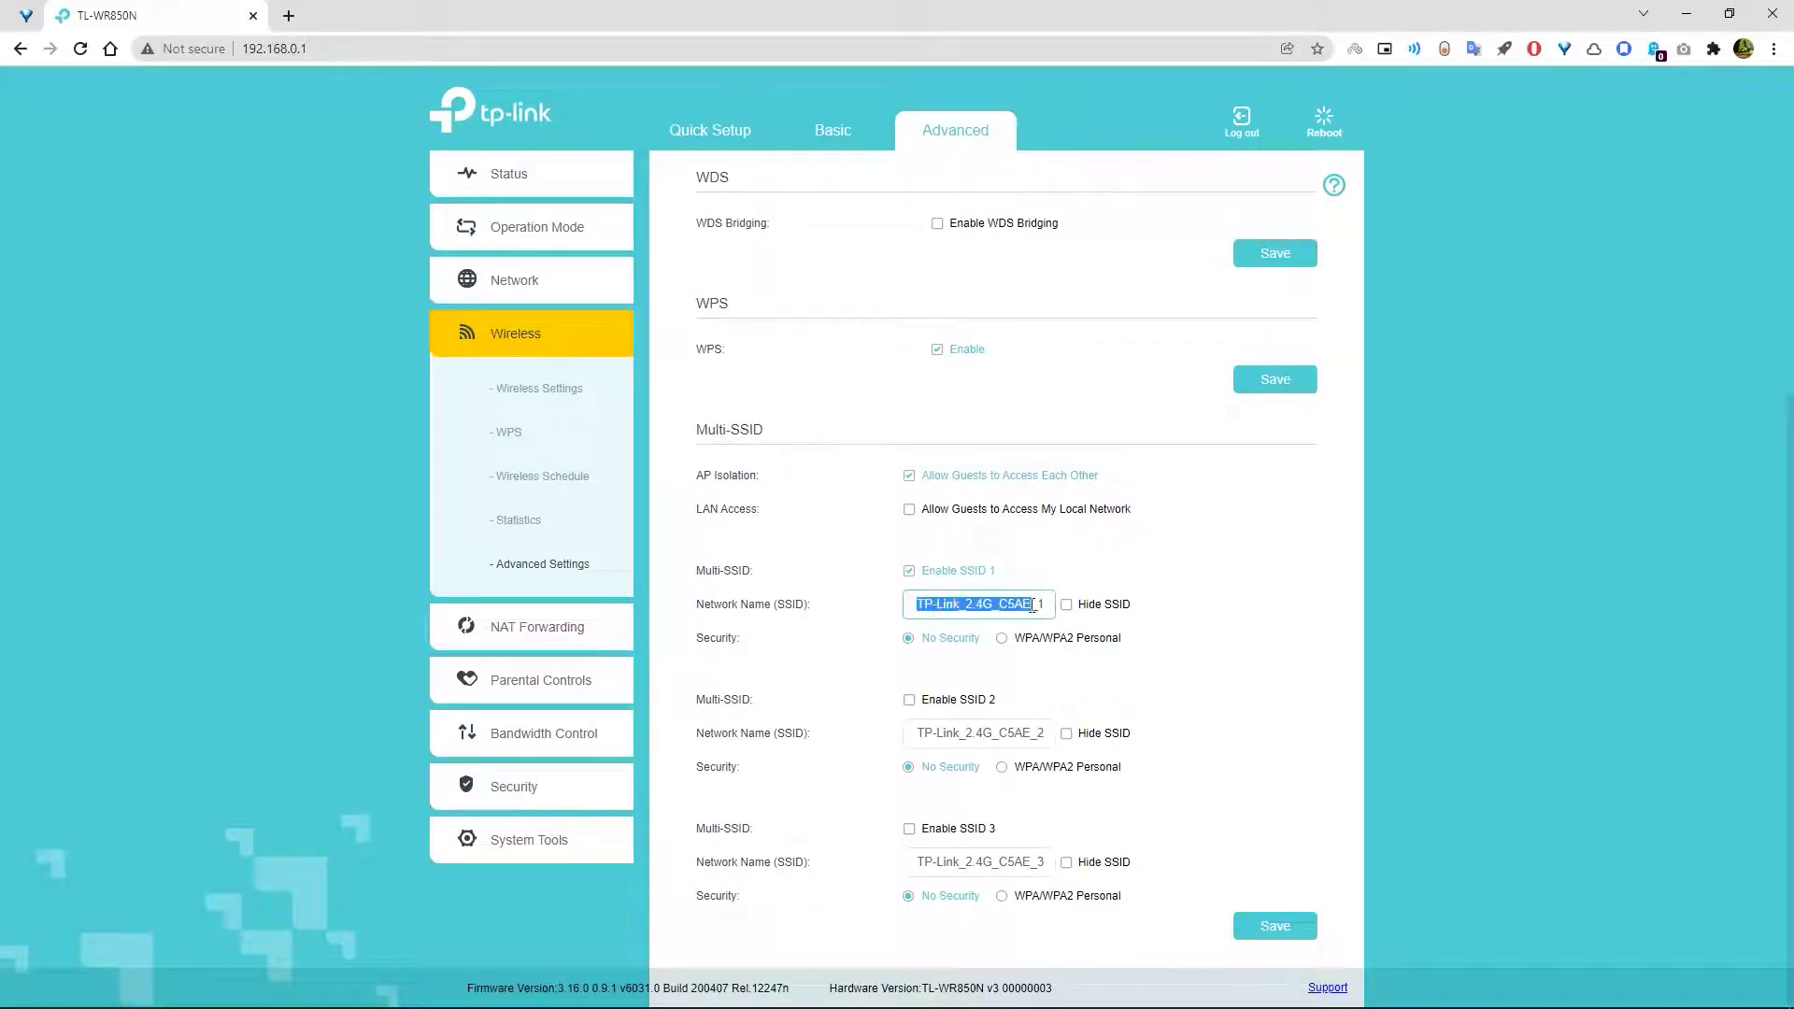
- Name the first guest network Tech_Guy_1 and secure it with WPA/WPA2 Personal
type("Tech_Guy_")
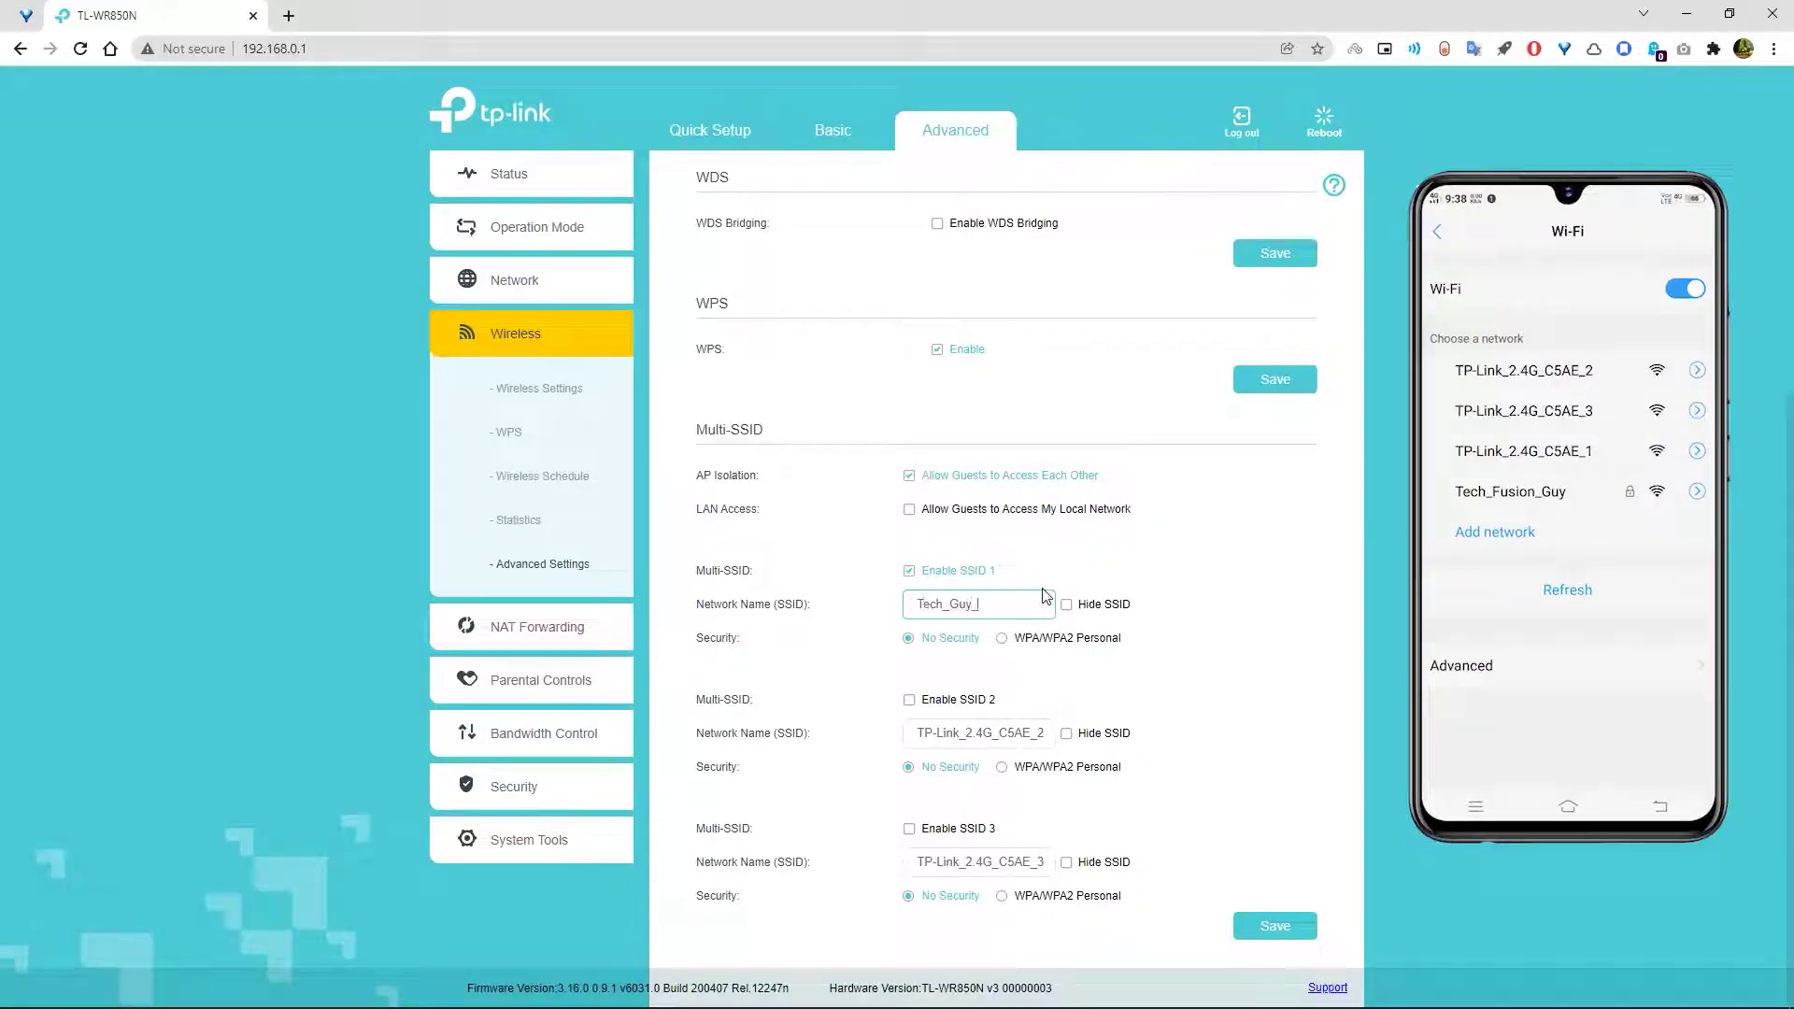
type("1")
left_click(1001, 639)
left_click(942, 733)
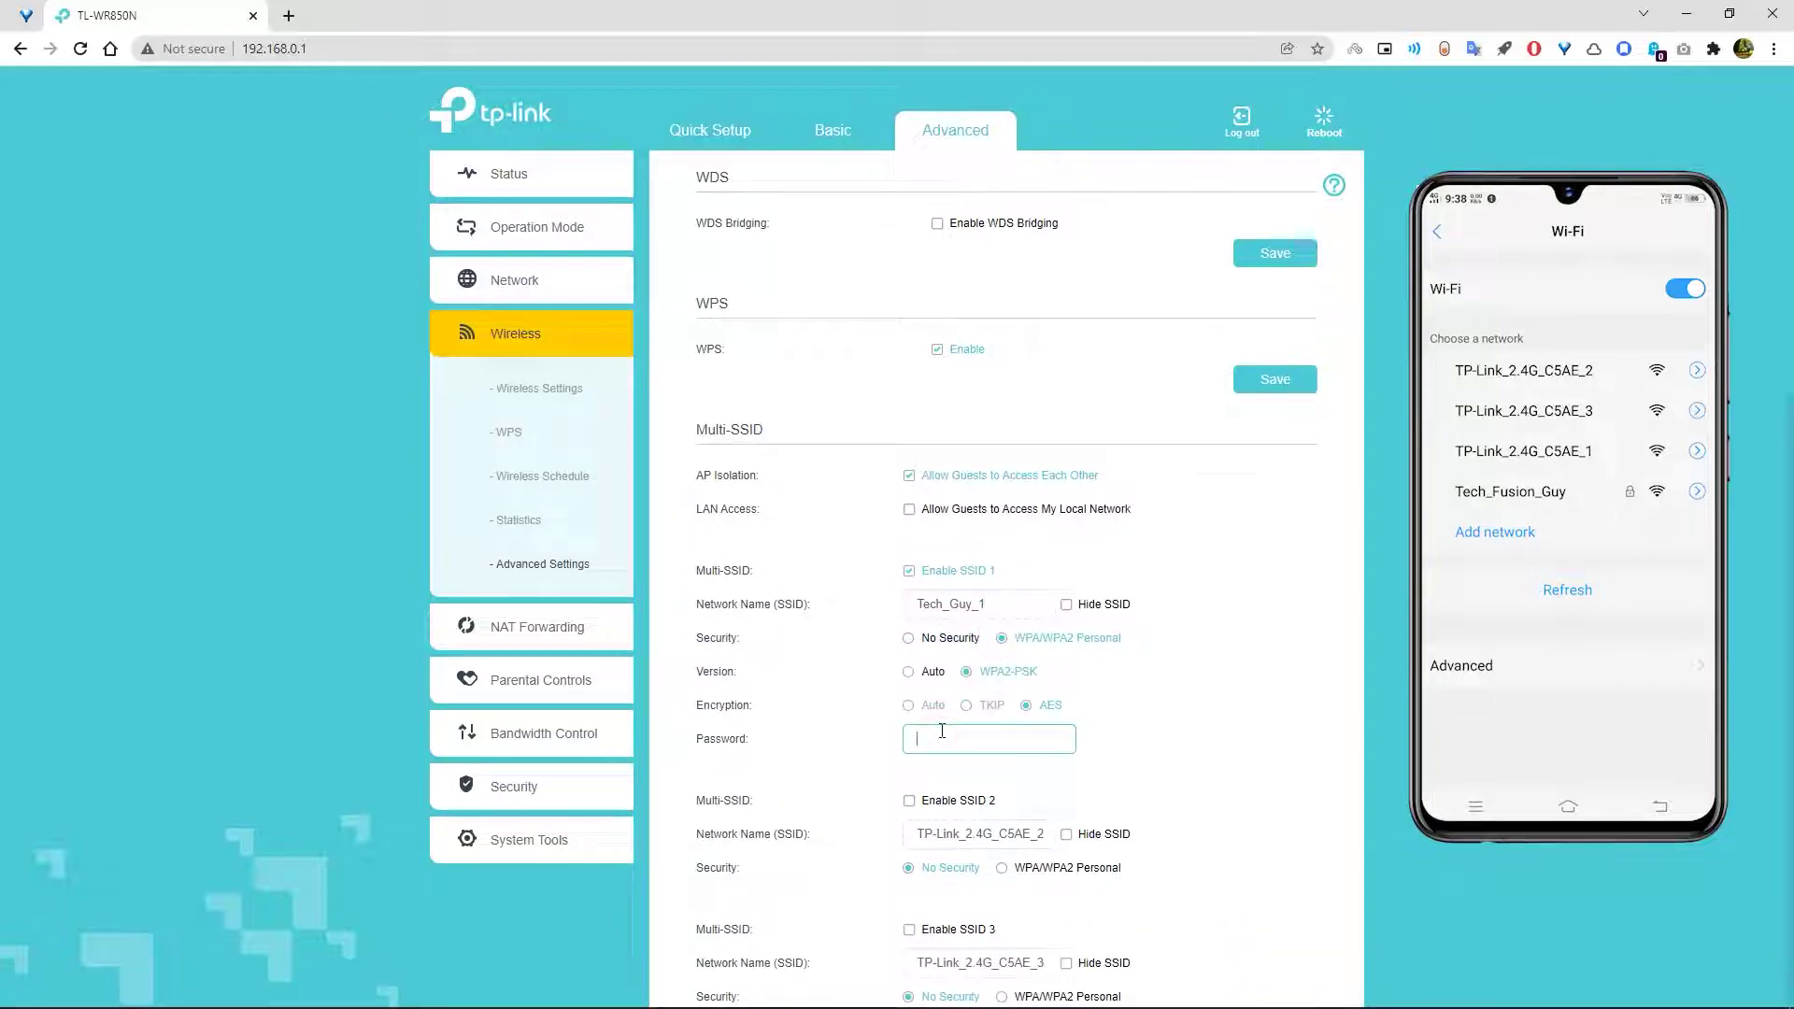
- Enable the second guest network as Tech_Guy_2 with WPA/WPA2 Personal and a password
scroll(940, 733, "down", 1)
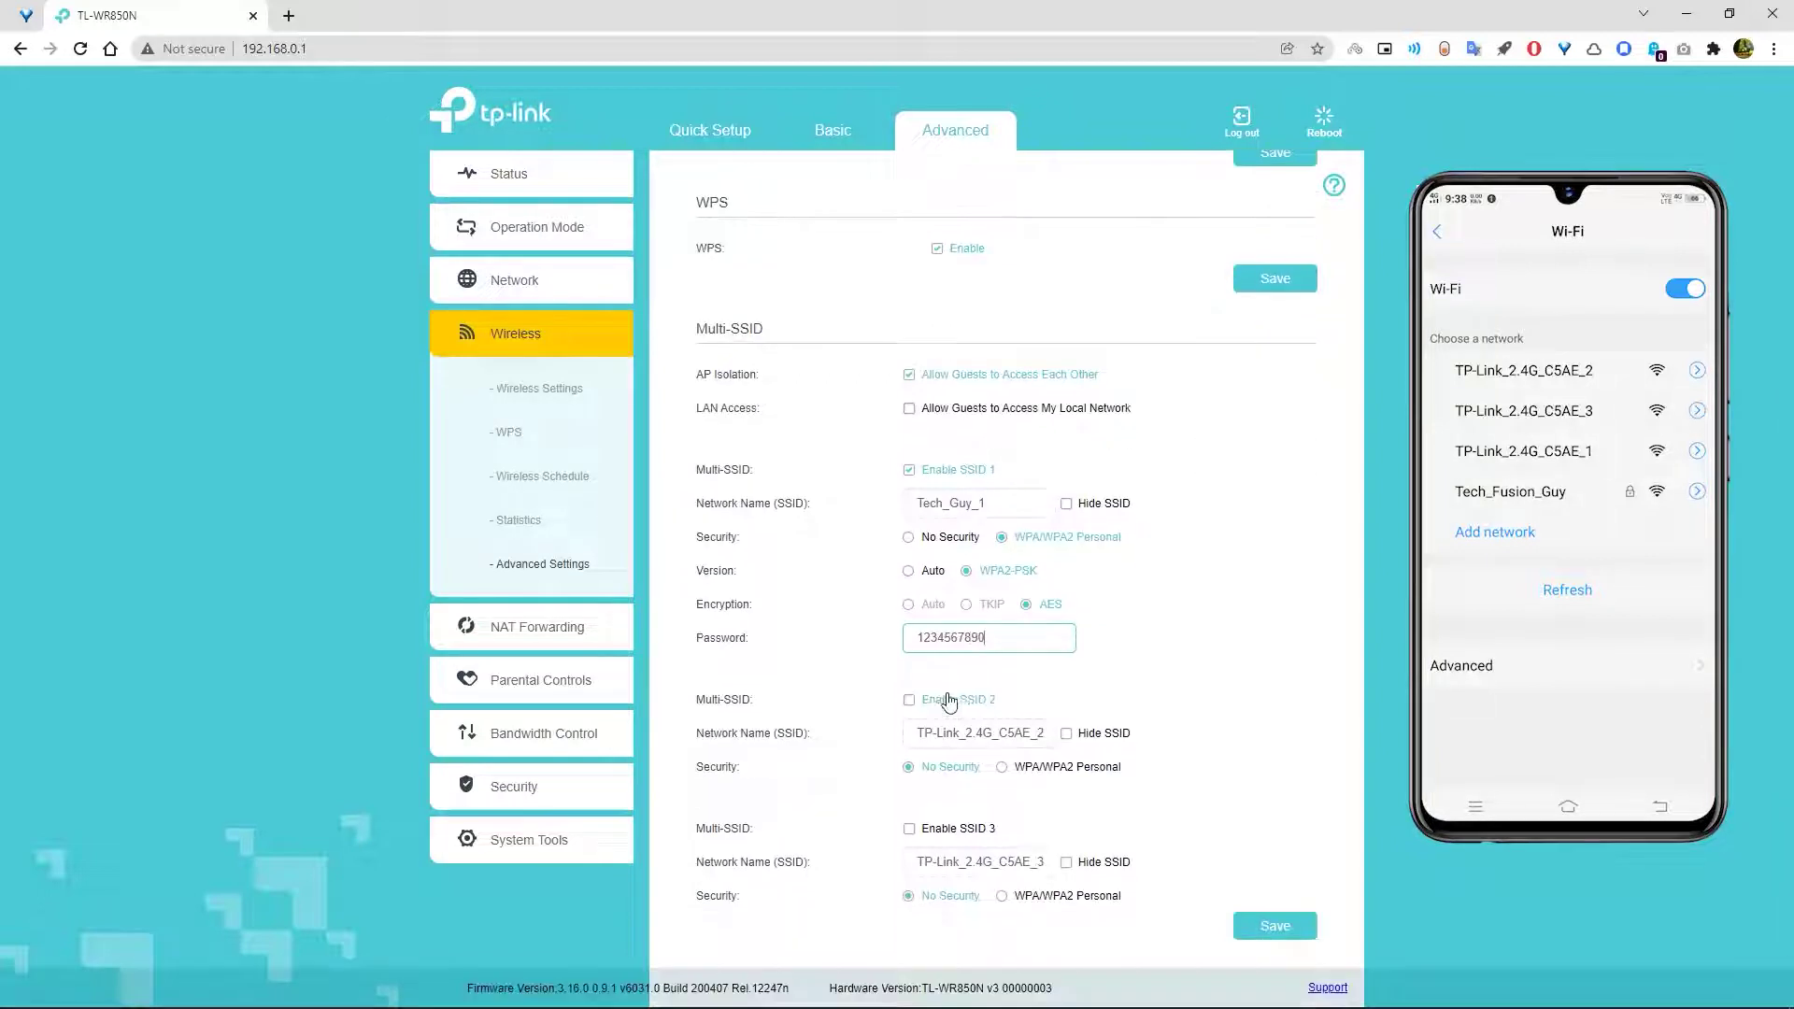
left_click(934, 699)
left_click(1004, 768)
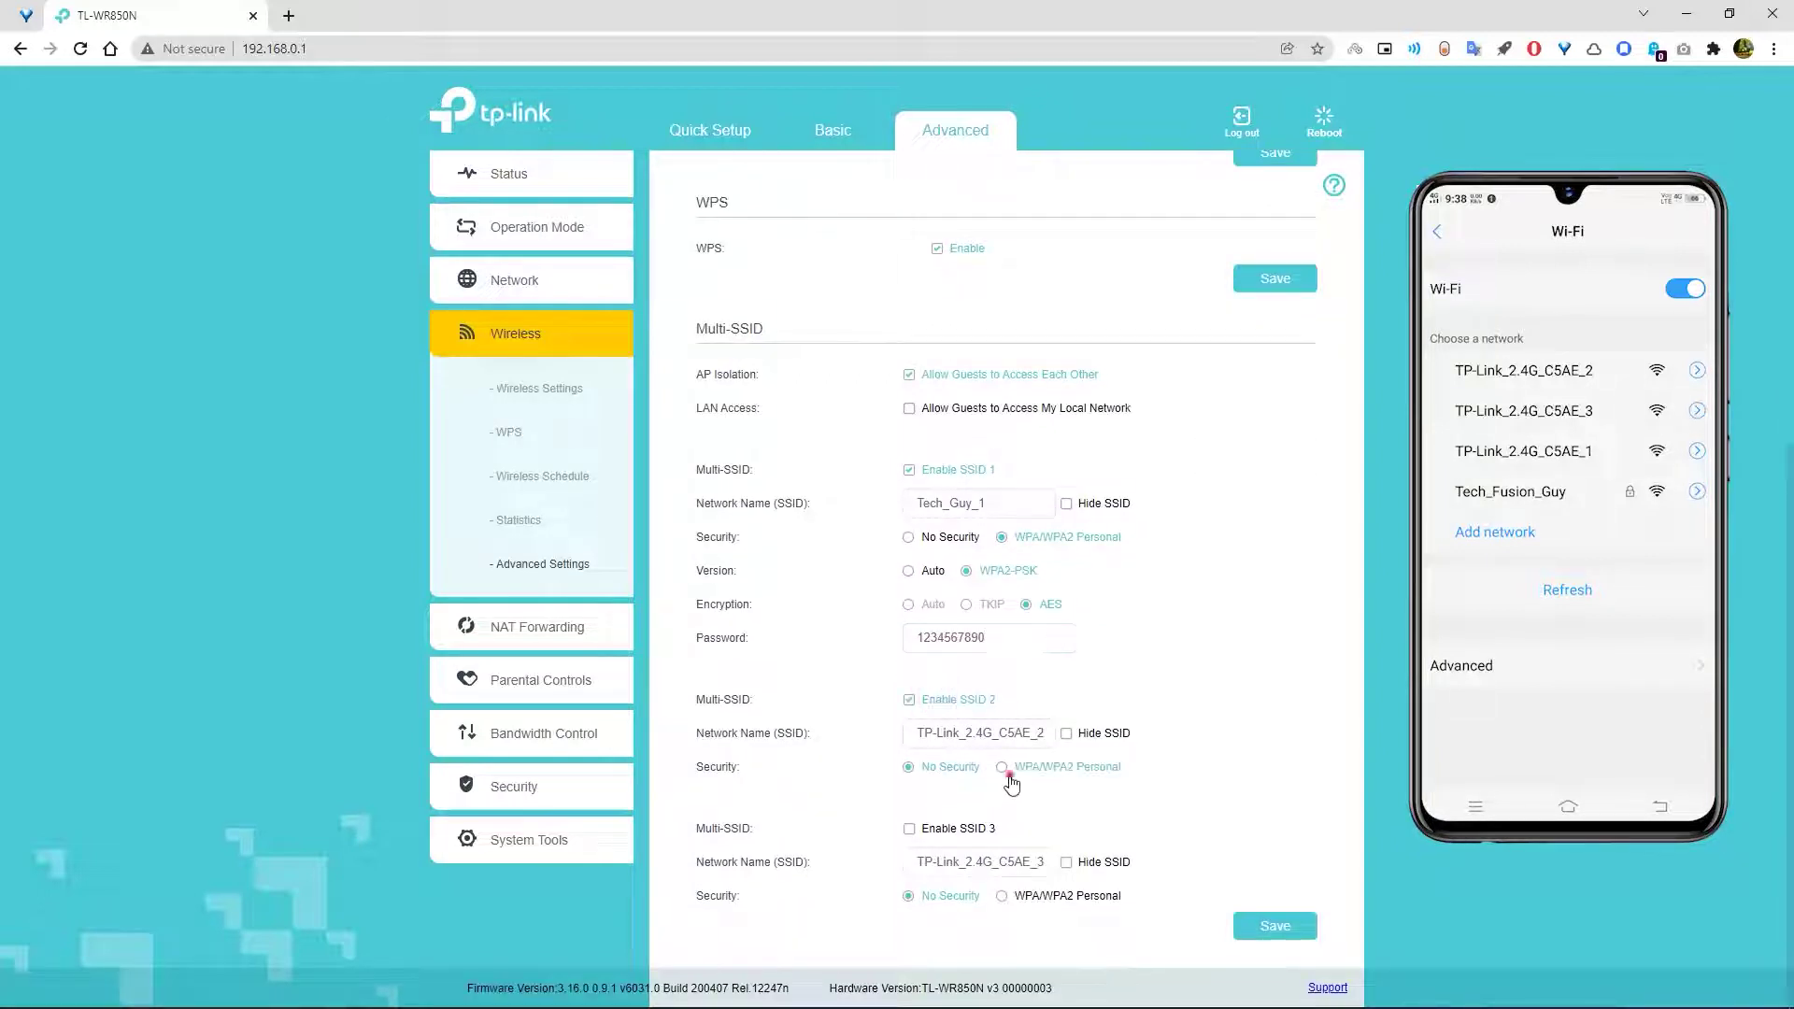
triple_click(934, 739)
type("Tech_Guy_2")
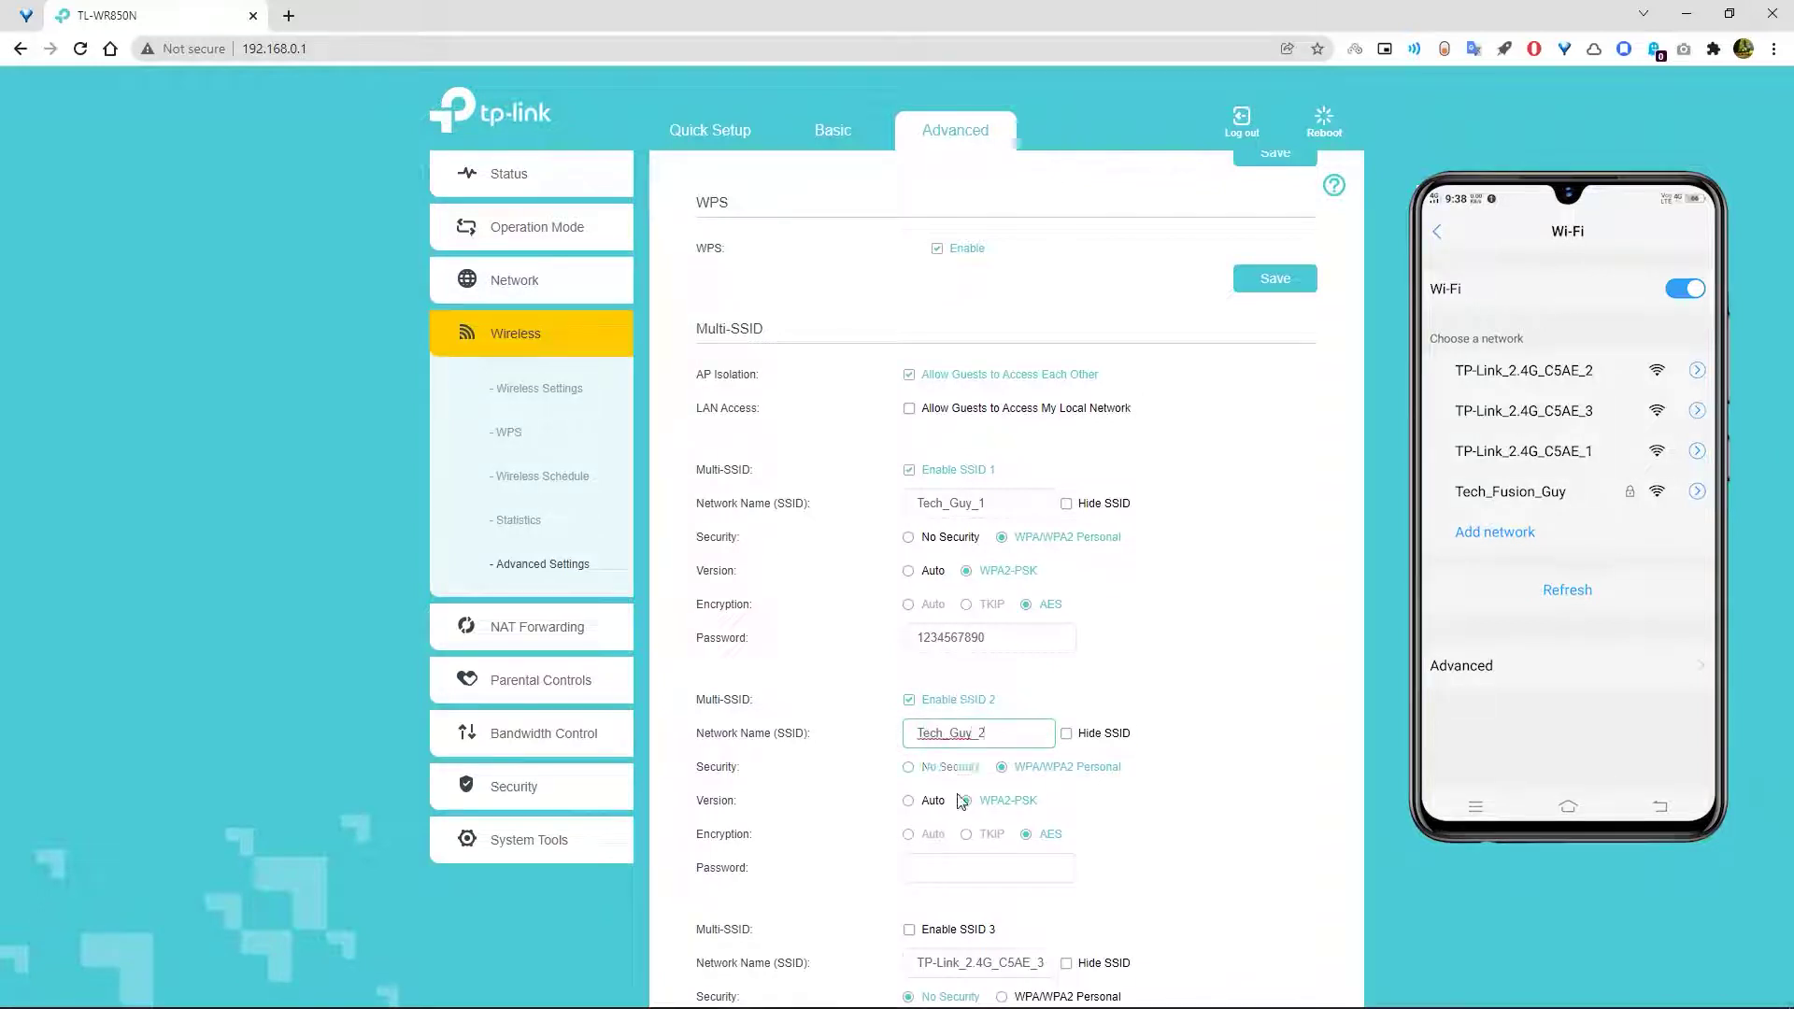
left_click(943, 868)
- Enable Tech_Guy_3 with WPA/WPA2 Personal and a password, and hide Tech_Guy_2's SSID
scroll(944, 868, "down", 1)
left_click(930, 829)
triple_click(918, 861)
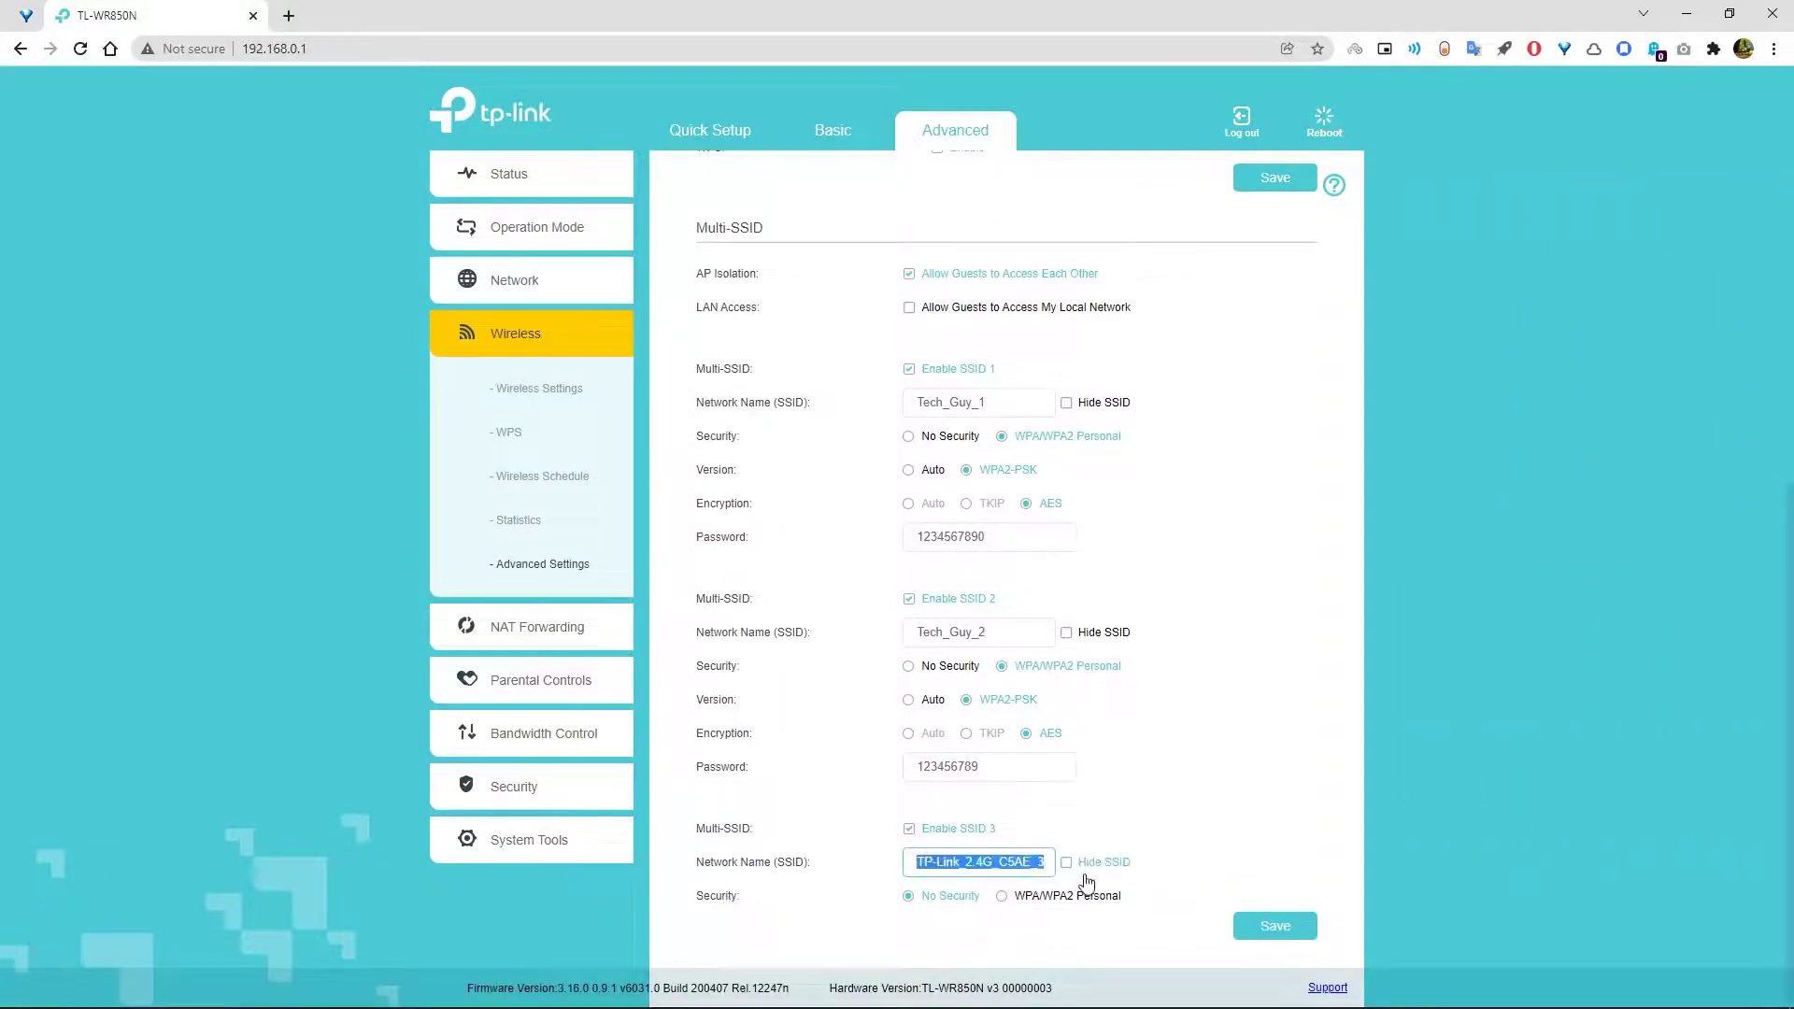
type("Tech_Guy_3")
left_click(1001, 895)
scroll(1001, 895, "down", 1)
left_click(933, 897)
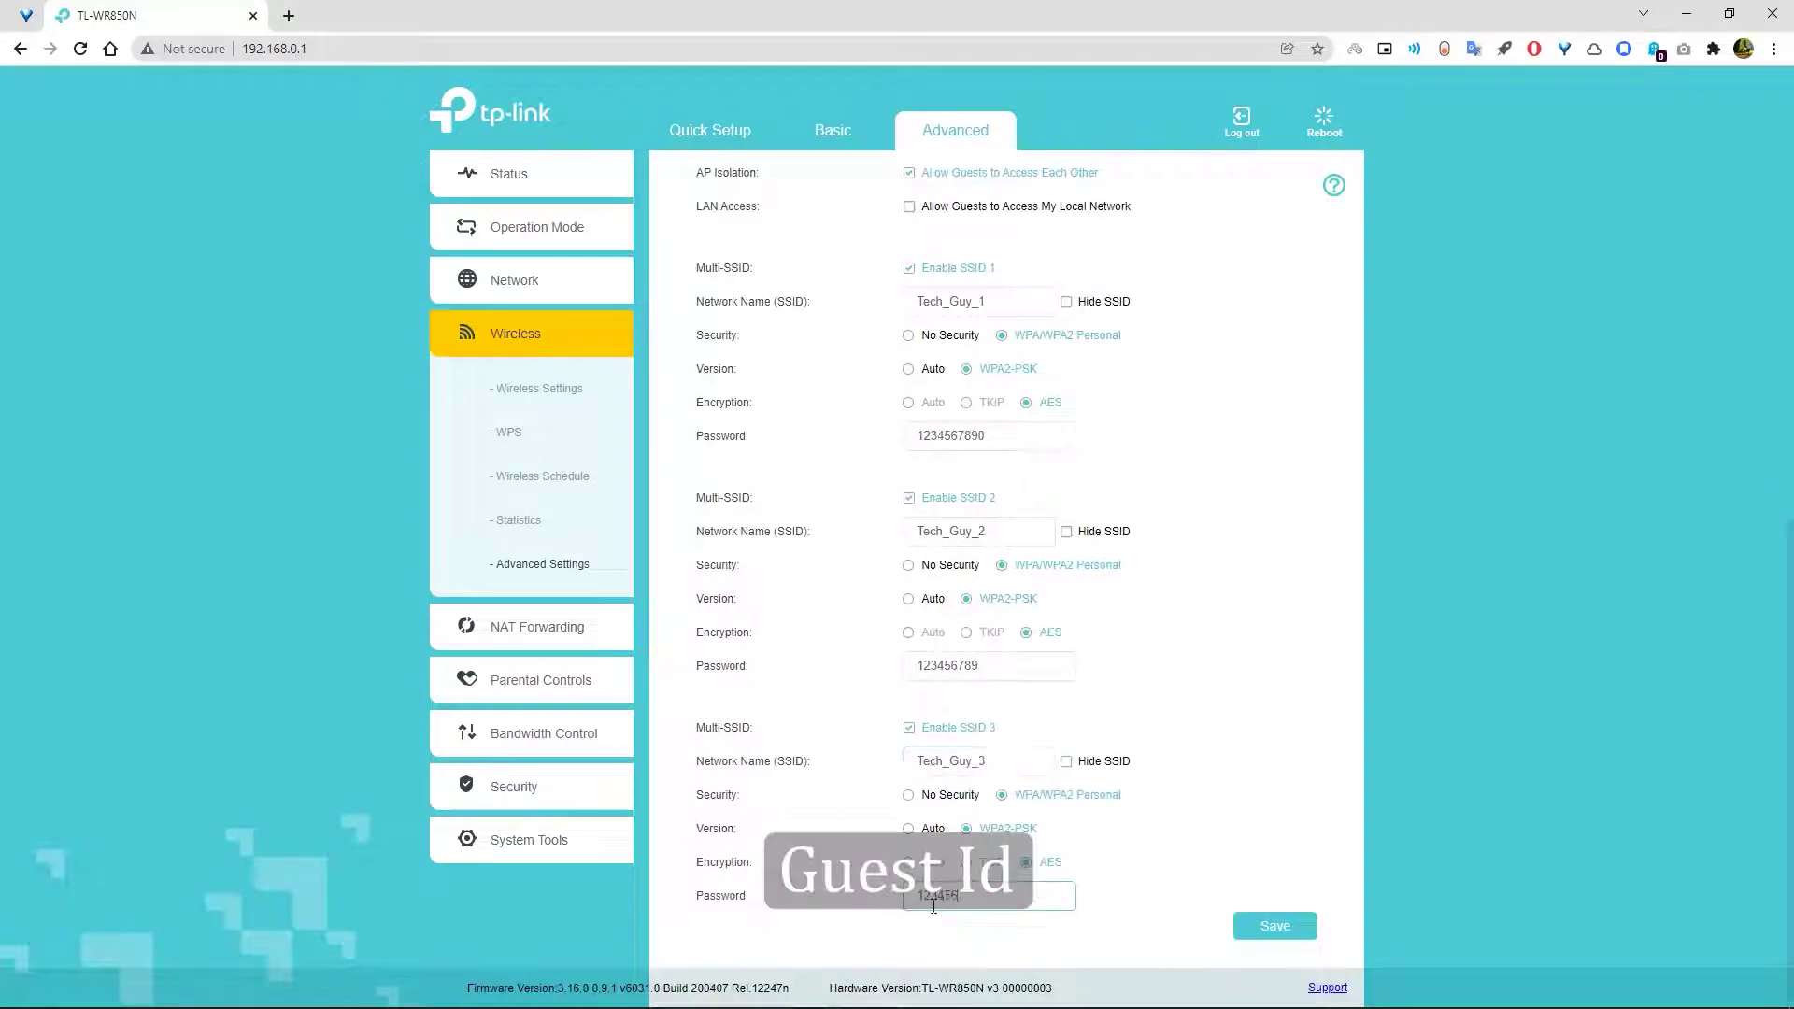
left_click(1066, 532)
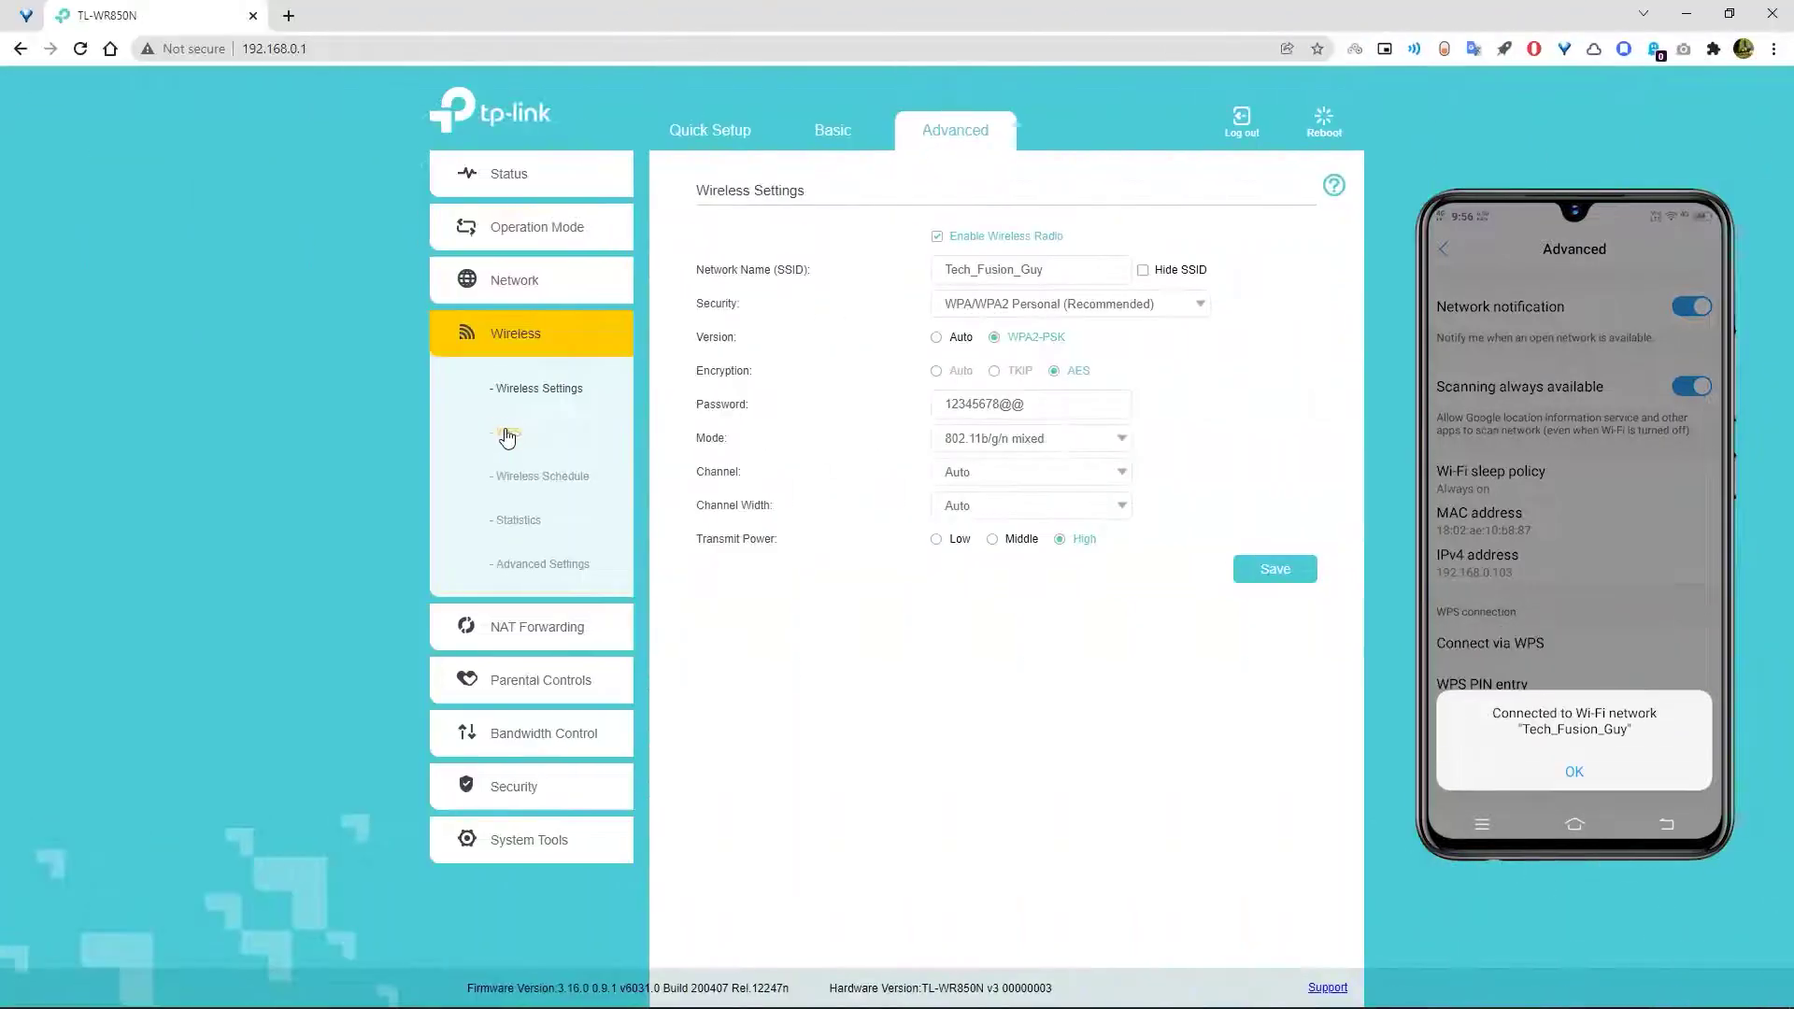
- Pair the phone via WPS push button, then connect it using its client PIN
left_click(508, 432)
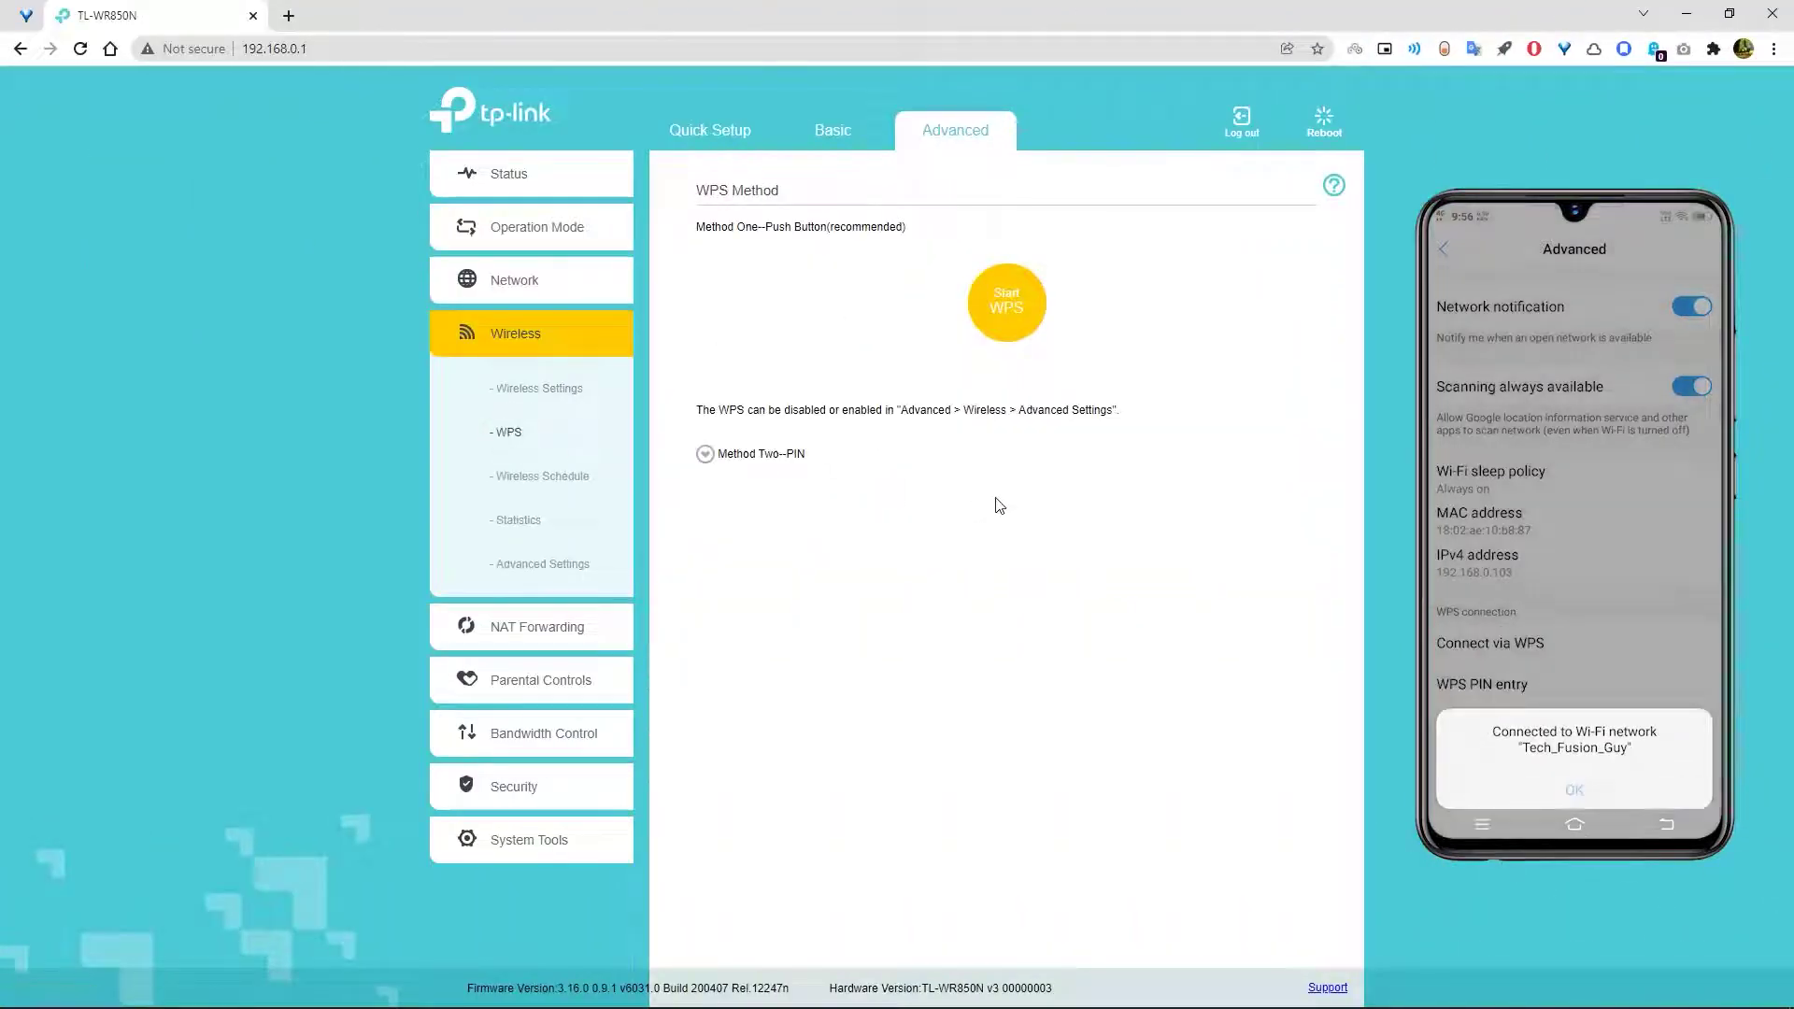
left_click(1021, 338)
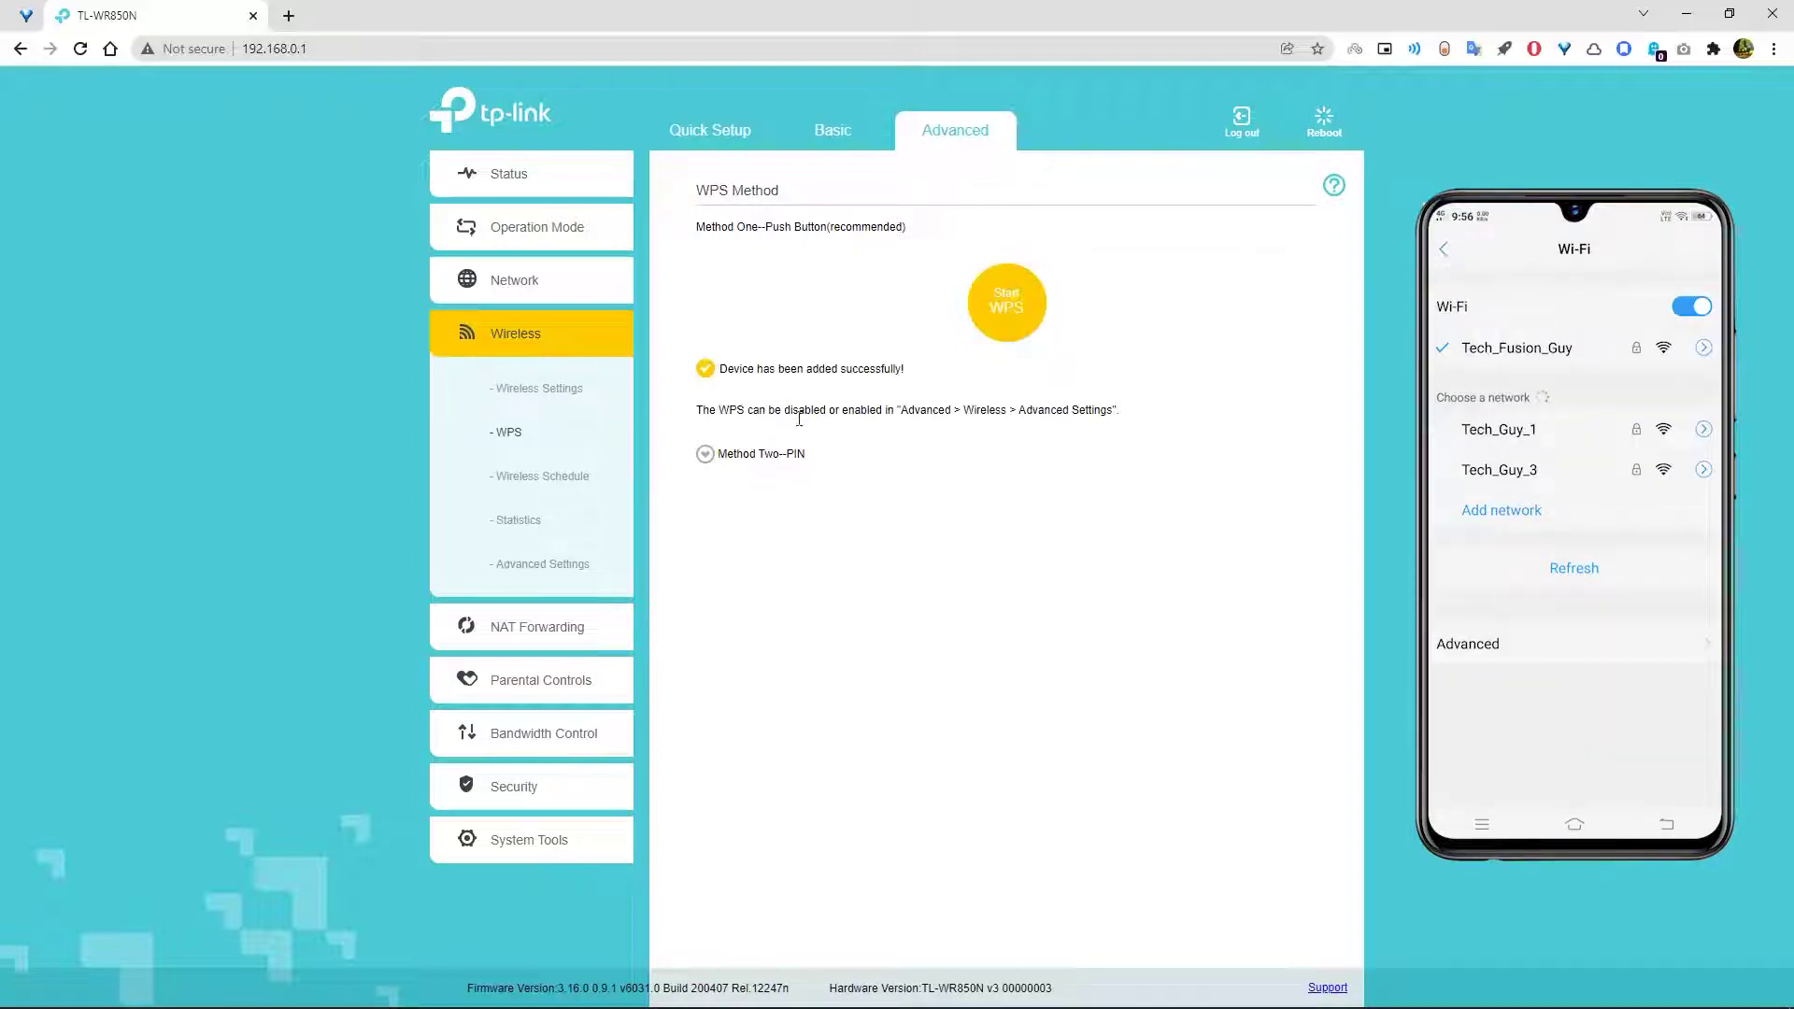
left_click(732, 458)
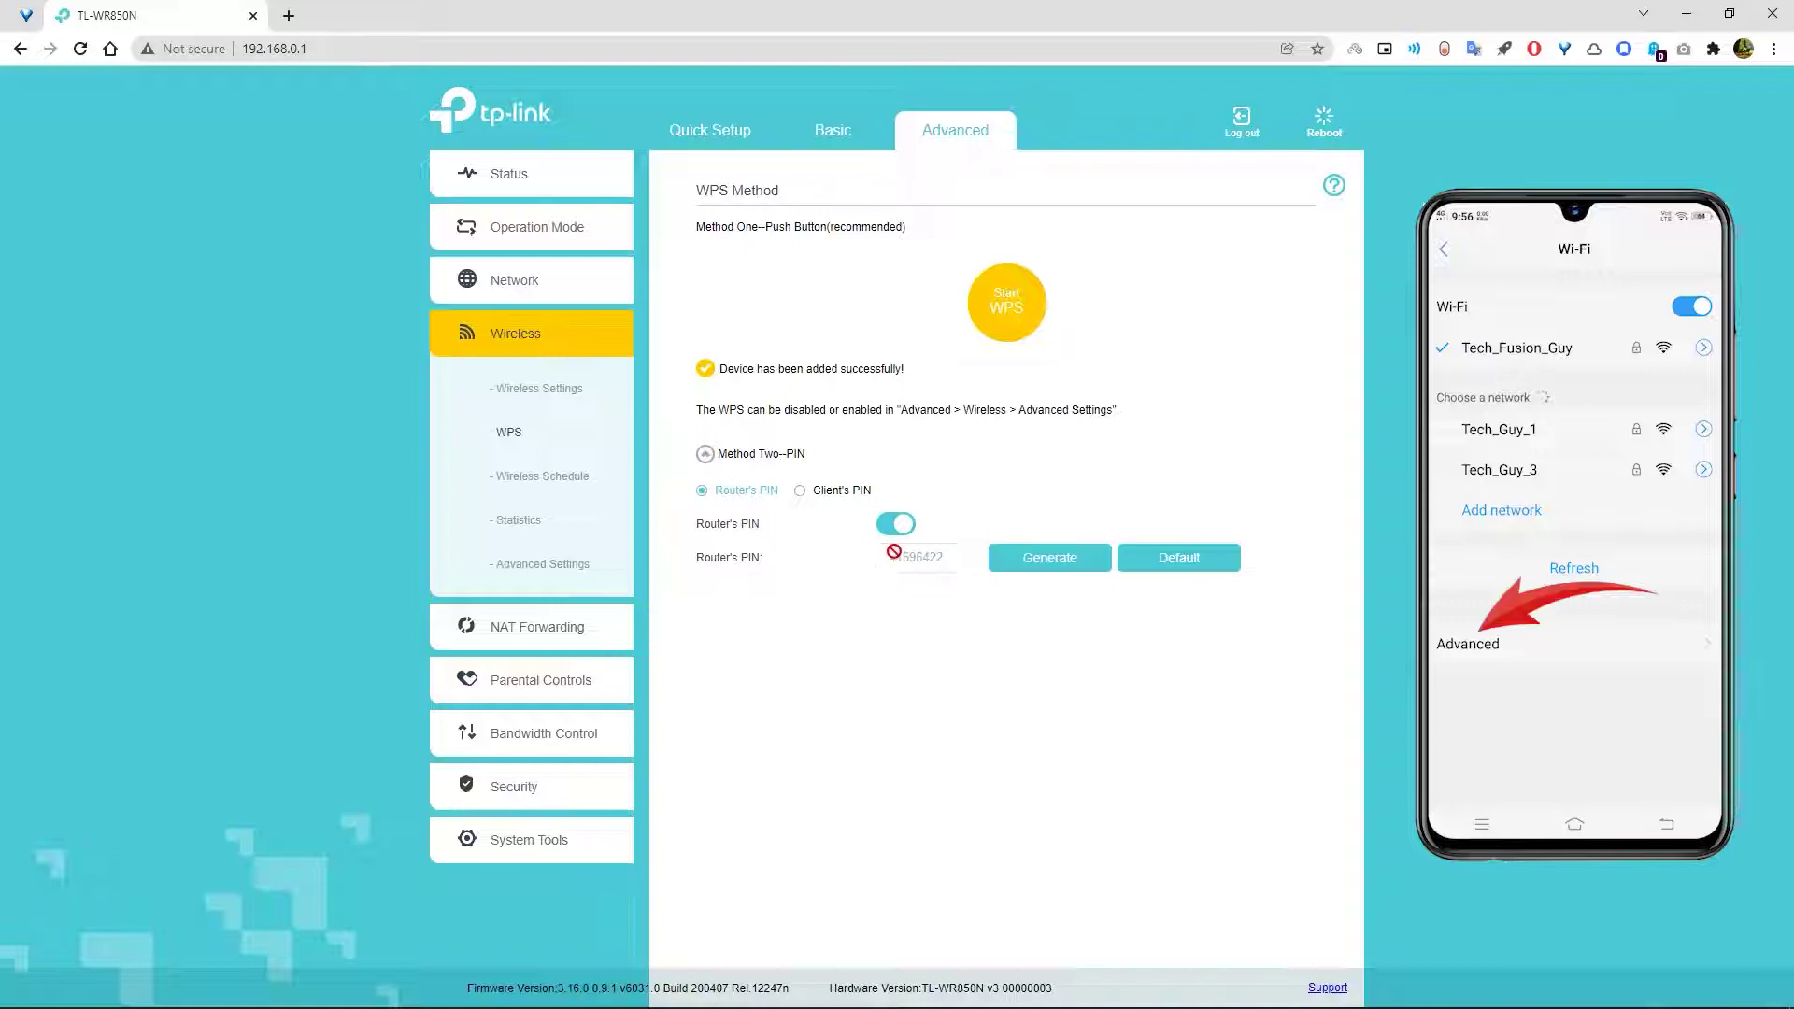
left_click(845, 492)
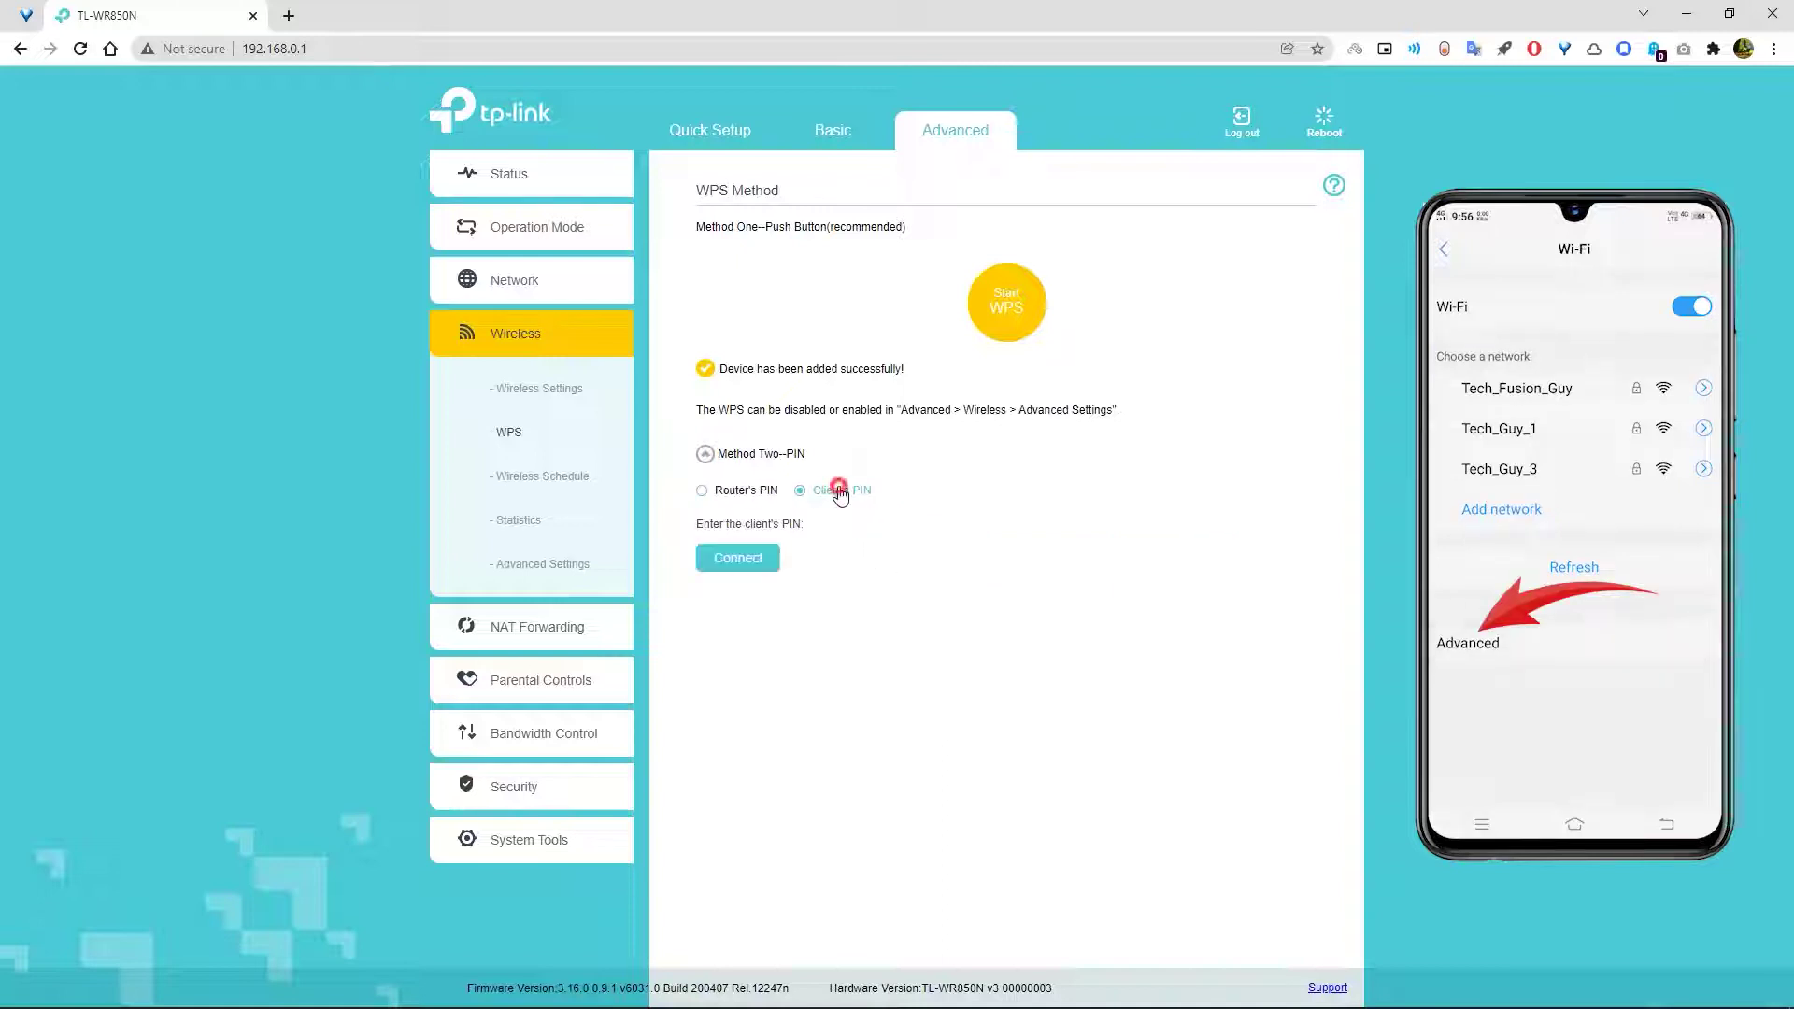
left_click(894, 529)
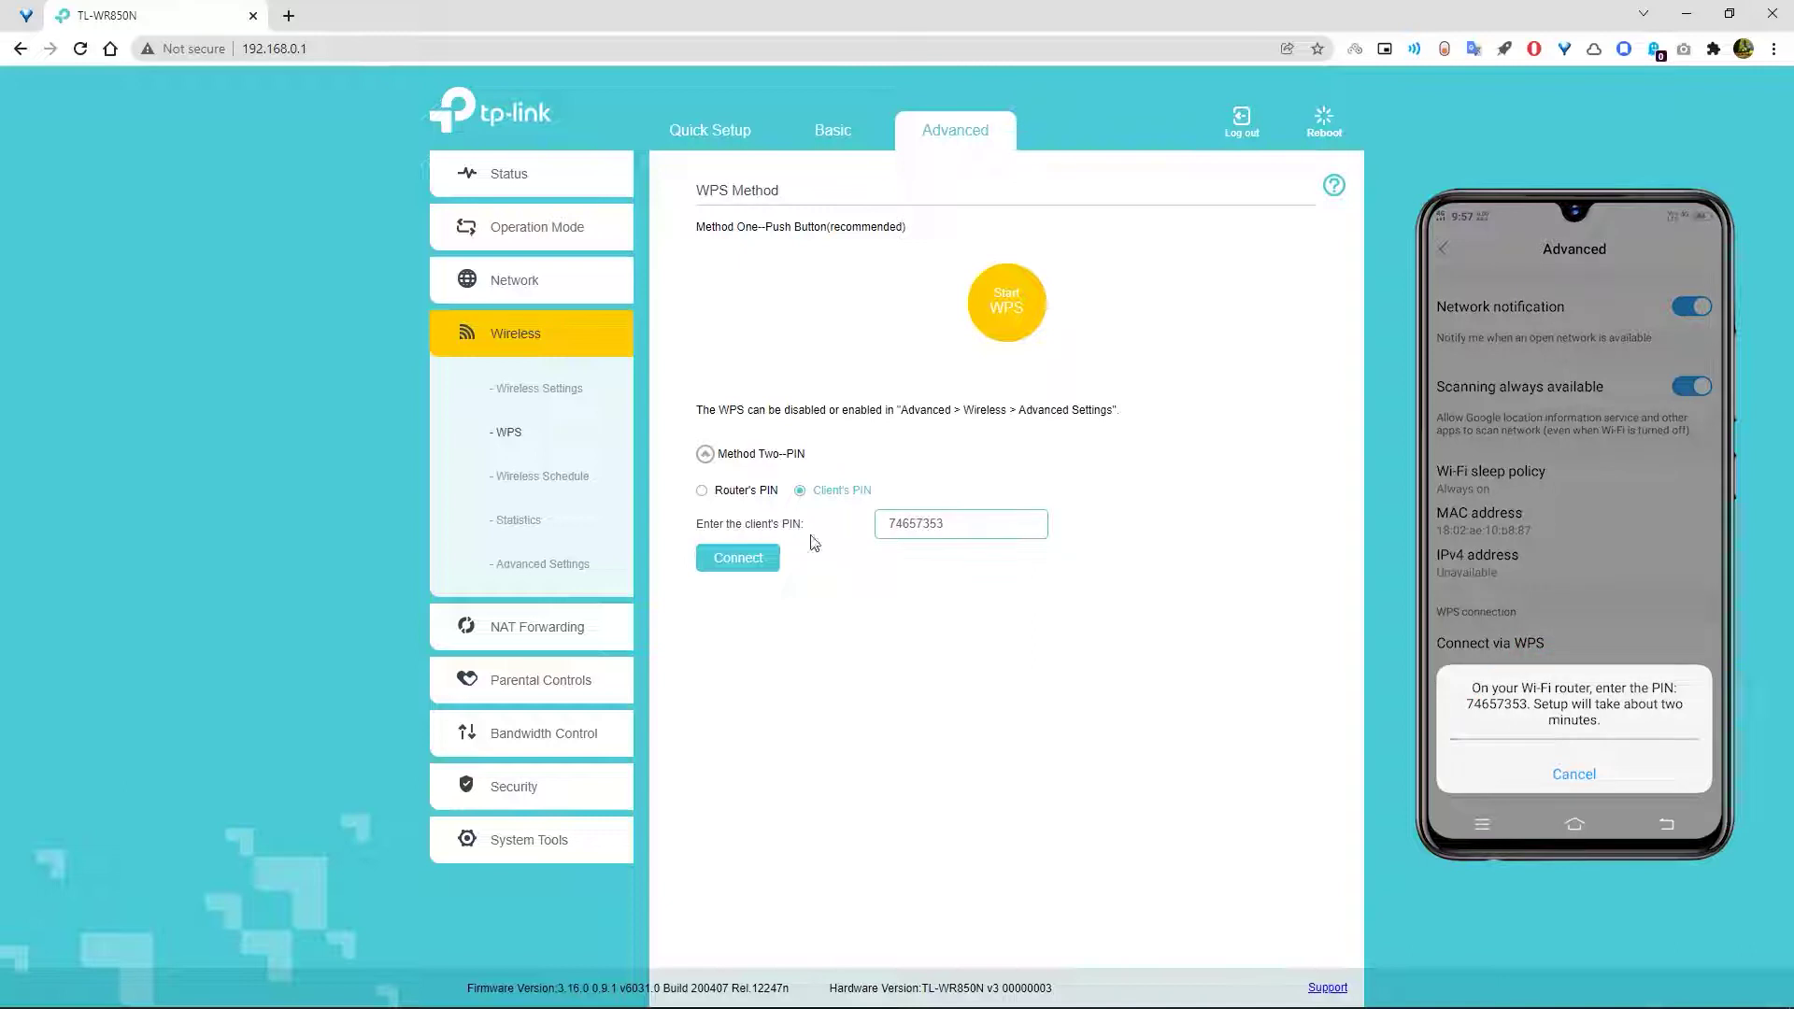
left_click(739, 557)
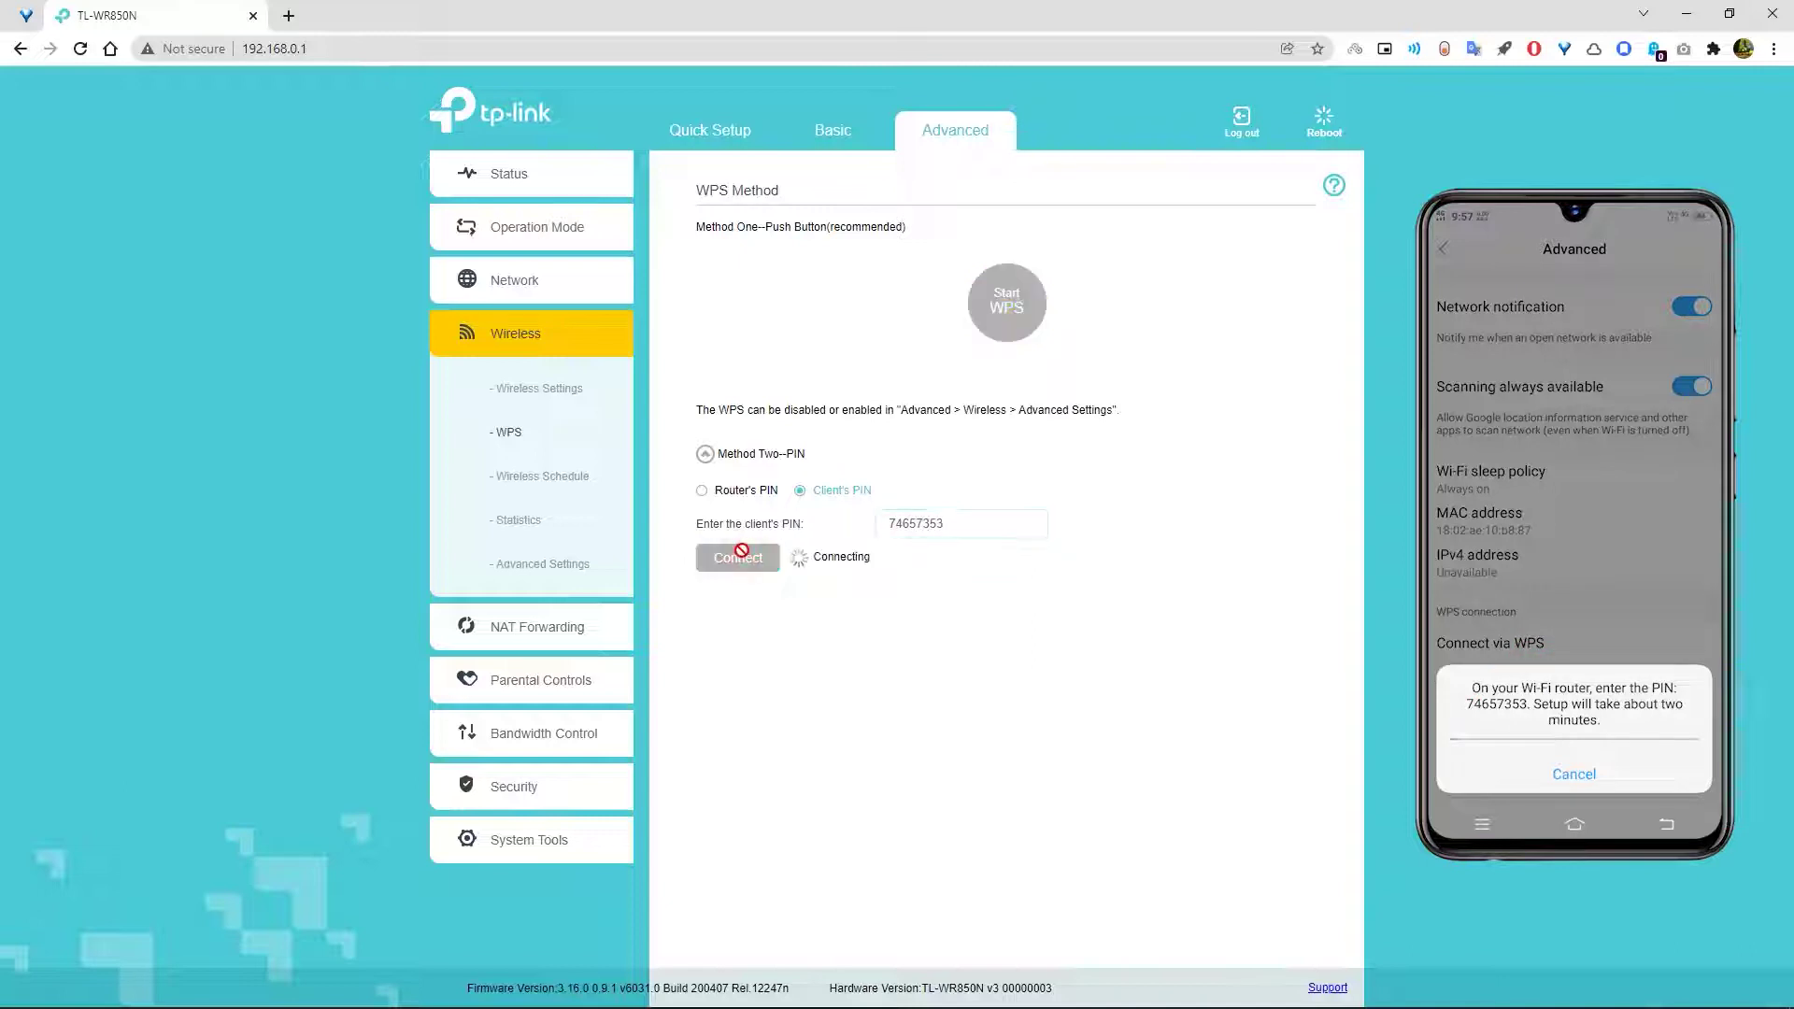
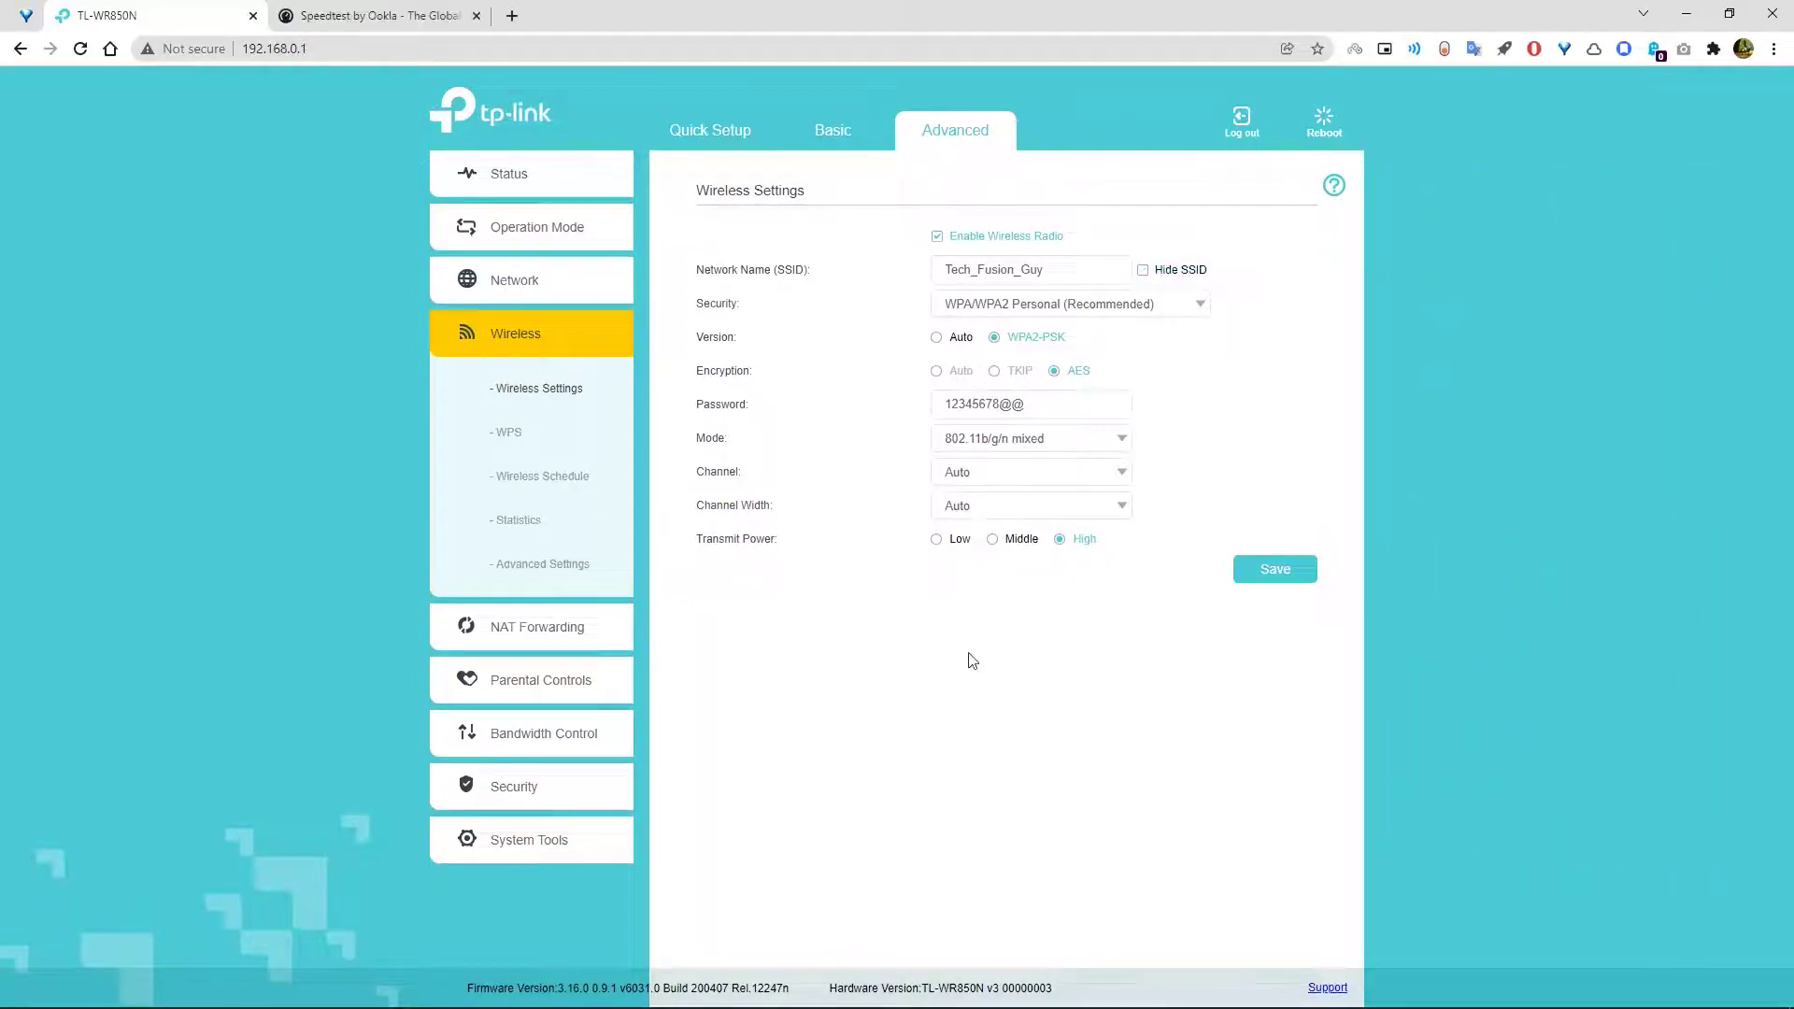
left_click(1108, 304)
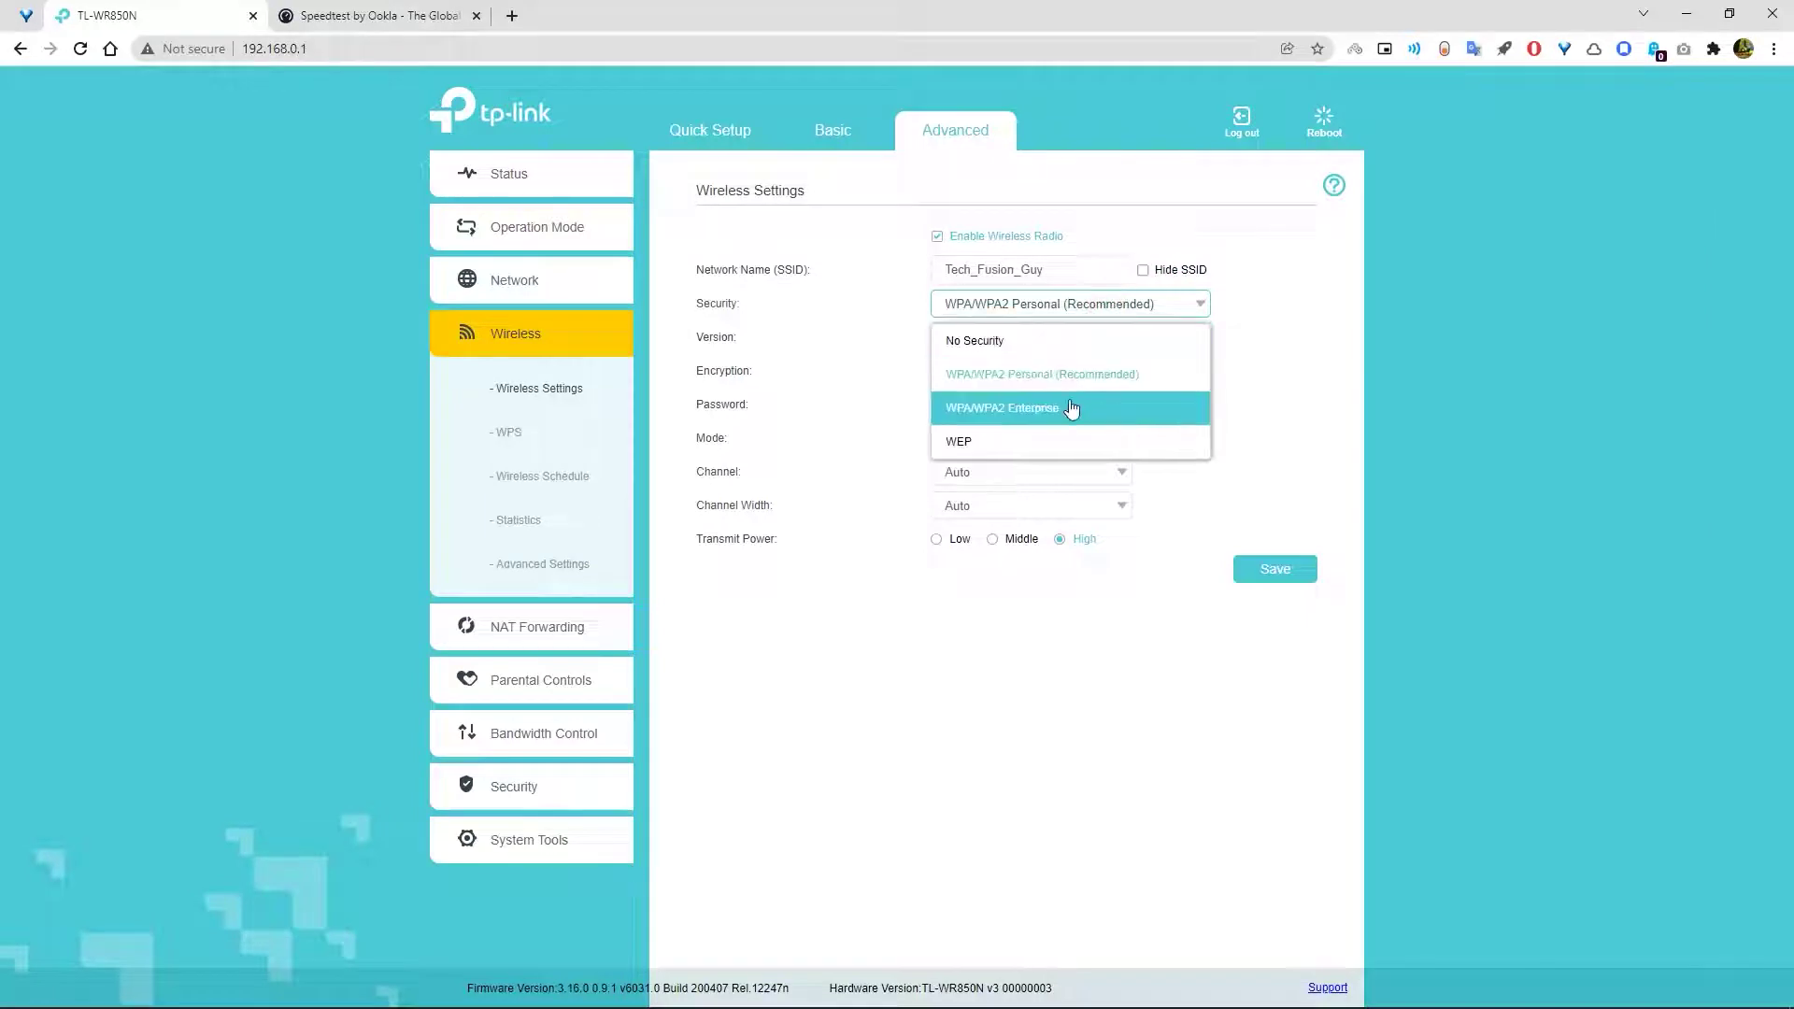
left_click(1071, 442)
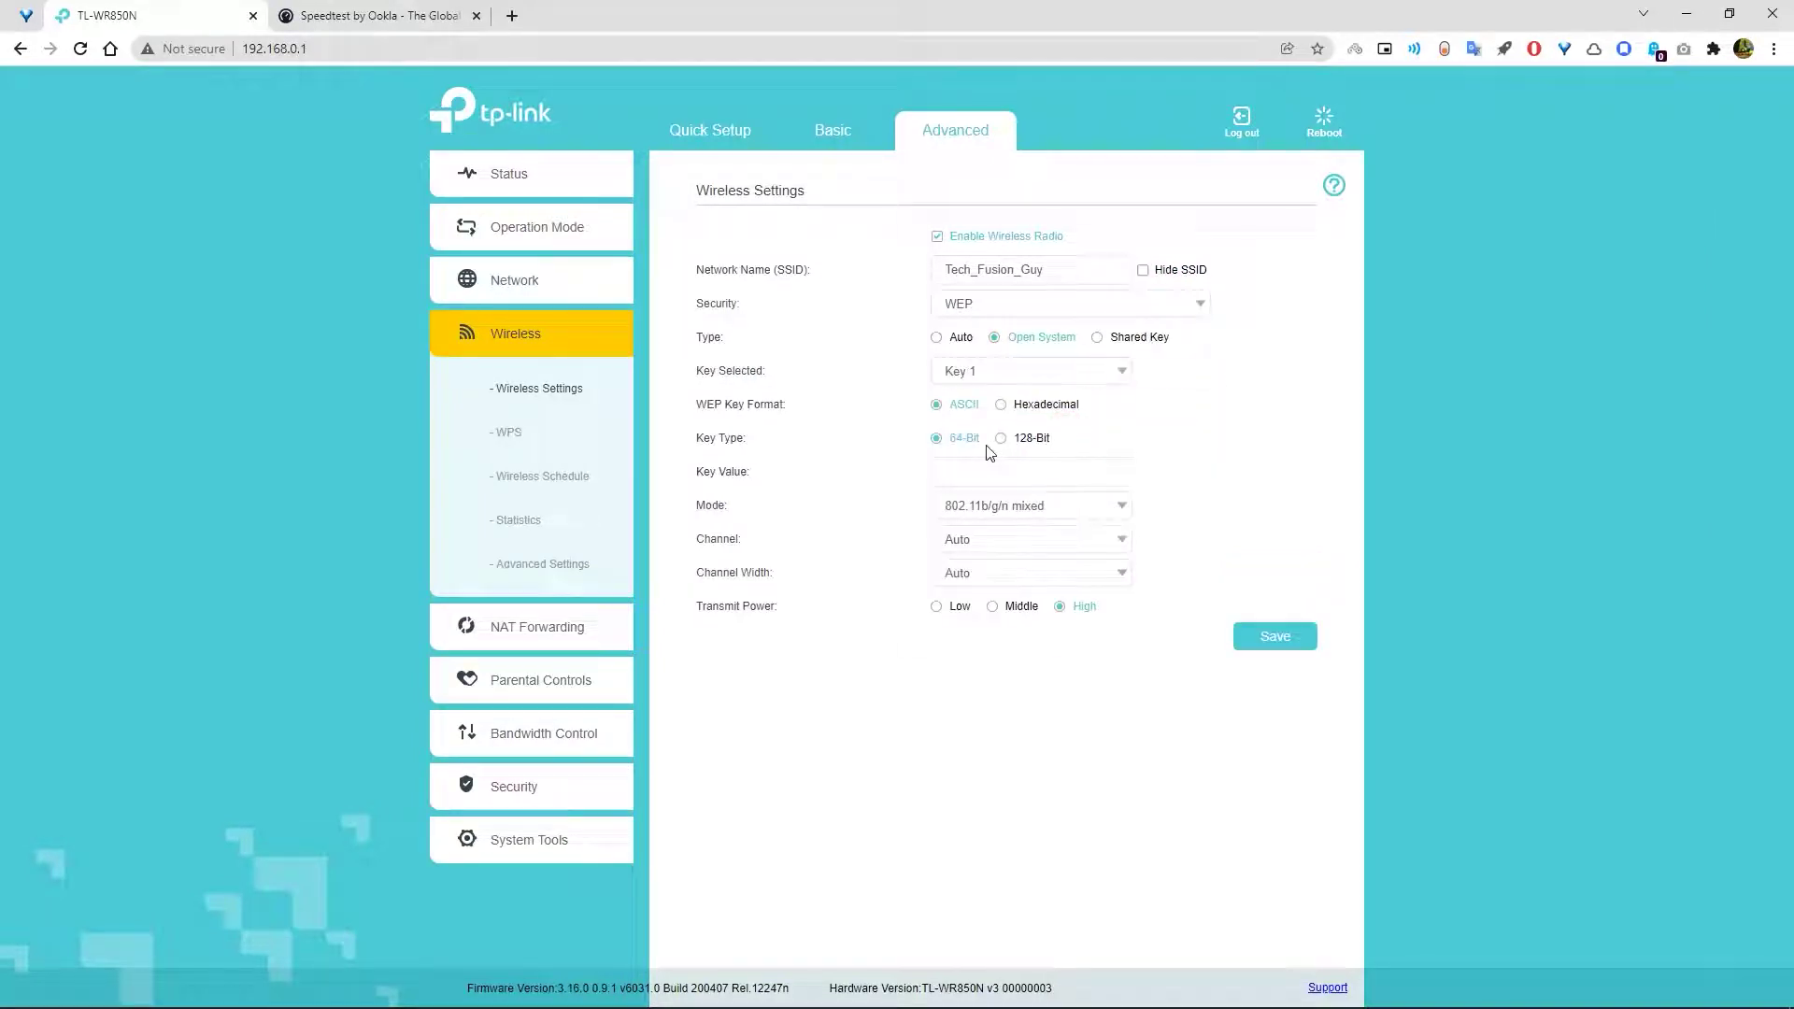
left_click(956, 472)
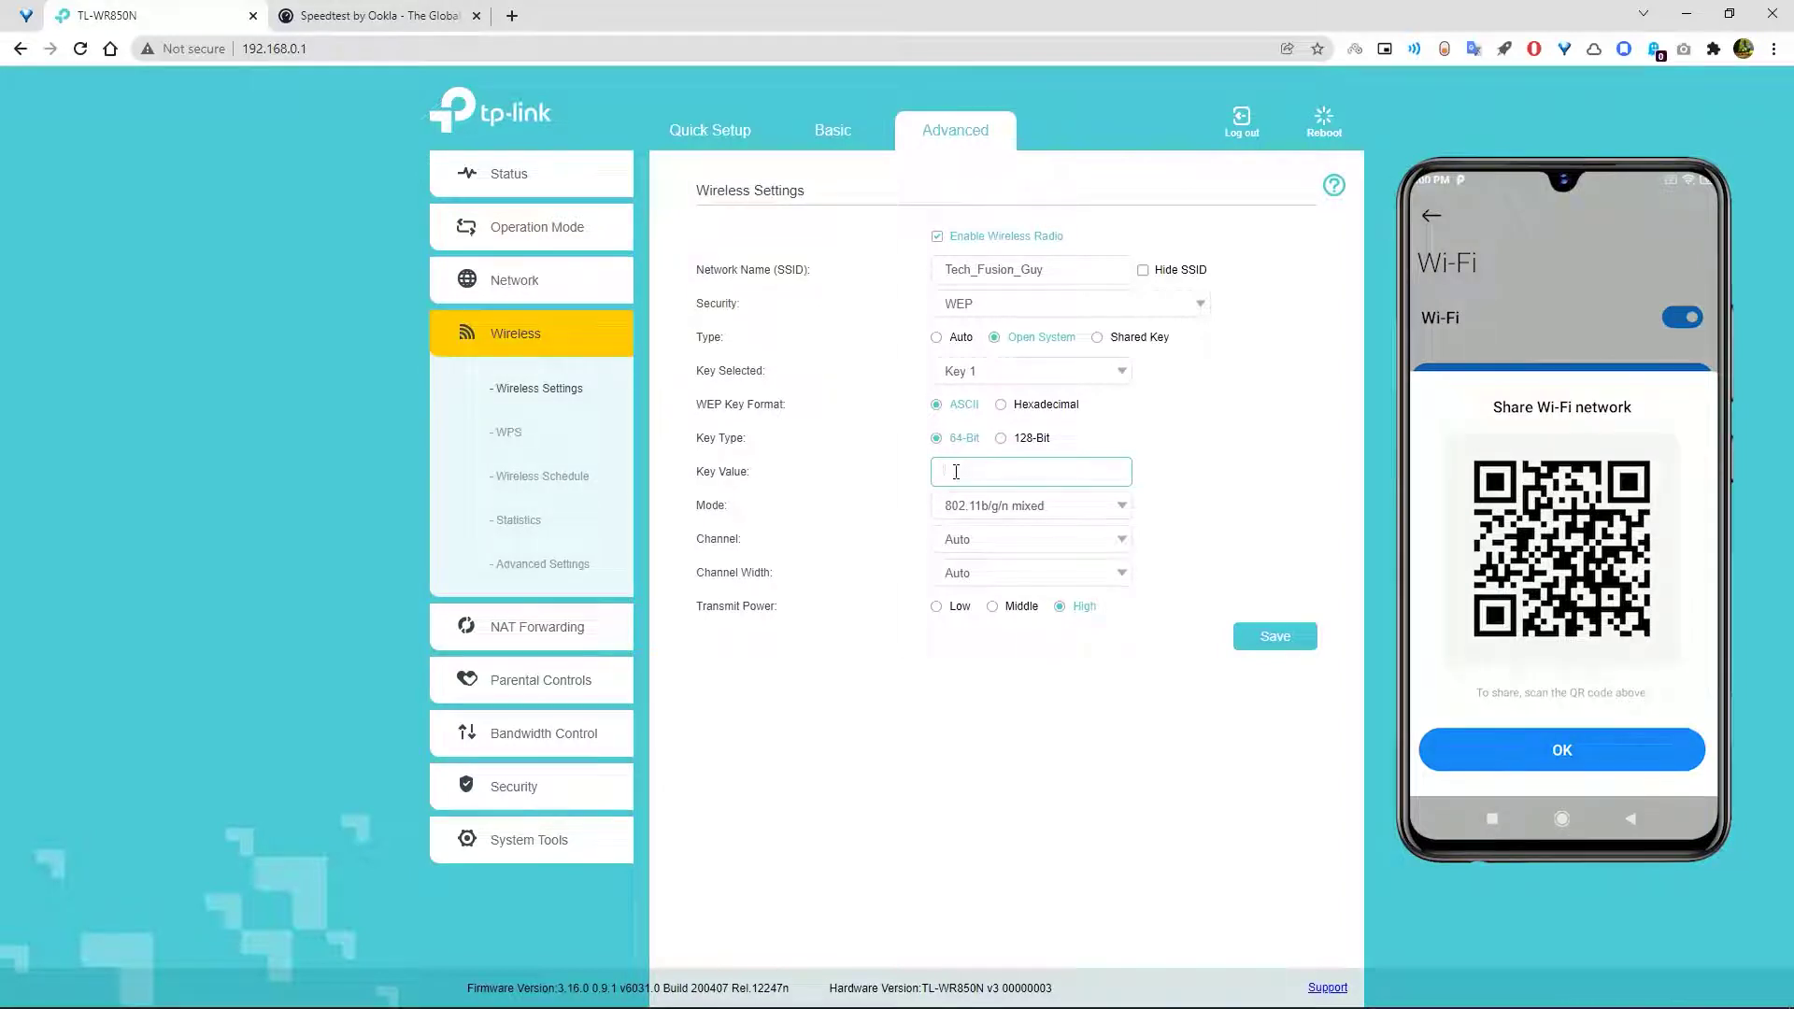
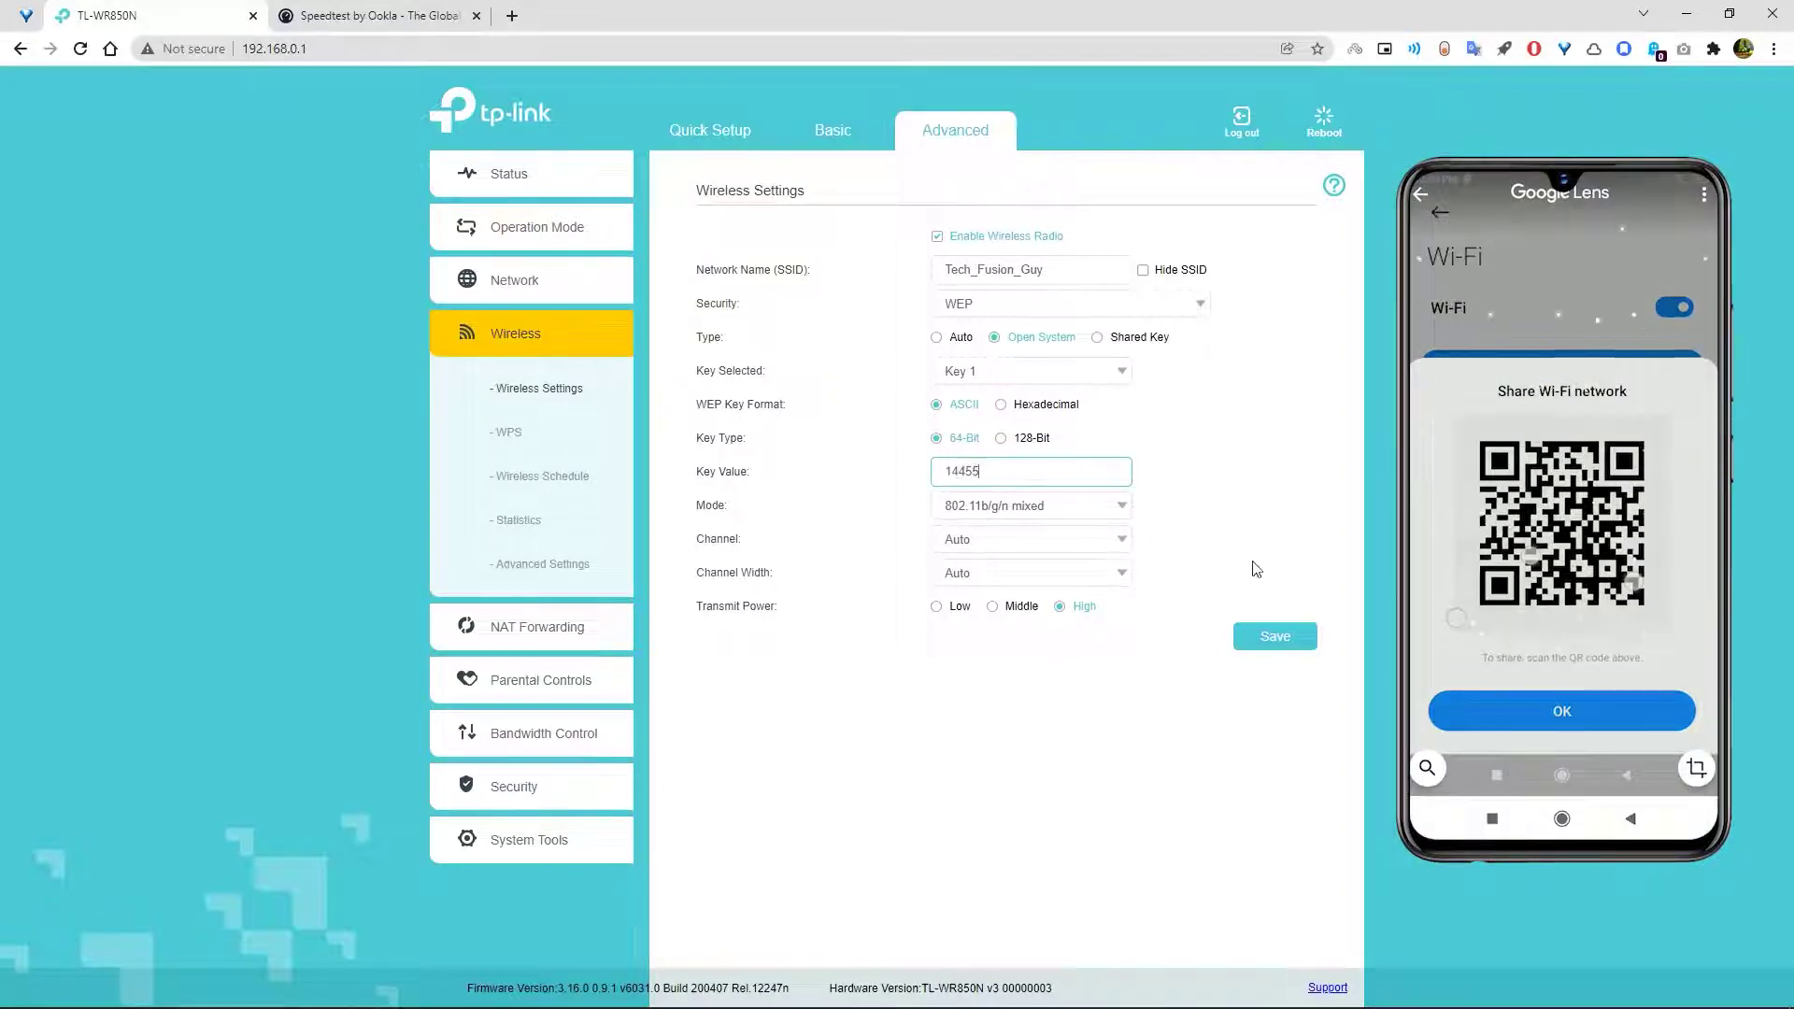
left_click(1264, 635)
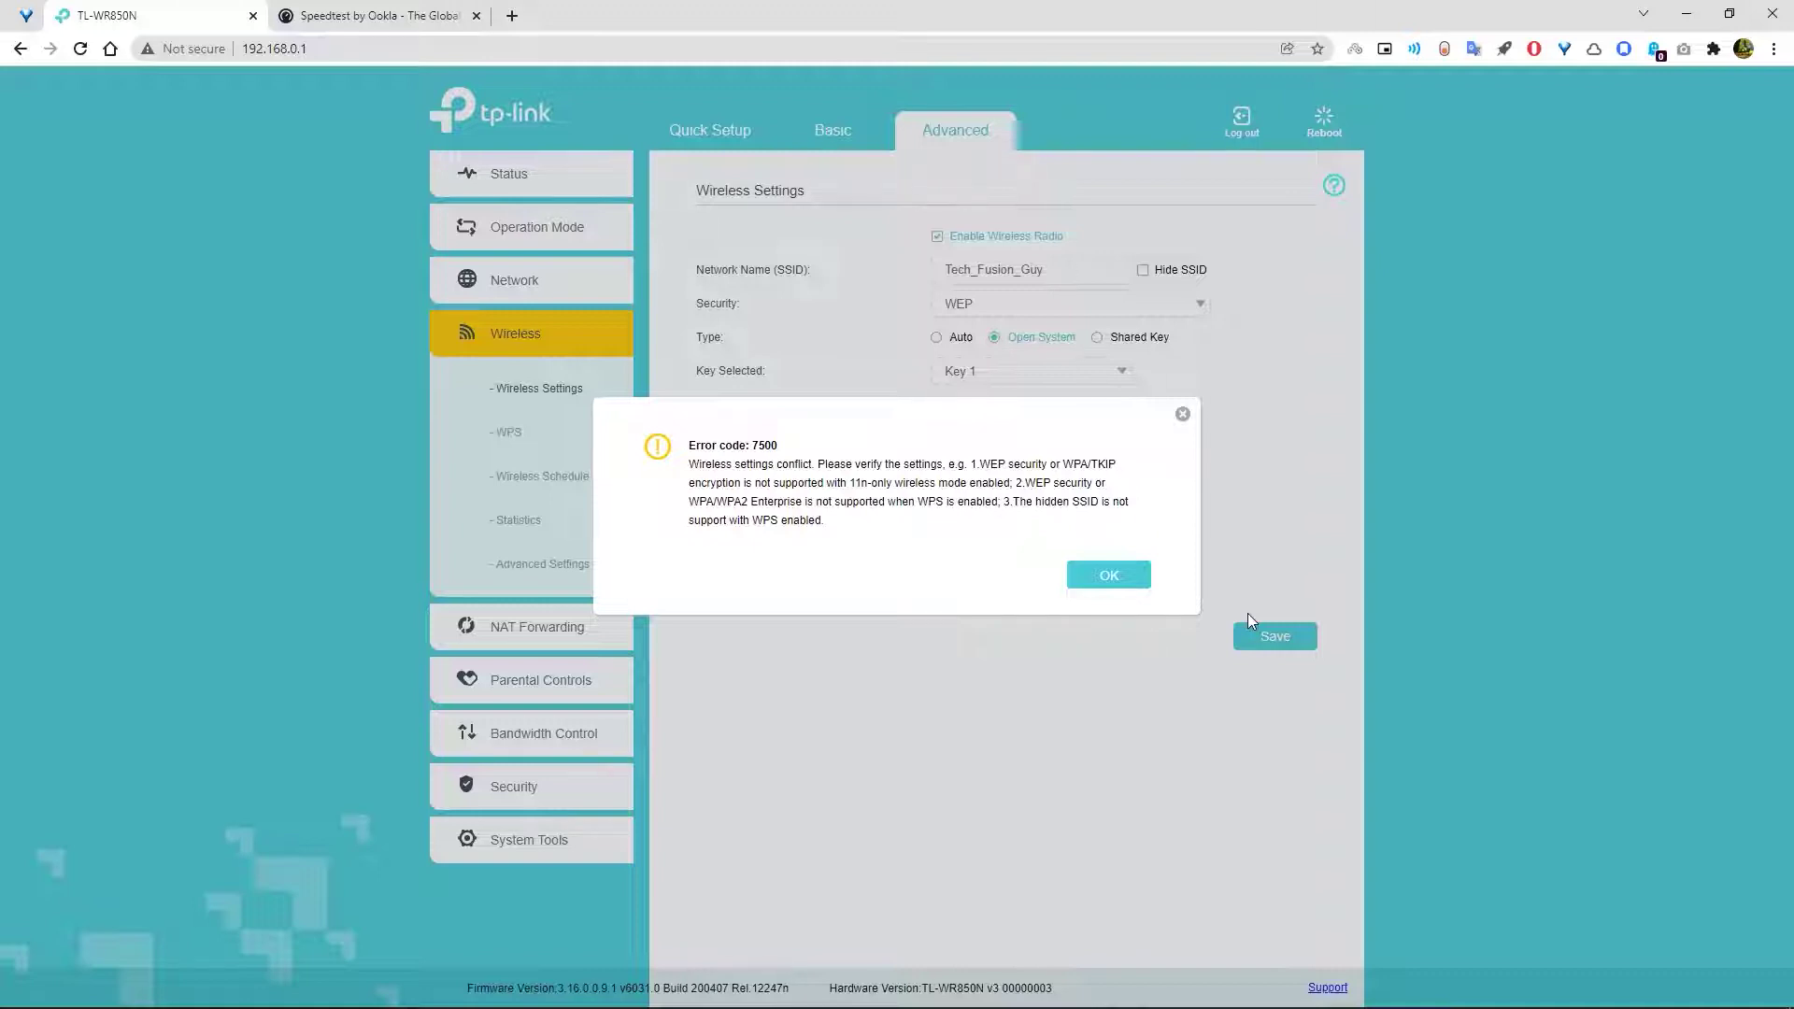
left_click(1108, 575)
- Turn off WPS in the Advanced wireless settings and save
left_click(542, 564)
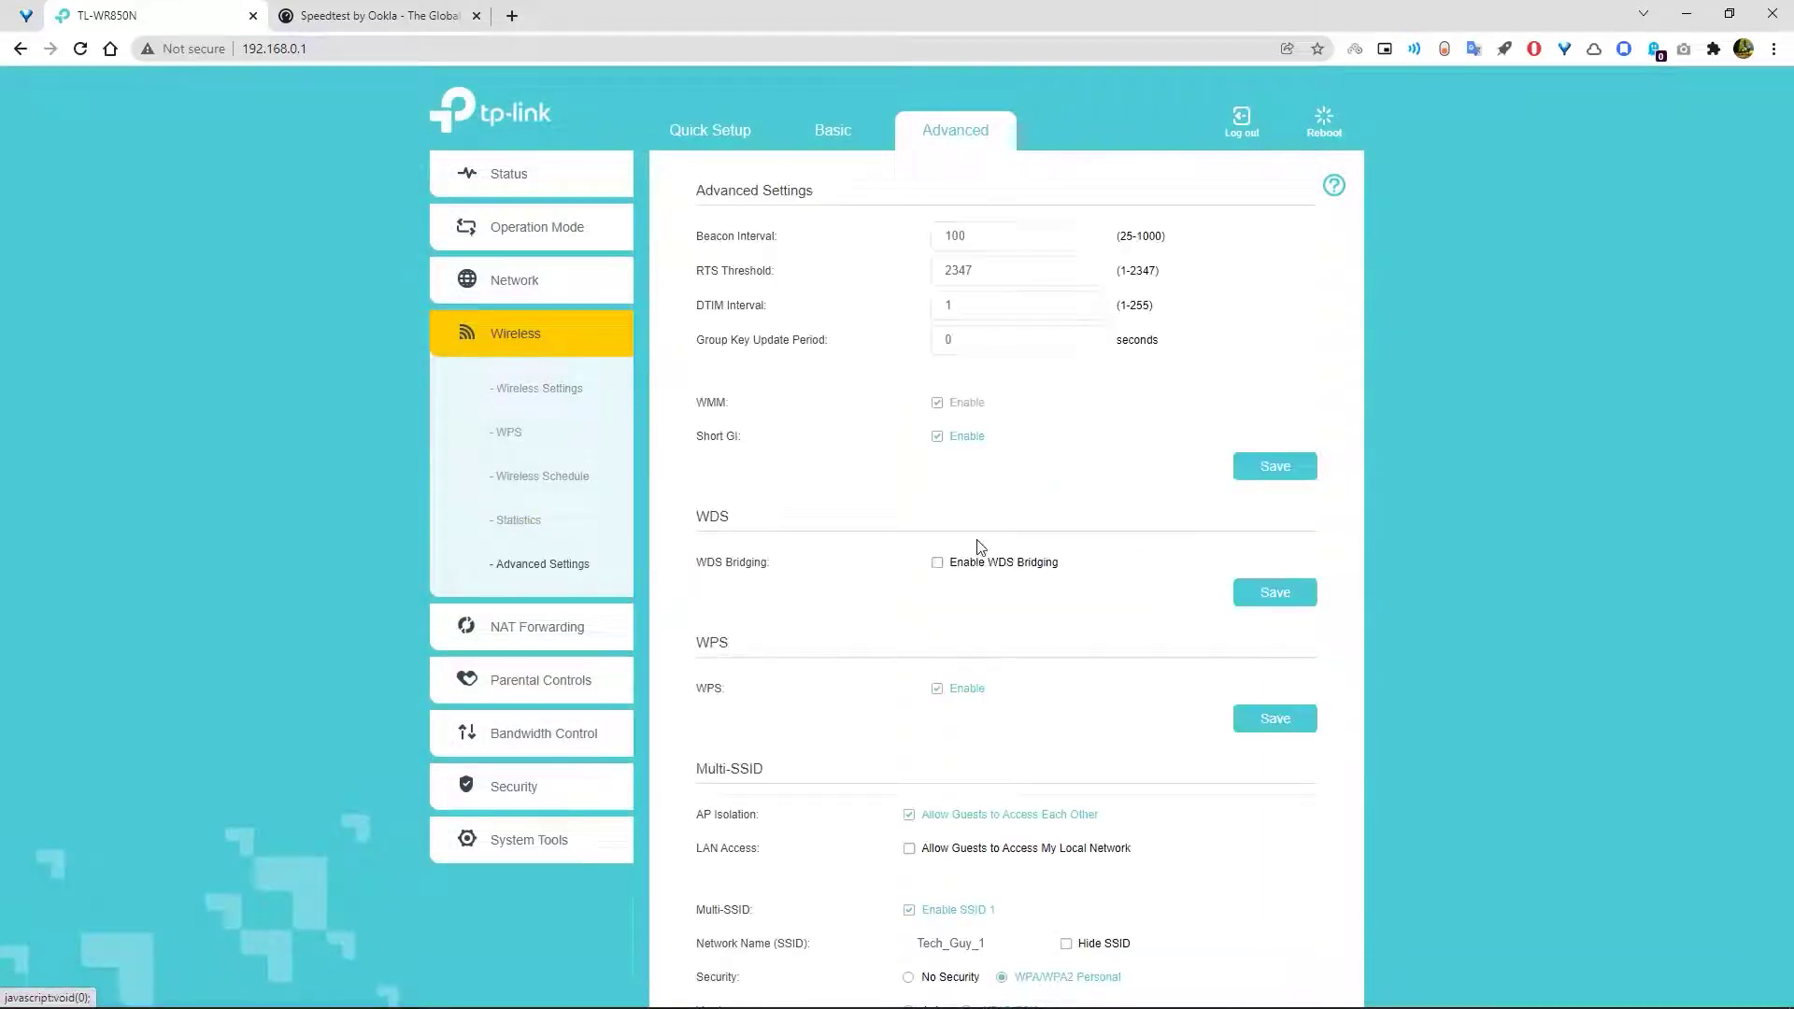
left_click(937, 688)
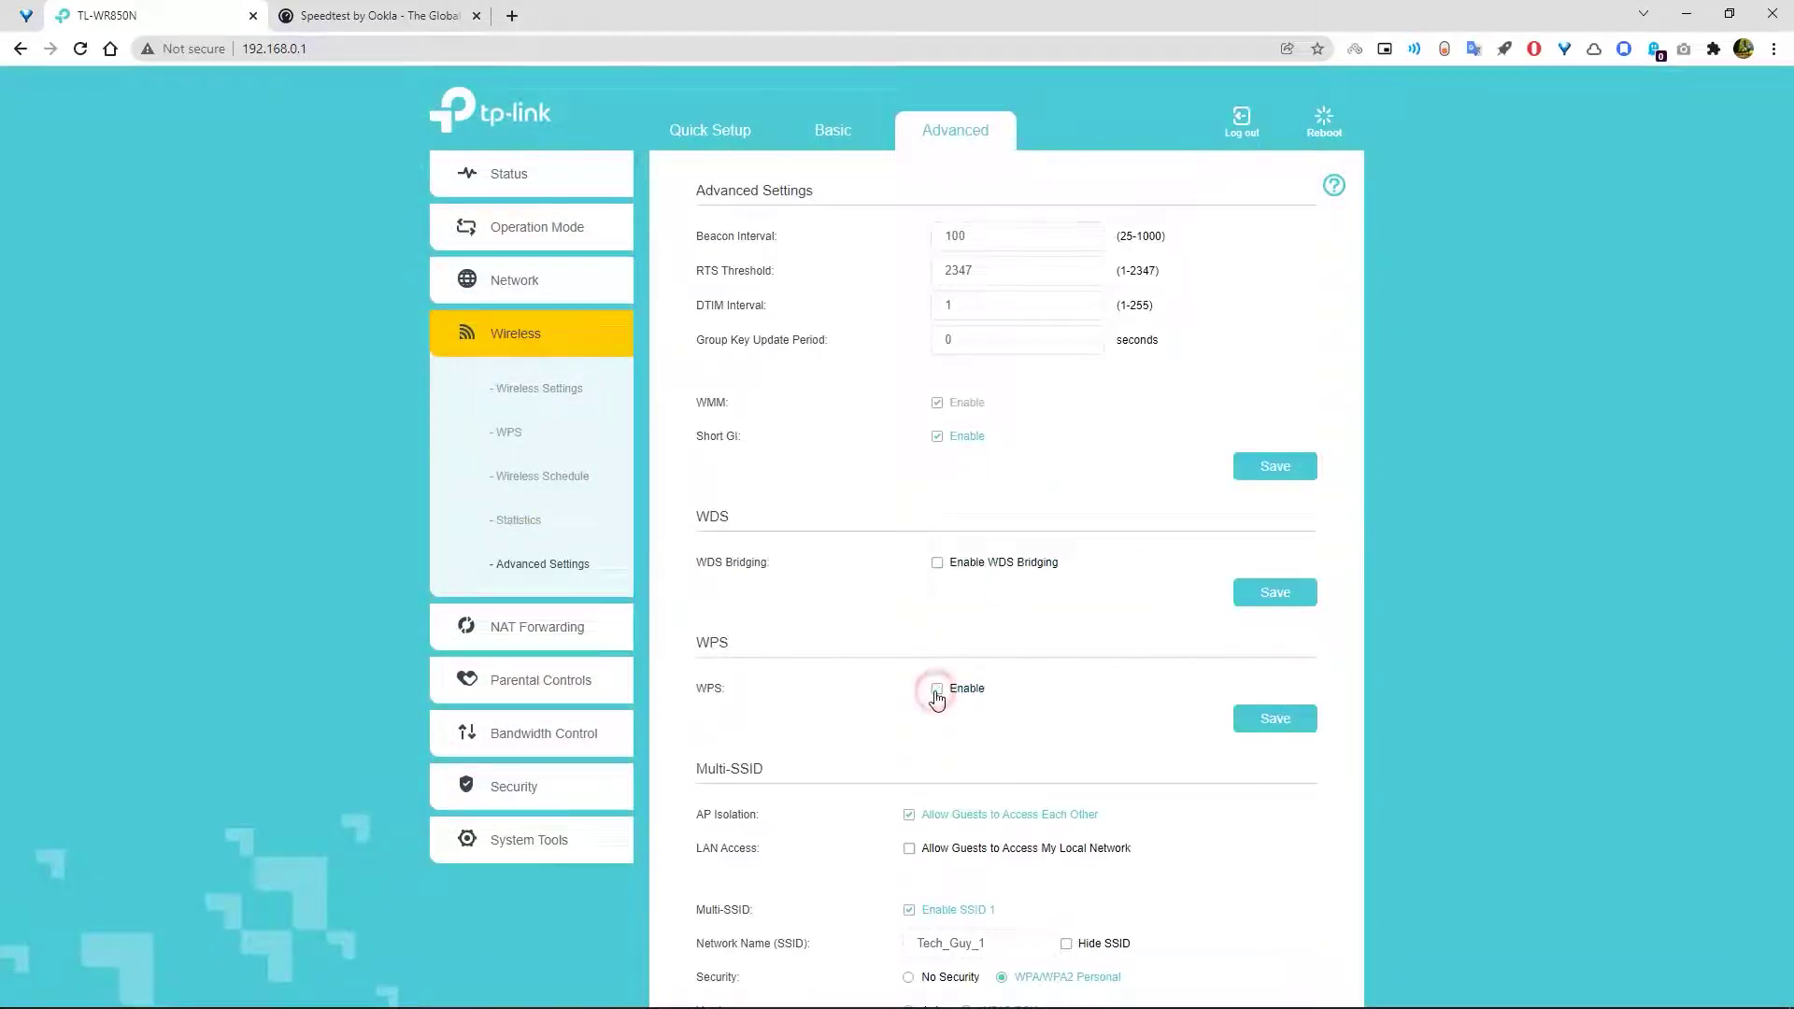
left_click(1244, 718)
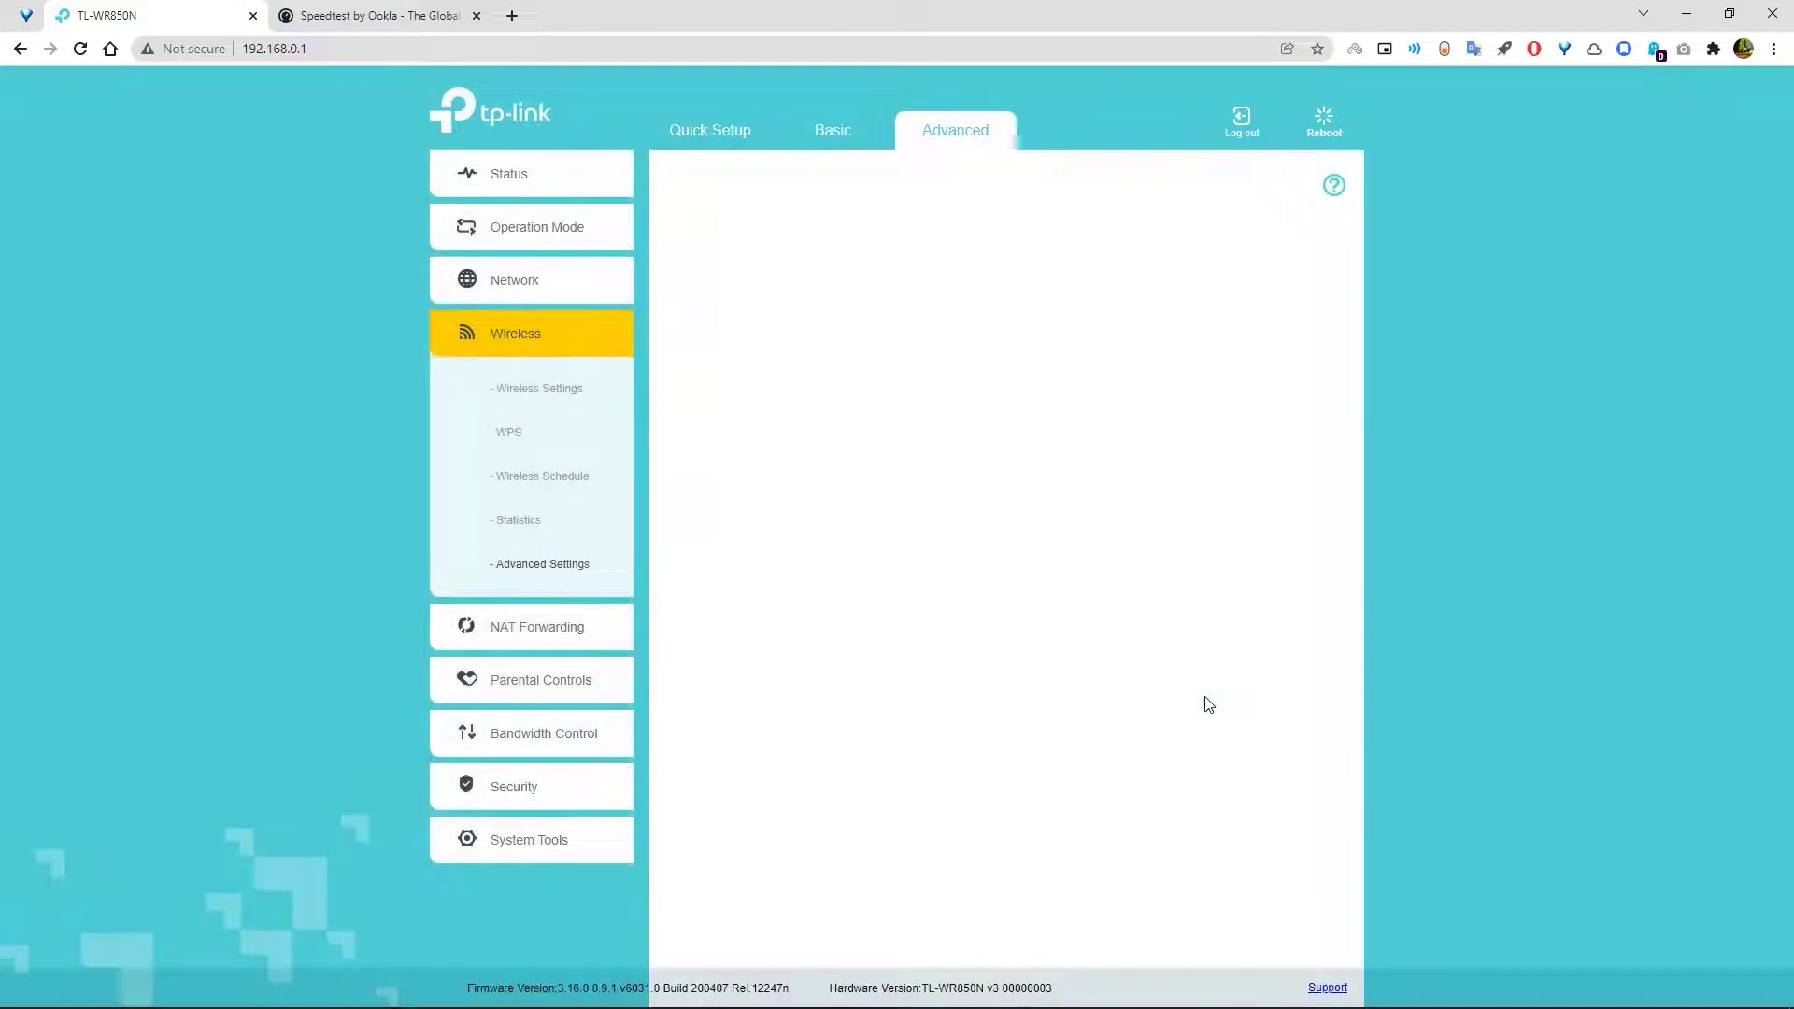
left_click(1101, 306)
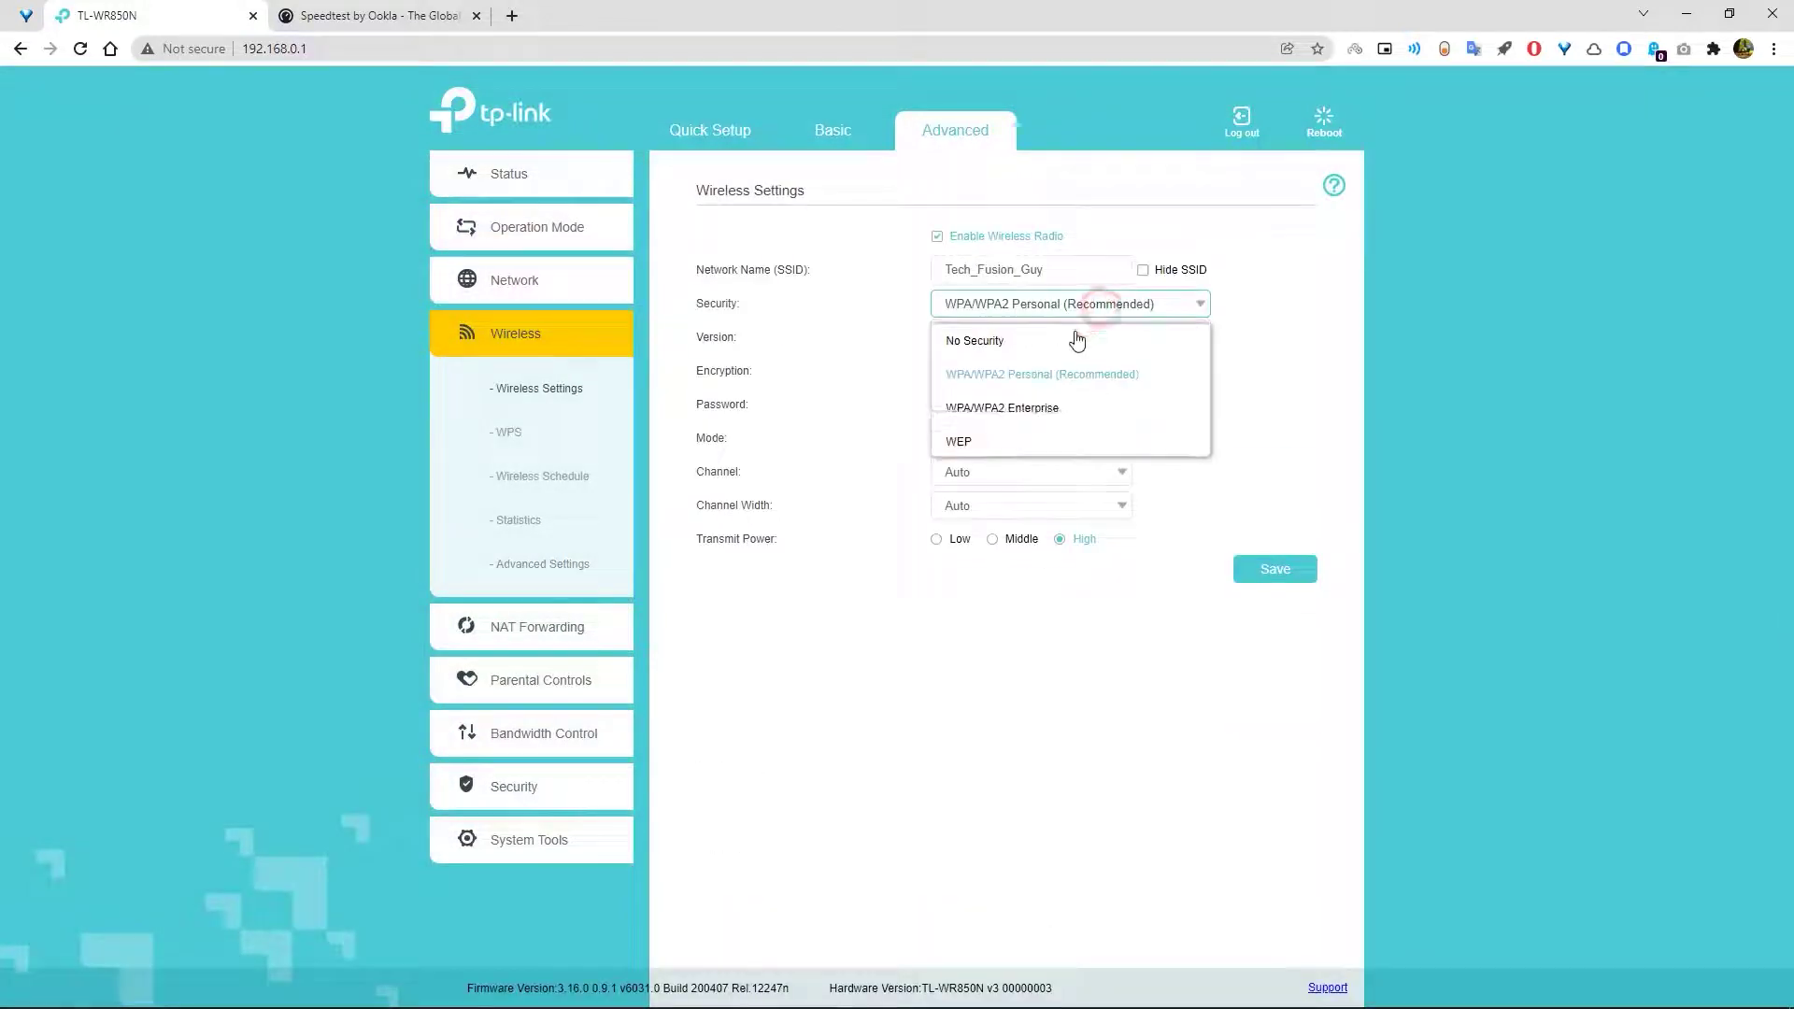
left_click(1001, 442)
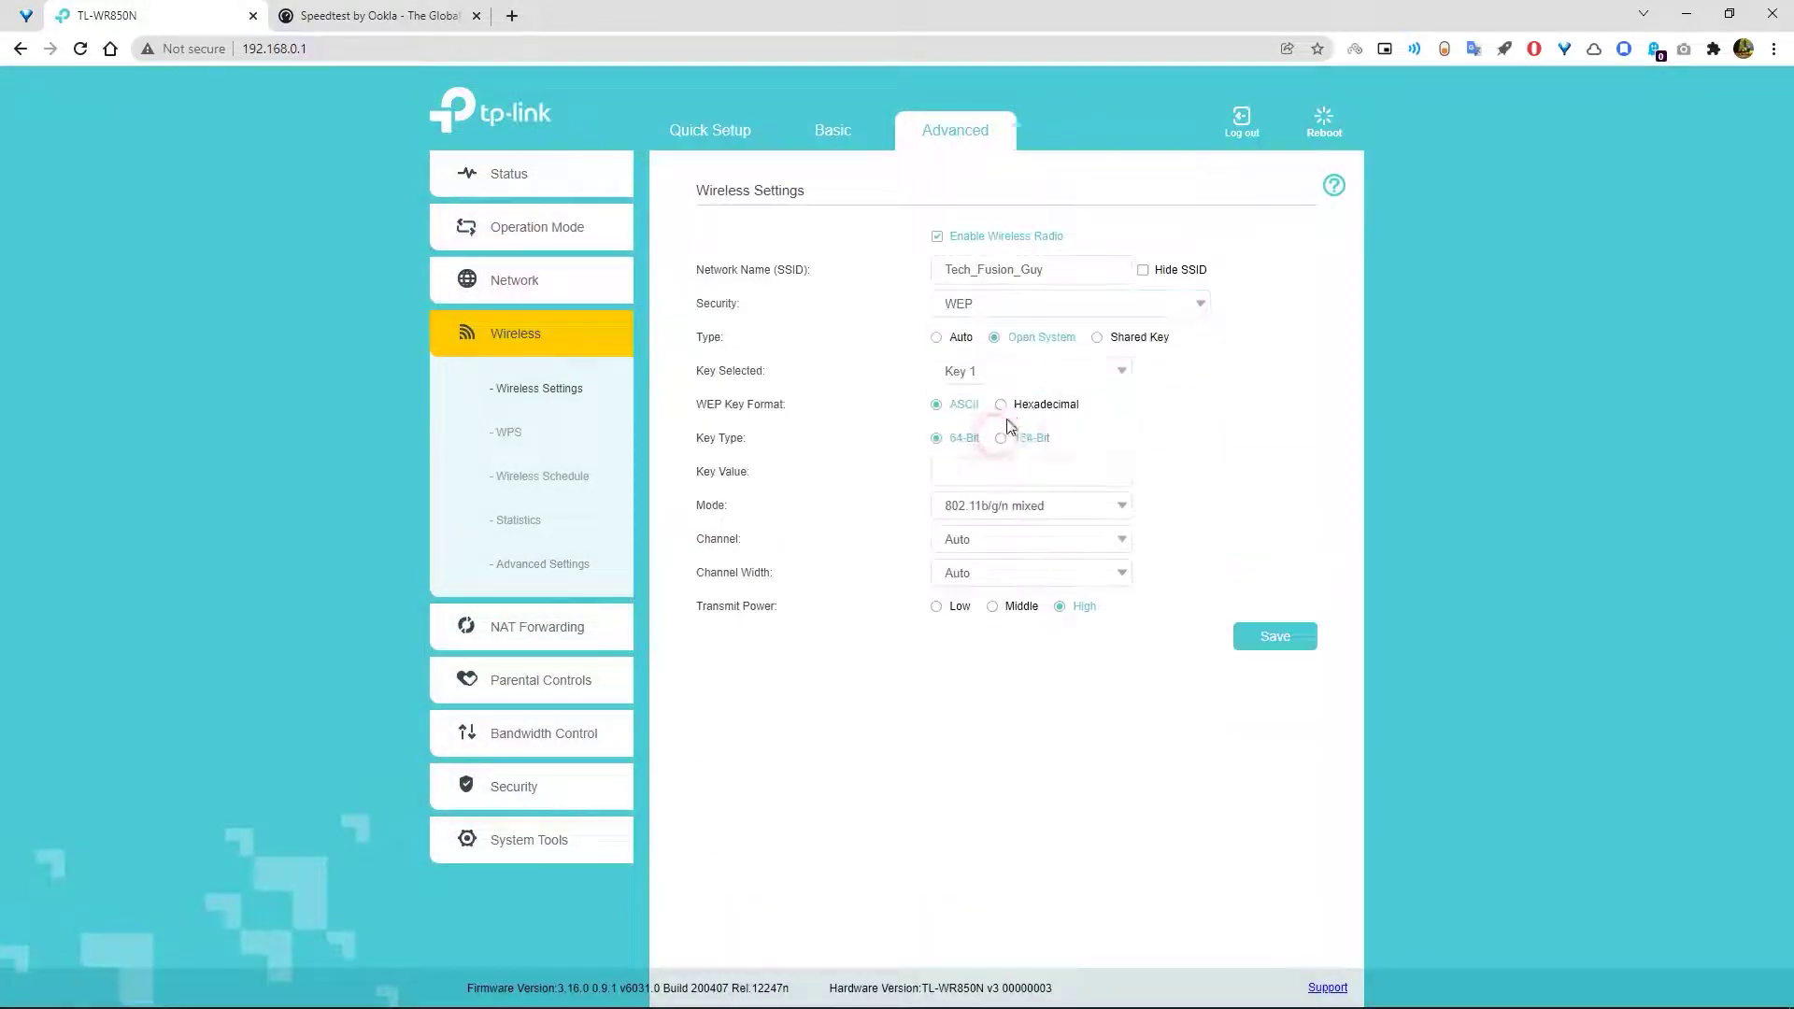
left_click(986, 466)
left_click(1001, 439)
left_click(967, 466)
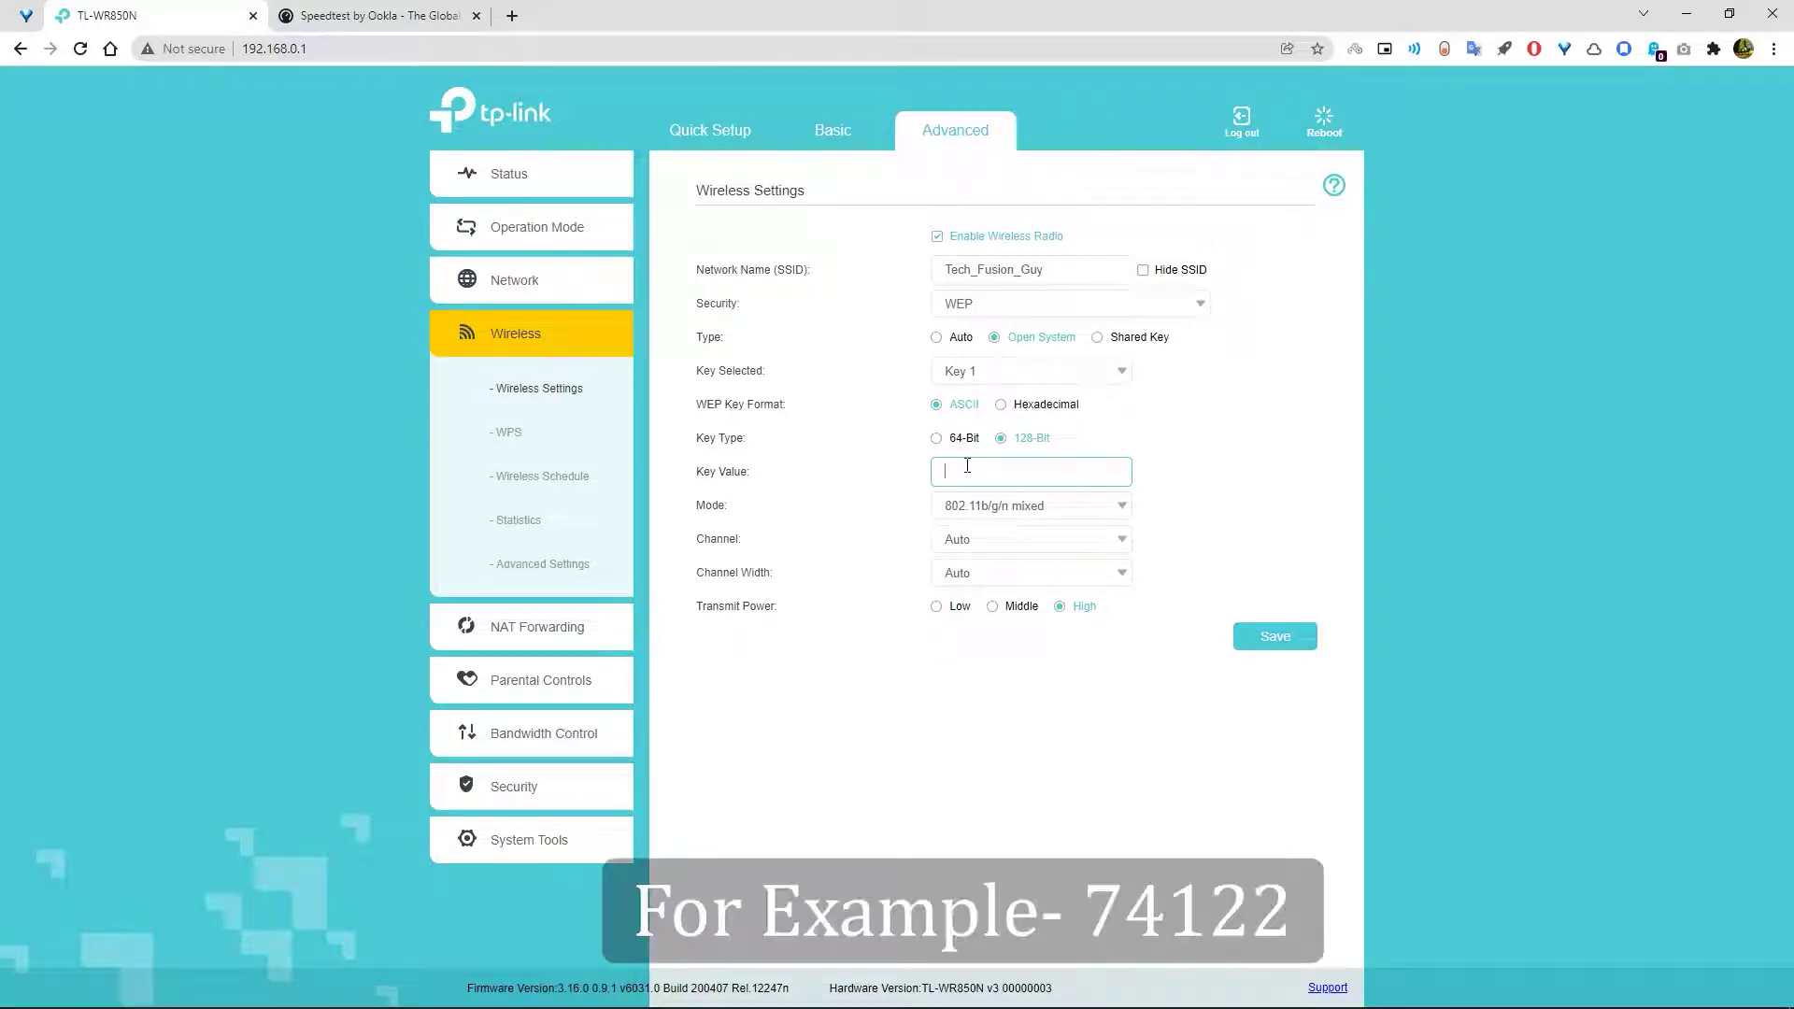
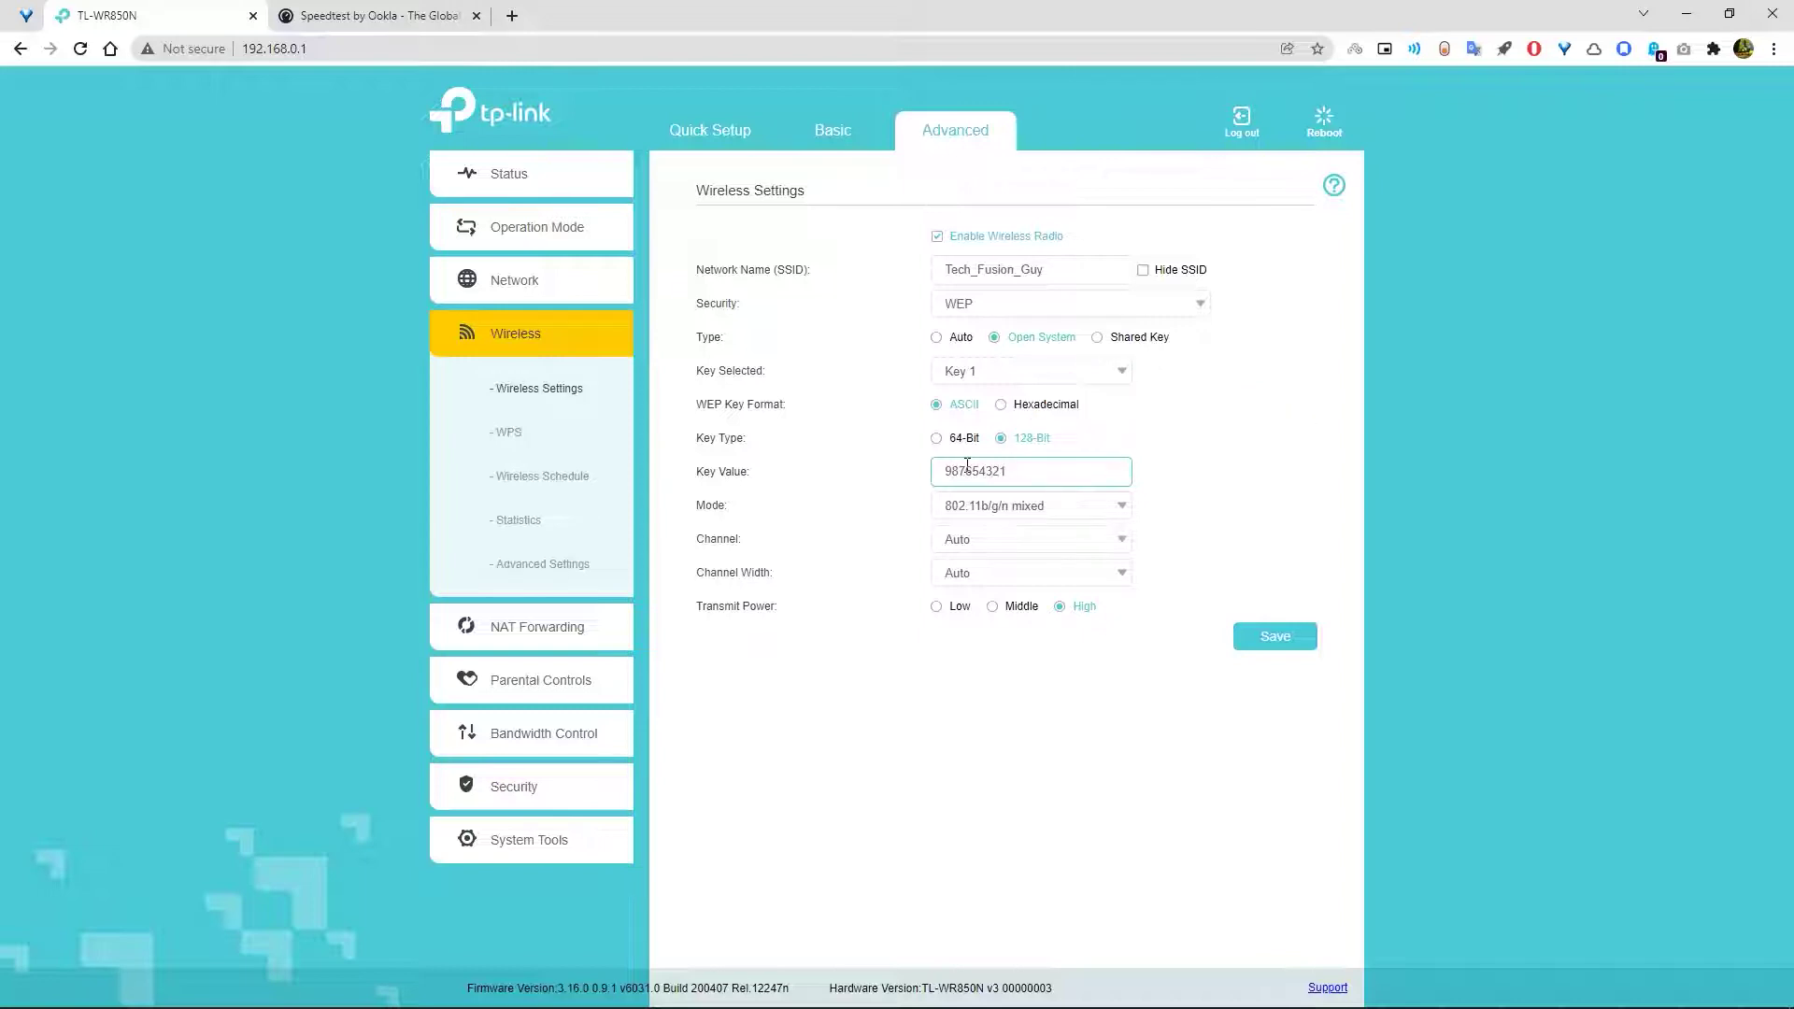
left_click(1242, 636)
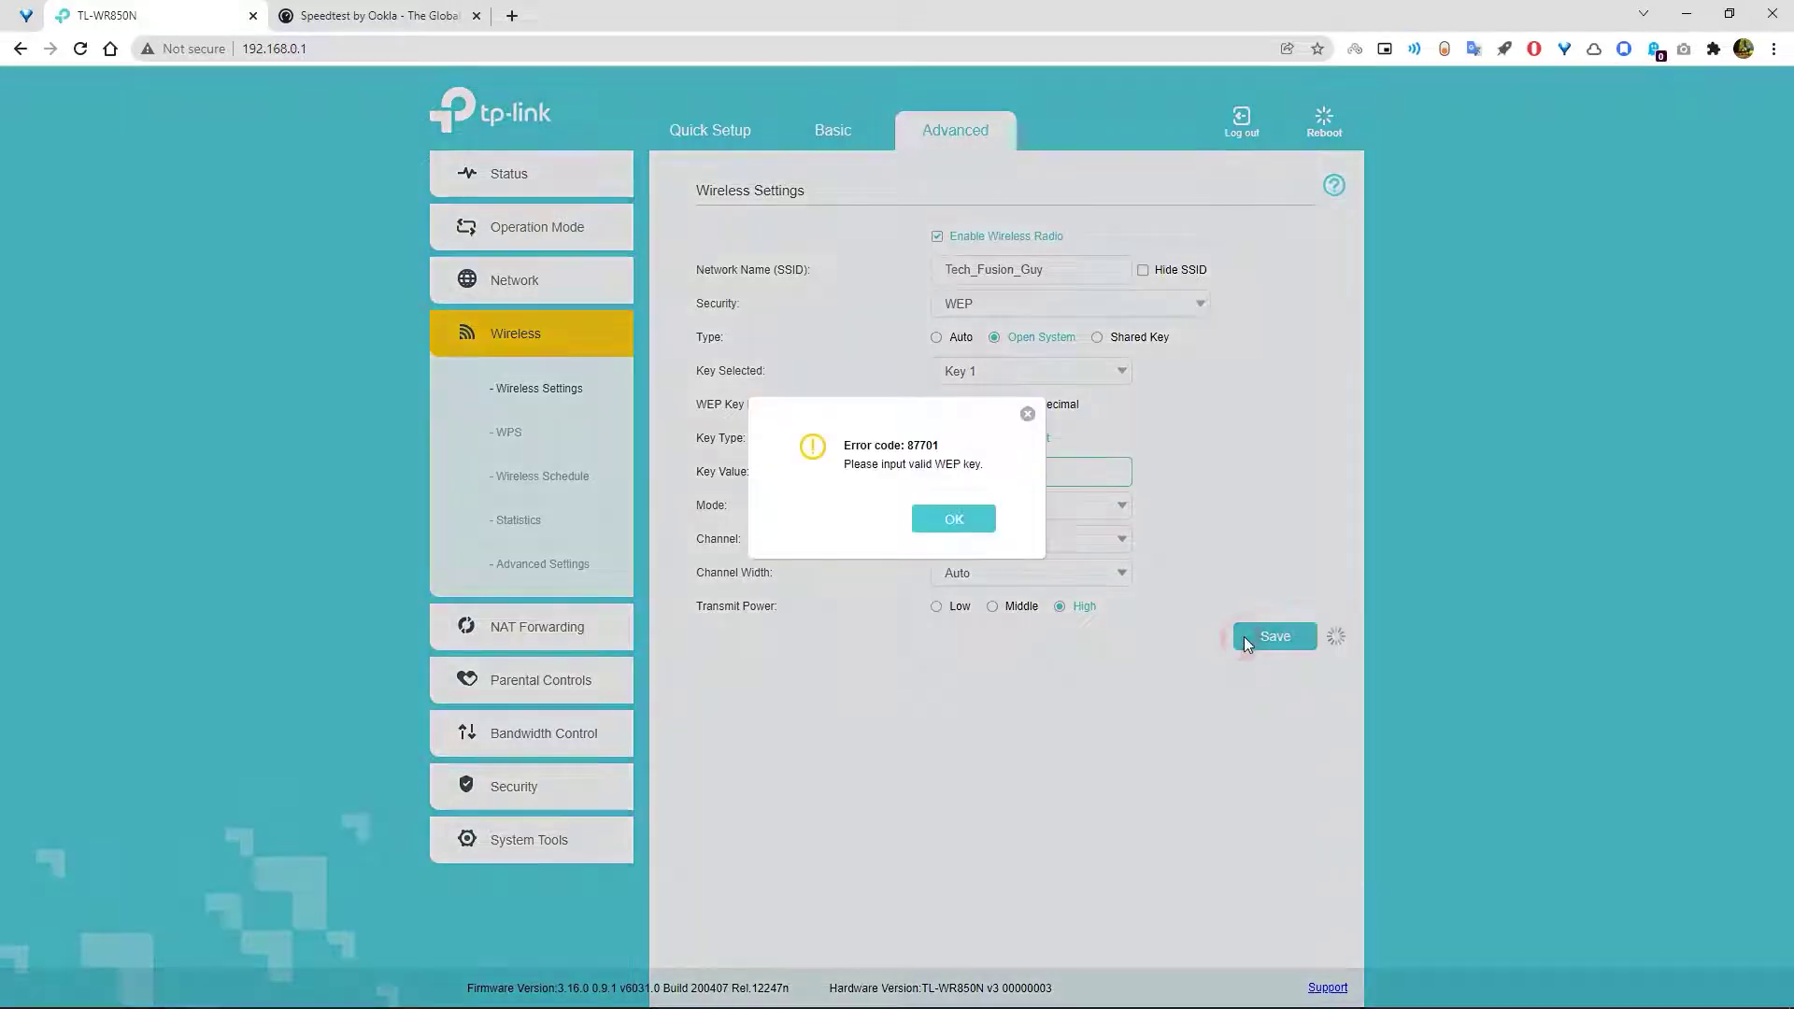
left_click(960, 525)
- Switch the WEP key format to Hexadecimal with the 128-Bit key type
left_click(1135, 452)
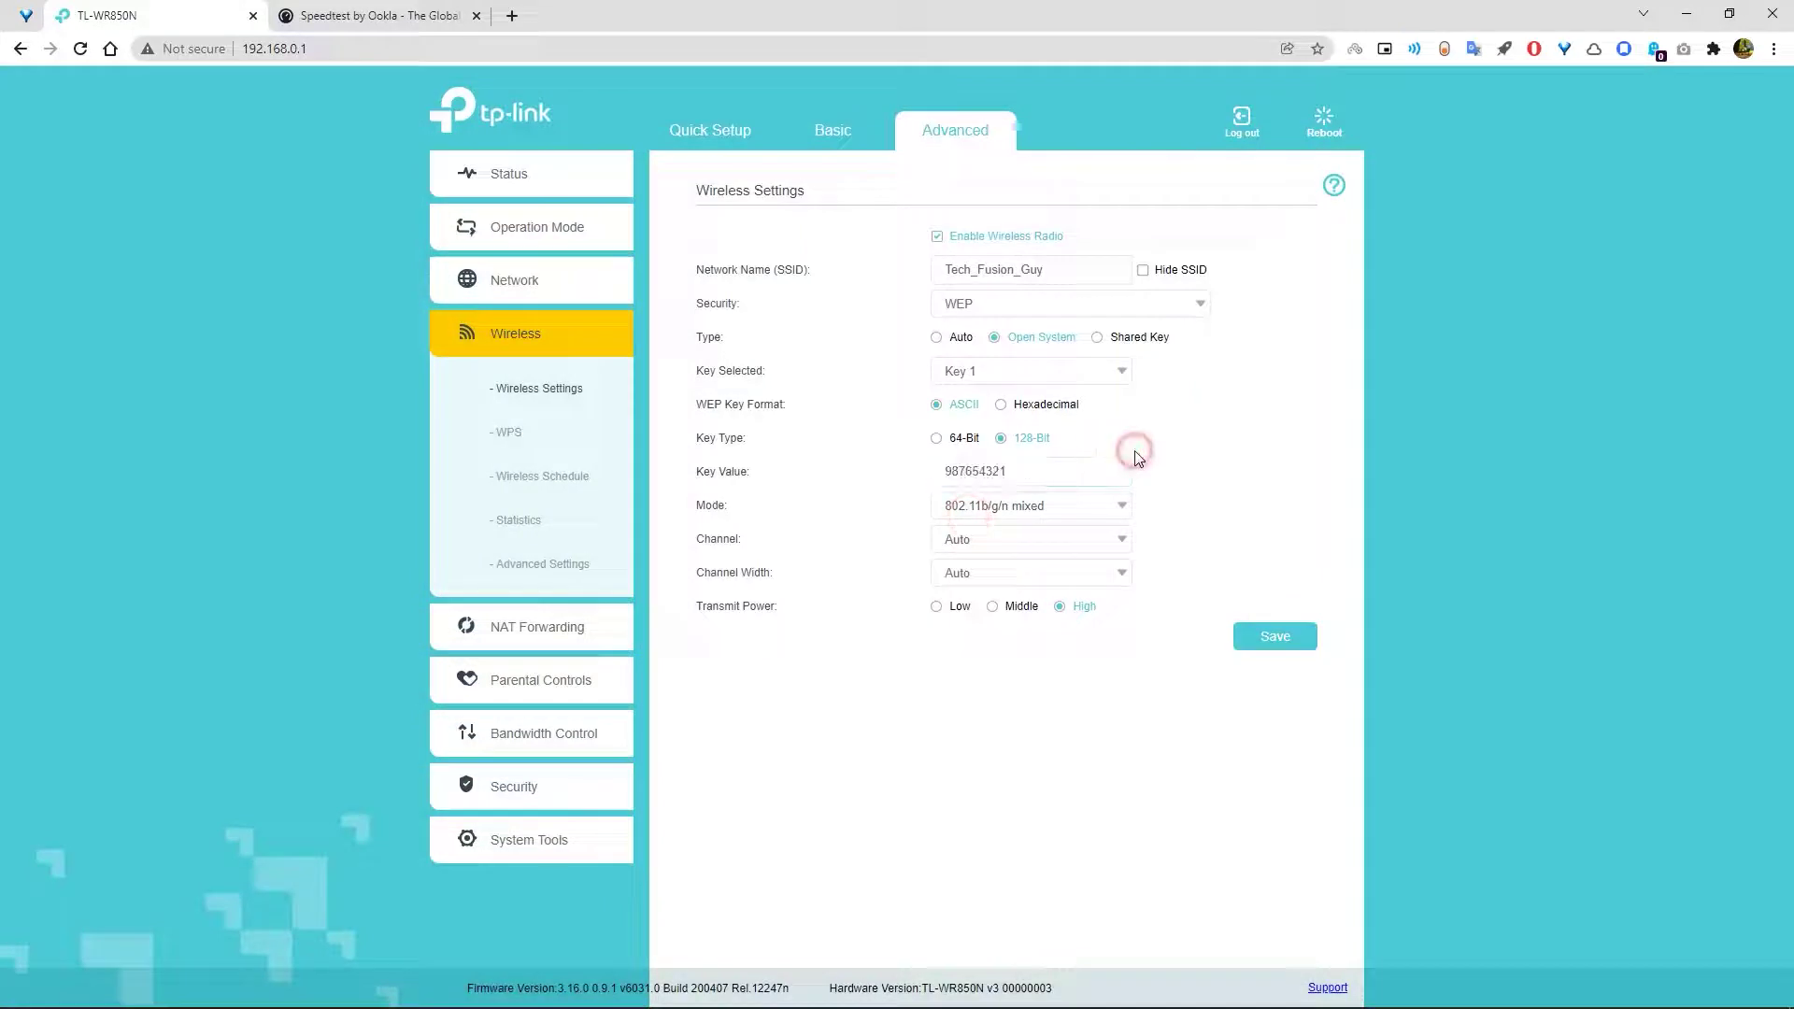
left_click(937, 438)
left_click(1028, 405)
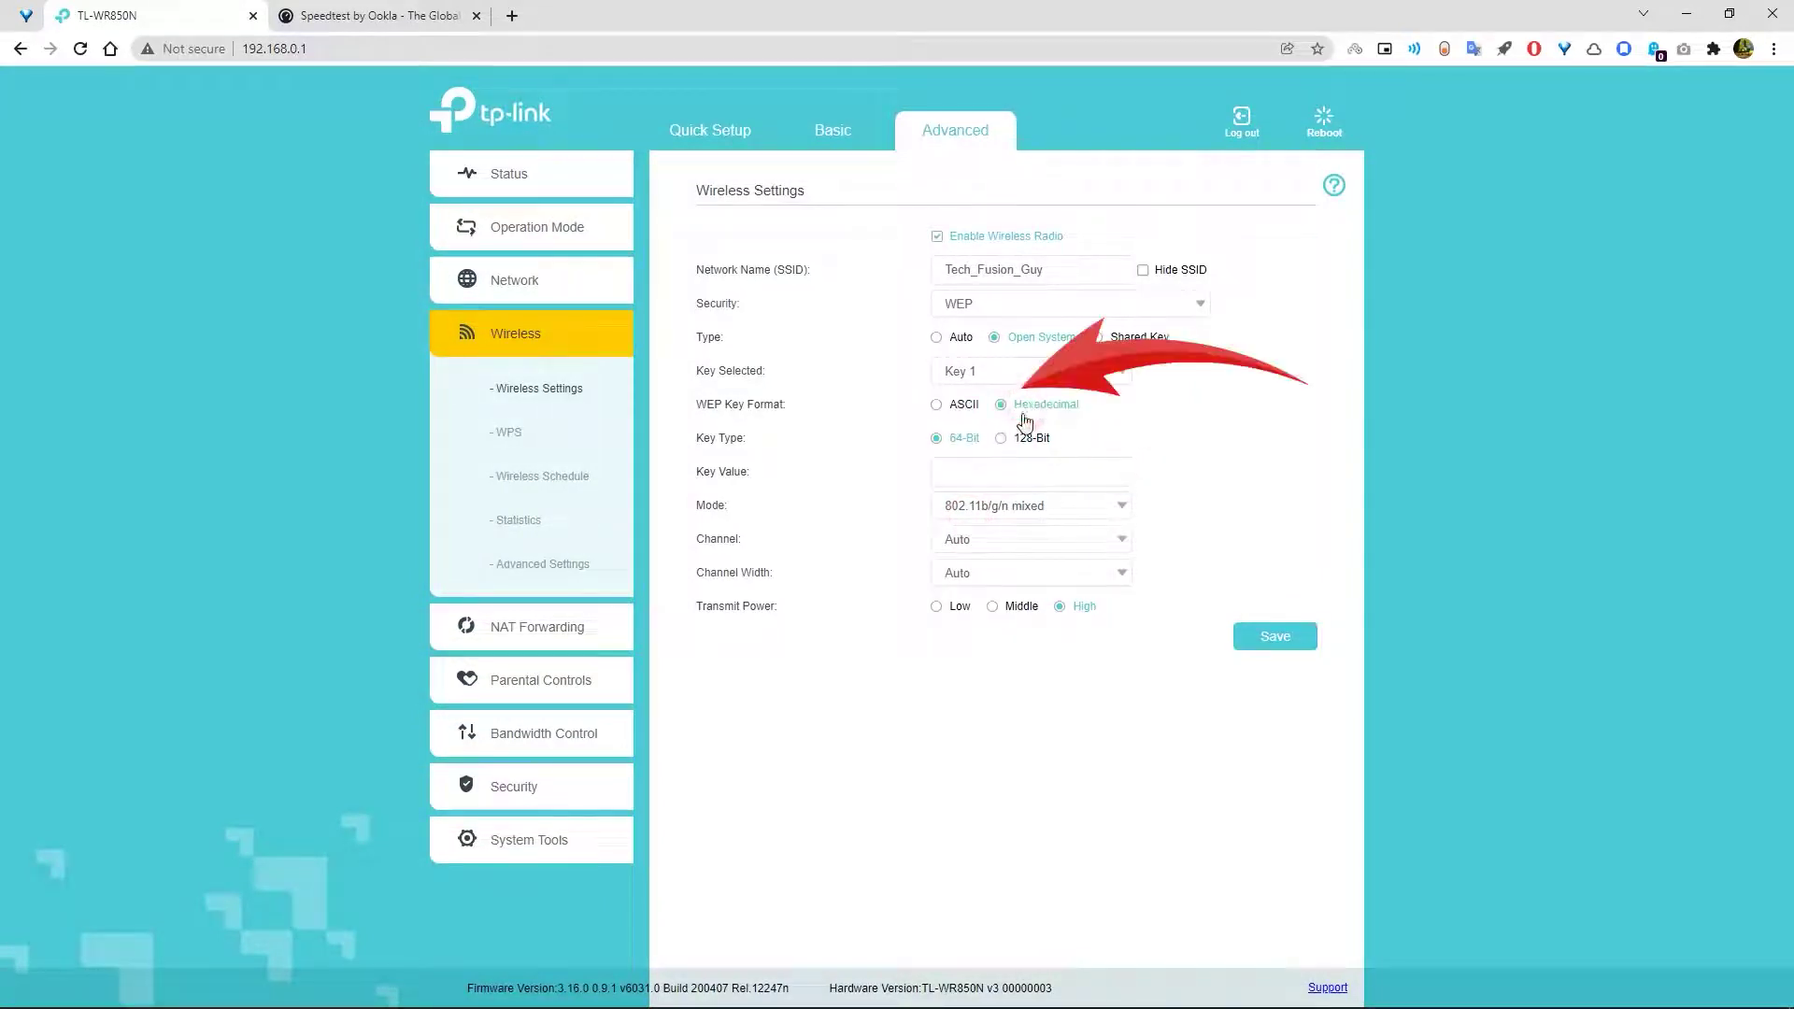
left_click(1004, 439)
left_click(976, 467)
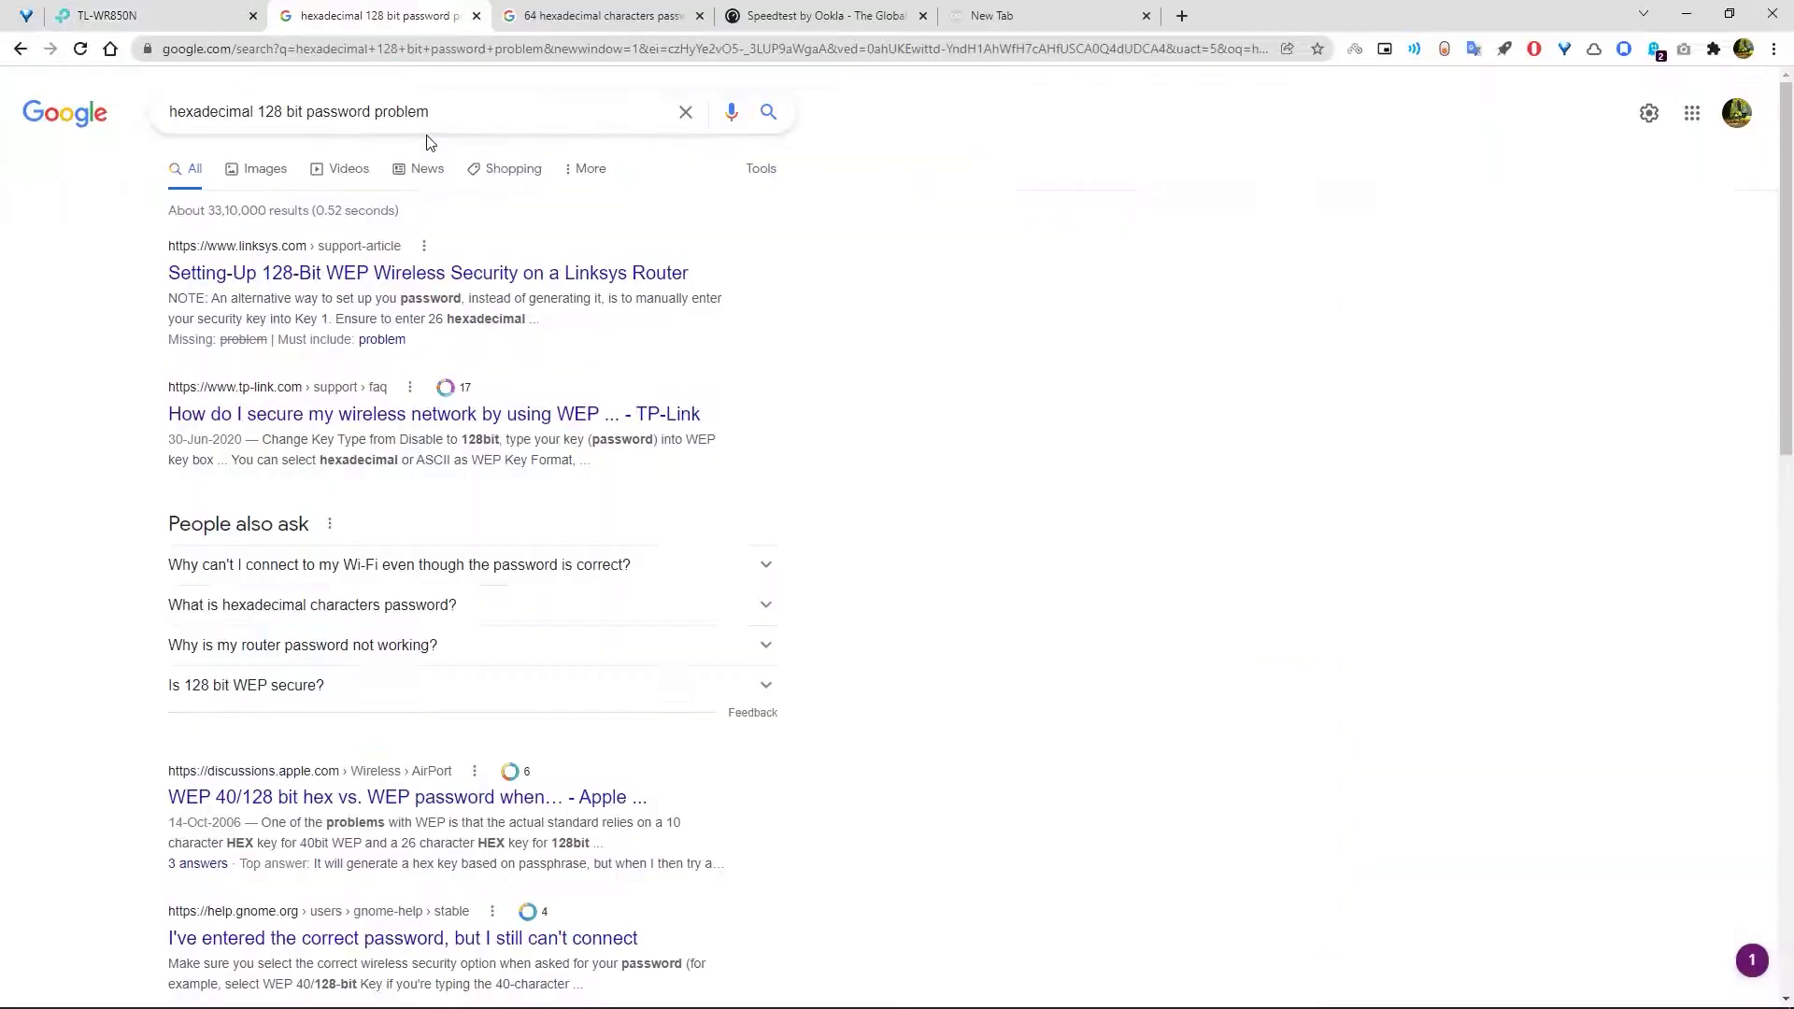
- Expand the 'Why can't I connect to my Wi-Fi' answer in the Google results
left_click(416, 560)
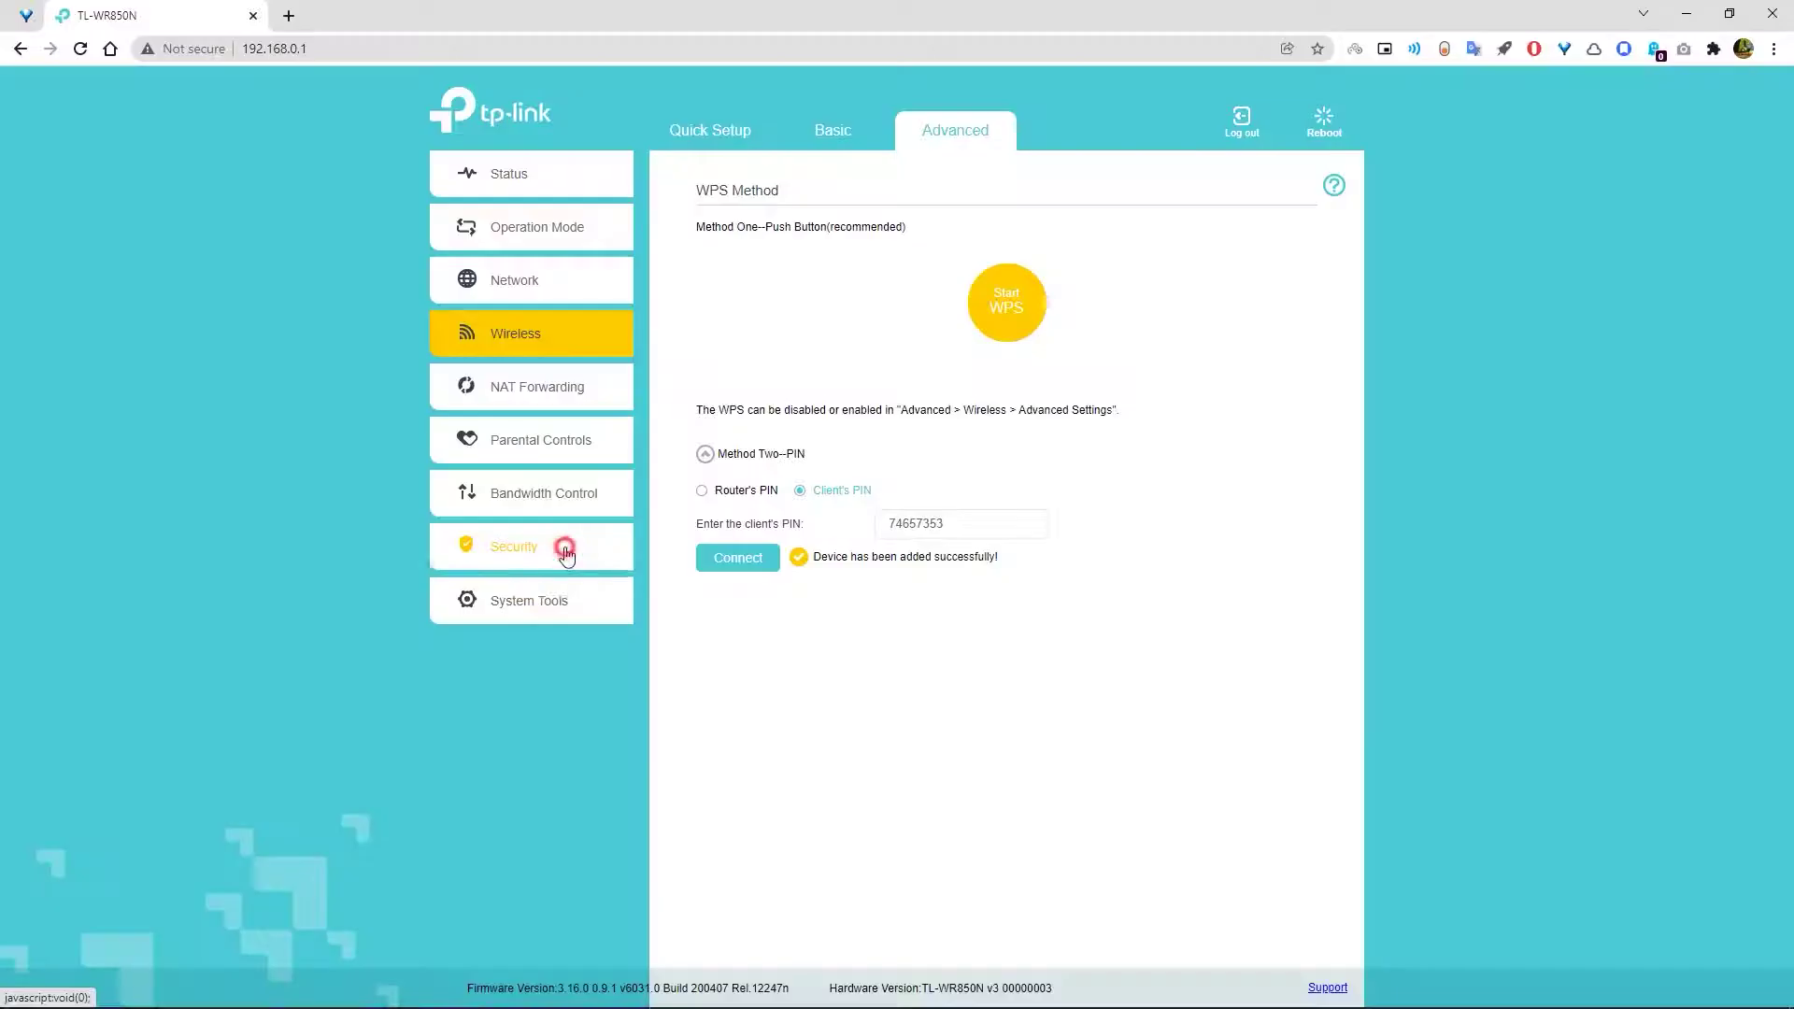
- Turn on Access Control under Security and begin a new blacklist device entry's name
left_click(565, 551)
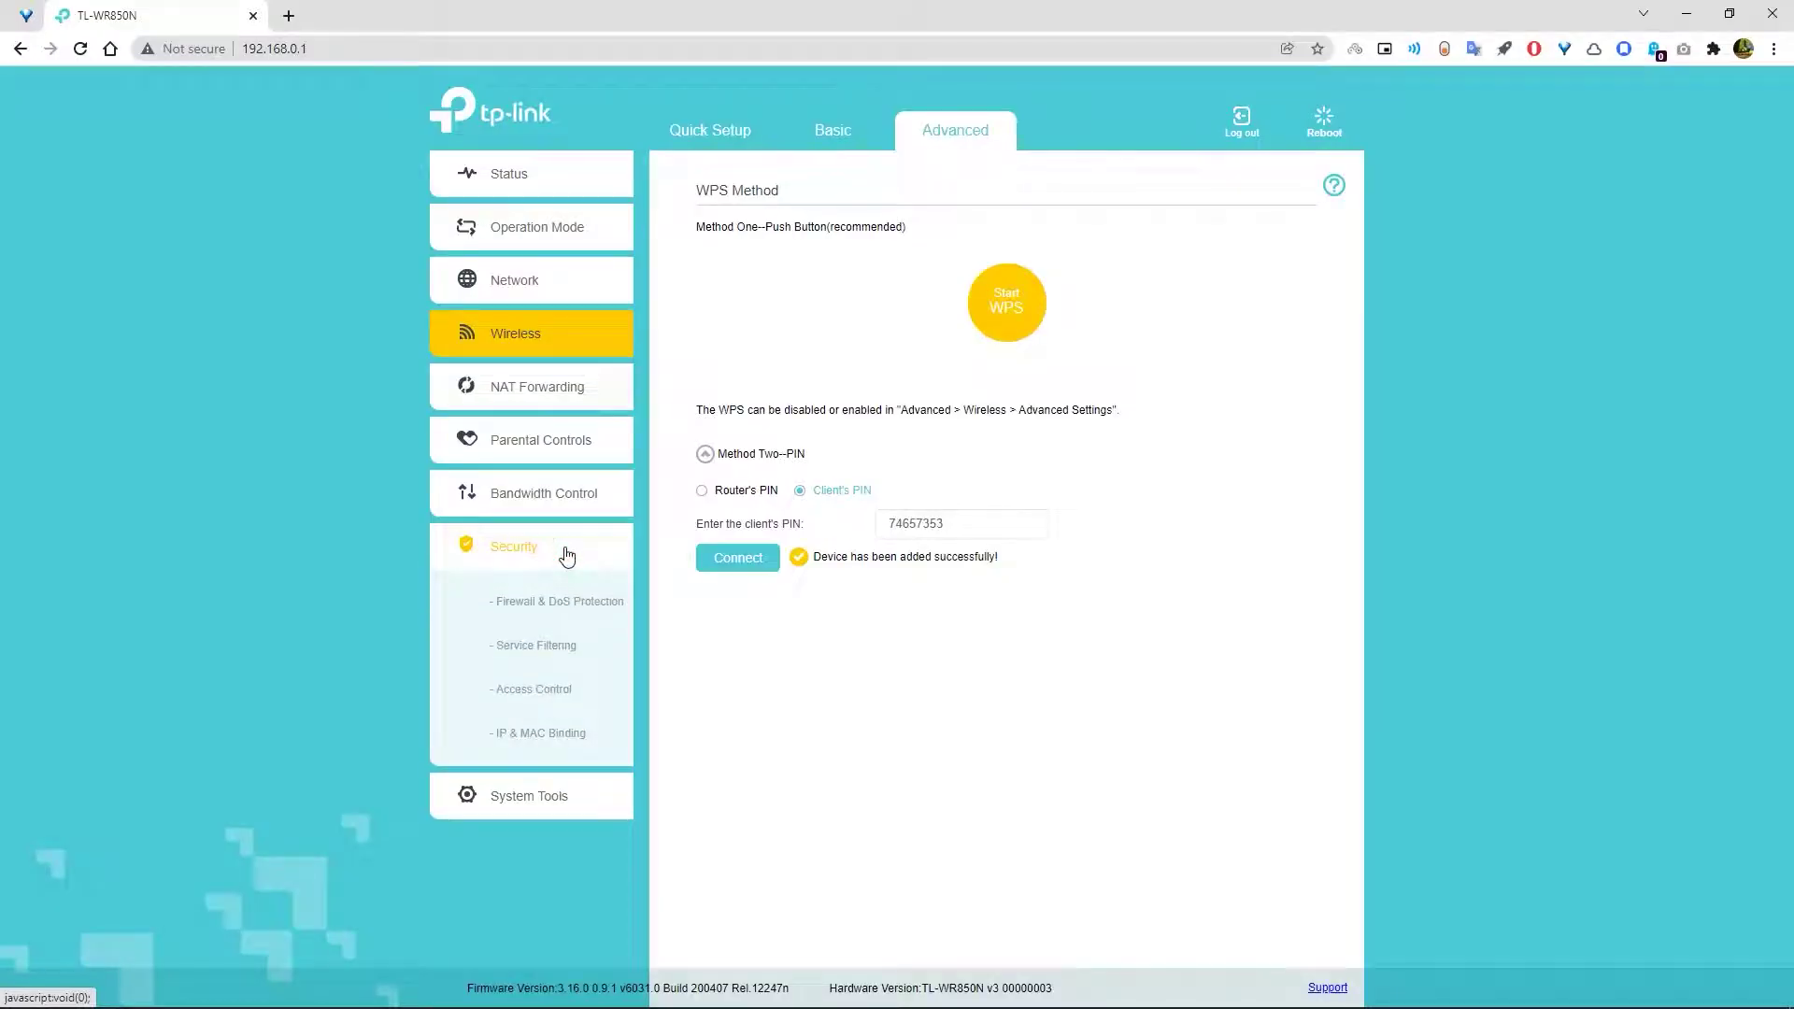
left_click(554, 689)
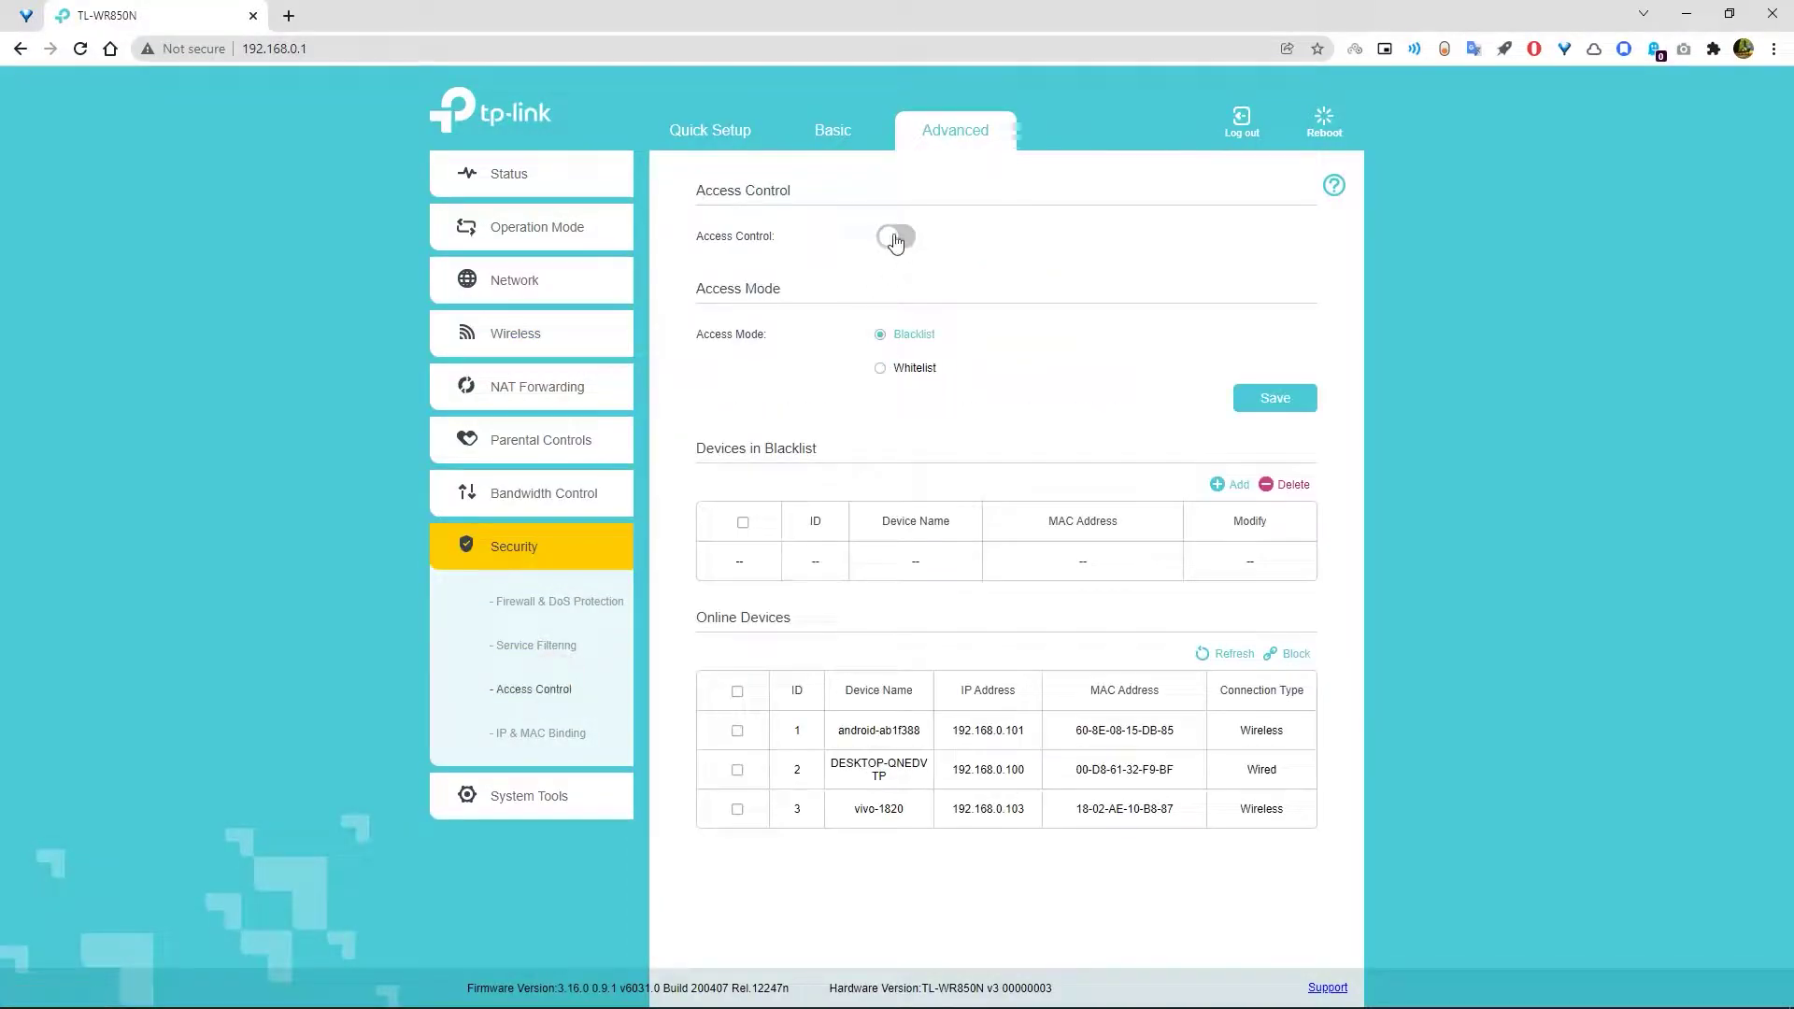
left_click(896, 235)
left_click(1243, 491)
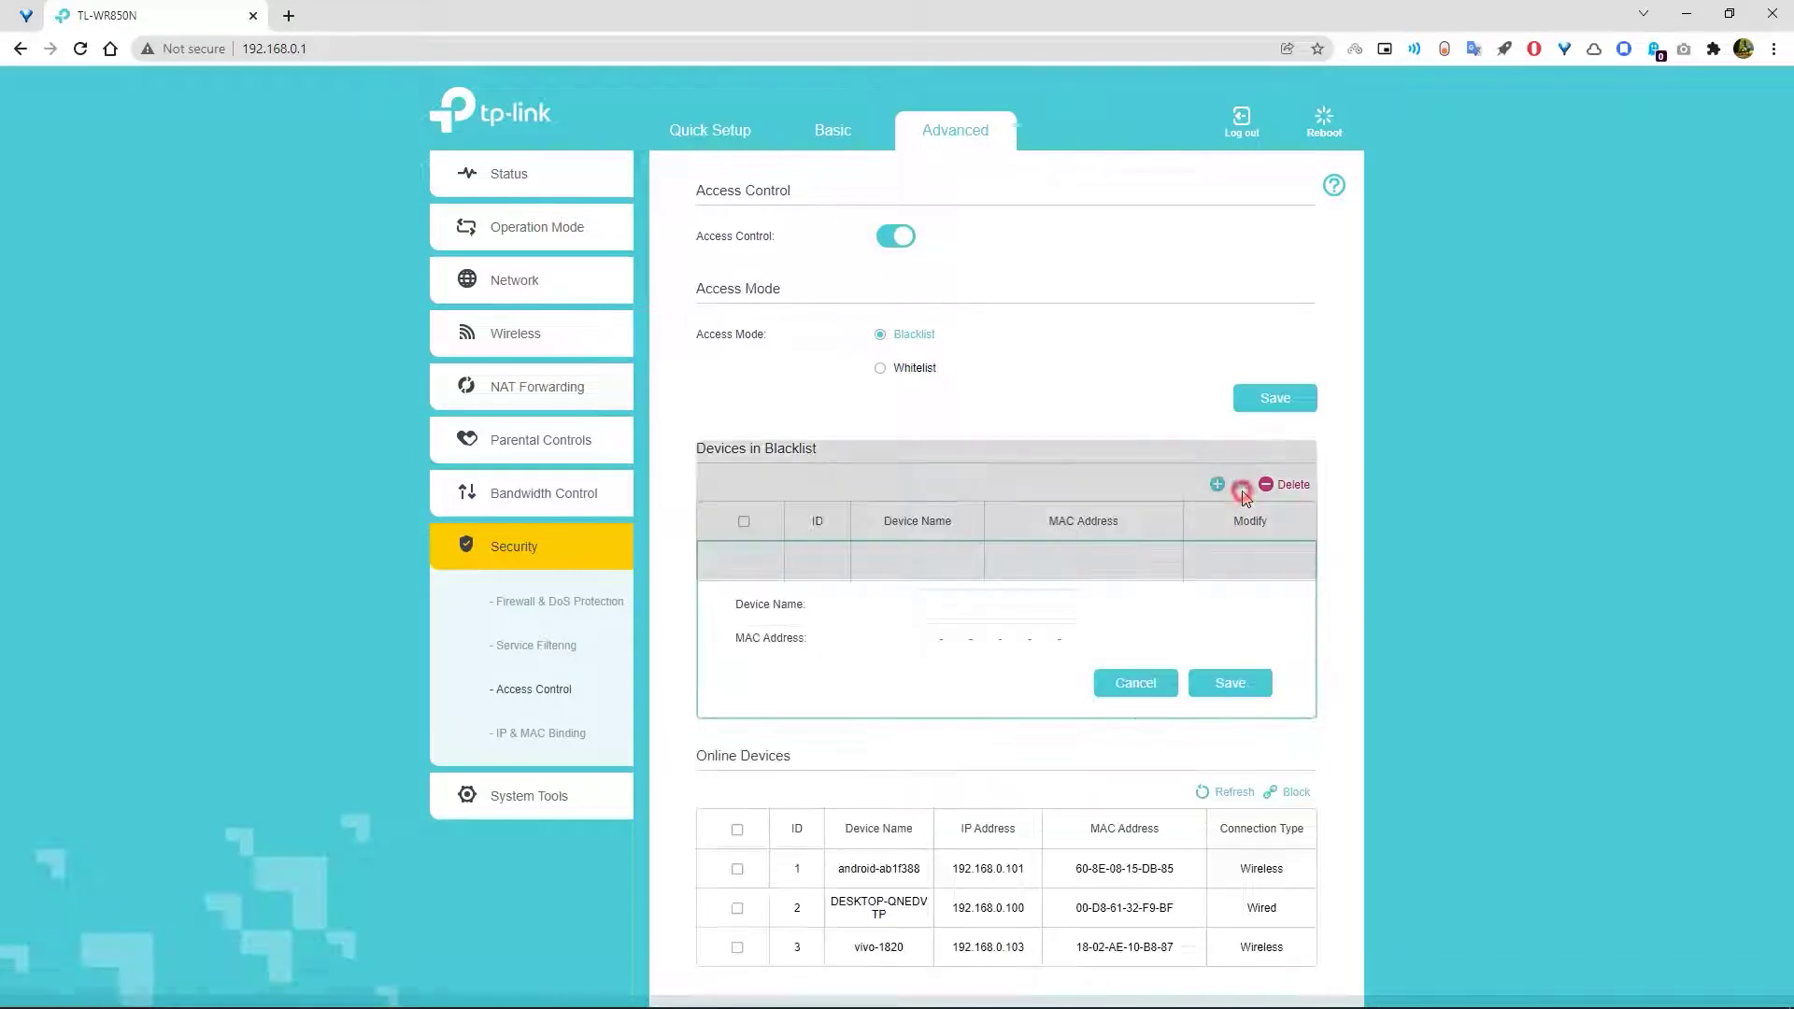
left_click(935, 606)
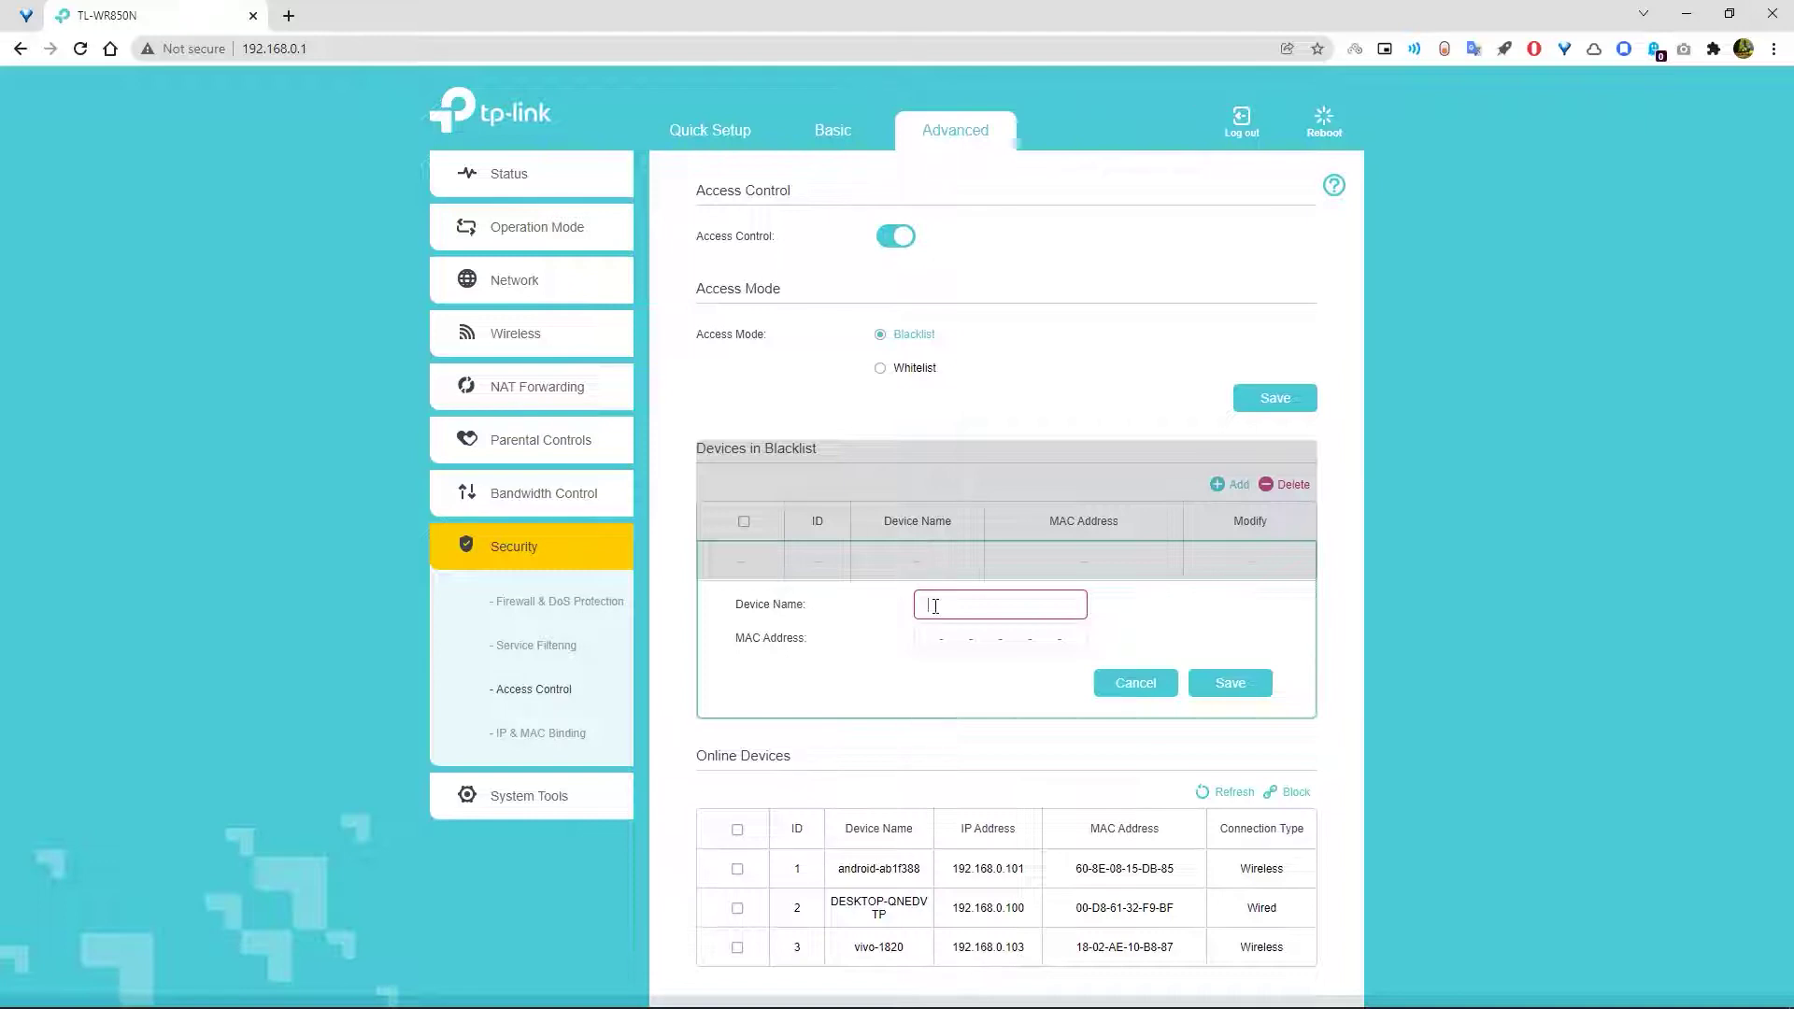
- Run ipconfig /all in Command Prompt and highlight the Ethernet adapter's physical address
key("super")
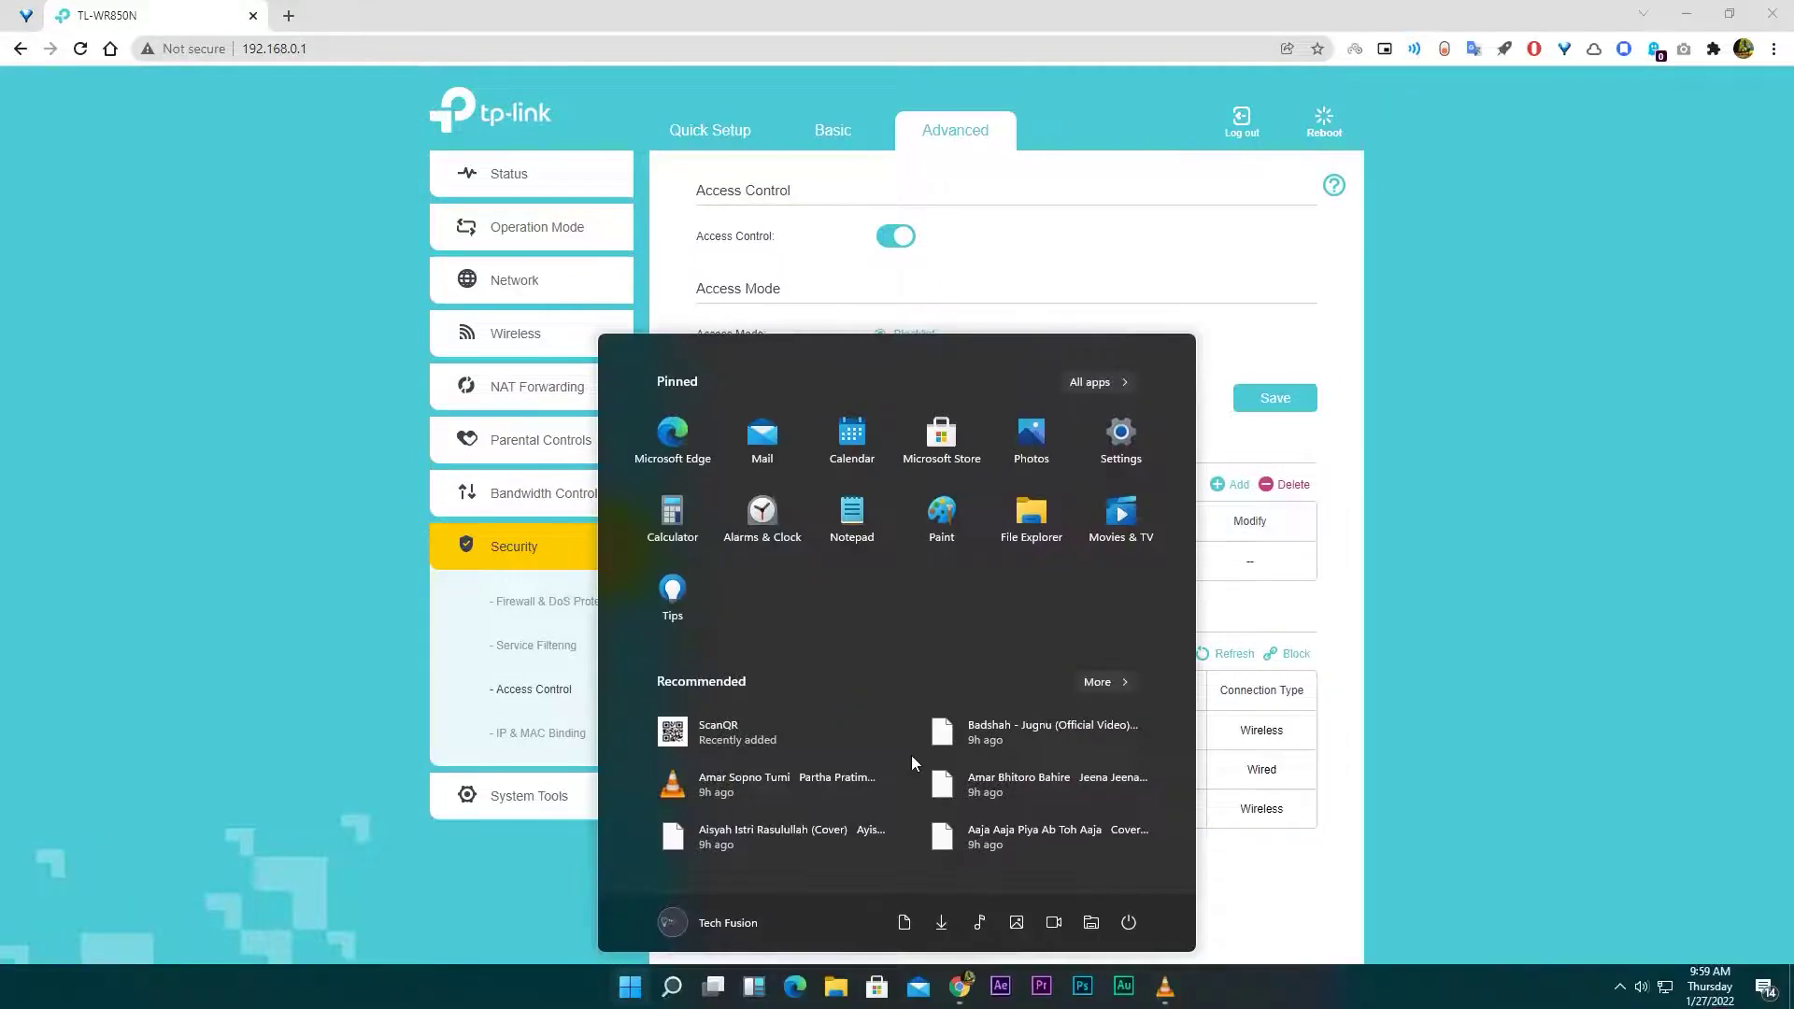
type("cmd")
key("Return")
type("i")
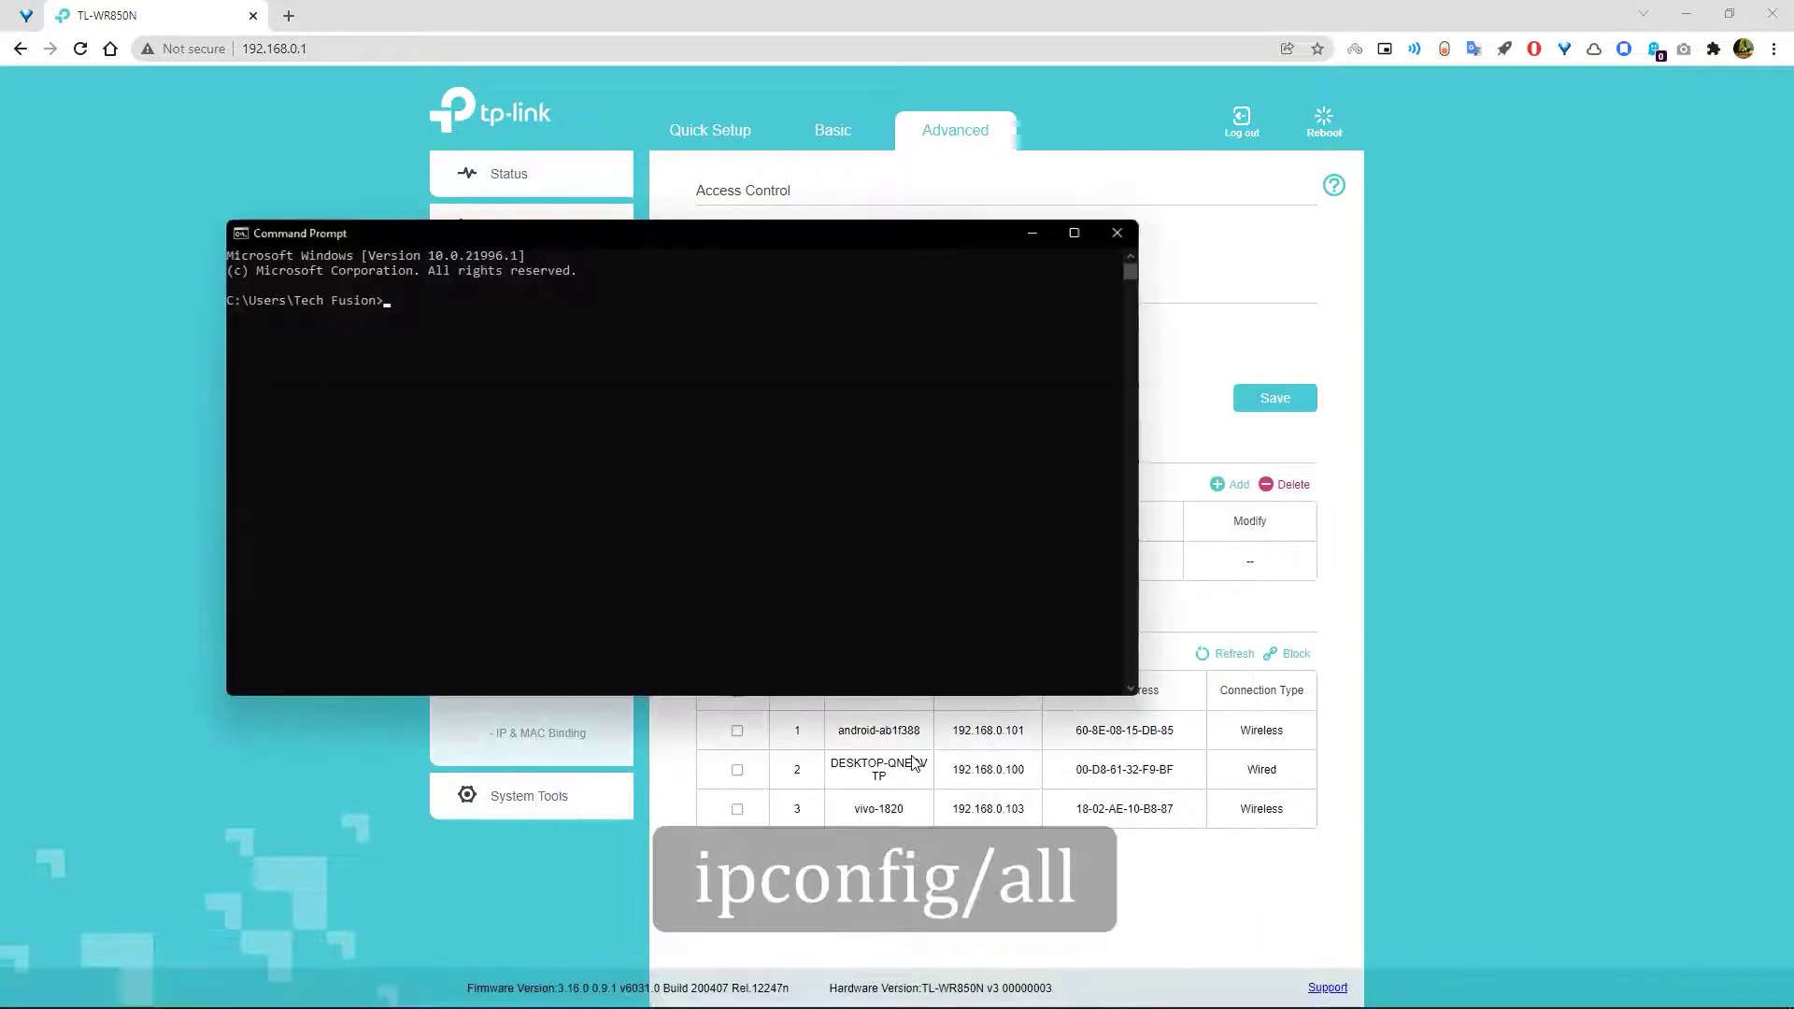
type("pconfig/all")
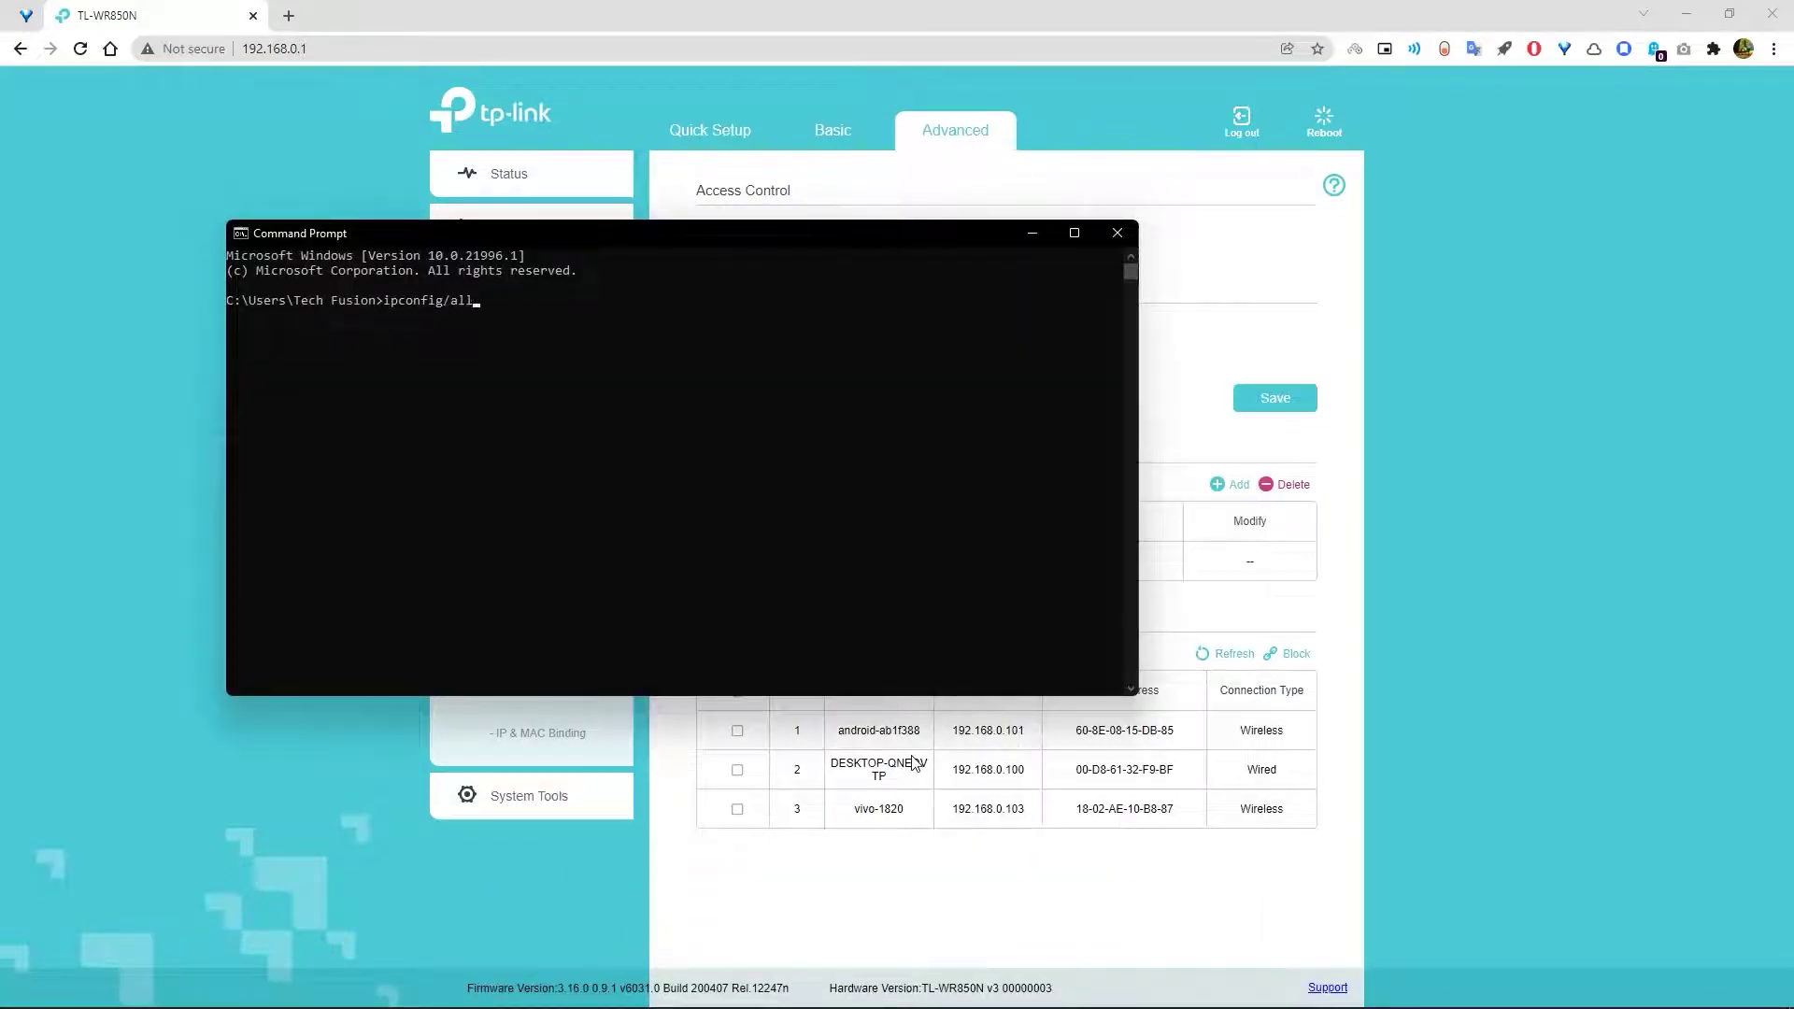
key("Return")
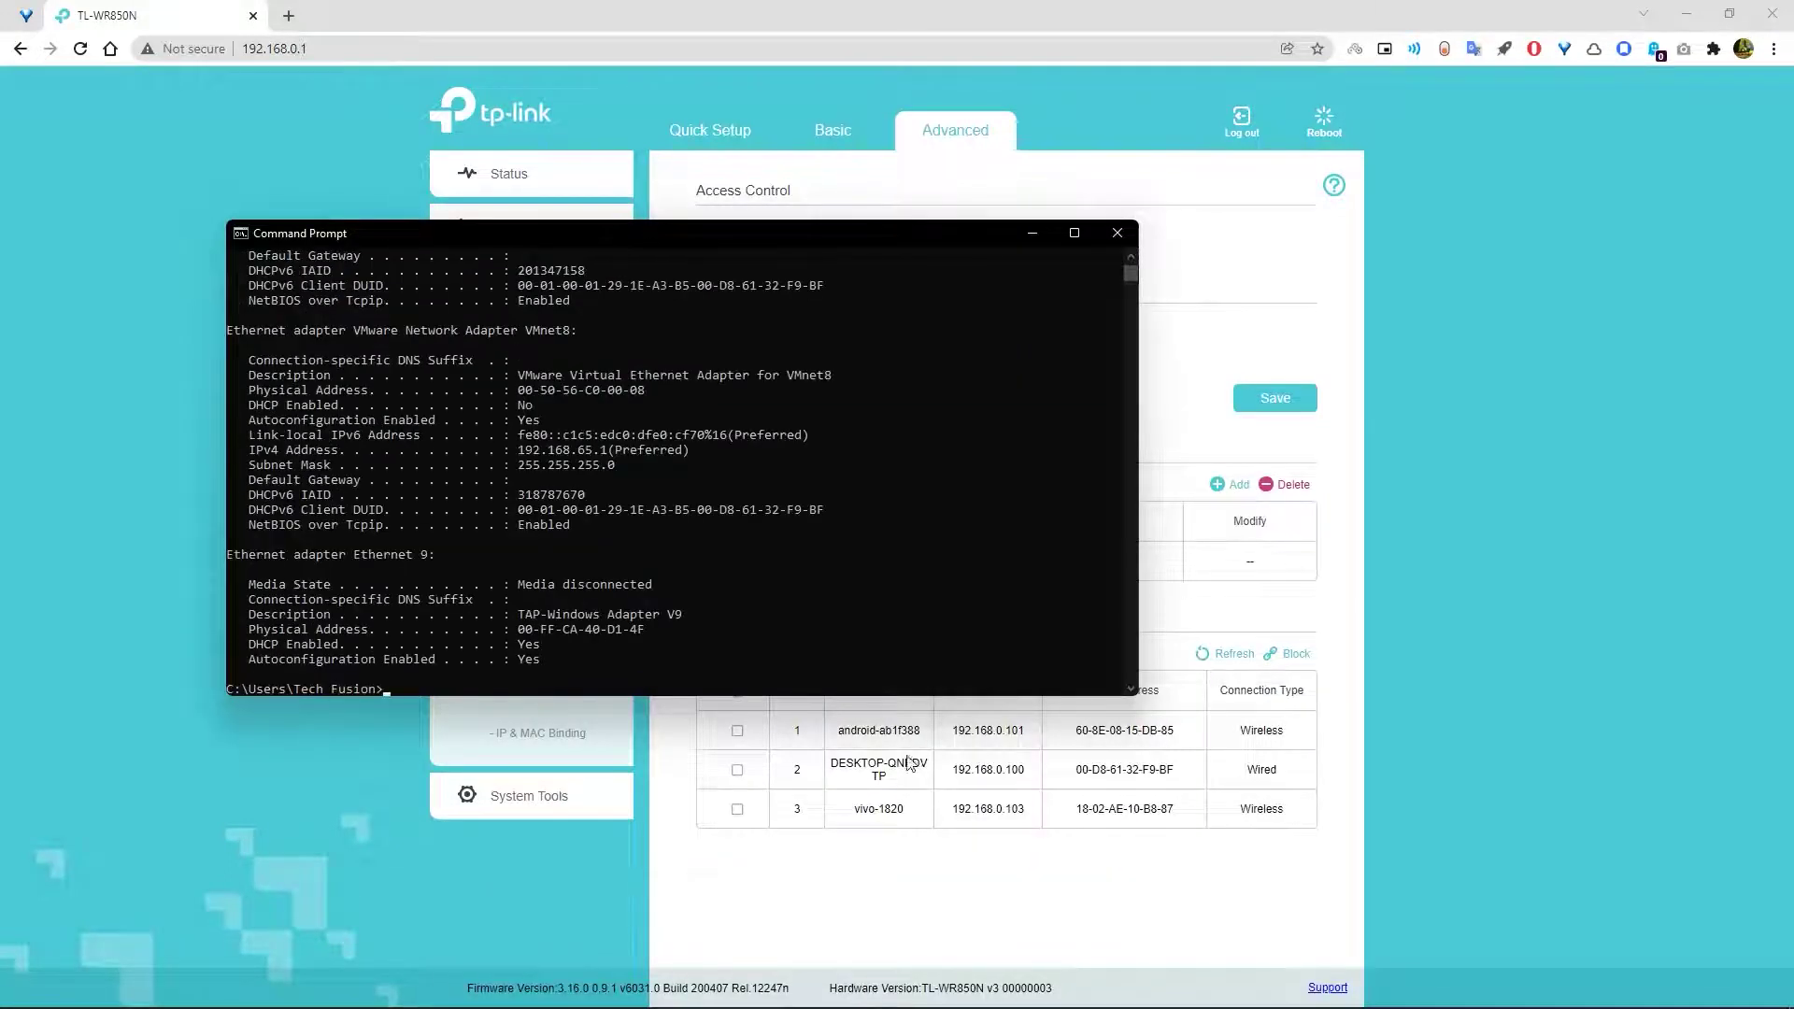
scroll(609, 546, "up", 10)
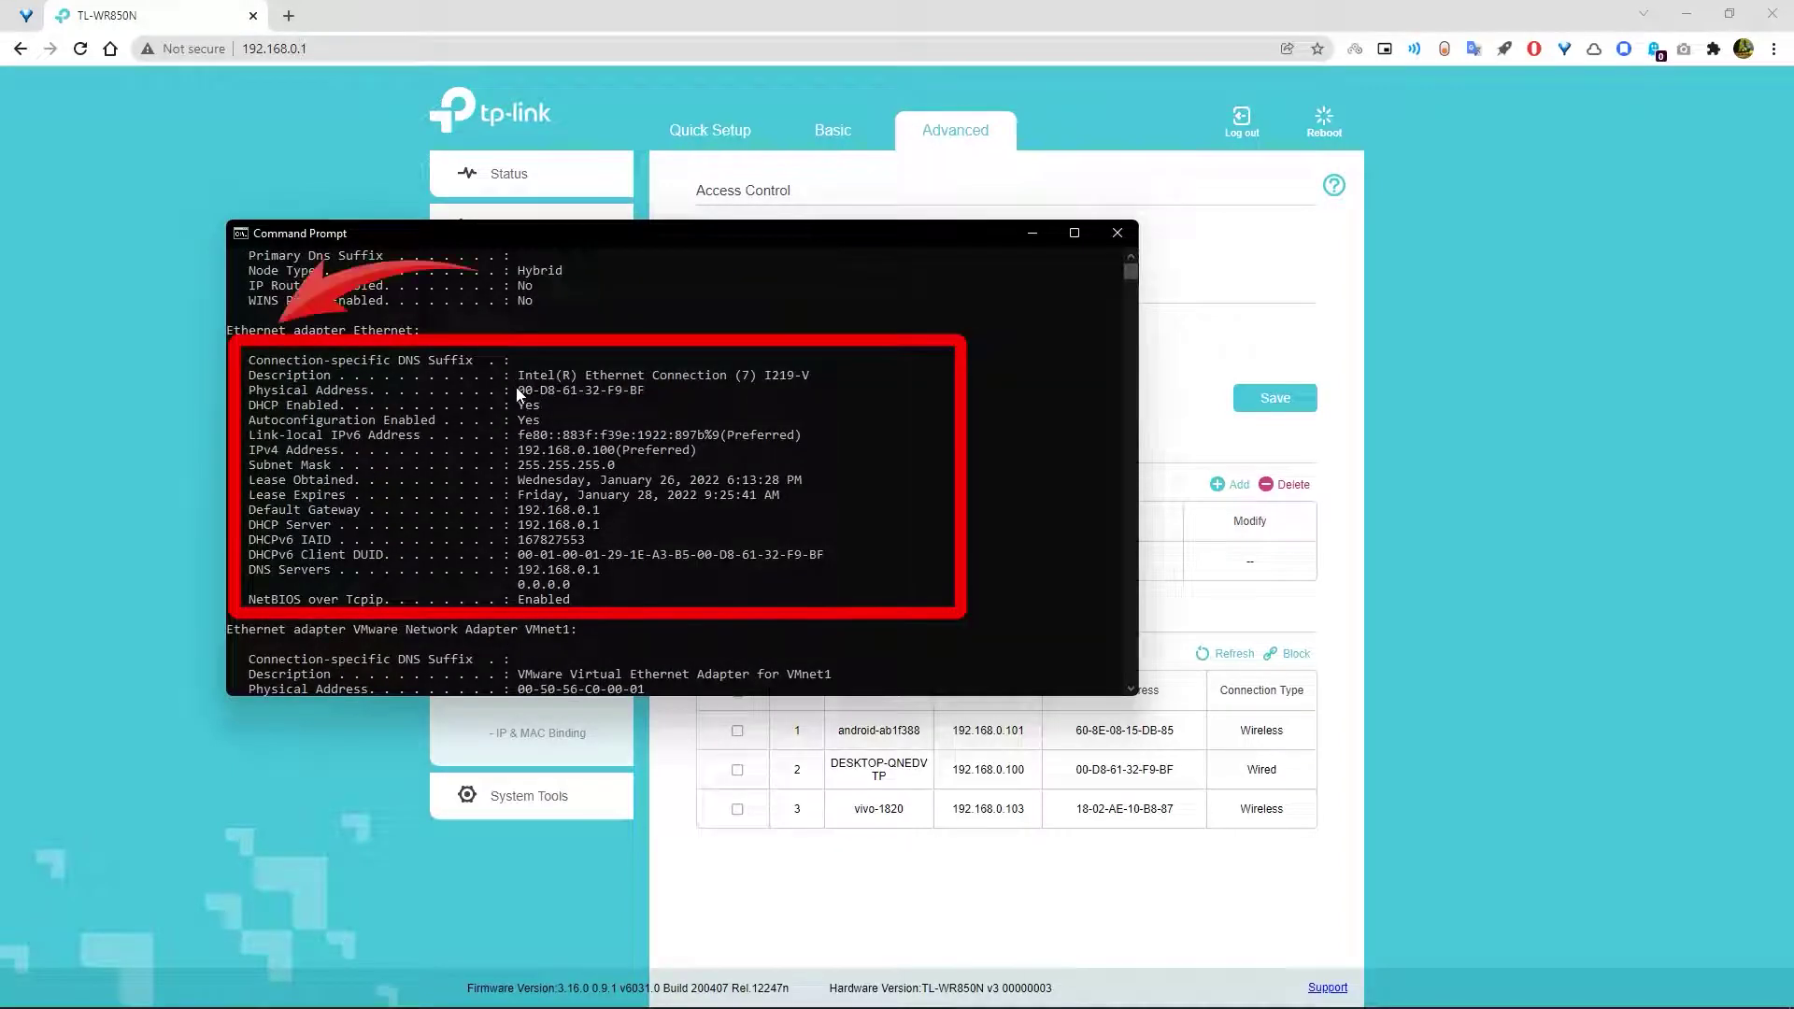
left_click_drag(518, 391, 650, 397)
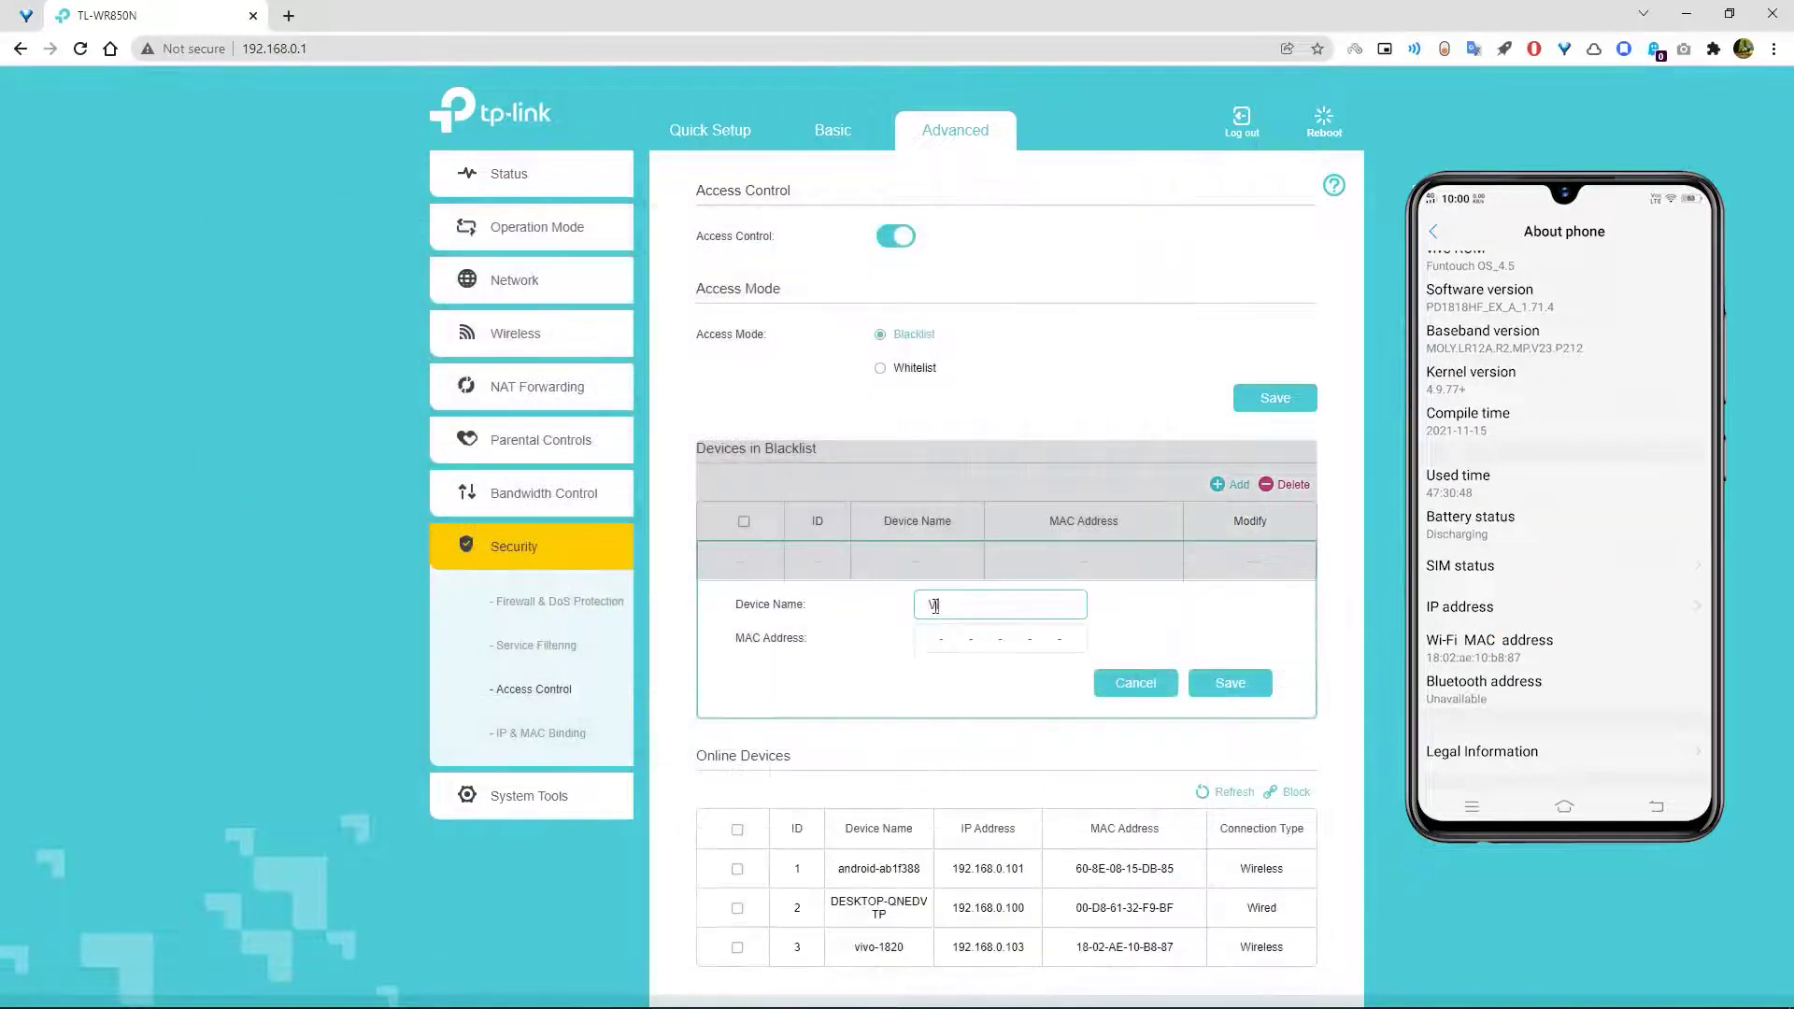
- Save the phone with MAC 1802ae10d887 to the blacklist, then block DESKTOP-QNEDVTP from online devices
left_click(935, 640)
type("1802")
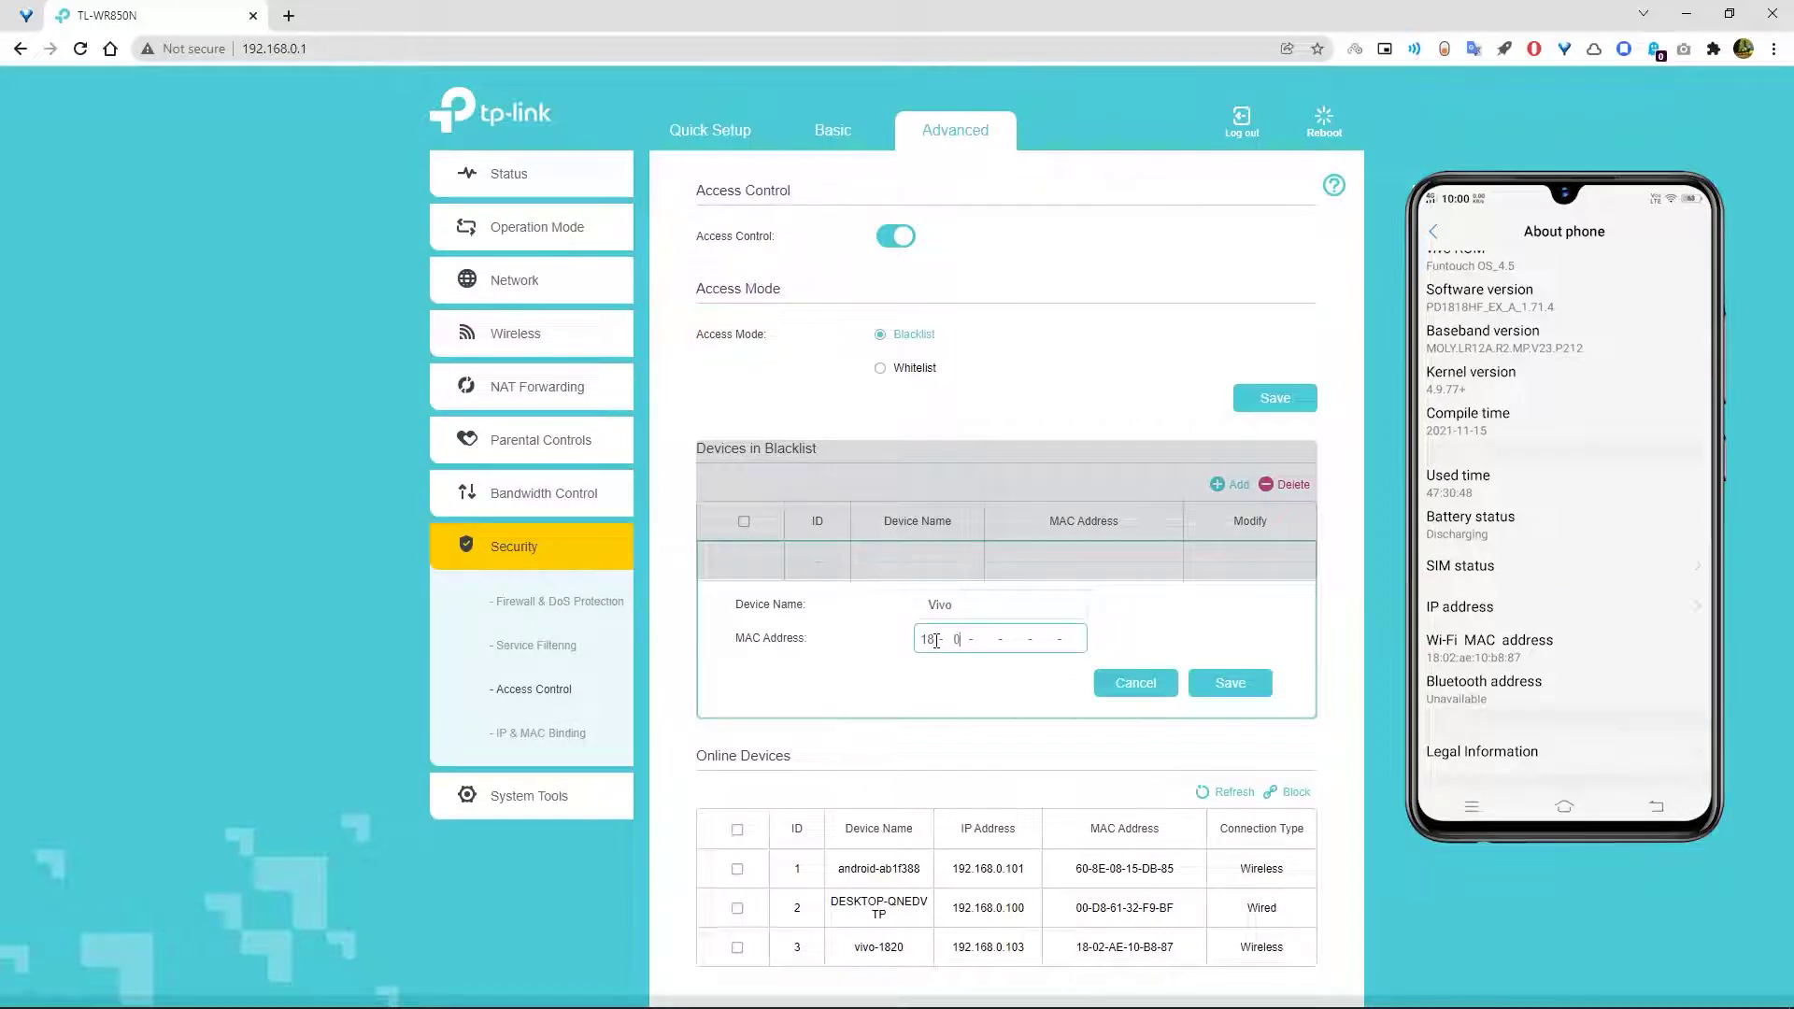
type("ae10d887")
left_click(1226, 682)
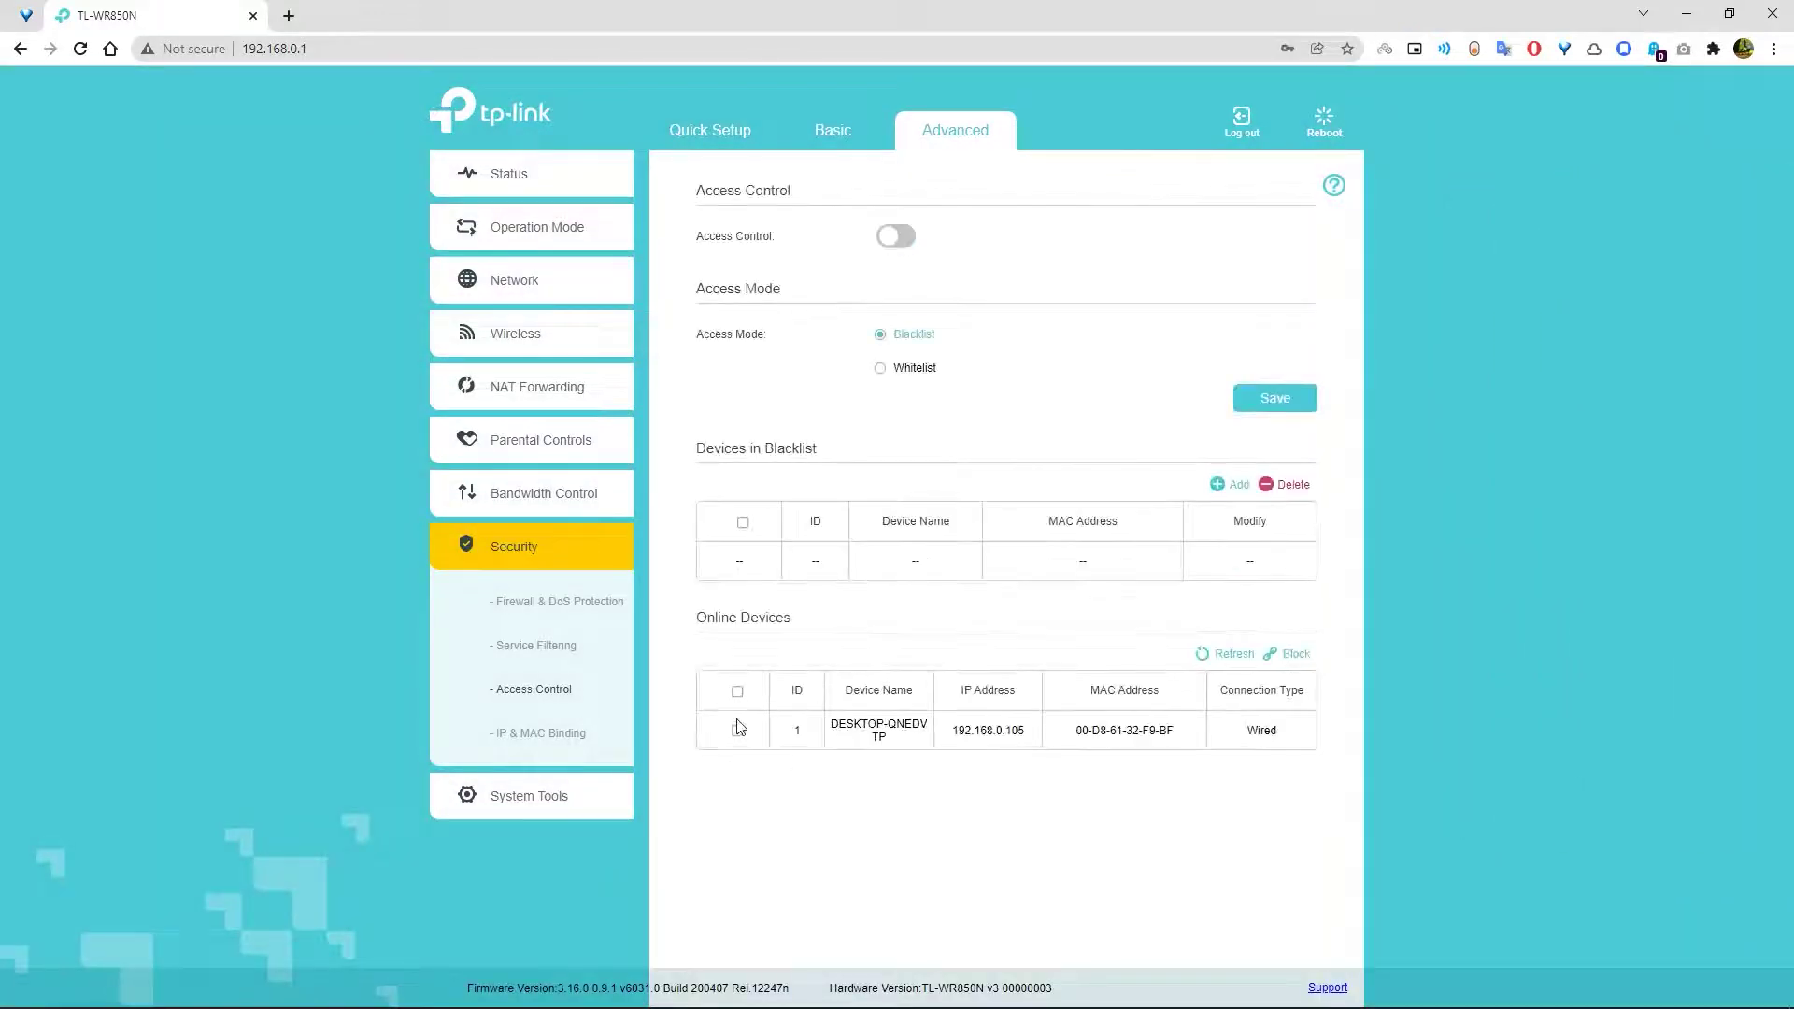
left_click(738, 729)
left_click(1290, 654)
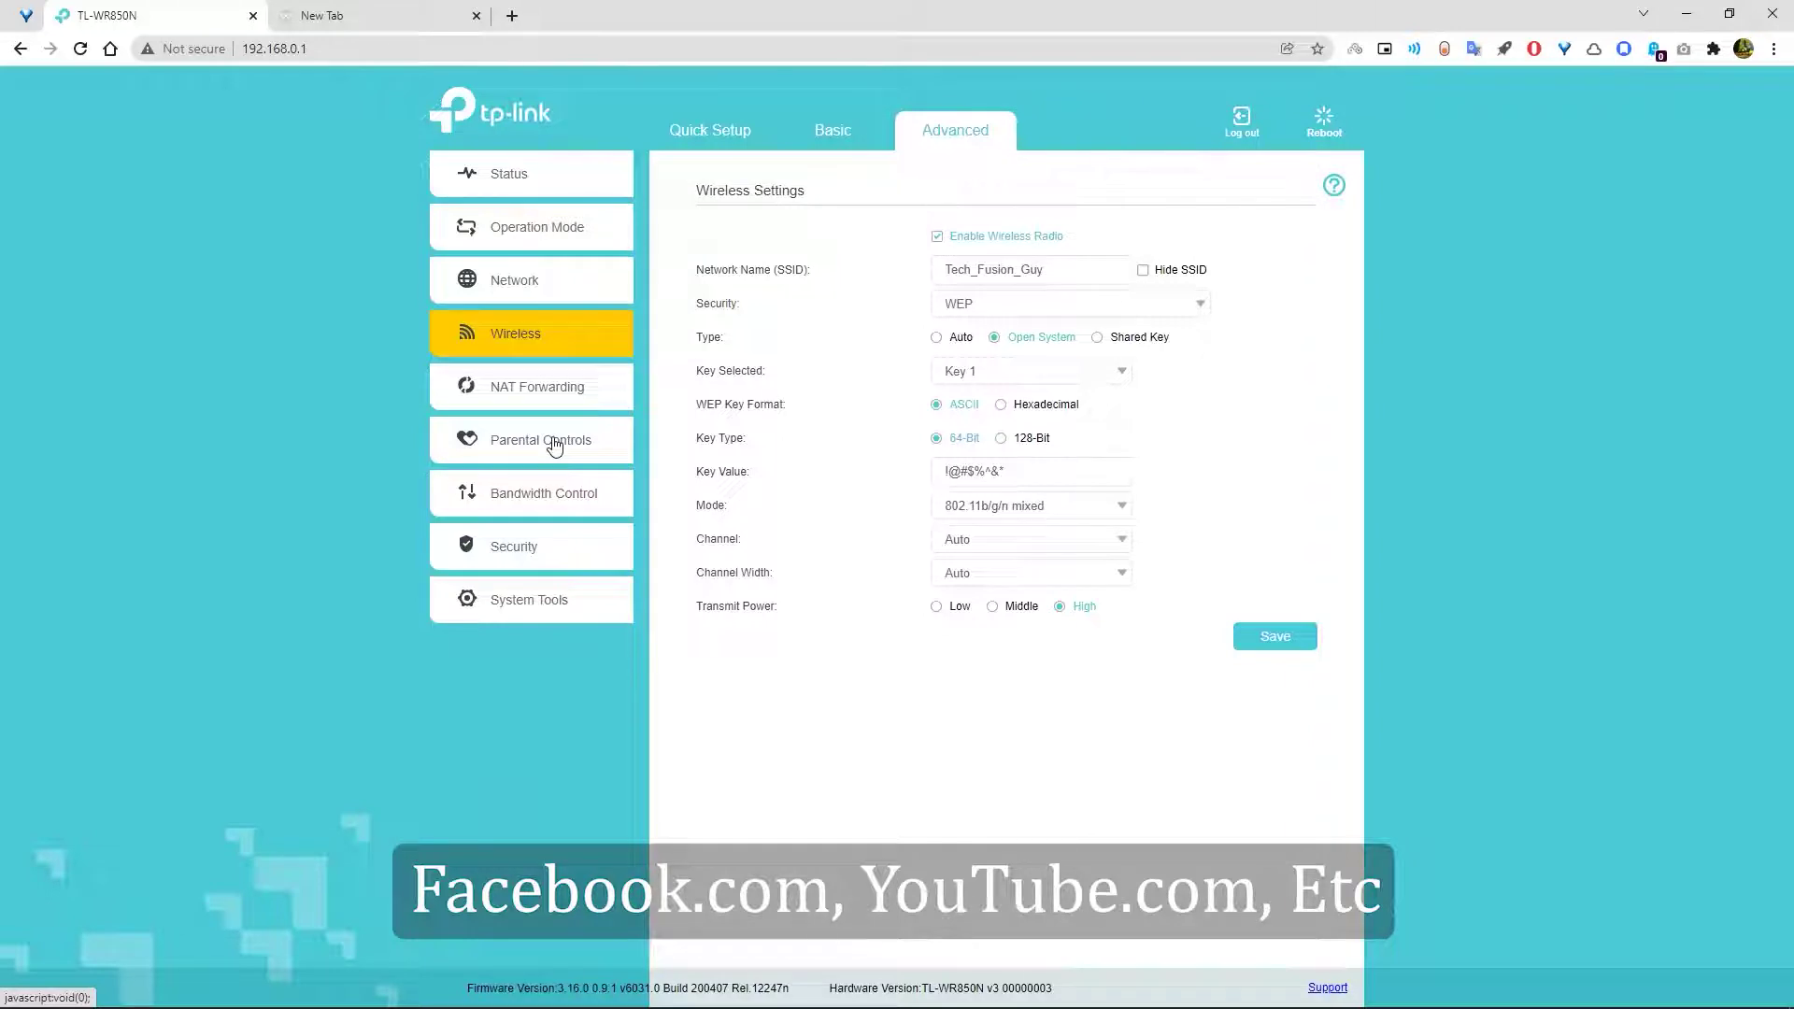
- Enable Parental Controls and add DESKTOP-QNEDVTP from the scanned connected devices
left_click(554, 446)
left_click(564, 496)
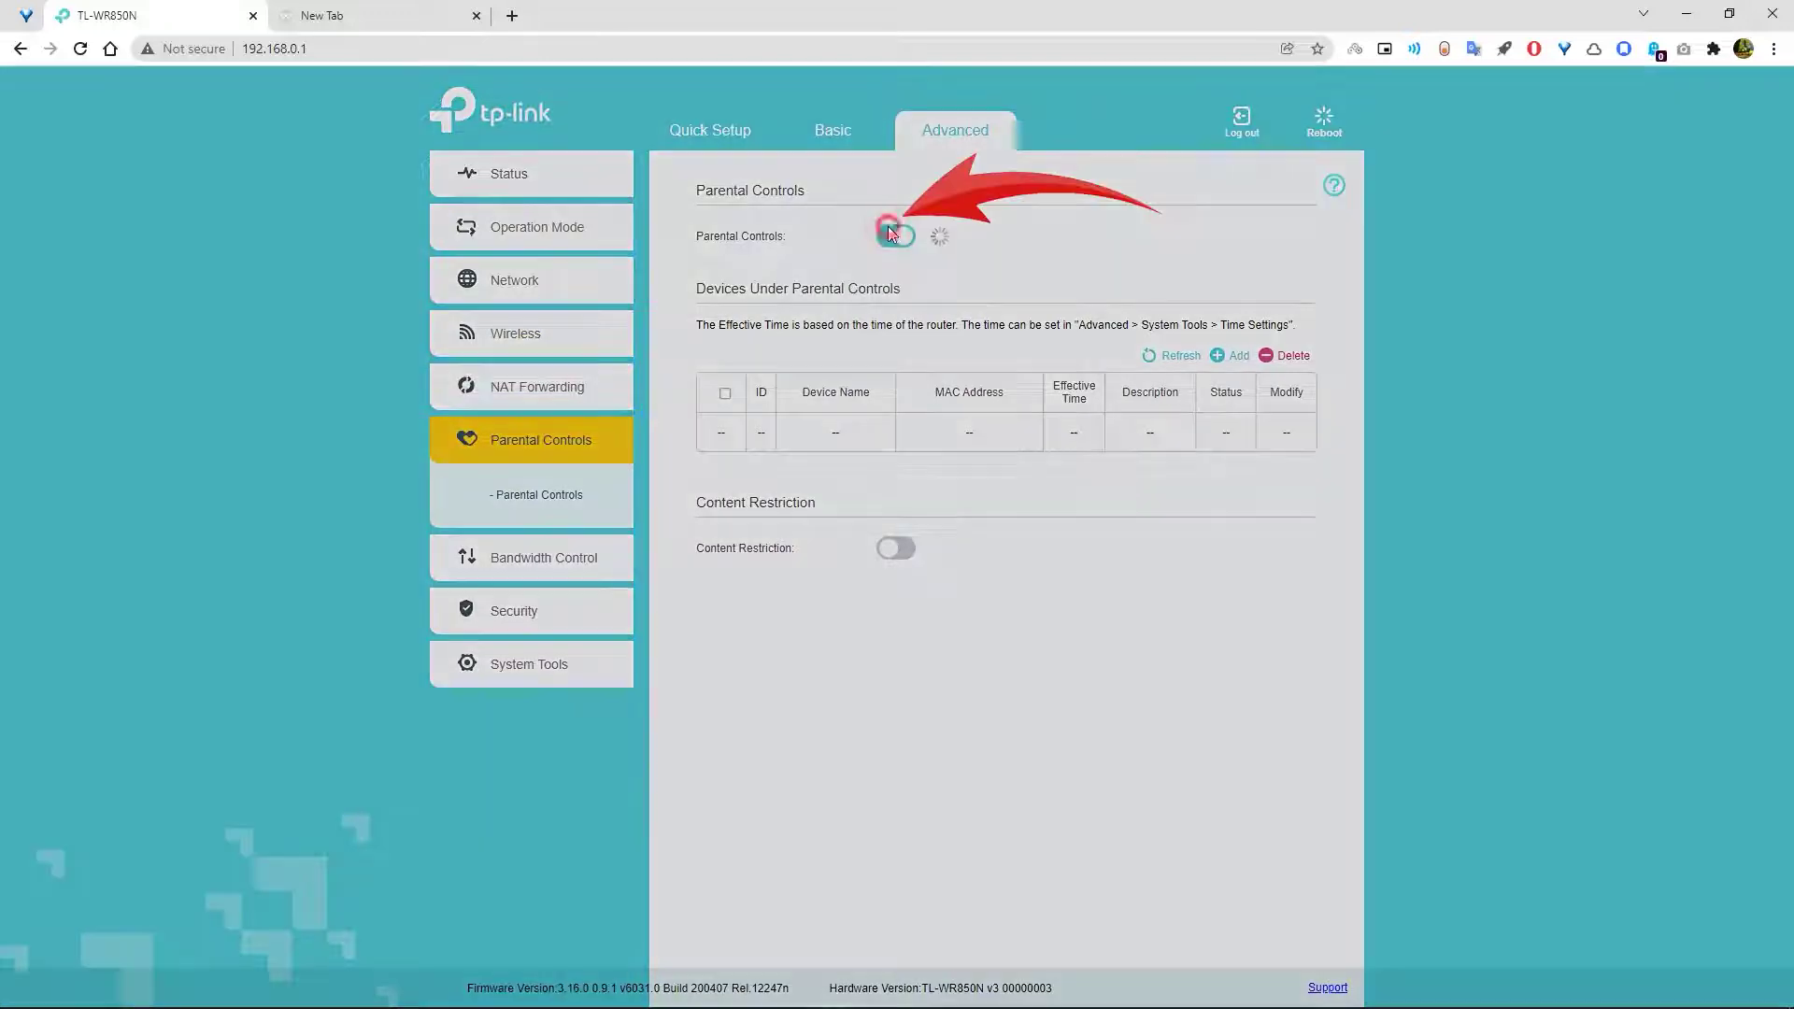
left_click(890, 236)
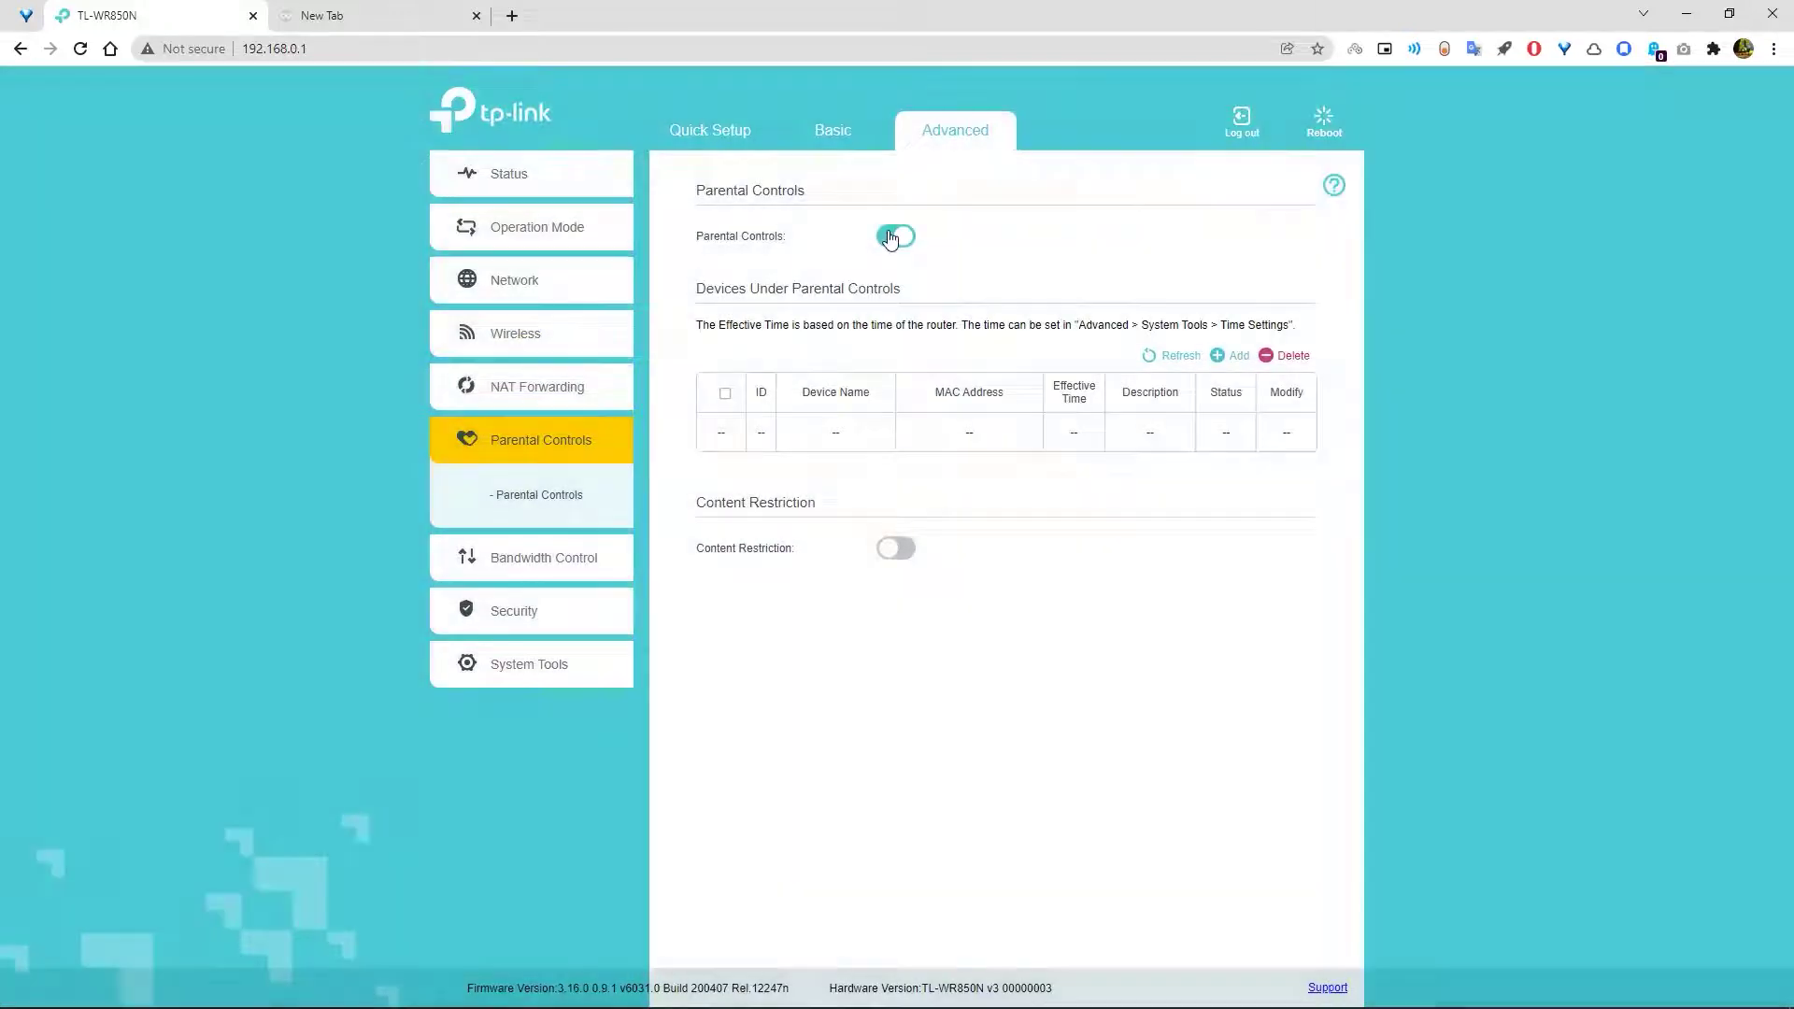
left_click(1229, 355)
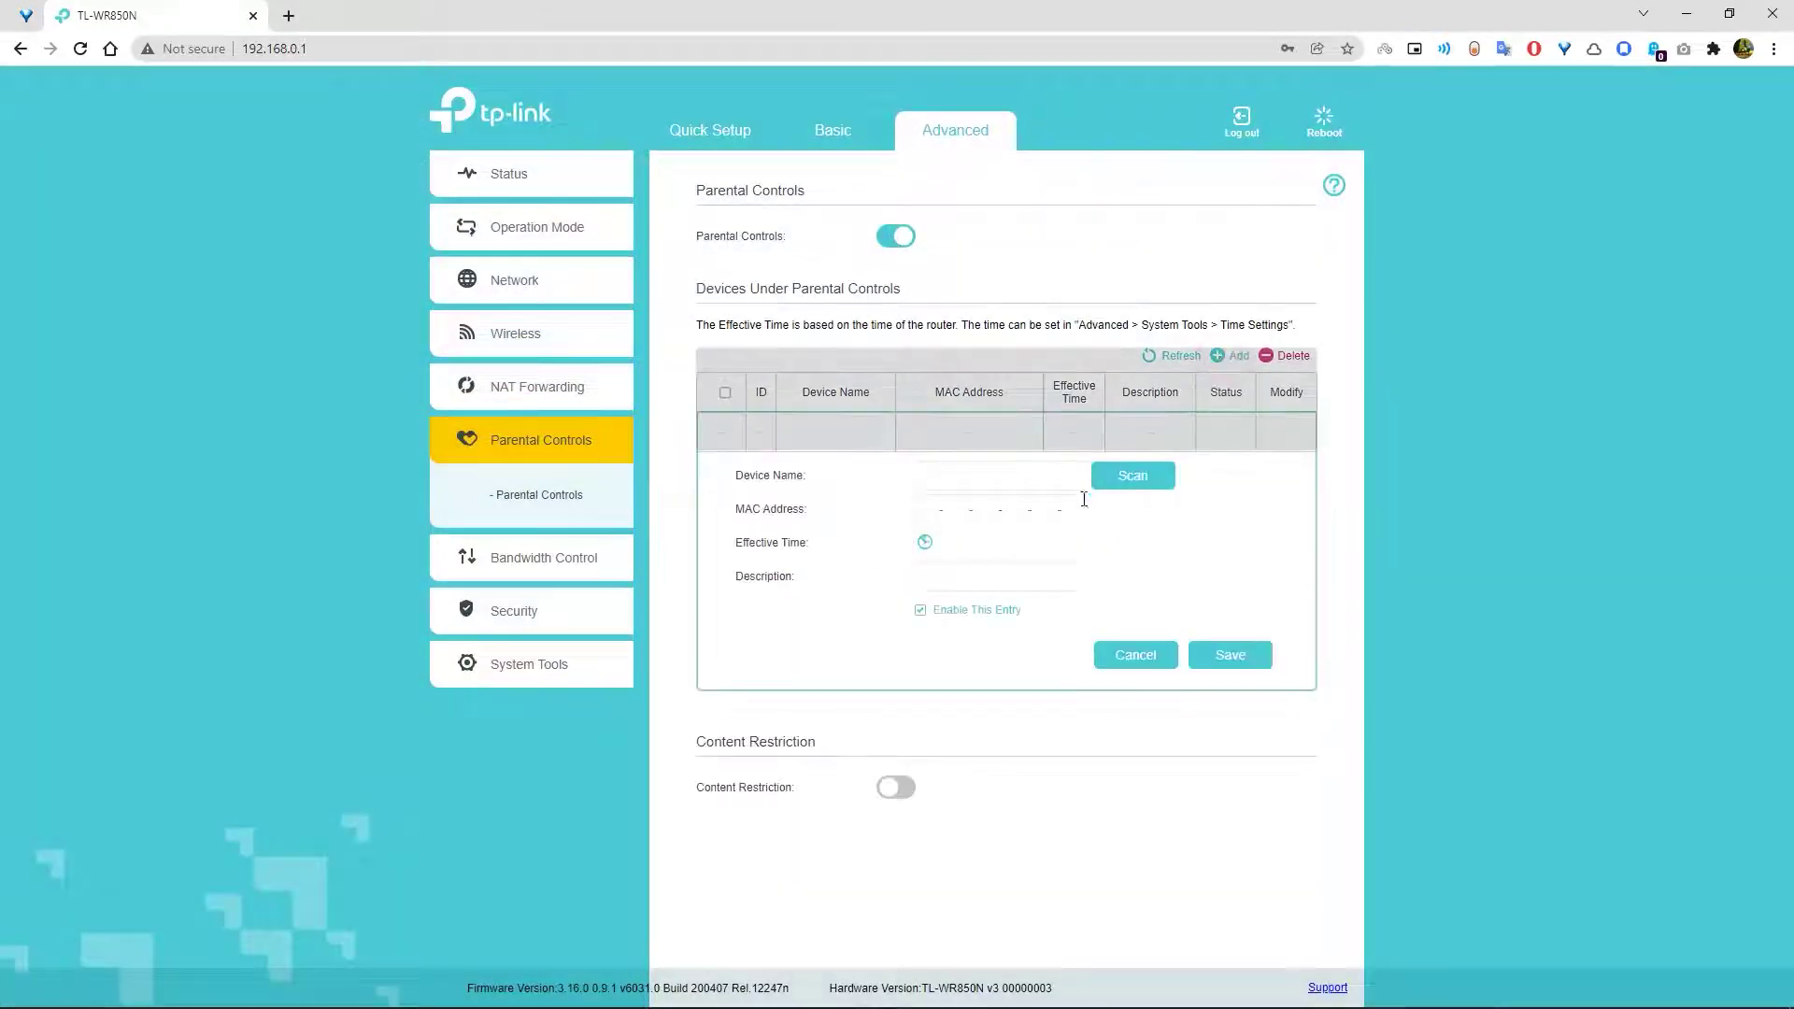
left_click(1108, 481)
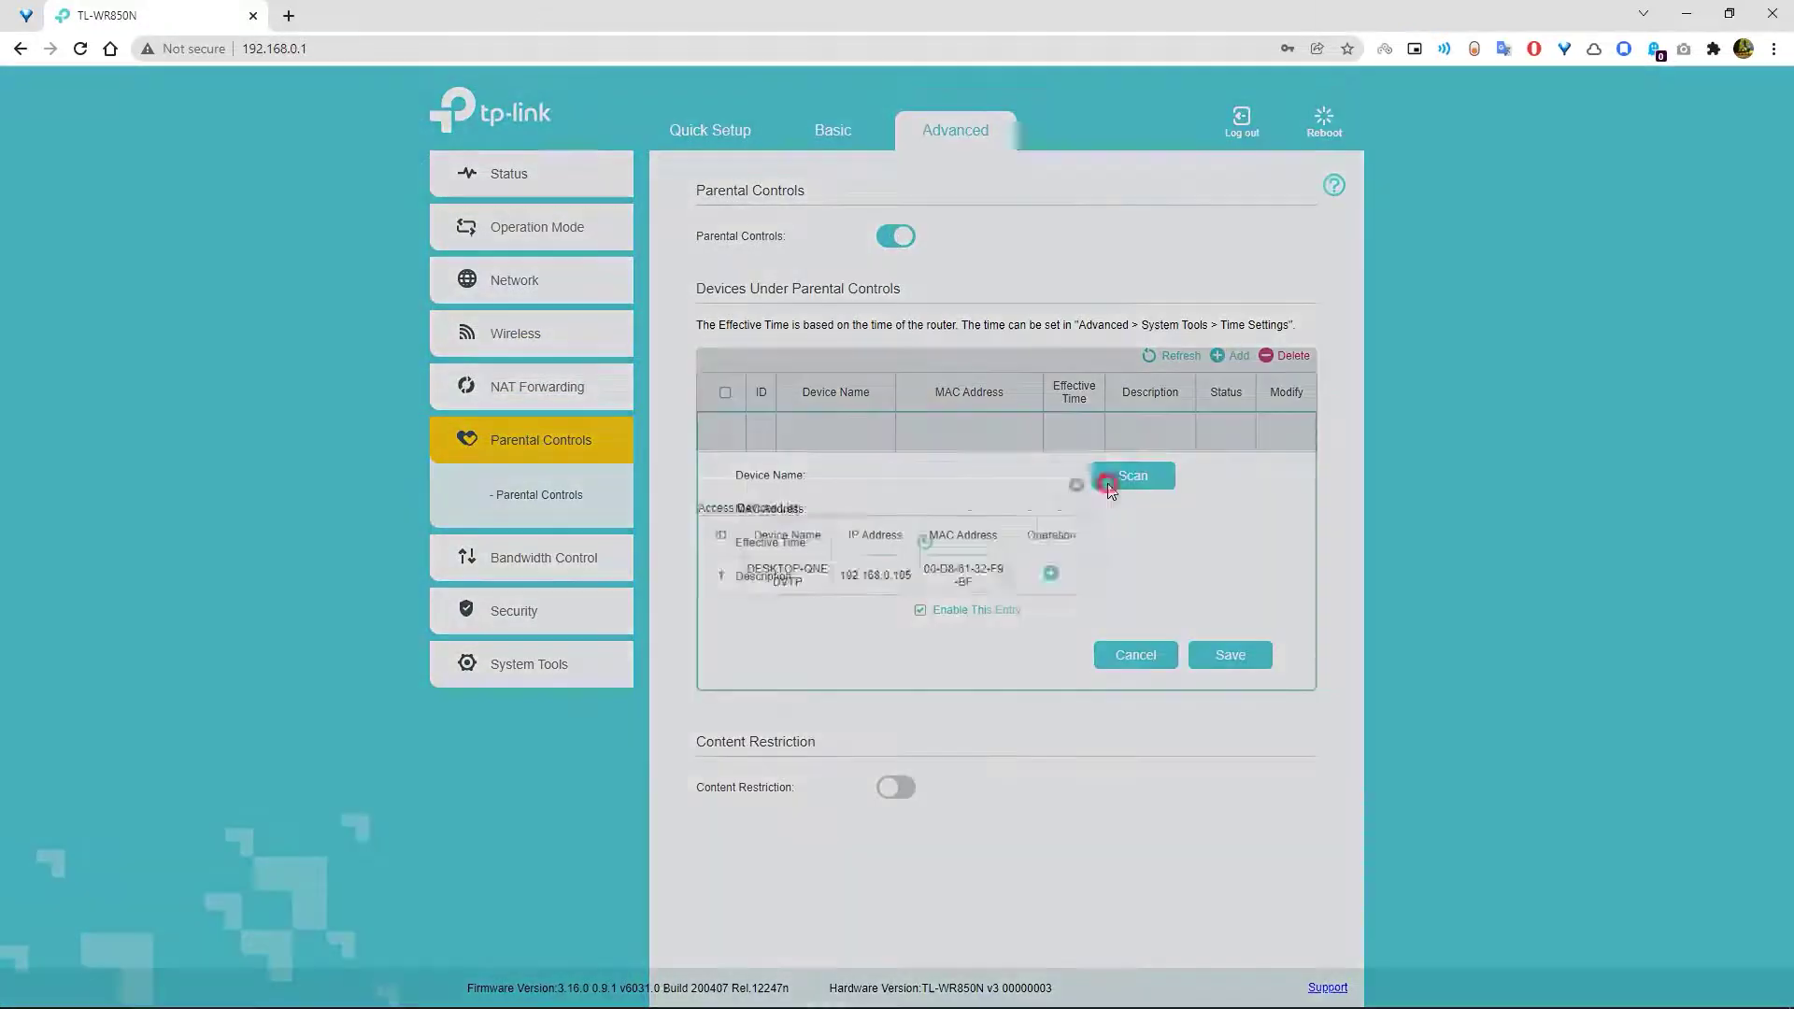
left_click(1052, 577)
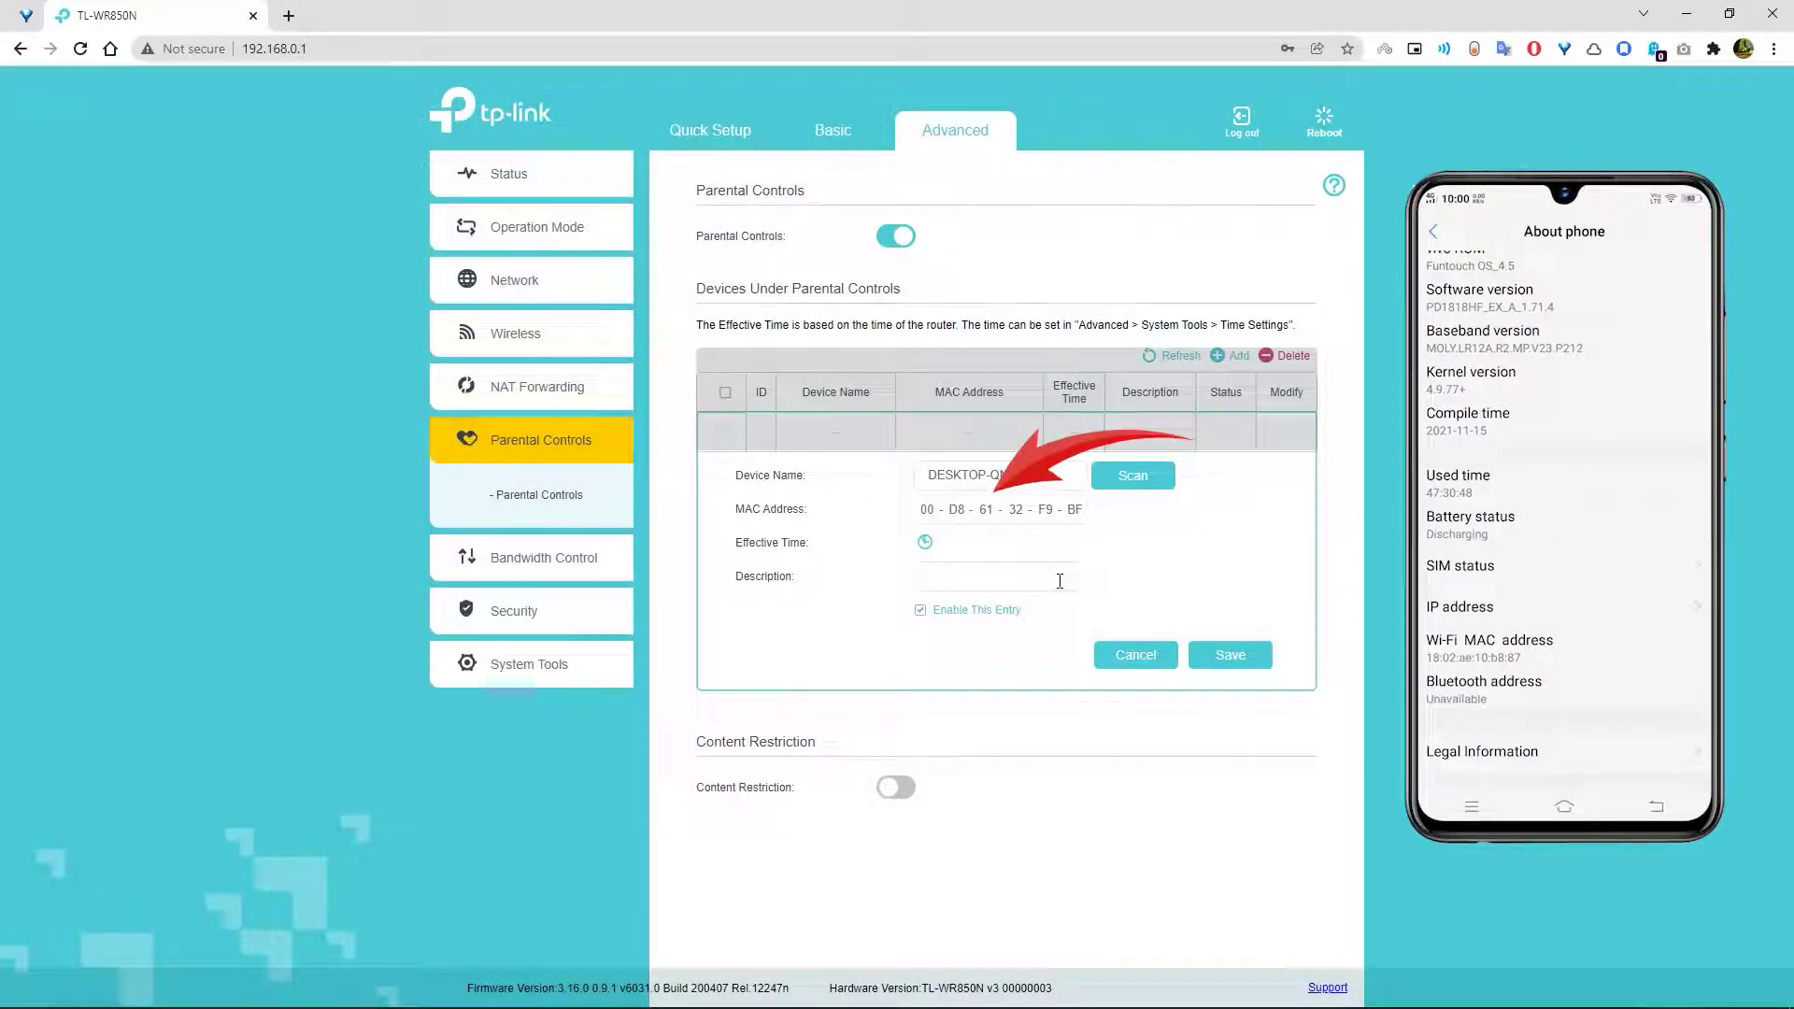
- Give the entry a whole-week effective time and description 'Test', and save it
left_click(925, 542)
left_click_drag(598, 300, 1291, 768)
left_click(1233, 836)
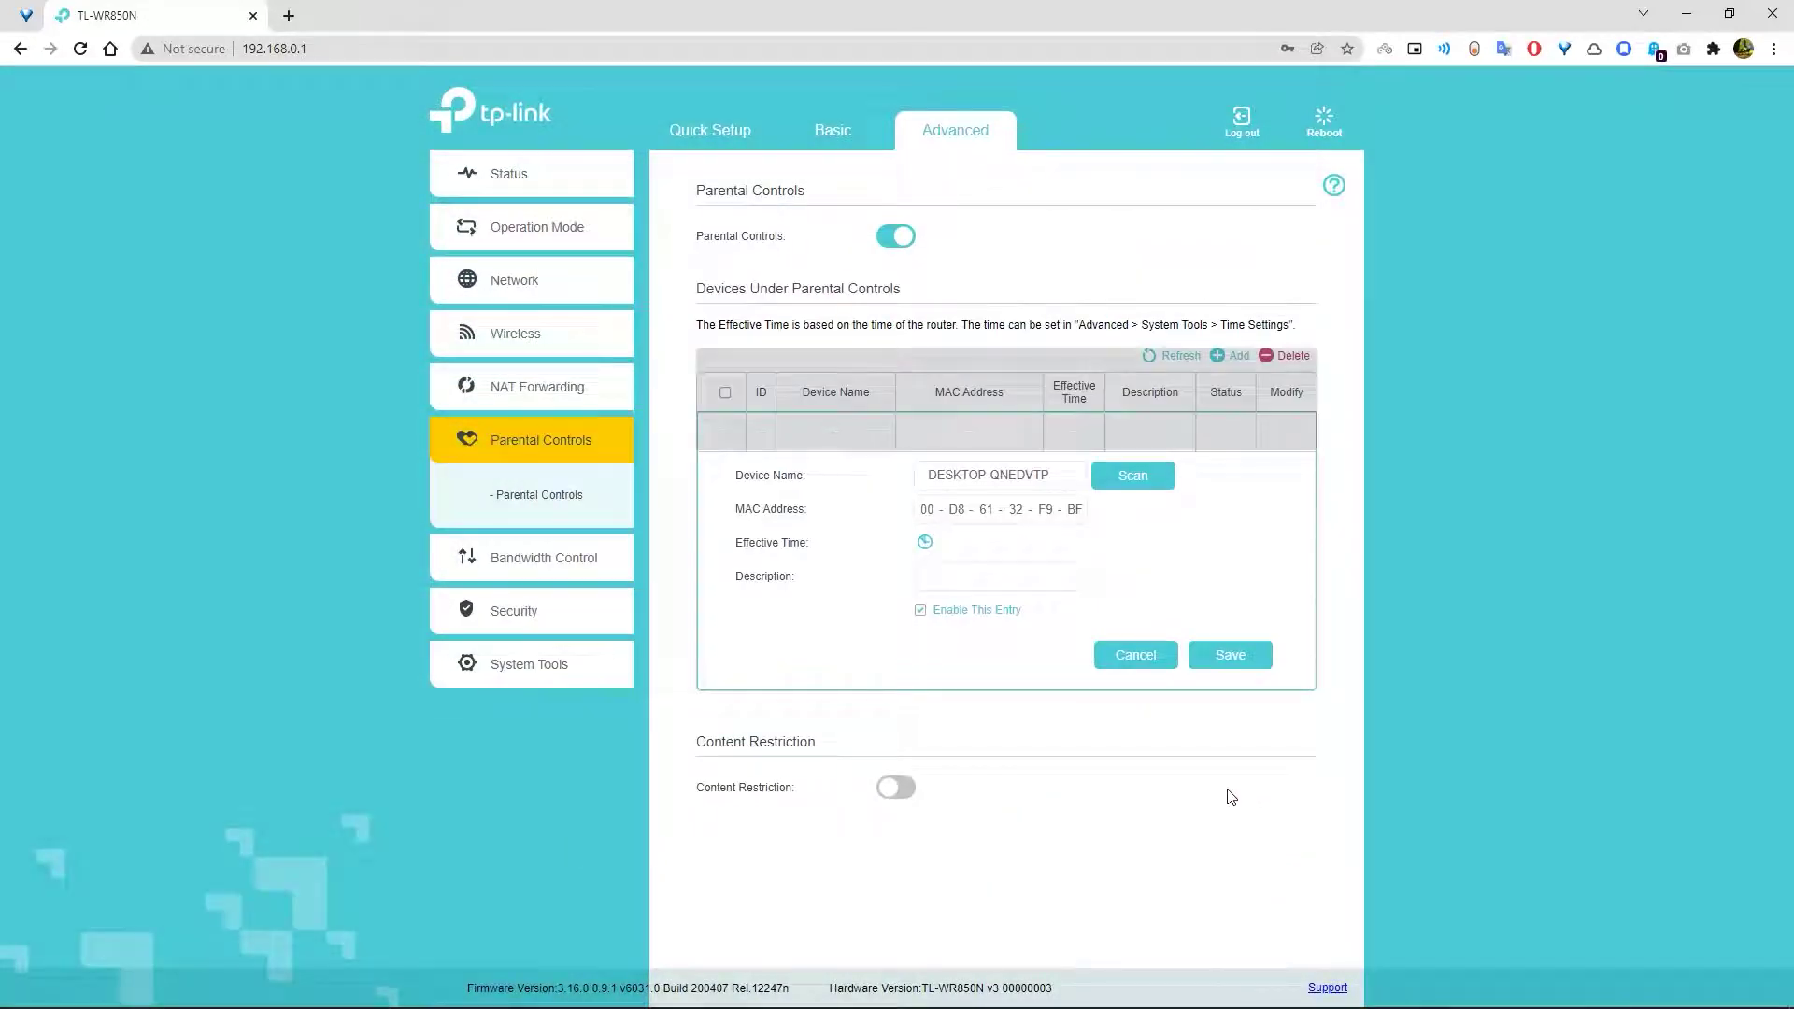
left_click(988, 573)
type("Test")
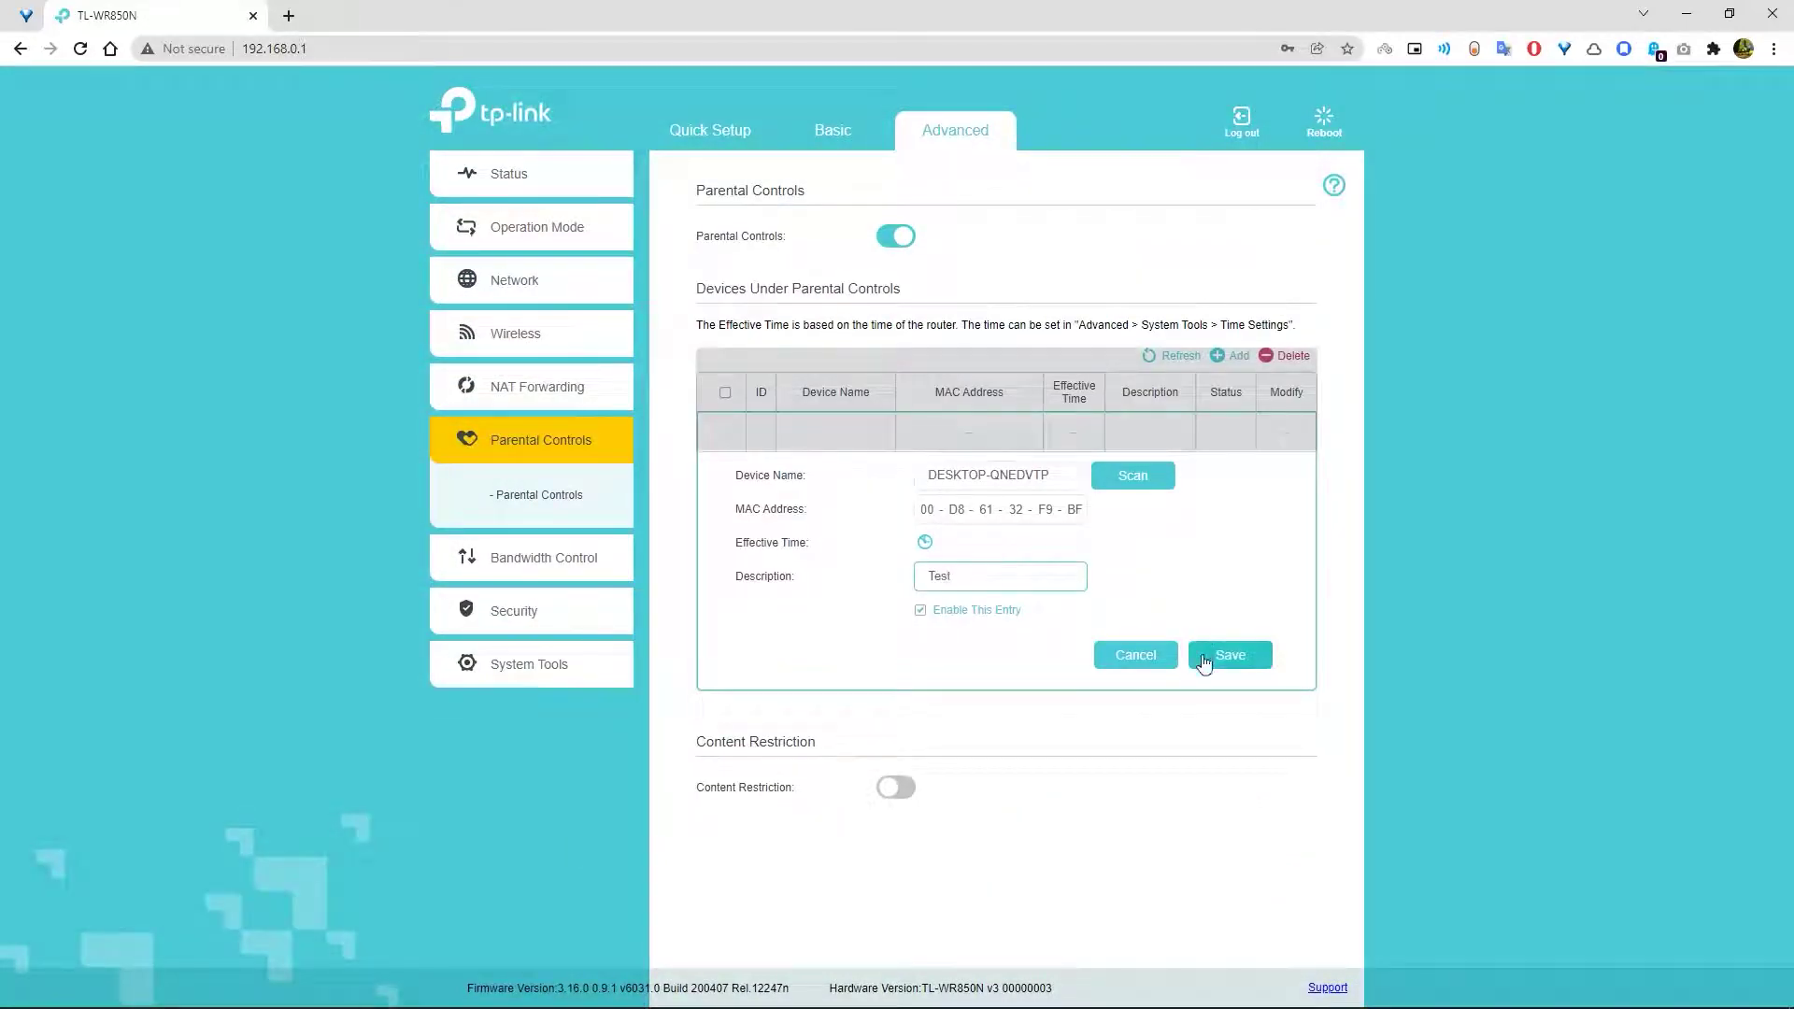
left_click(1205, 658)
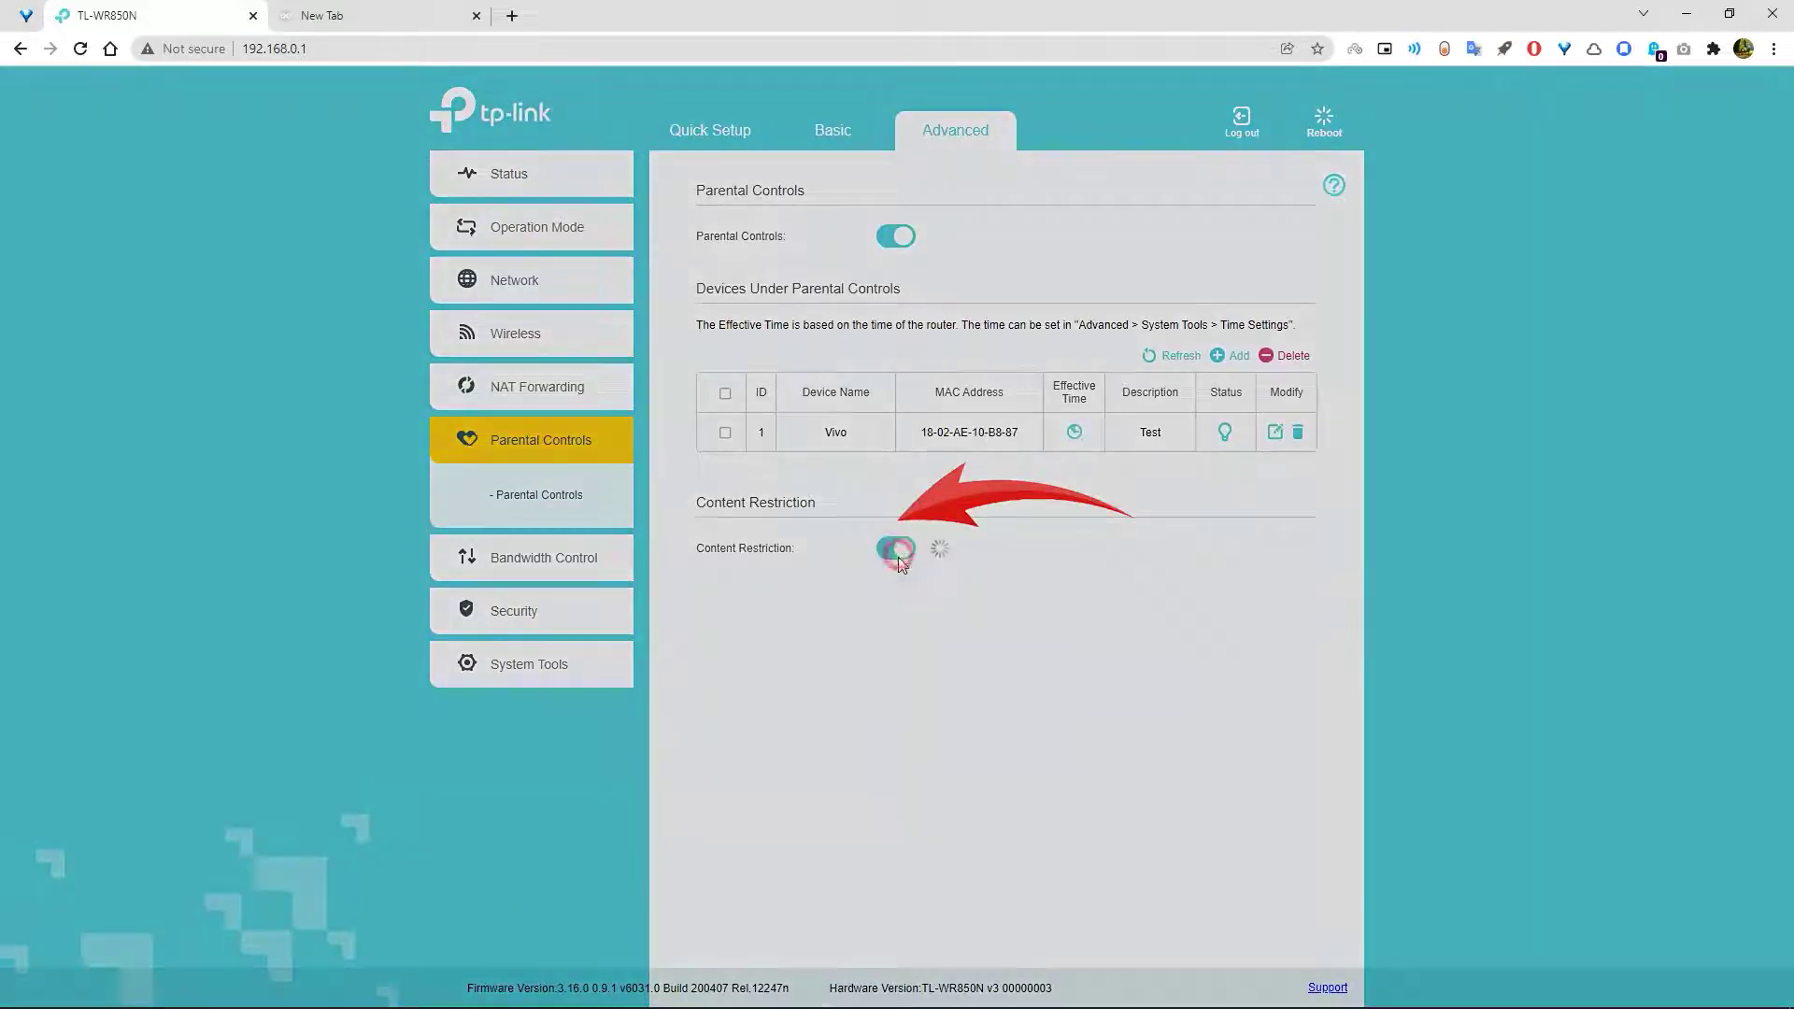
- Enable Content Restriction with blocked keywords facebook and instagram, and save
left_click(899, 550)
left_click(766, 615)
left_click(777, 653)
type("facebook")
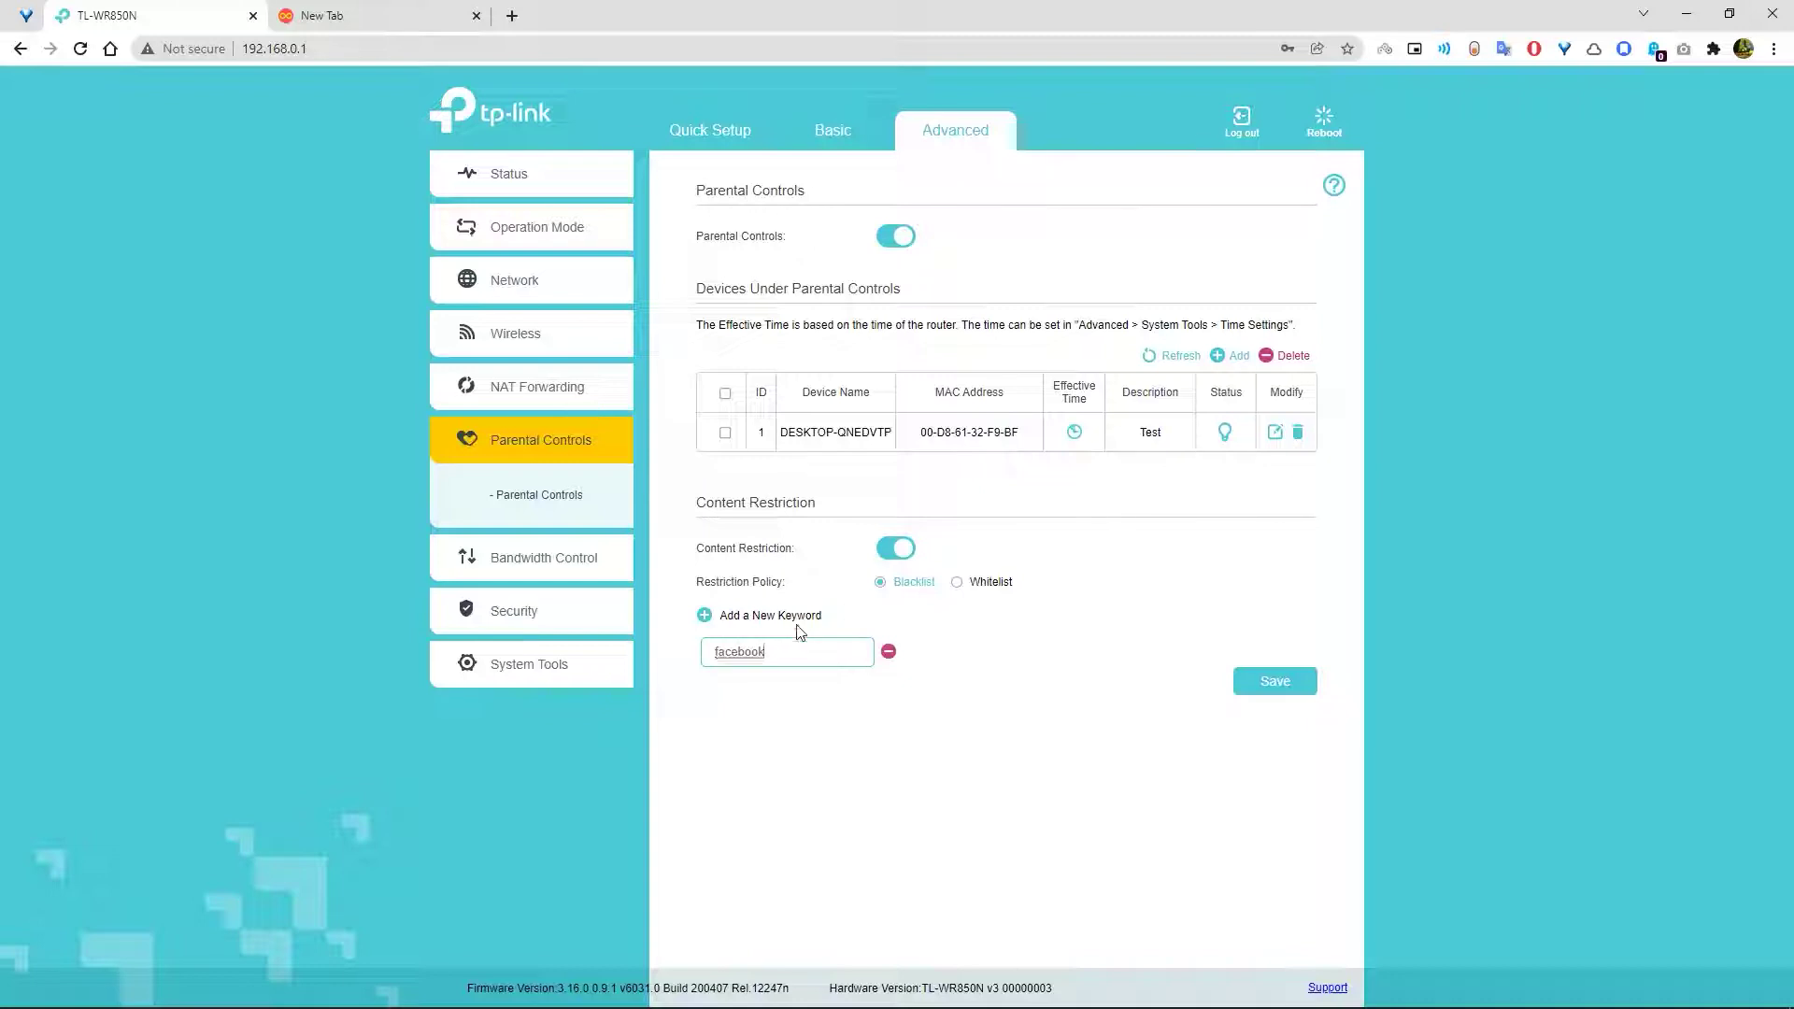
left_click(794, 617)
left_click(972, 653)
type("inst")
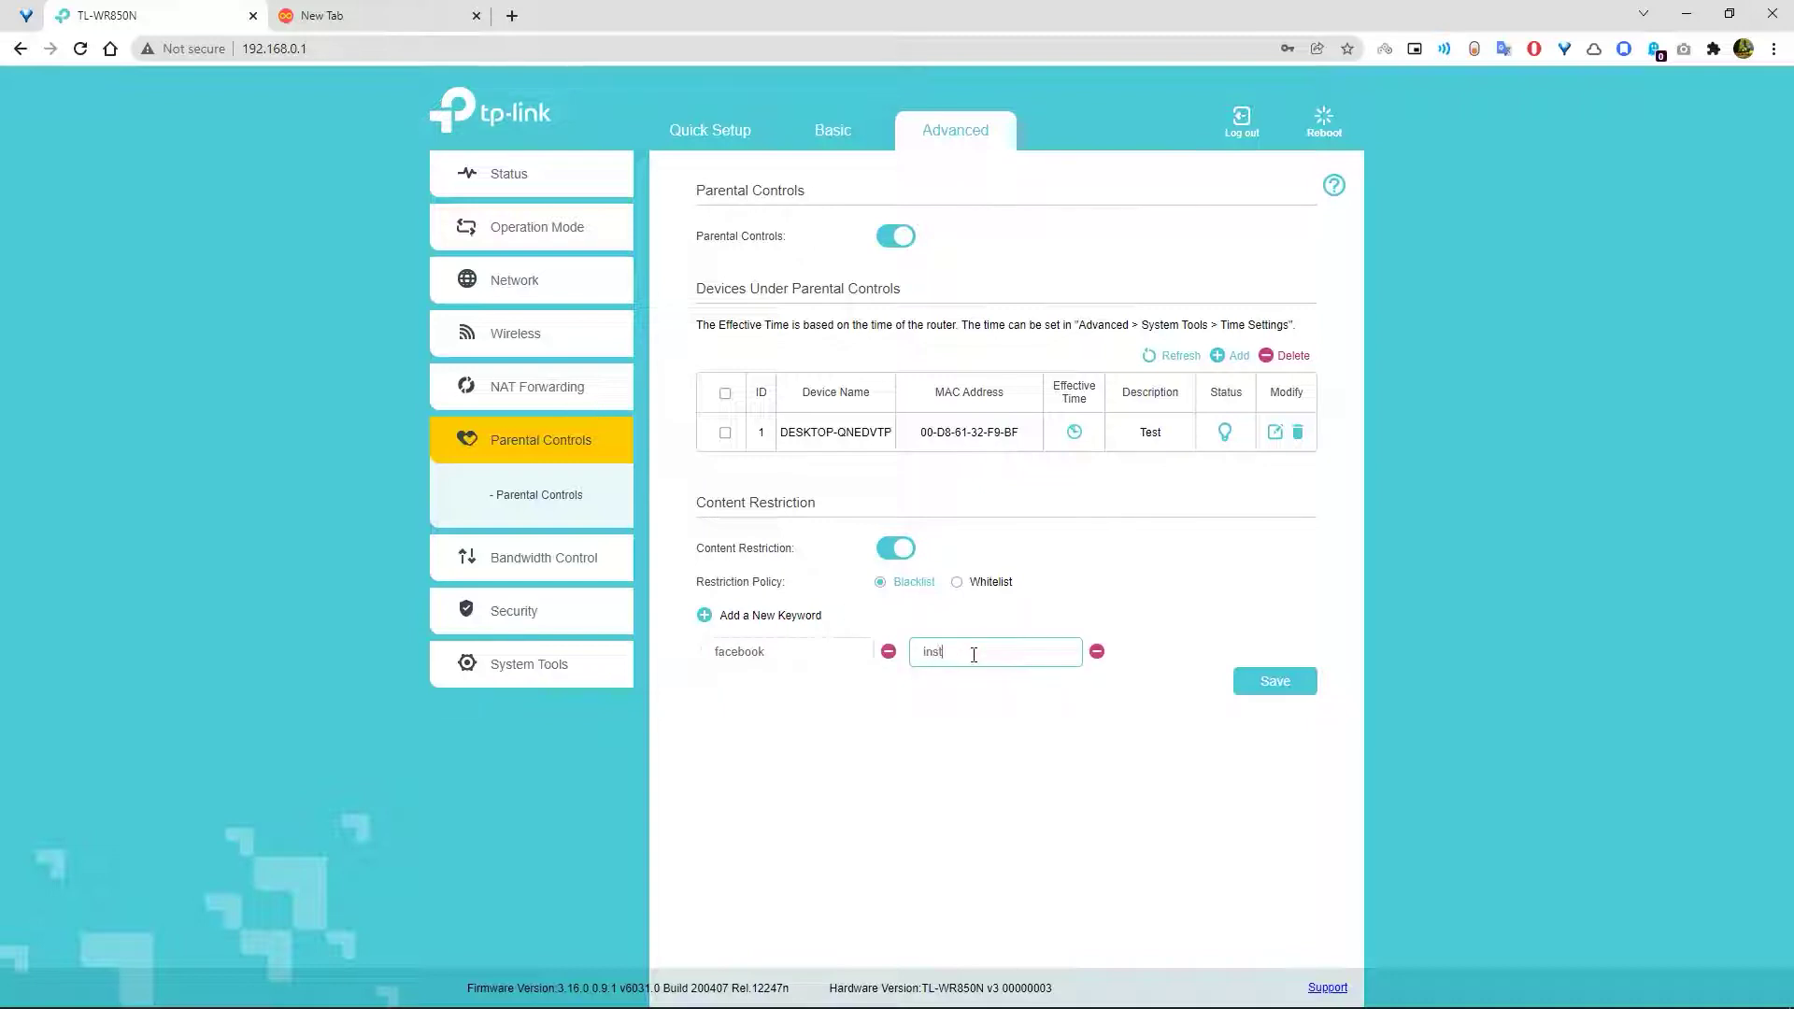
type("agram")
left_click(1276, 681)
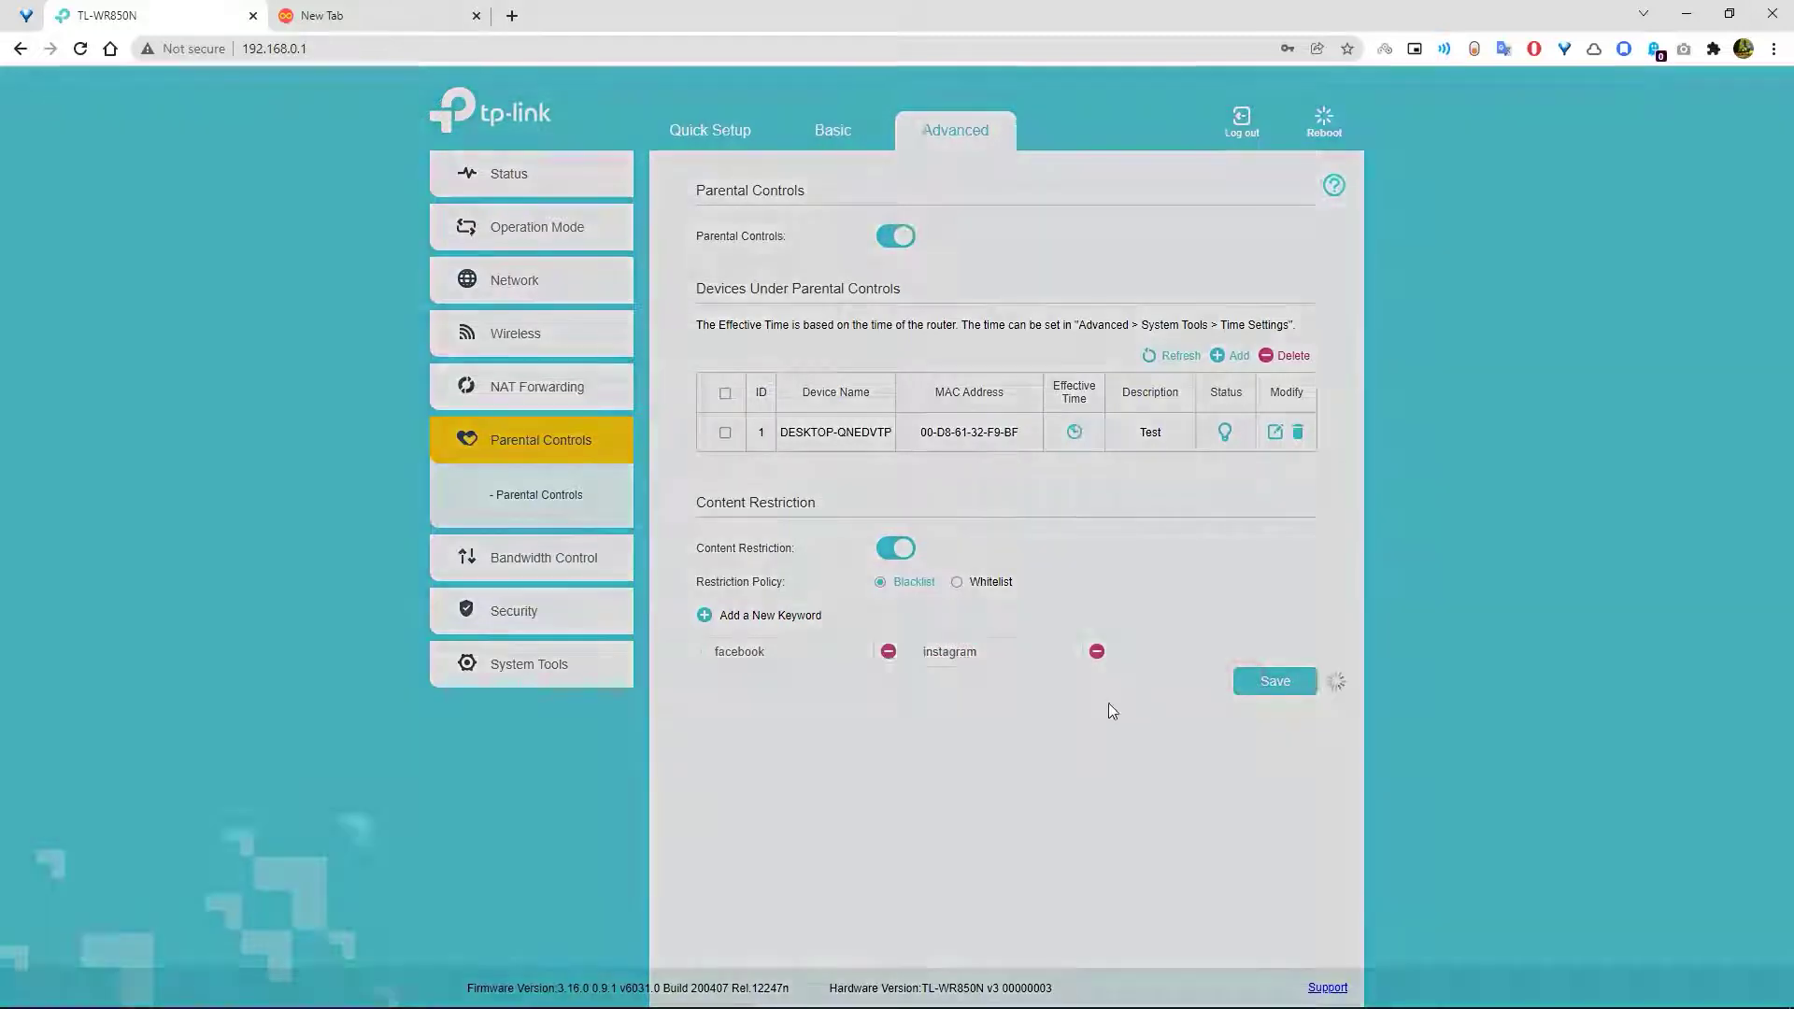
- Abandon adding another device and toggle the existing entry's active status
left_click(1221, 358)
left_click(1132, 475)
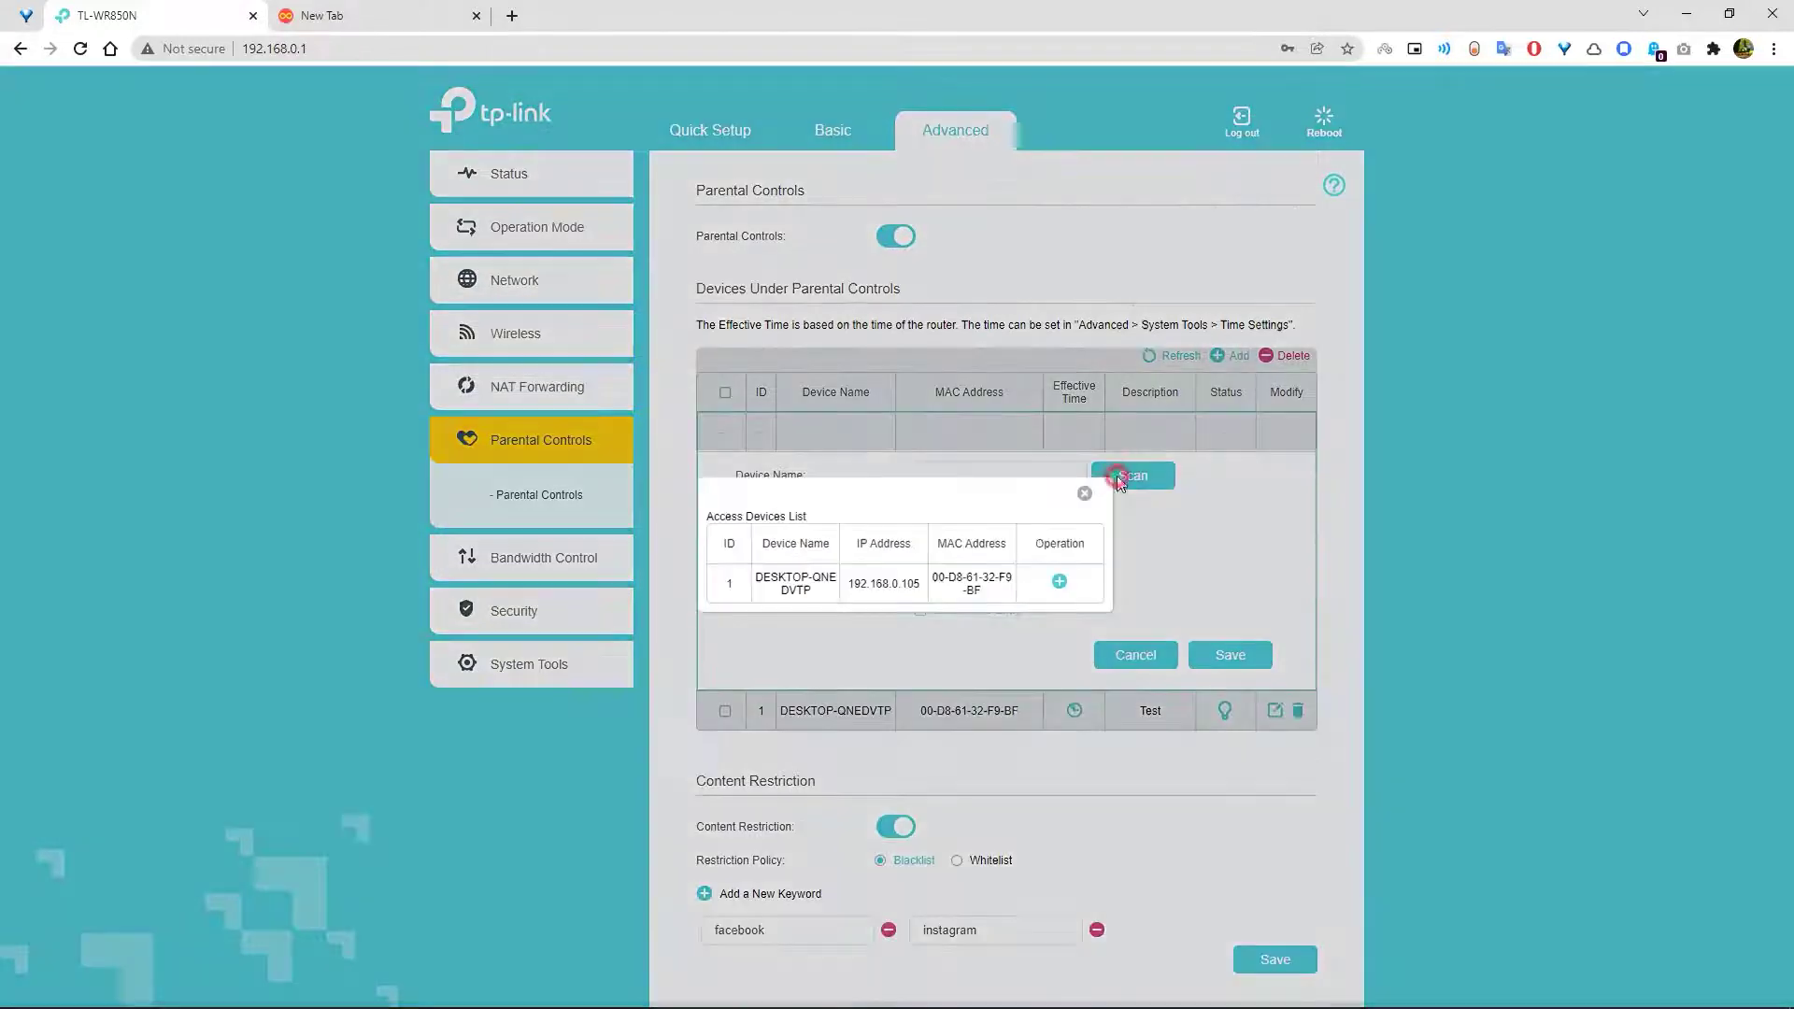
left_click(1086, 496)
left_click(1135, 654)
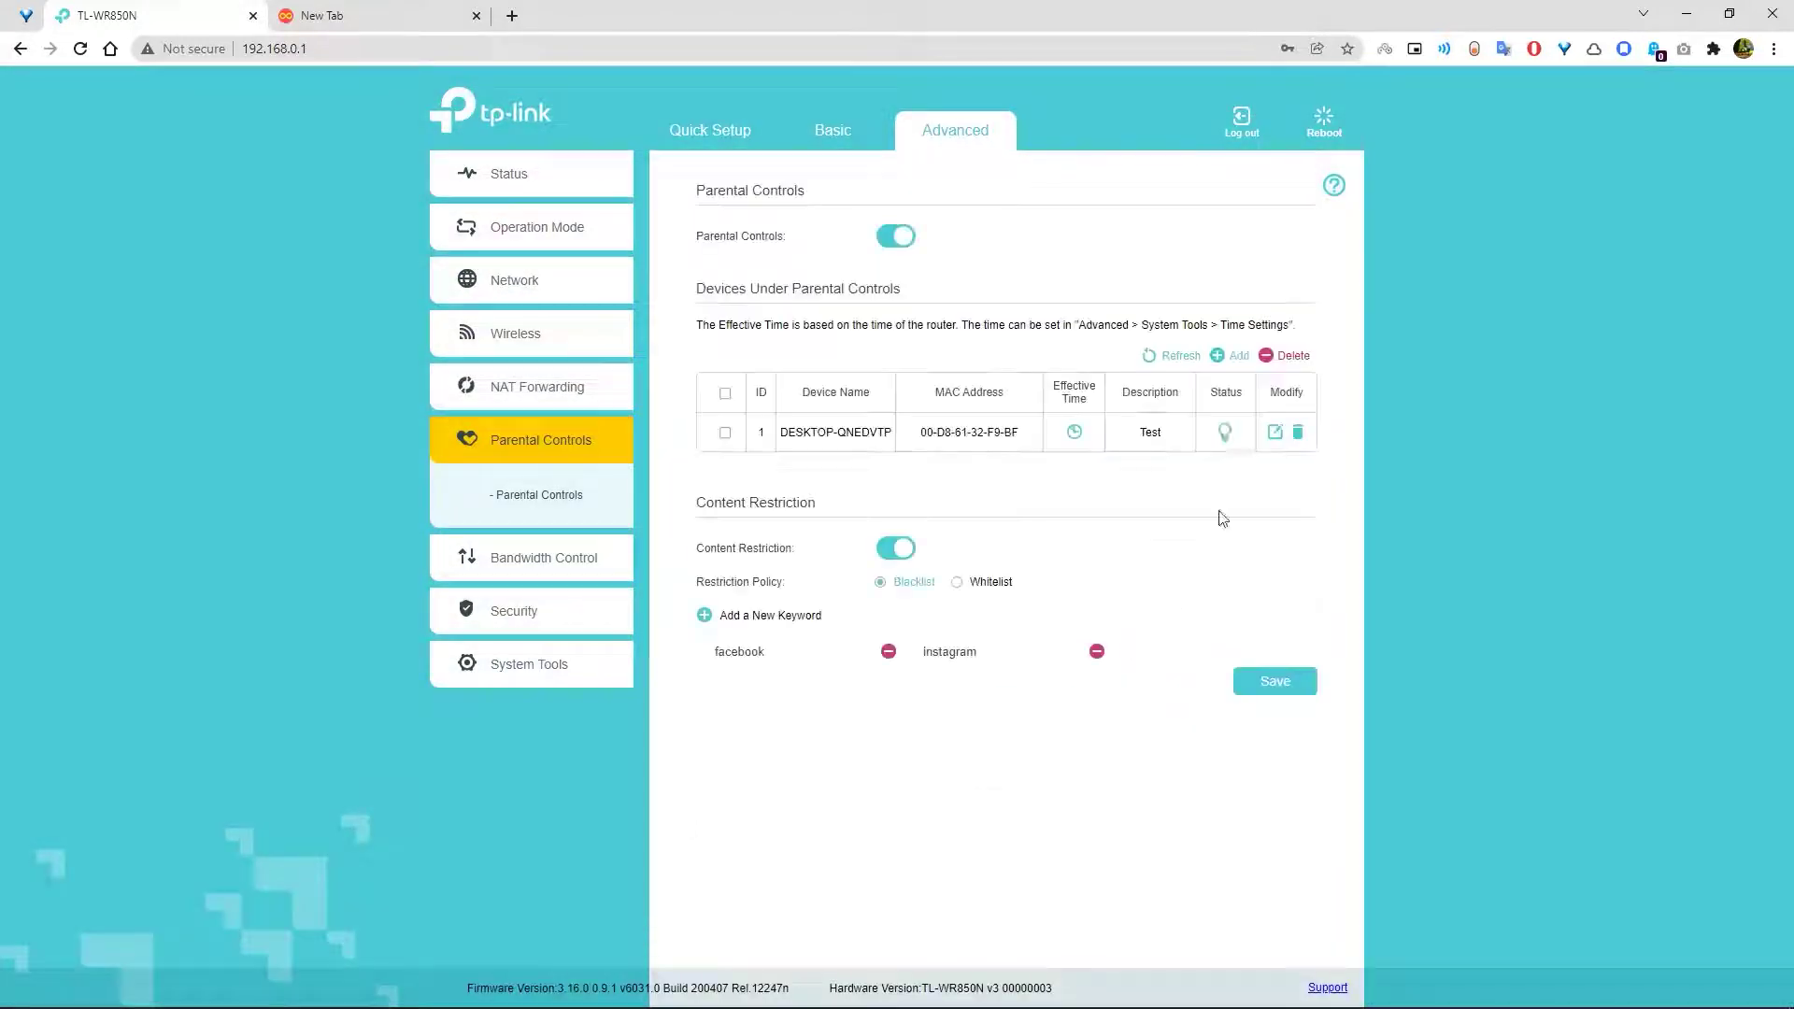
left_click(1227, 434)
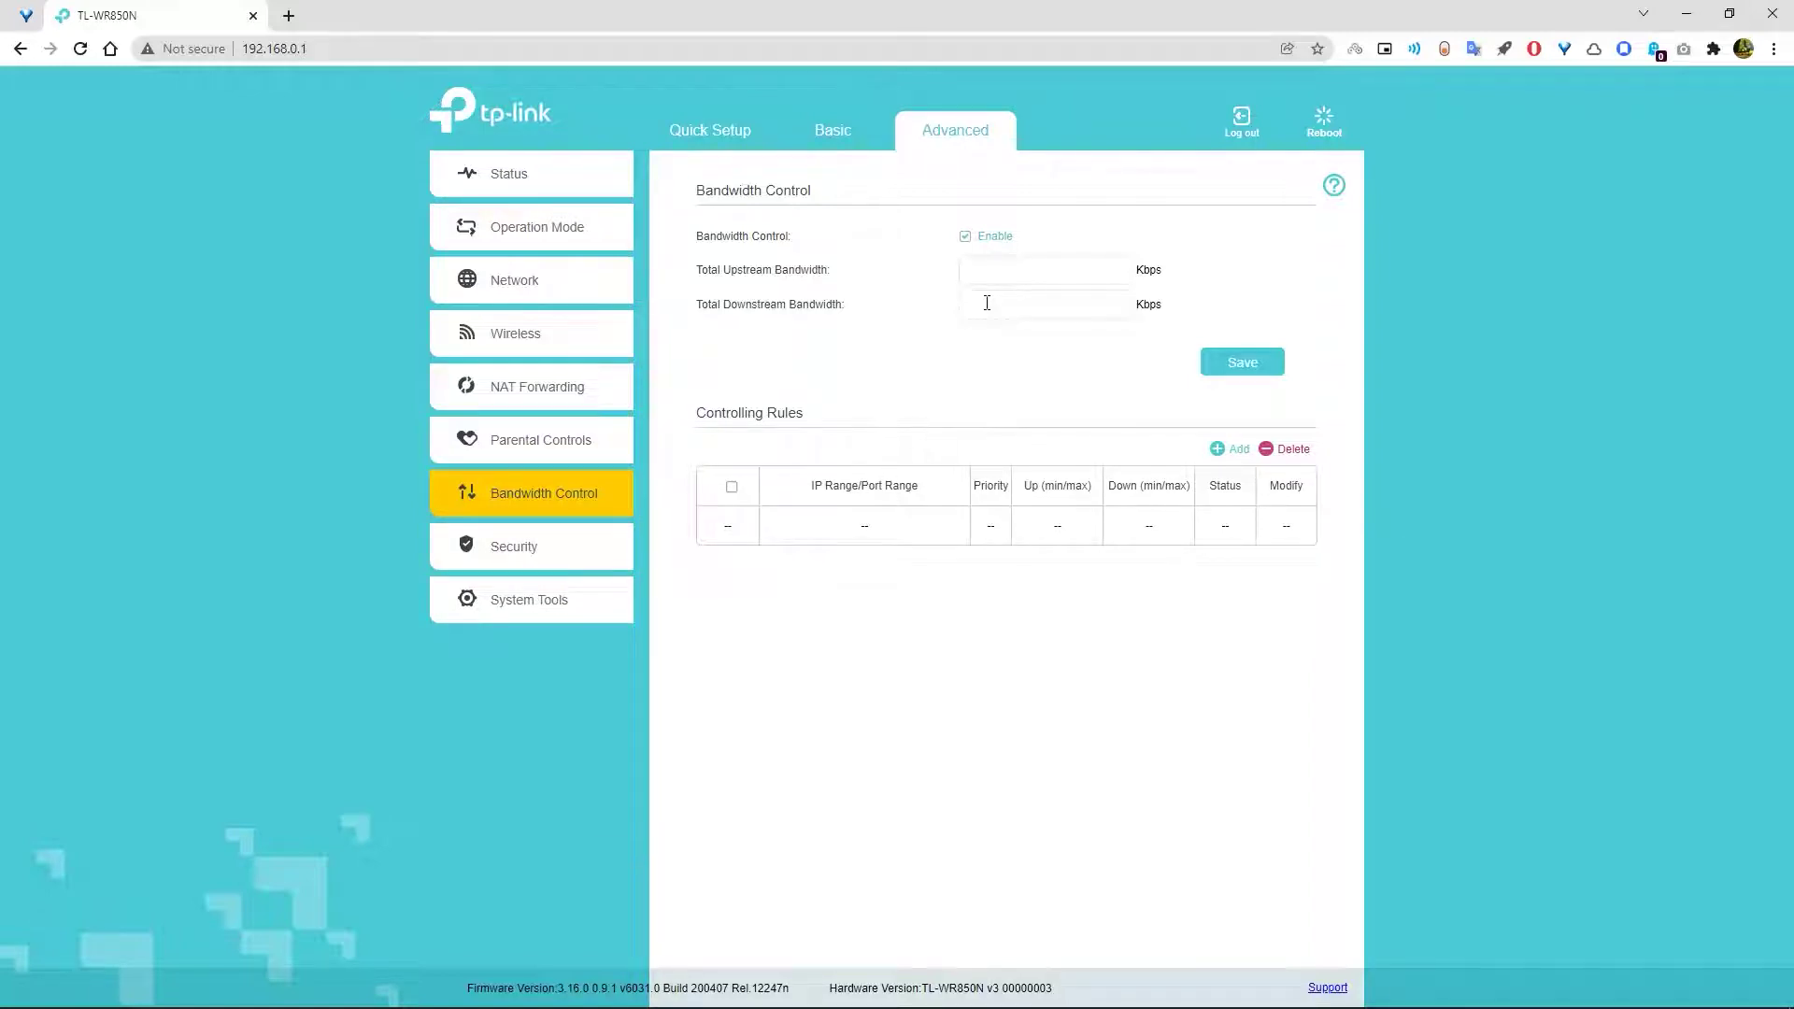
- Open a new browser tab
left_click(289, 16)
- Go to speedtest.net and run the speed test
type("spe")
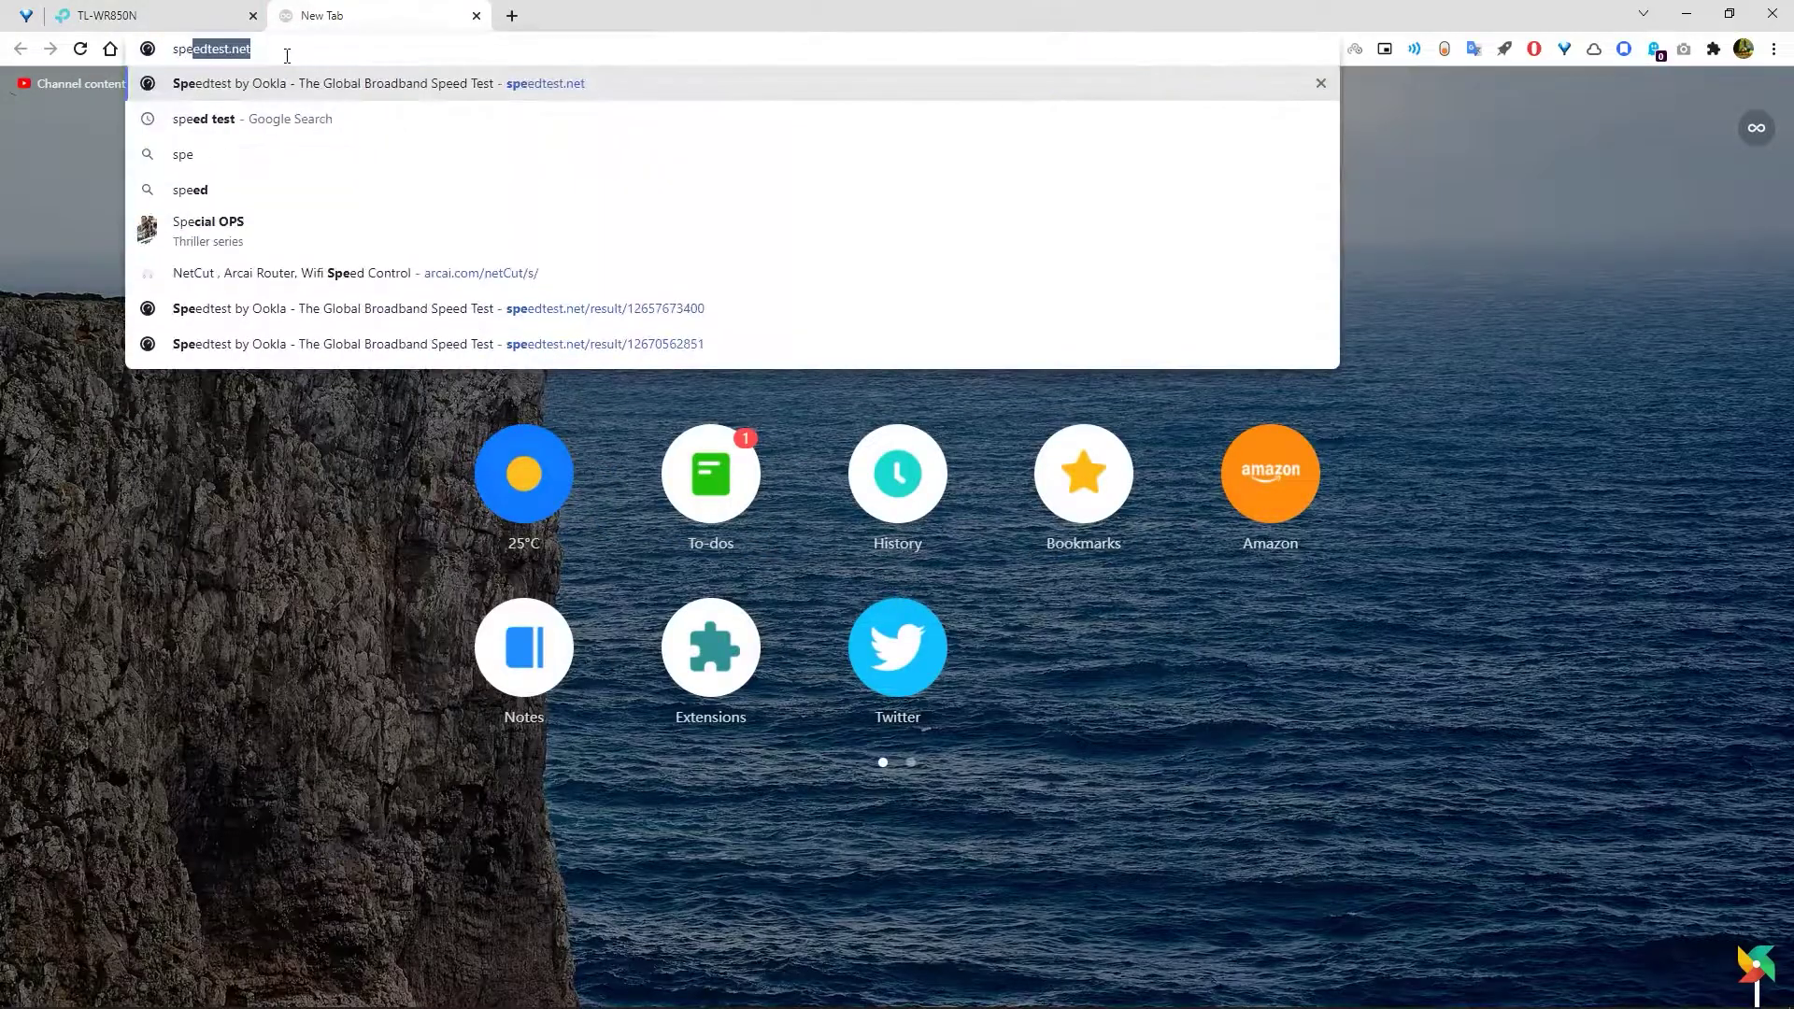
left_click(283, 91)
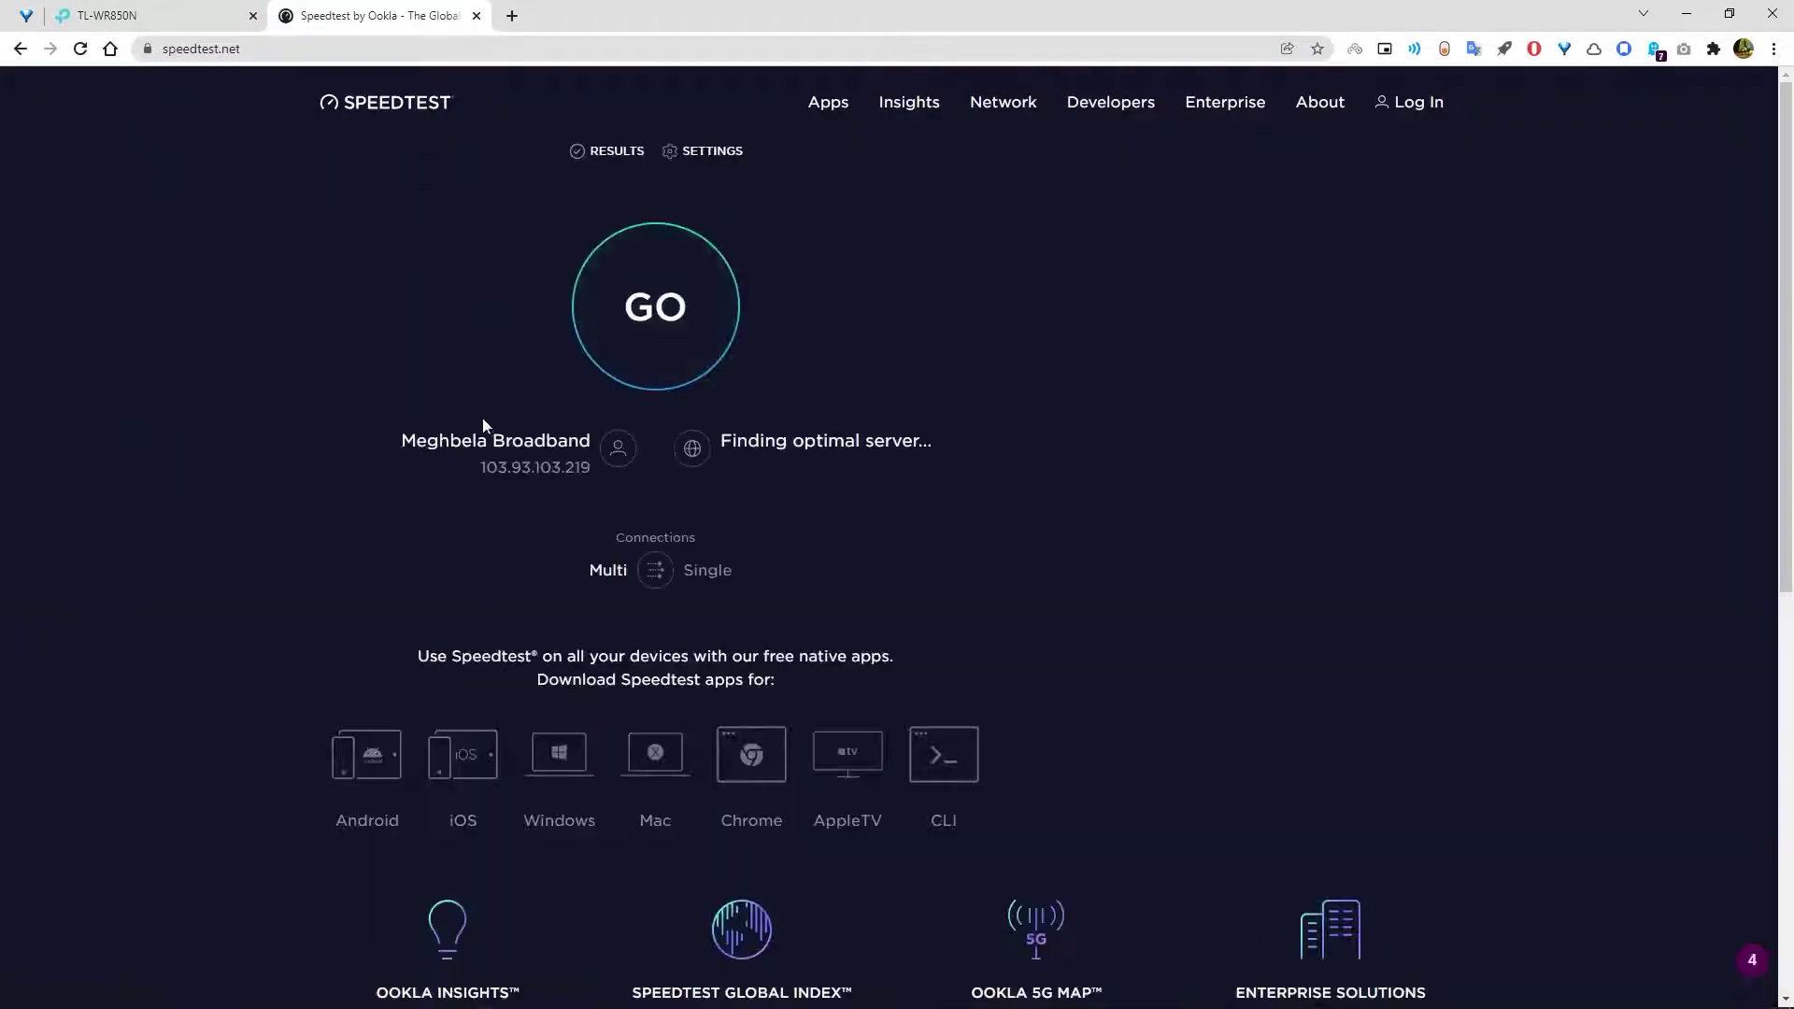
left_click(591, 396)
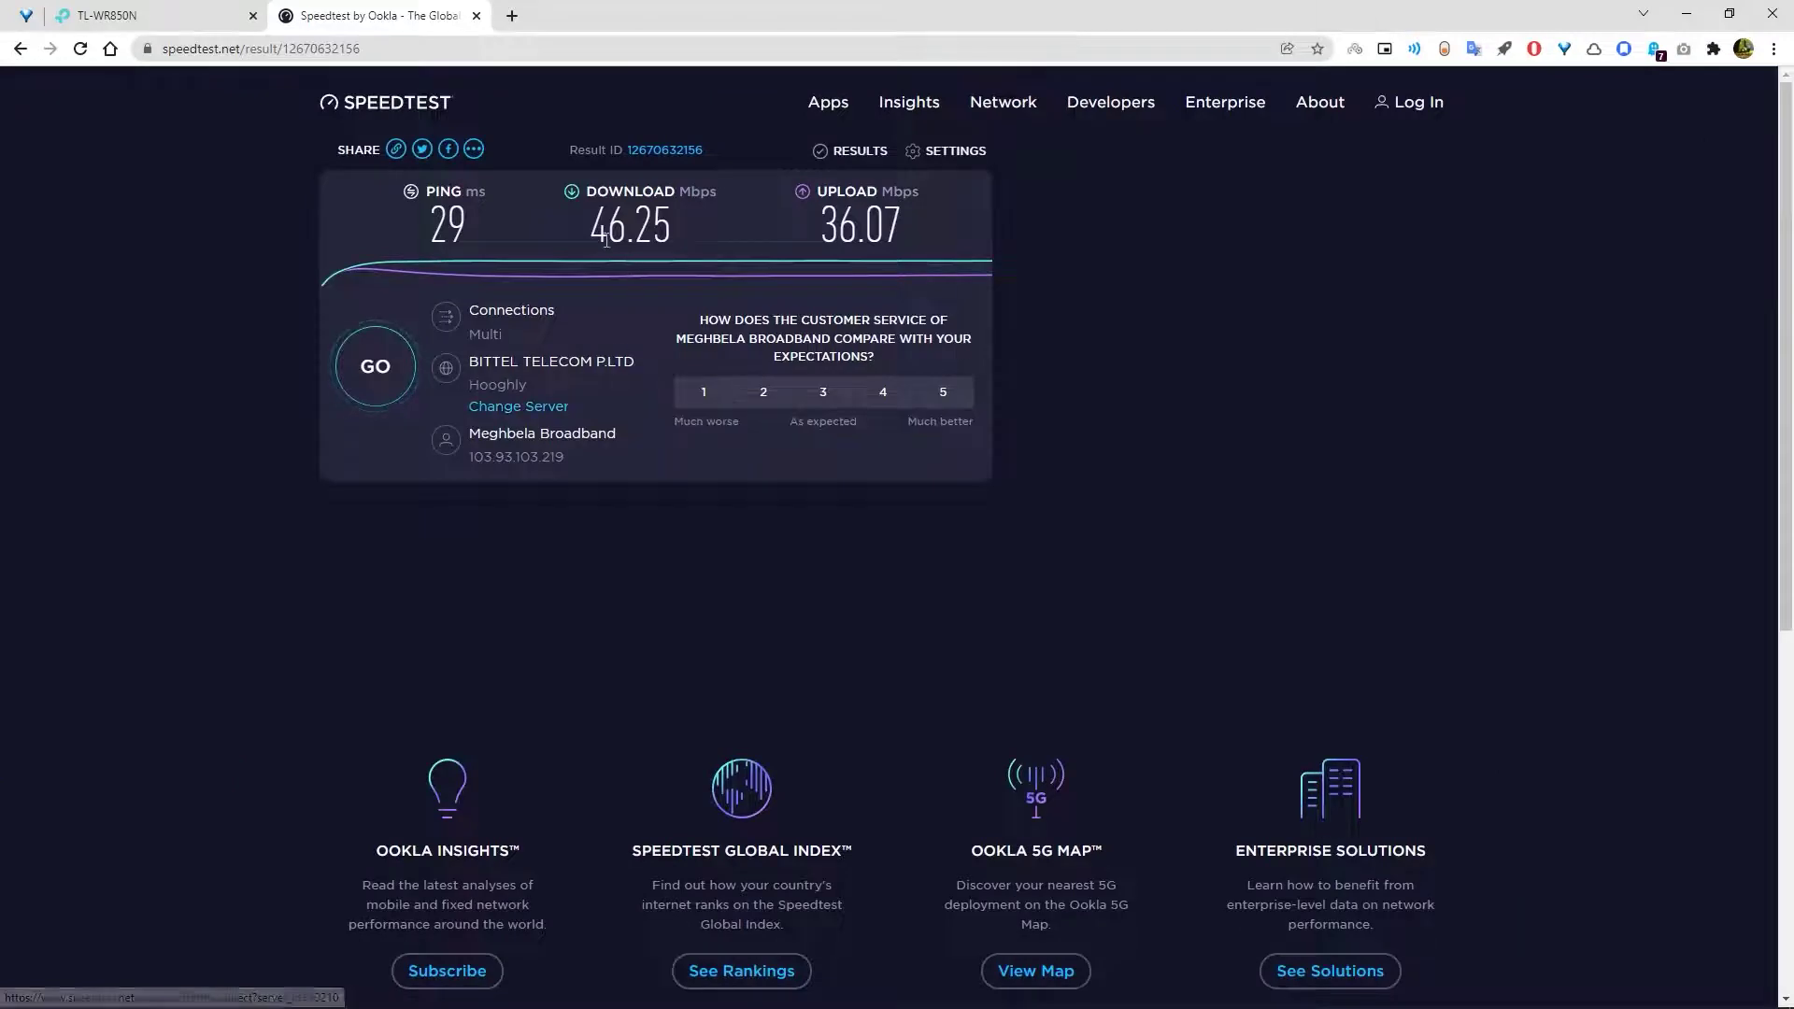
- In Calculator, multiply the 46 Mbps download speed by 1024
left_click_drag(606, 241, 626, 243)
key("ctrl+c")
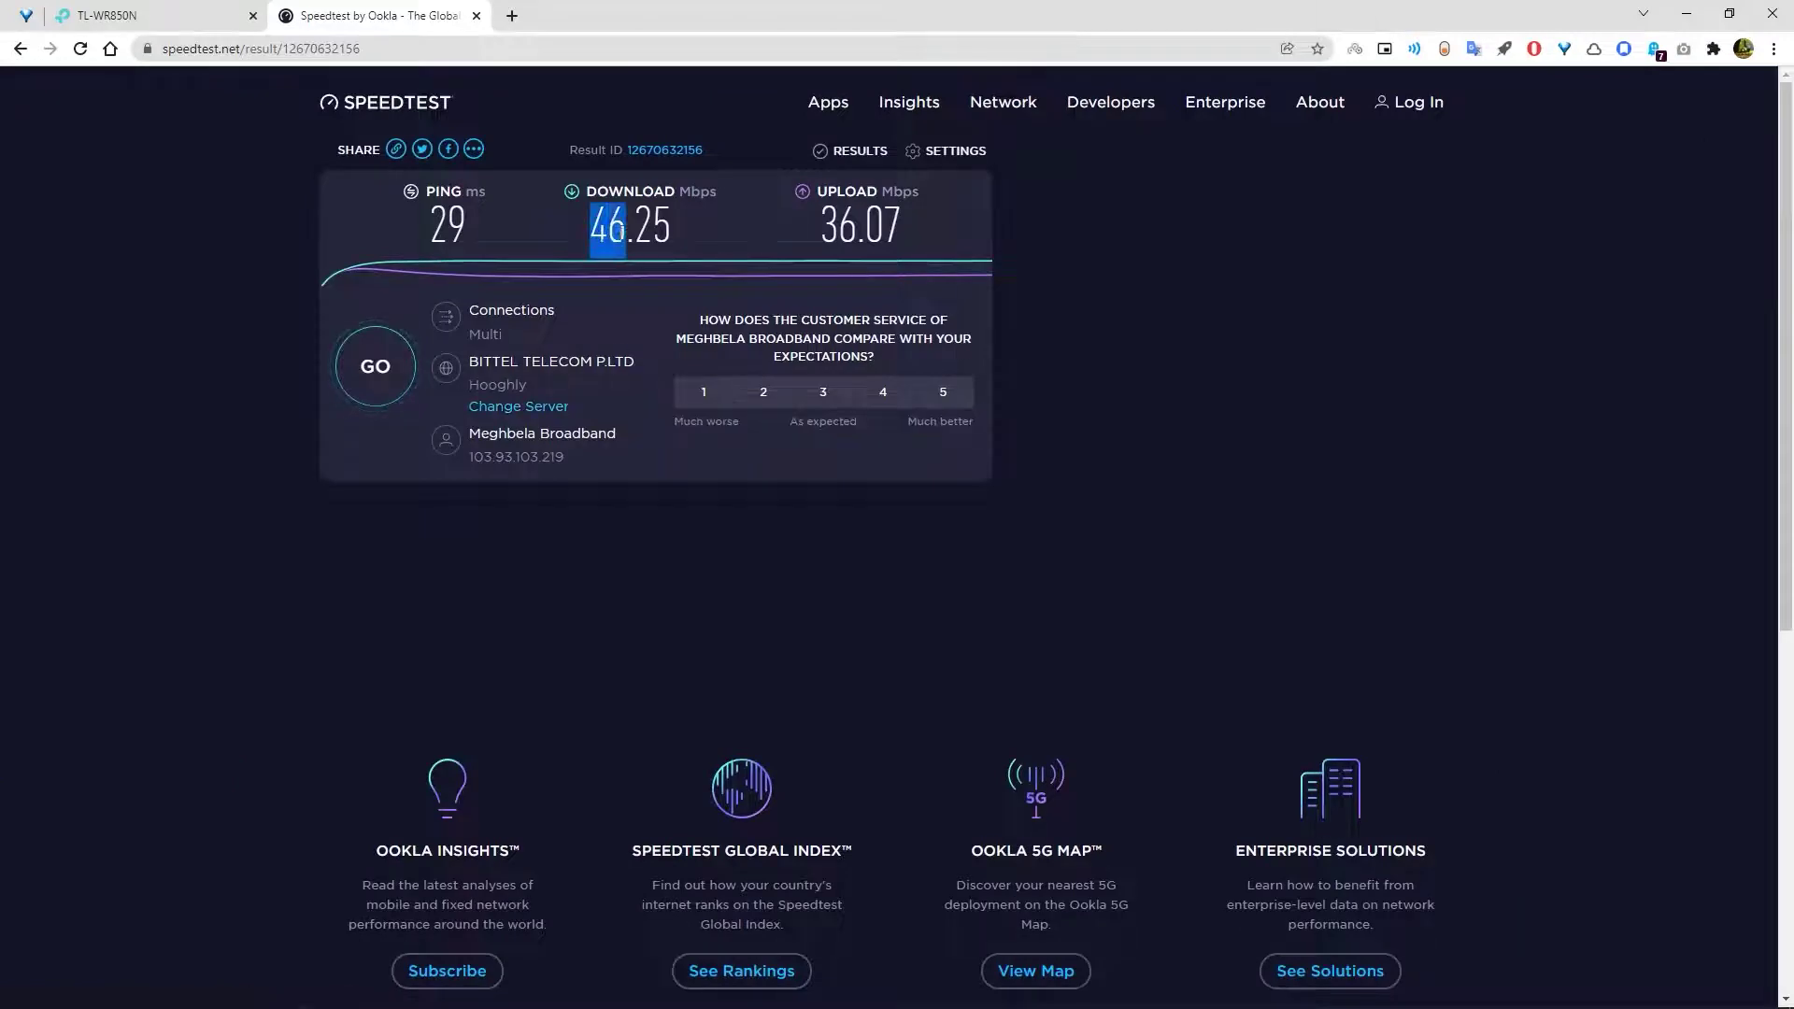
left_click(608, 988)
type("calc")
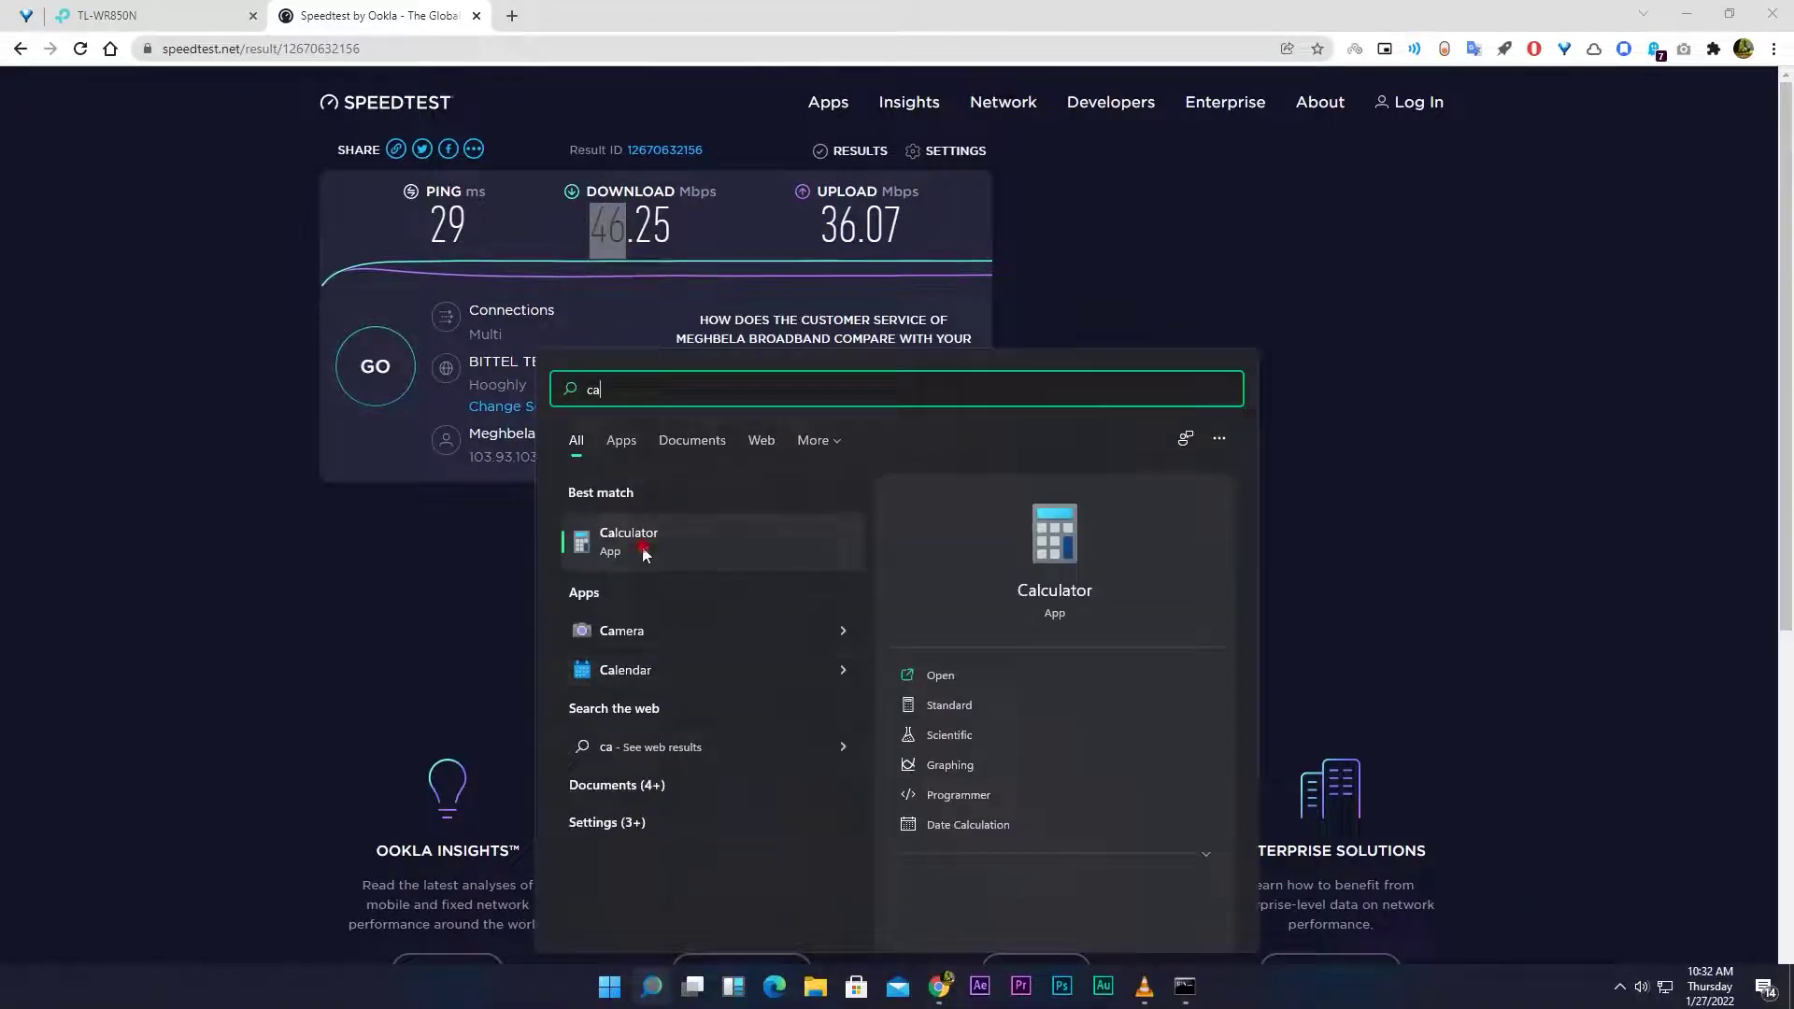
key("Return")
right_click(1317, 426)
left_click(1355, 470)
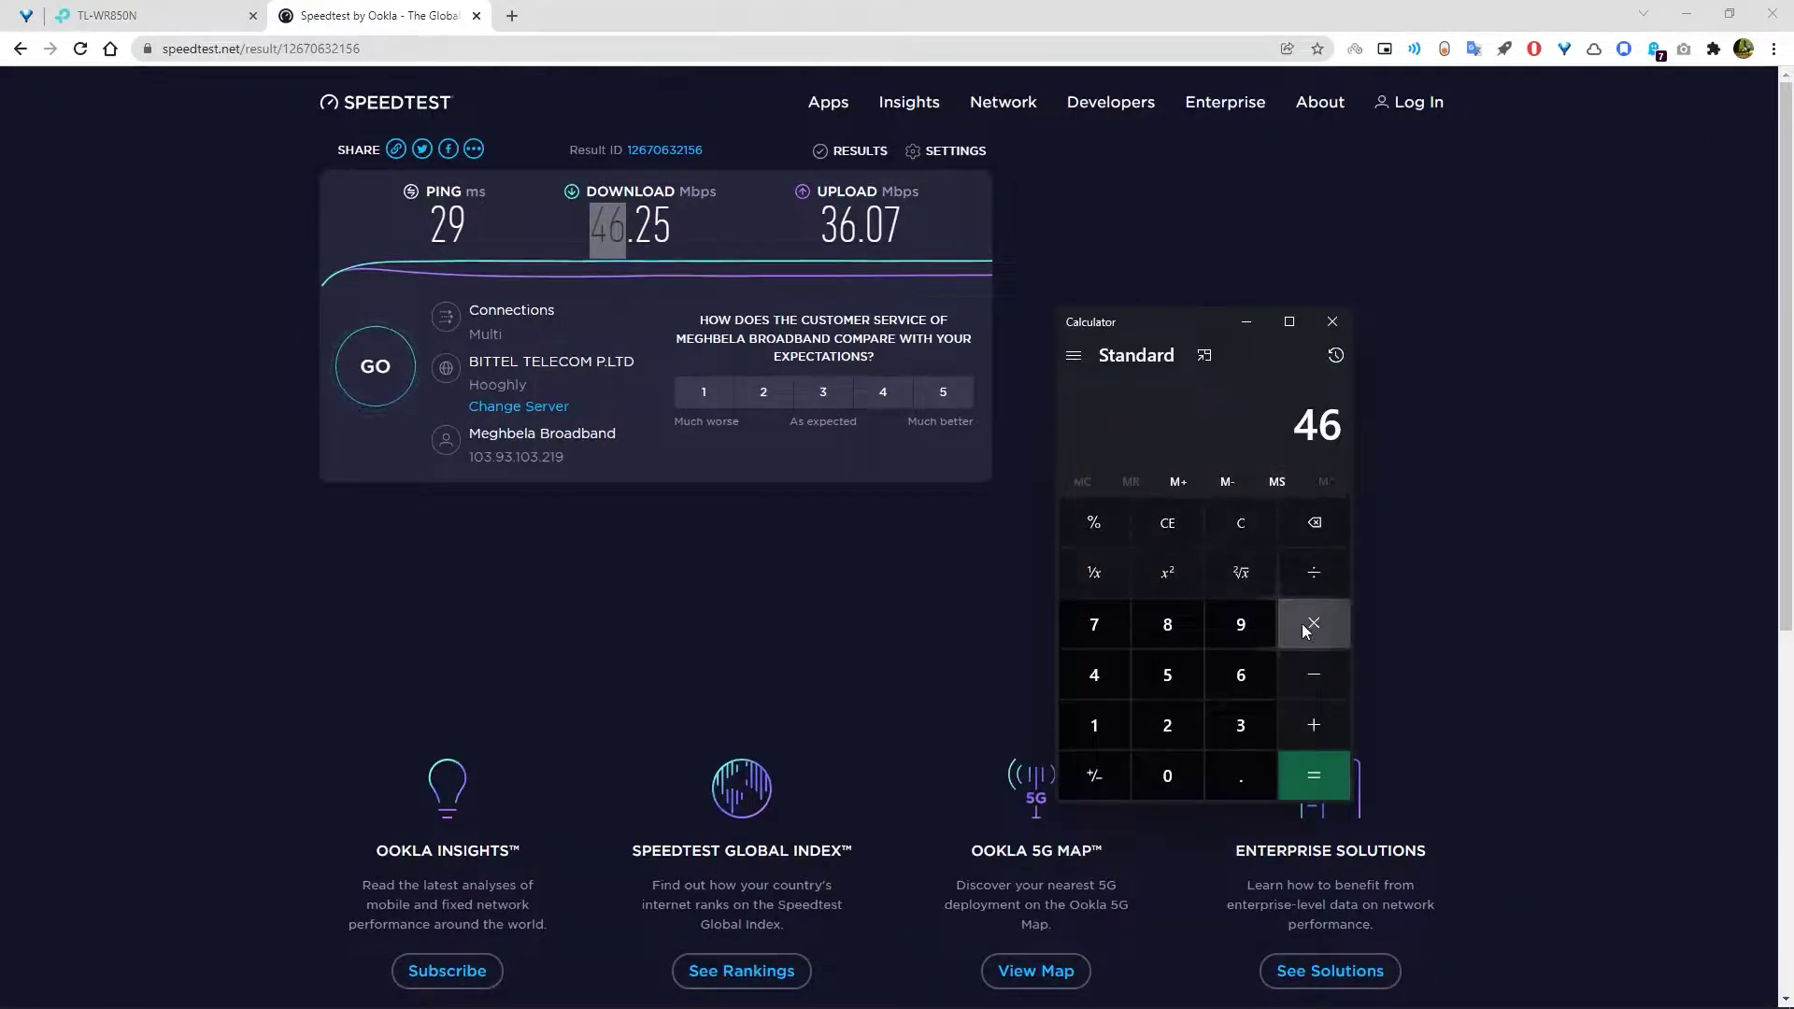
left_click(1297, 628)
left_click(1094, 725)
left_click(1167, 776)
left_click(1163, 722)
key("4")
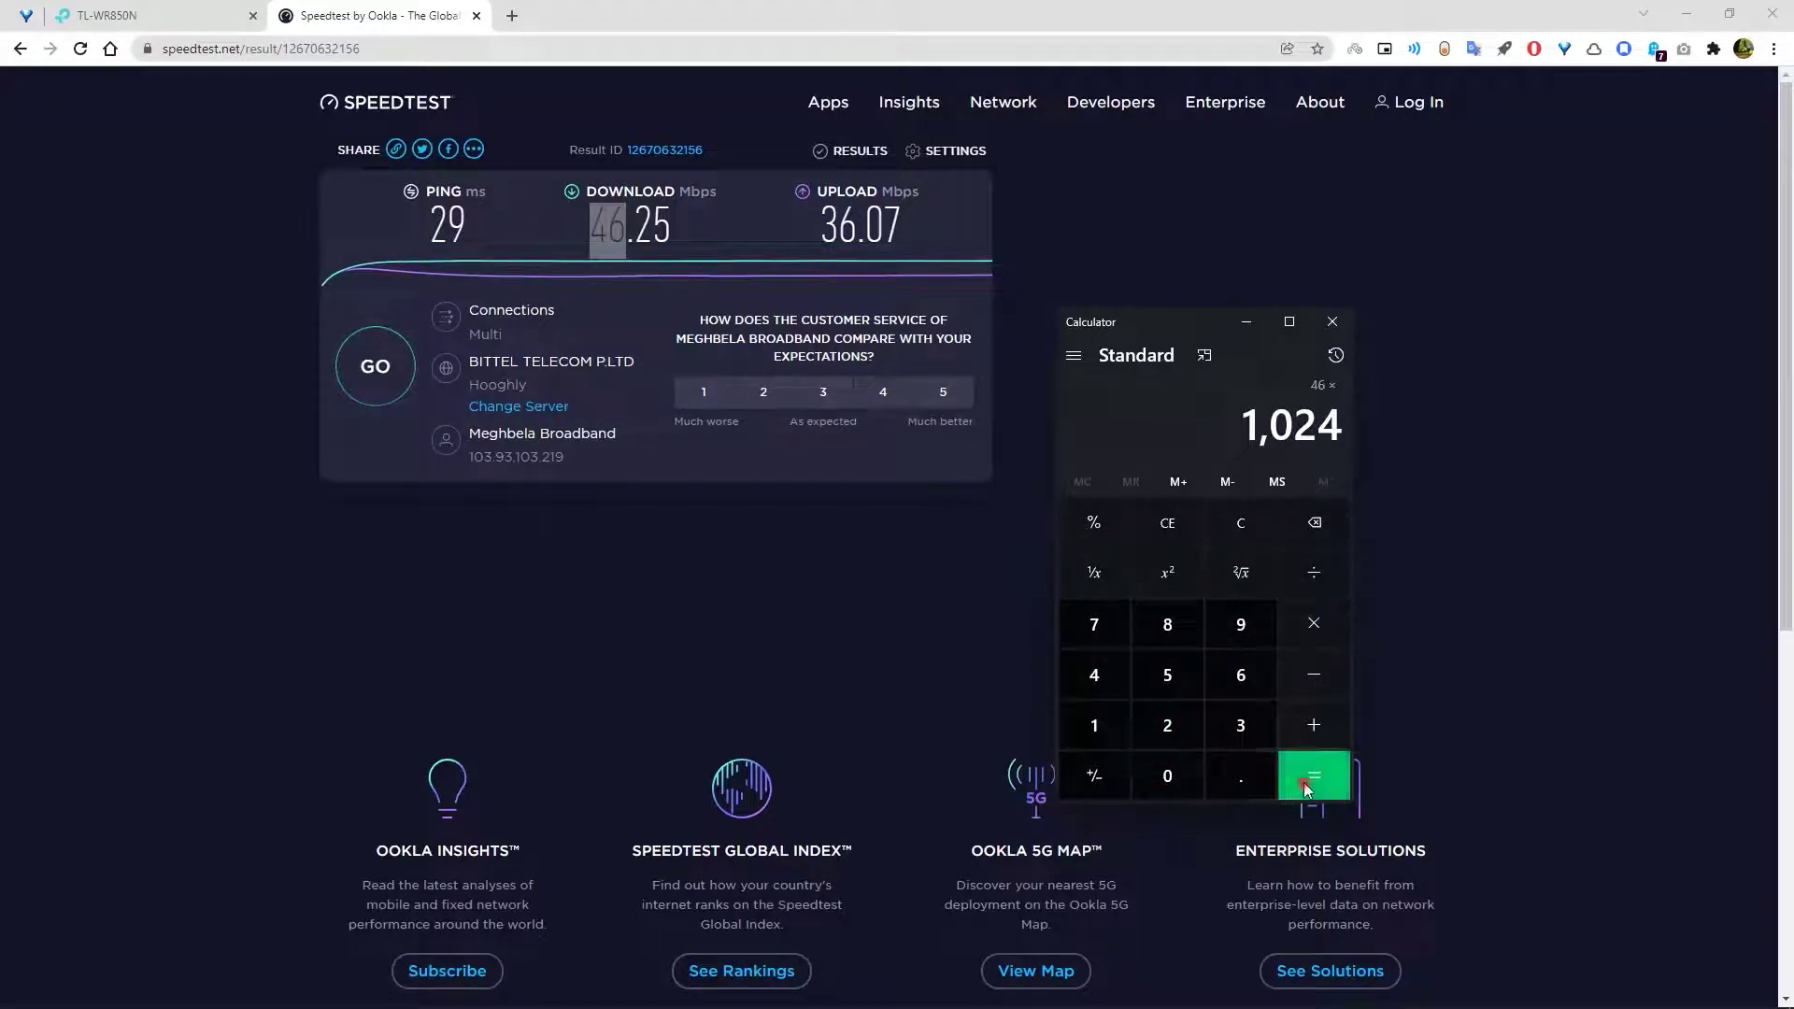
left_click(1312, 775)
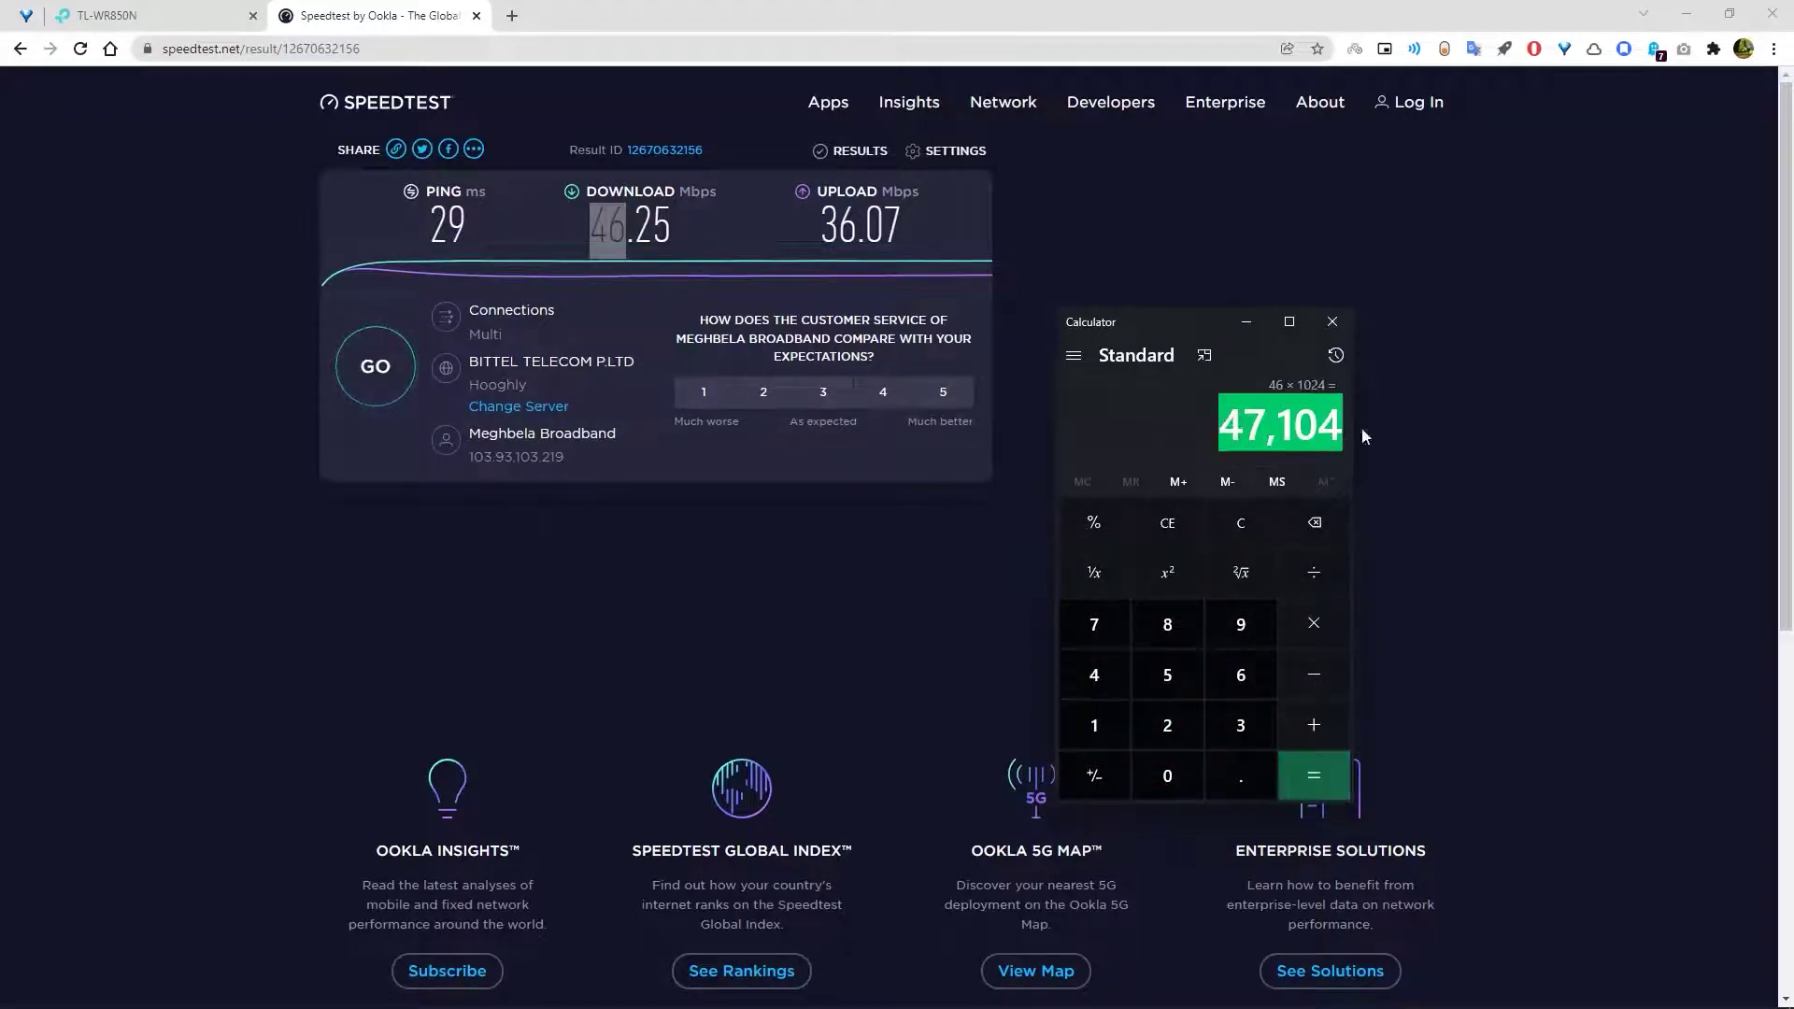
- Paste the result 47,104 into Notepad, snapped beside the Speedtest browser
right_click(1318, 422)
left_click(1360, 440)
key("super")
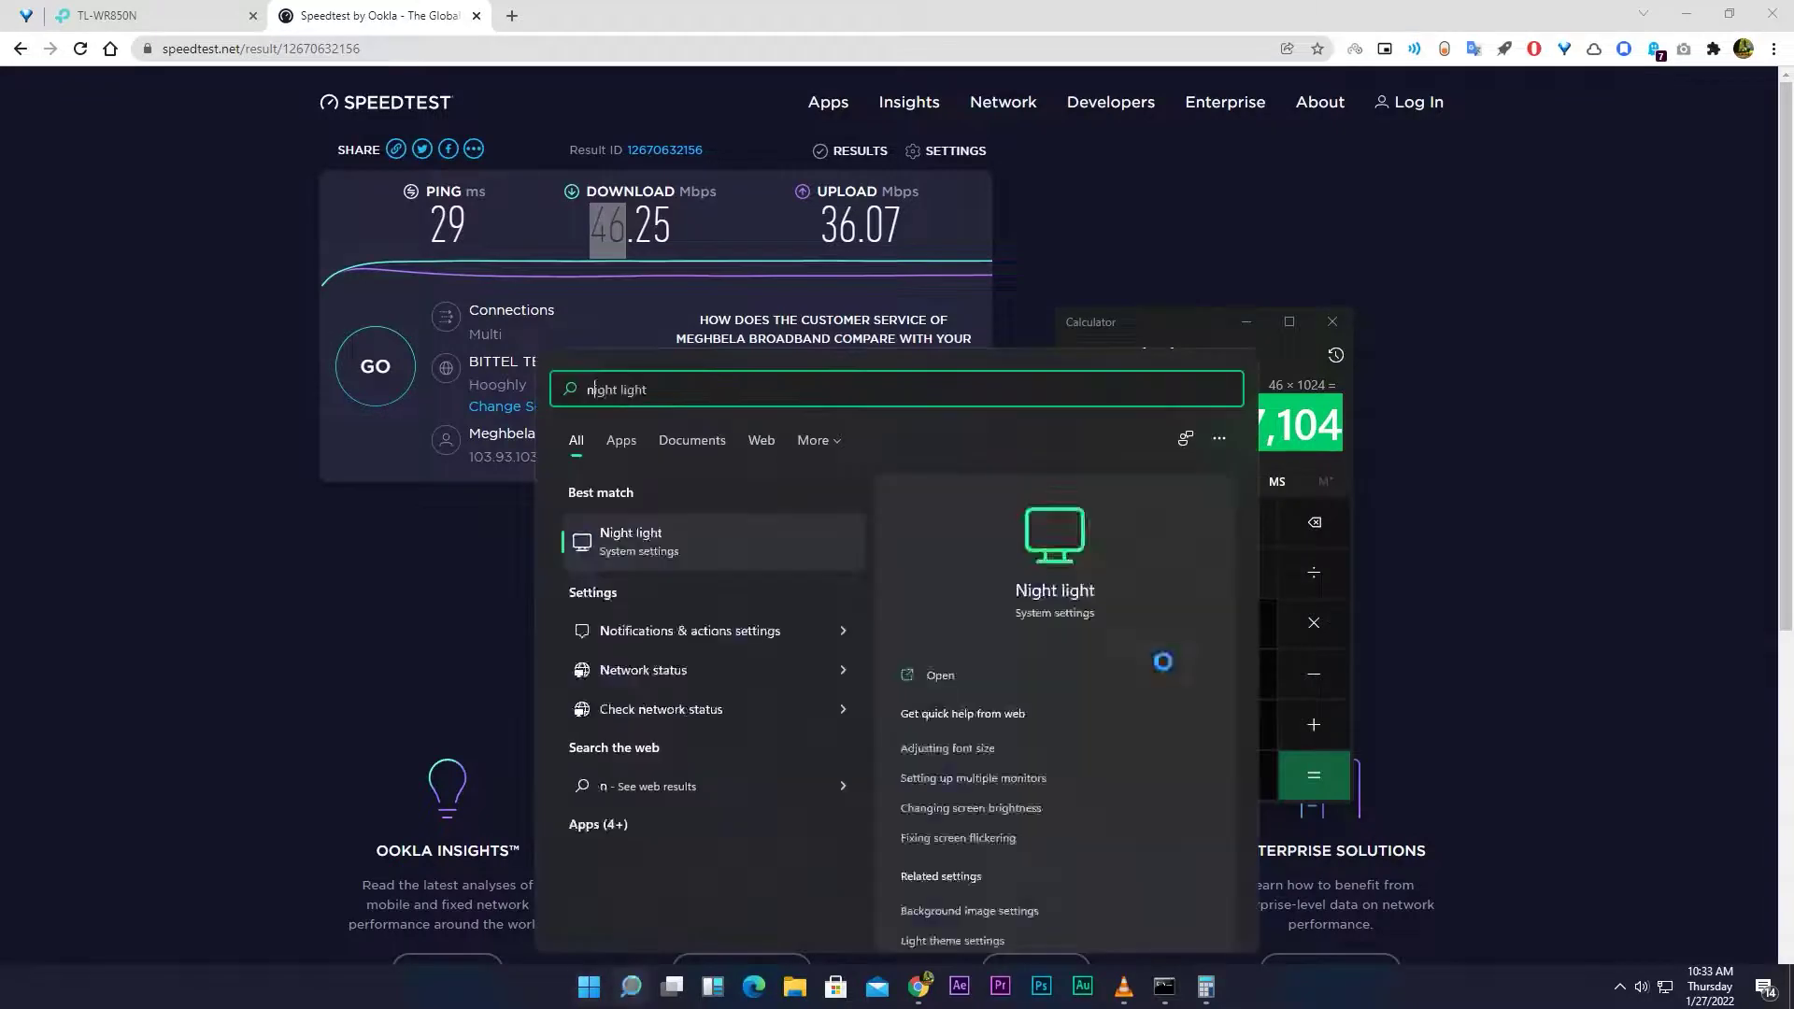
type("notepad")
key("Return")
mouse_move(1462, 293)
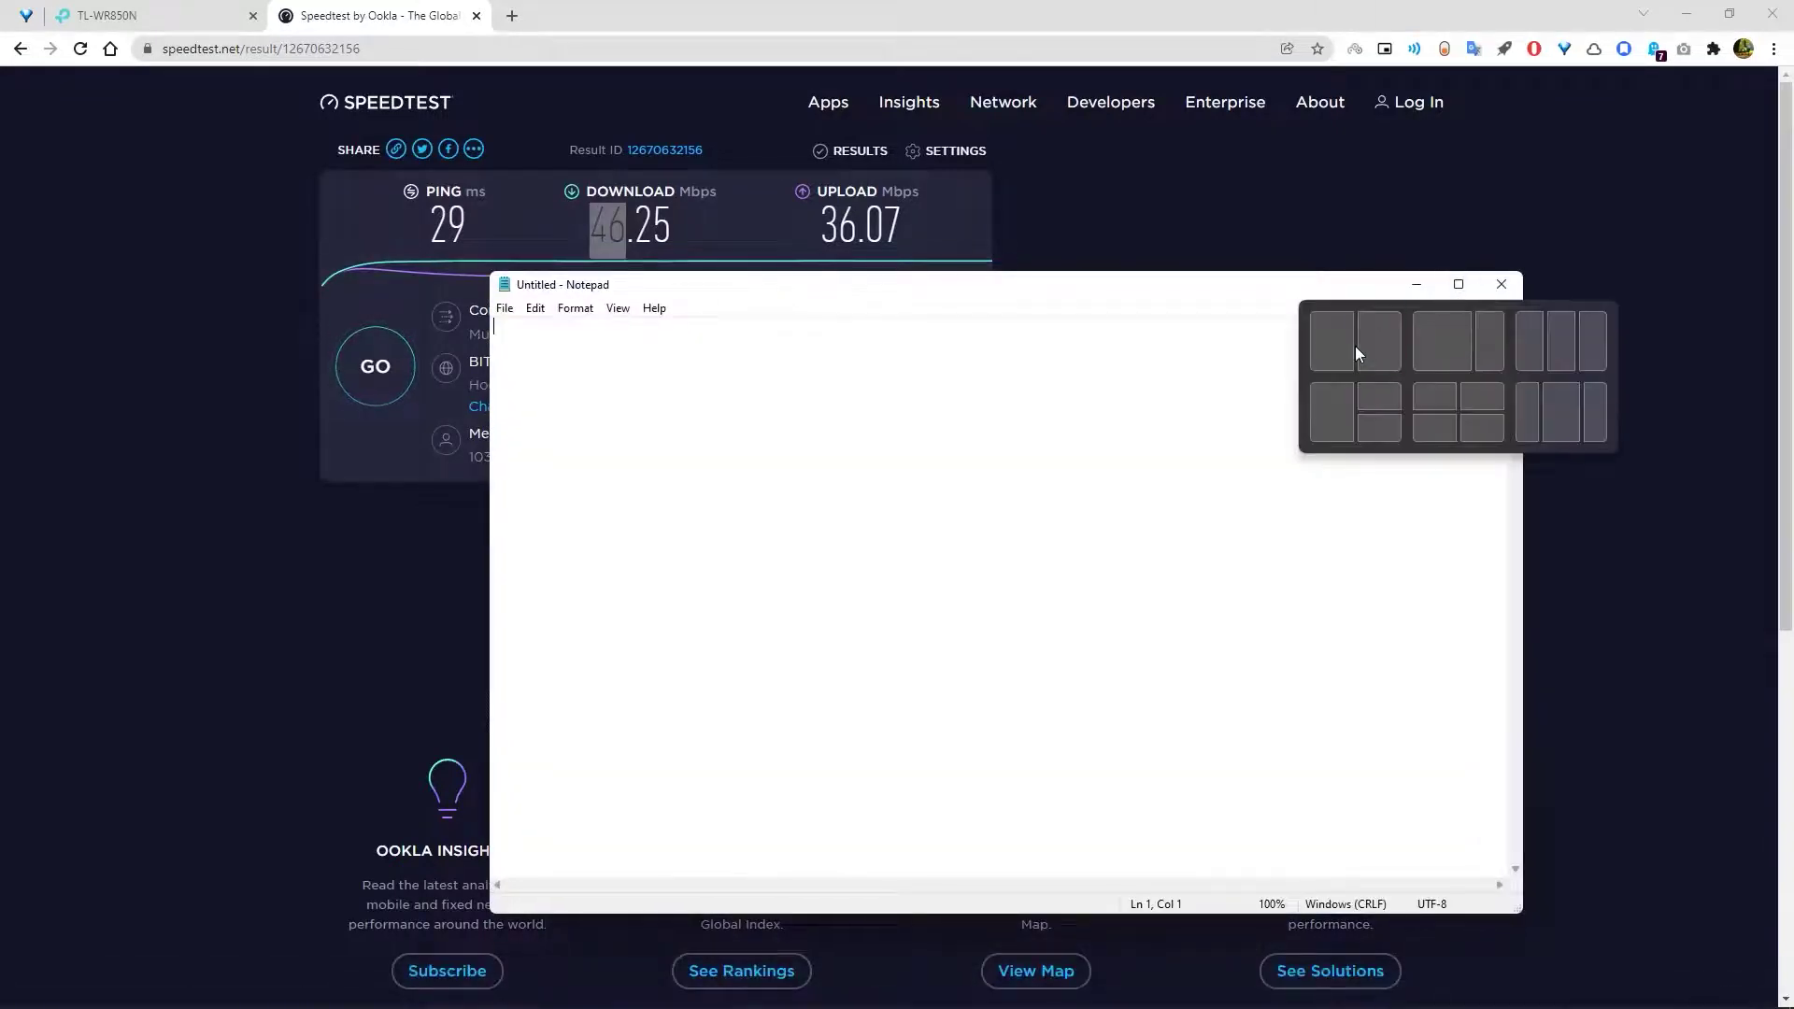
left_click(1361, 348)
left_click(519, 233)
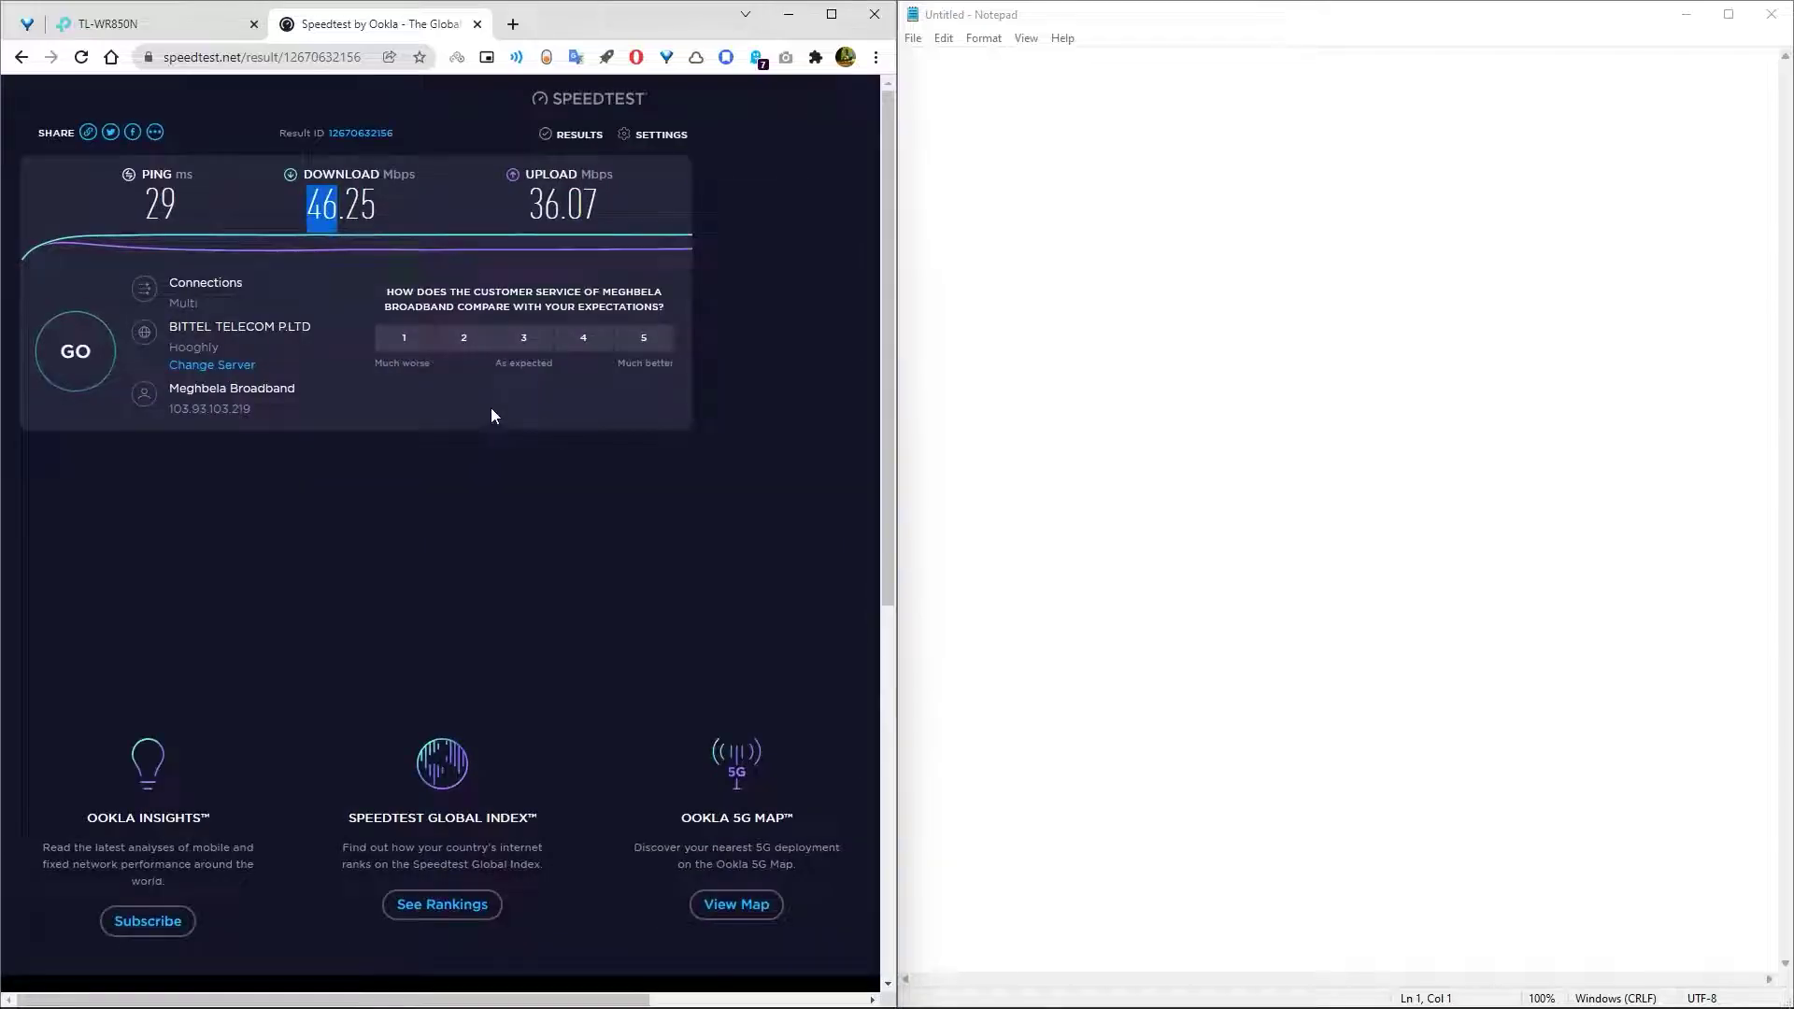
right_click(920, 73)
left_click(955, 161)
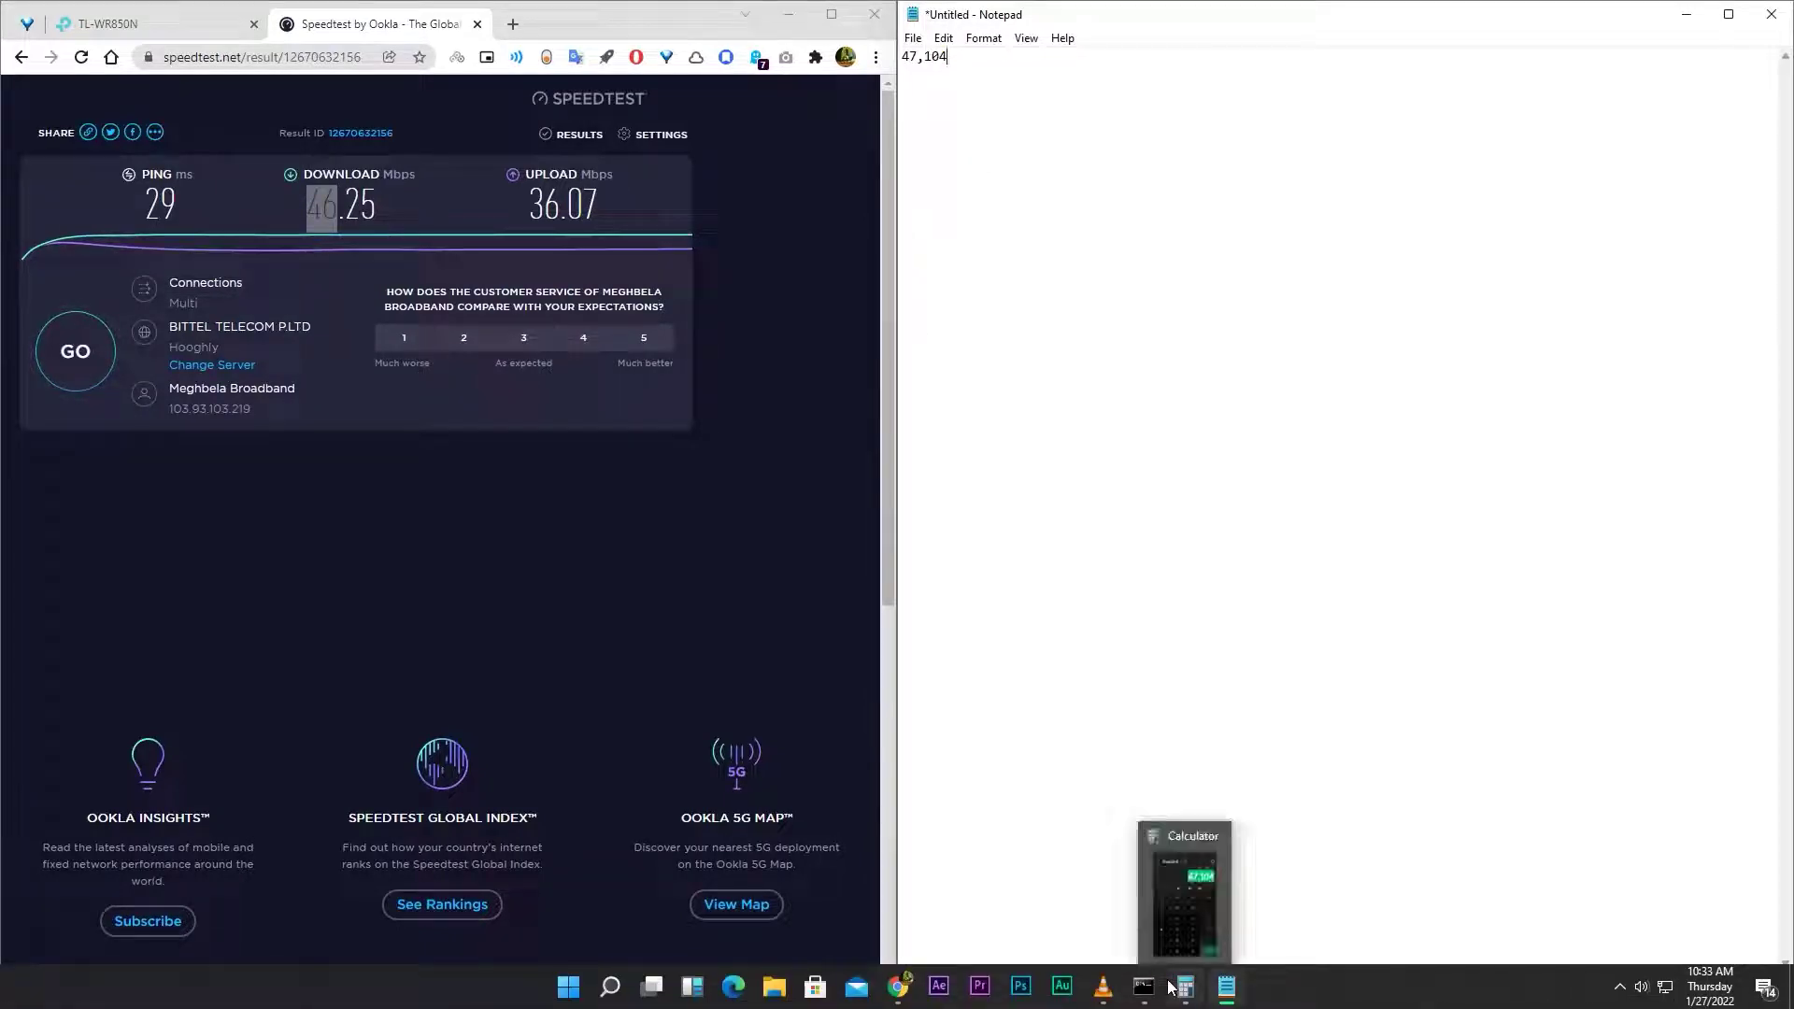
- Divide 47104 by 8 in Calculator, giving 5,888
left_click(1171, 988)
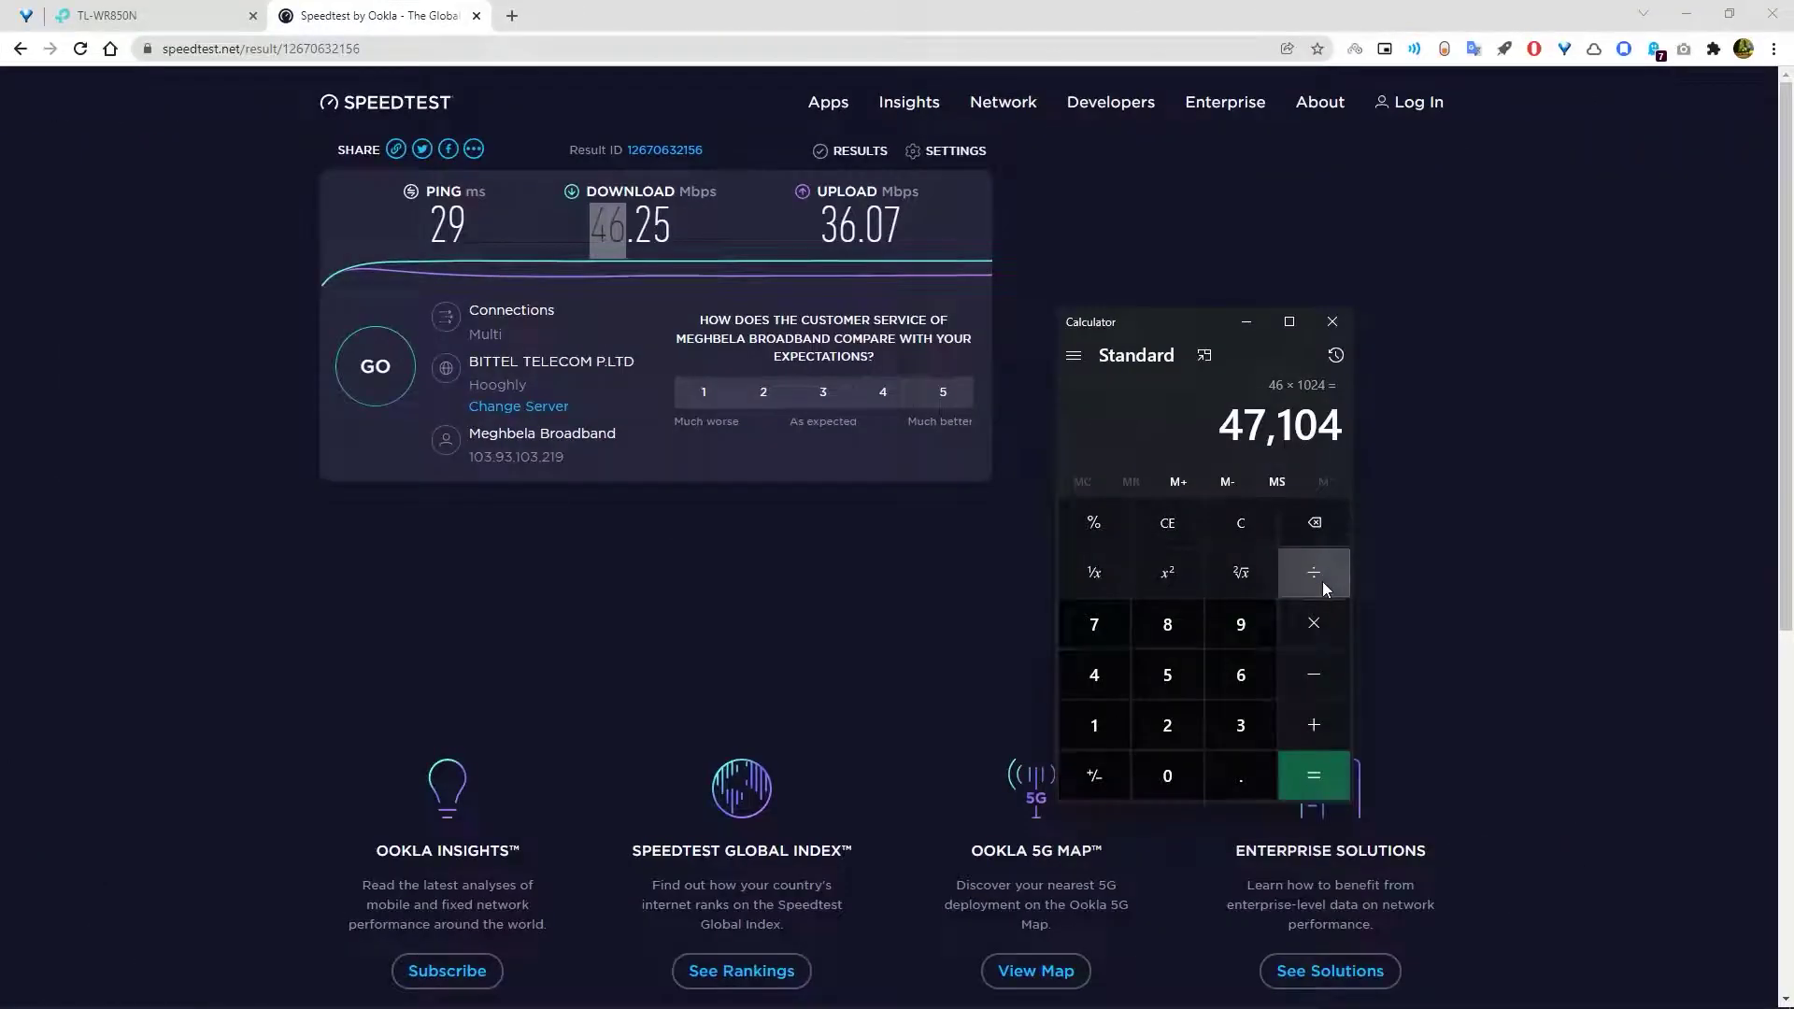
left_click(1321, 581)
left_click(1170, 622)
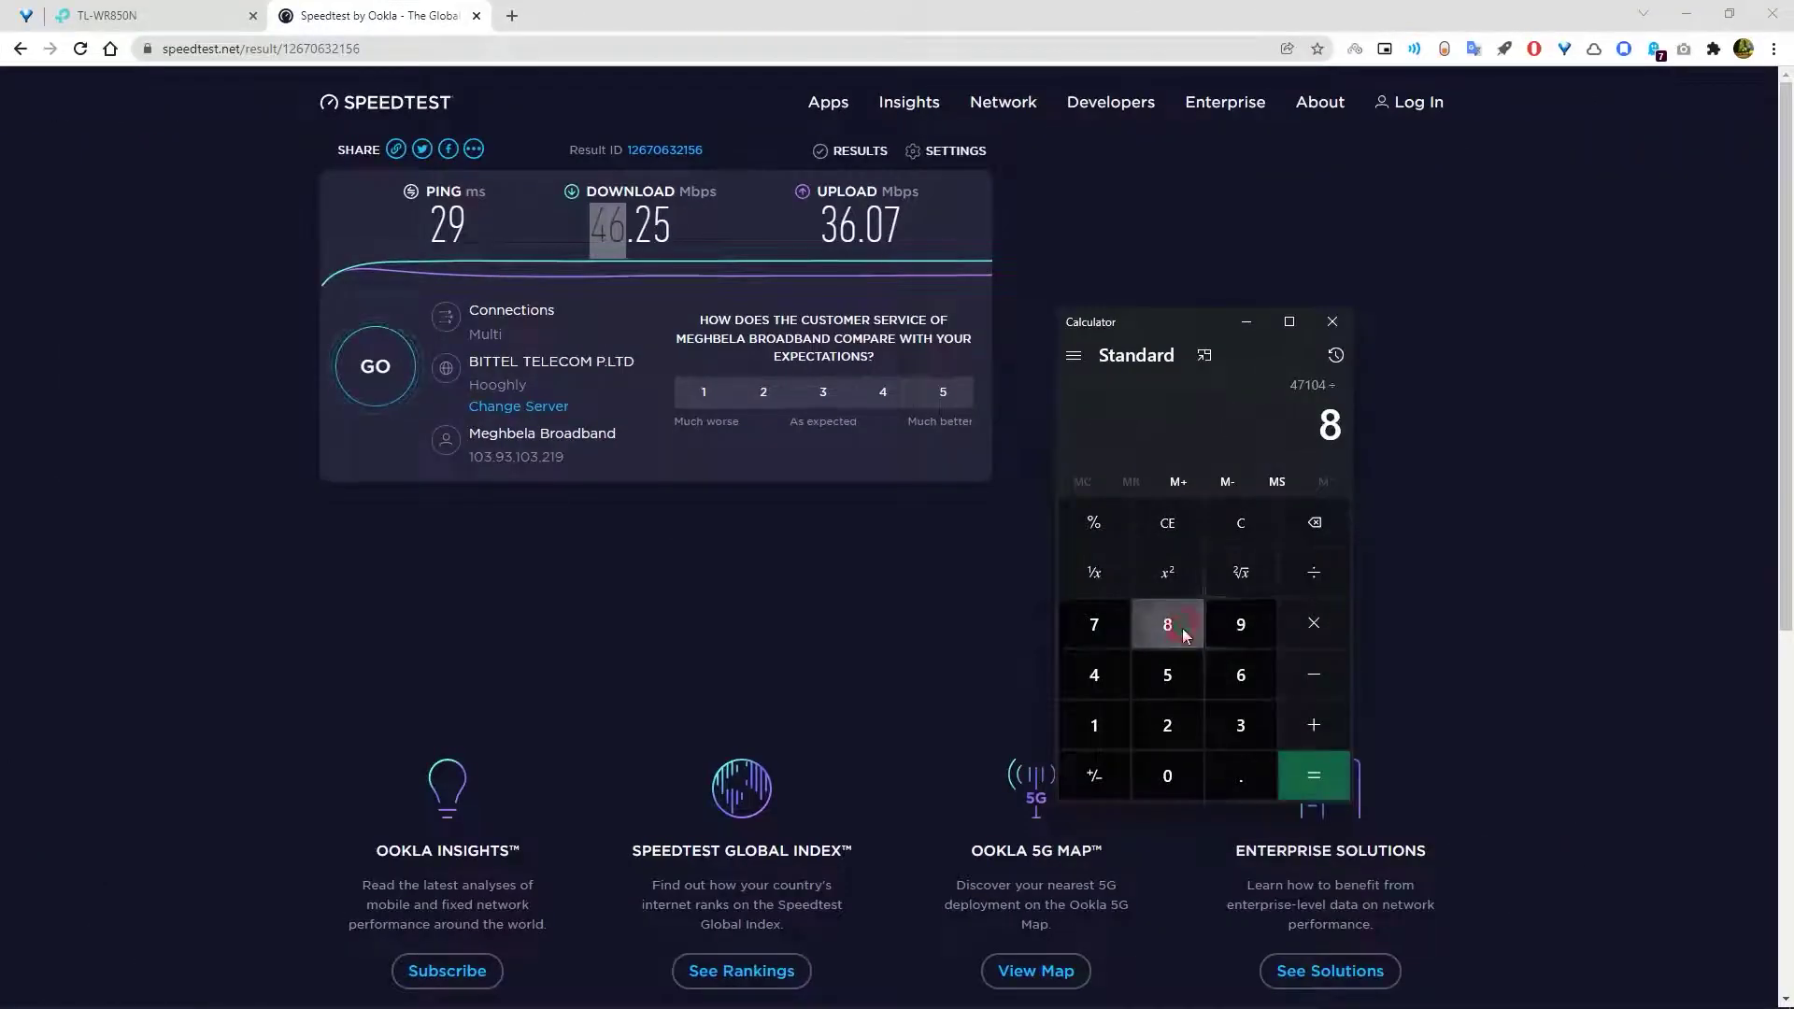
left_click(1319, 788)
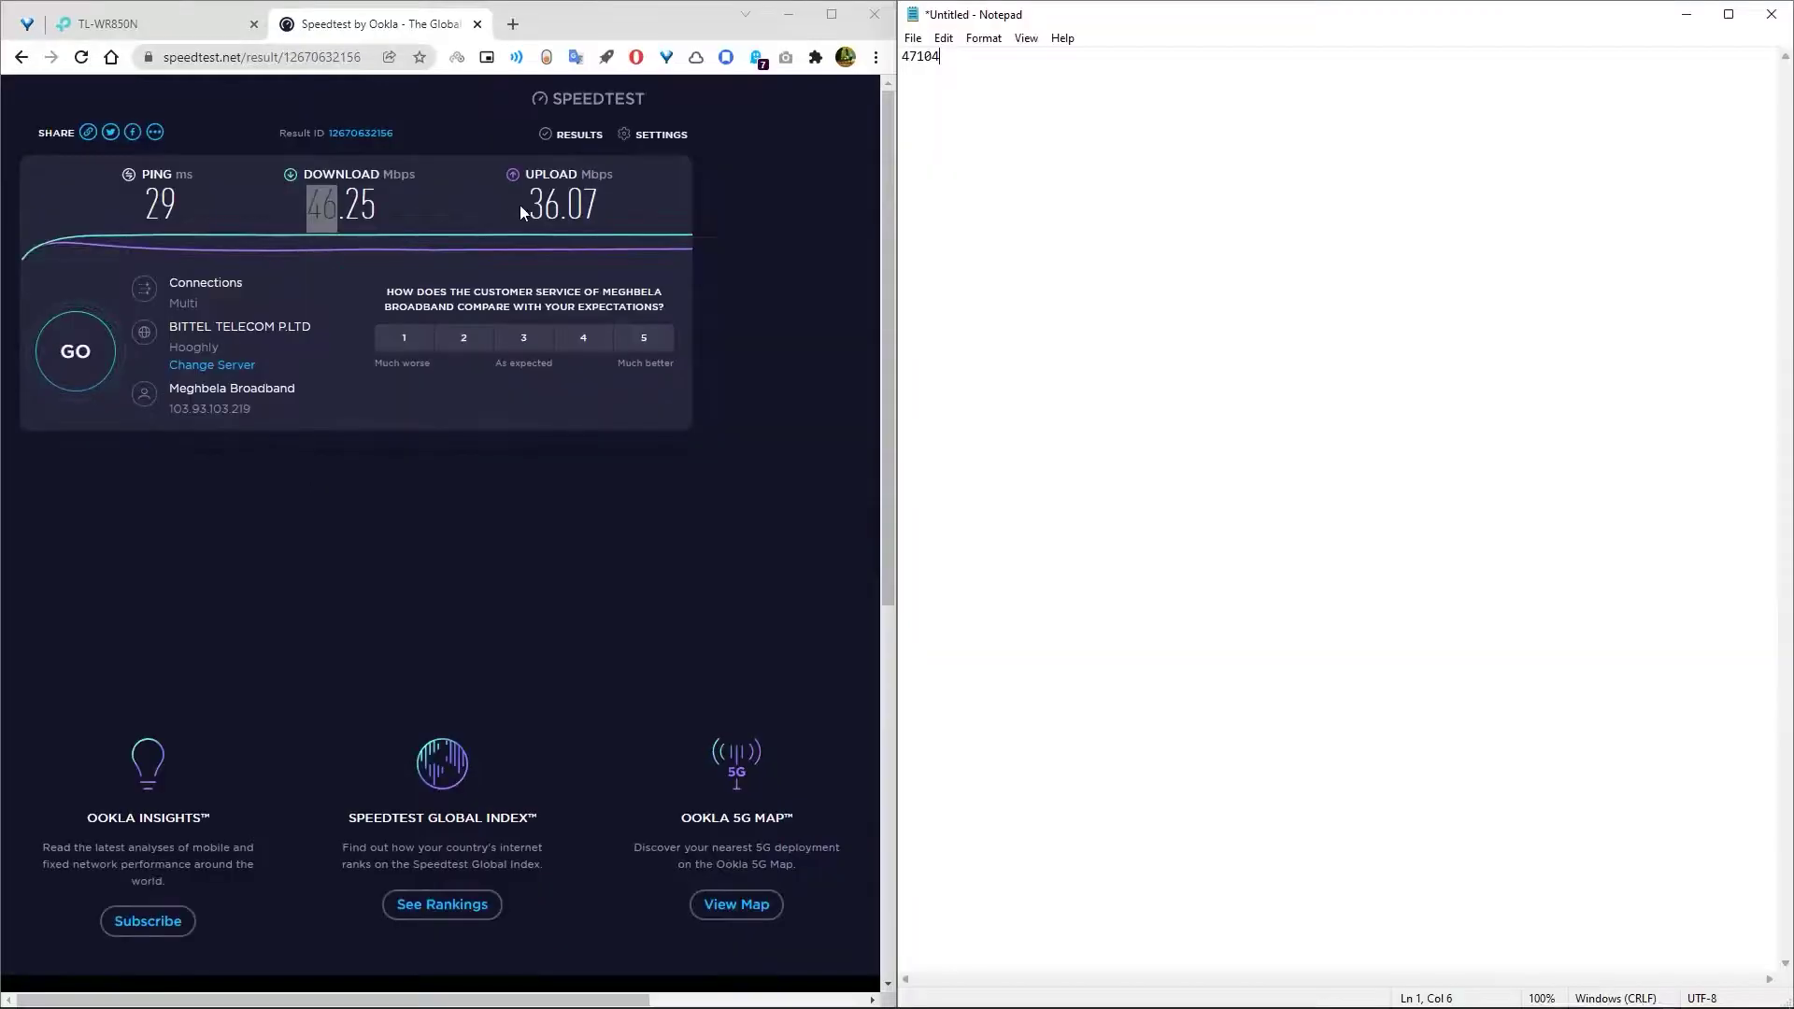
- Copy the 36 Mbps upload value and compute 36 × 1024 = 36,864 in Calculator
left_click_drag(524, 201, 559, 203)
right_click(559, 204)
left_click(598, 213)
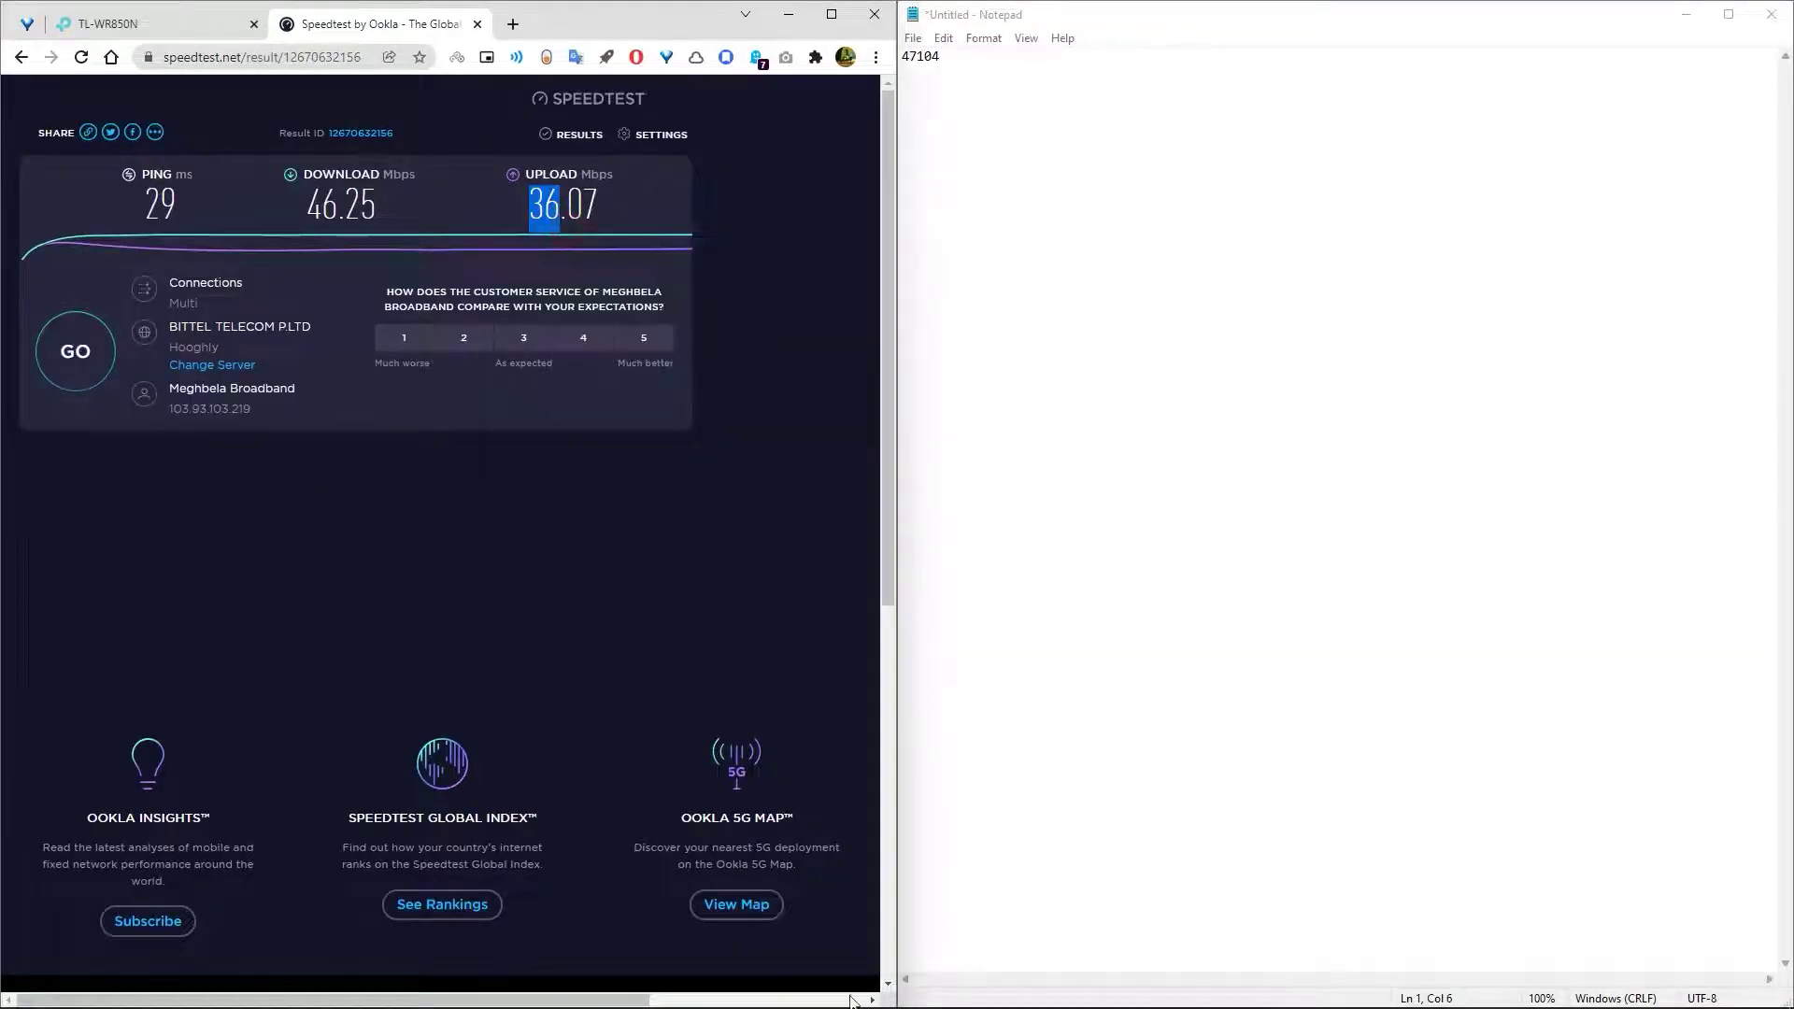
left_click(1183, 989)
left_click(1241, 523)
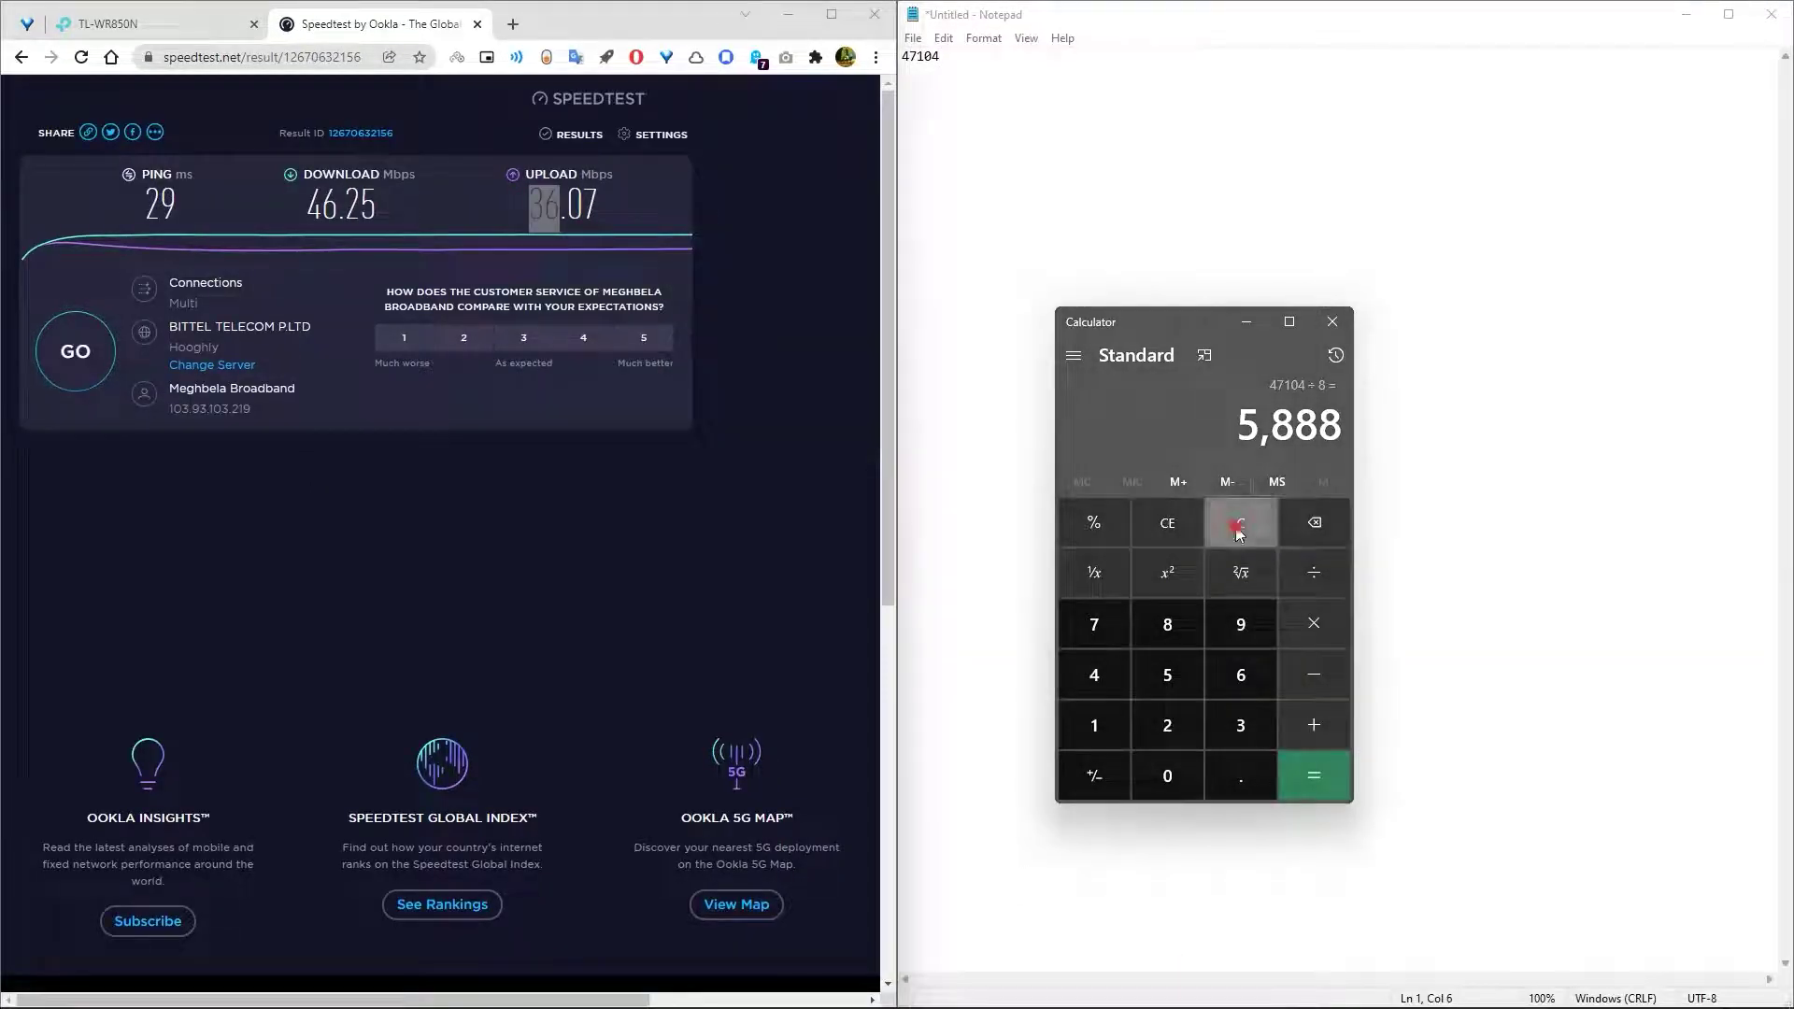
key("ctrl+v")
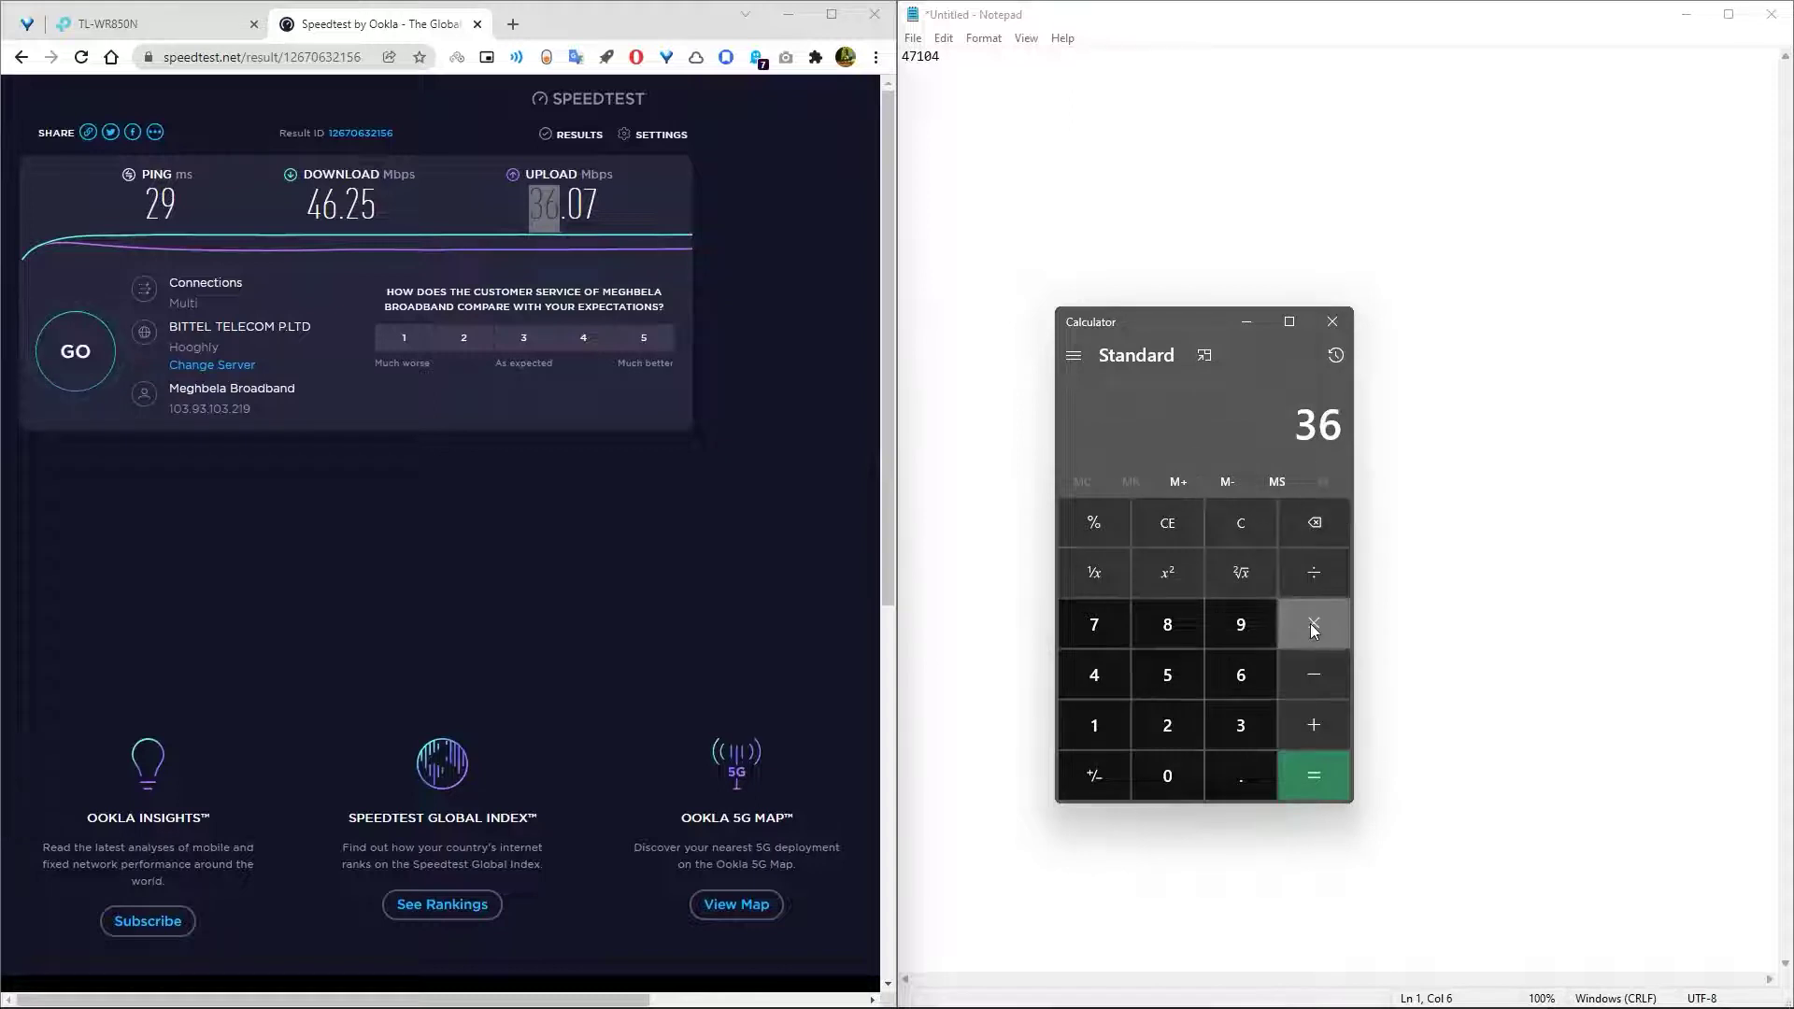
left_click(1308, 626)
left_click(1103, 730)
left_click(1138, 768)
left_click(1167, 725)
left_click(1094, 675)
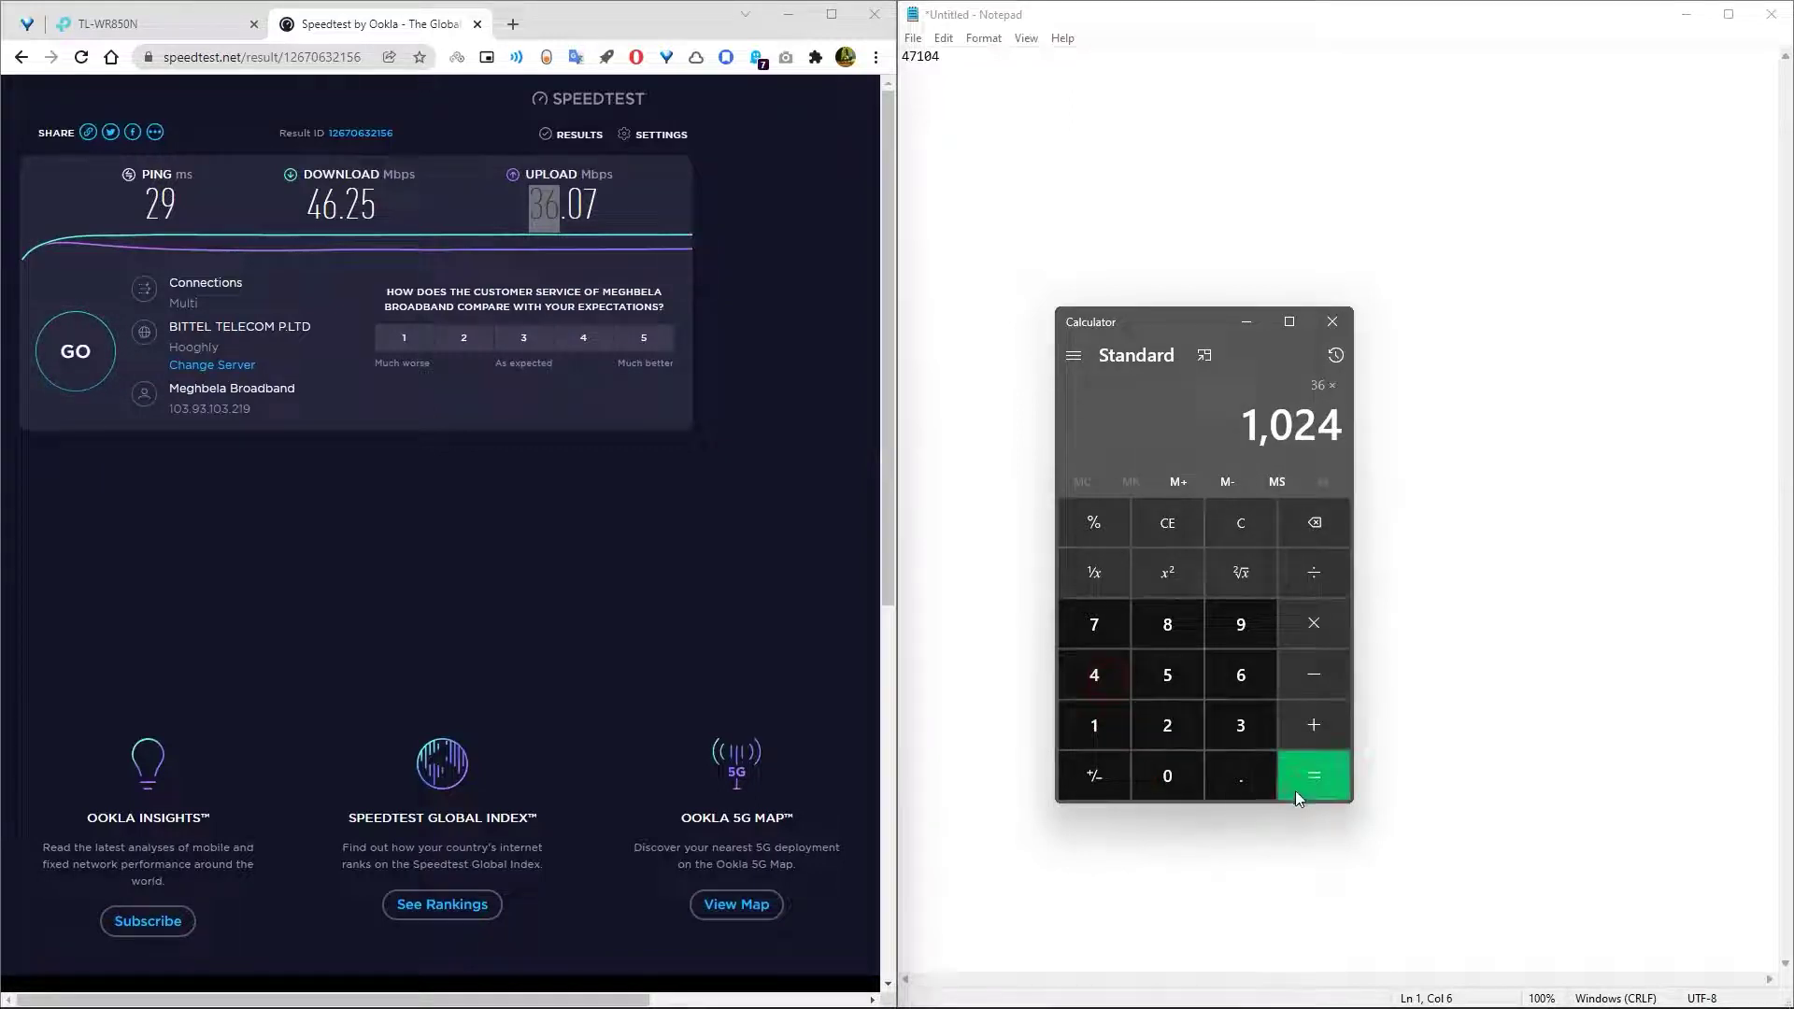
left_click(1308, 777)
- Paste 36,864 onto Notepad's second line and return to the router admin page
right_click(1299, 425)
key("ctrl+c")
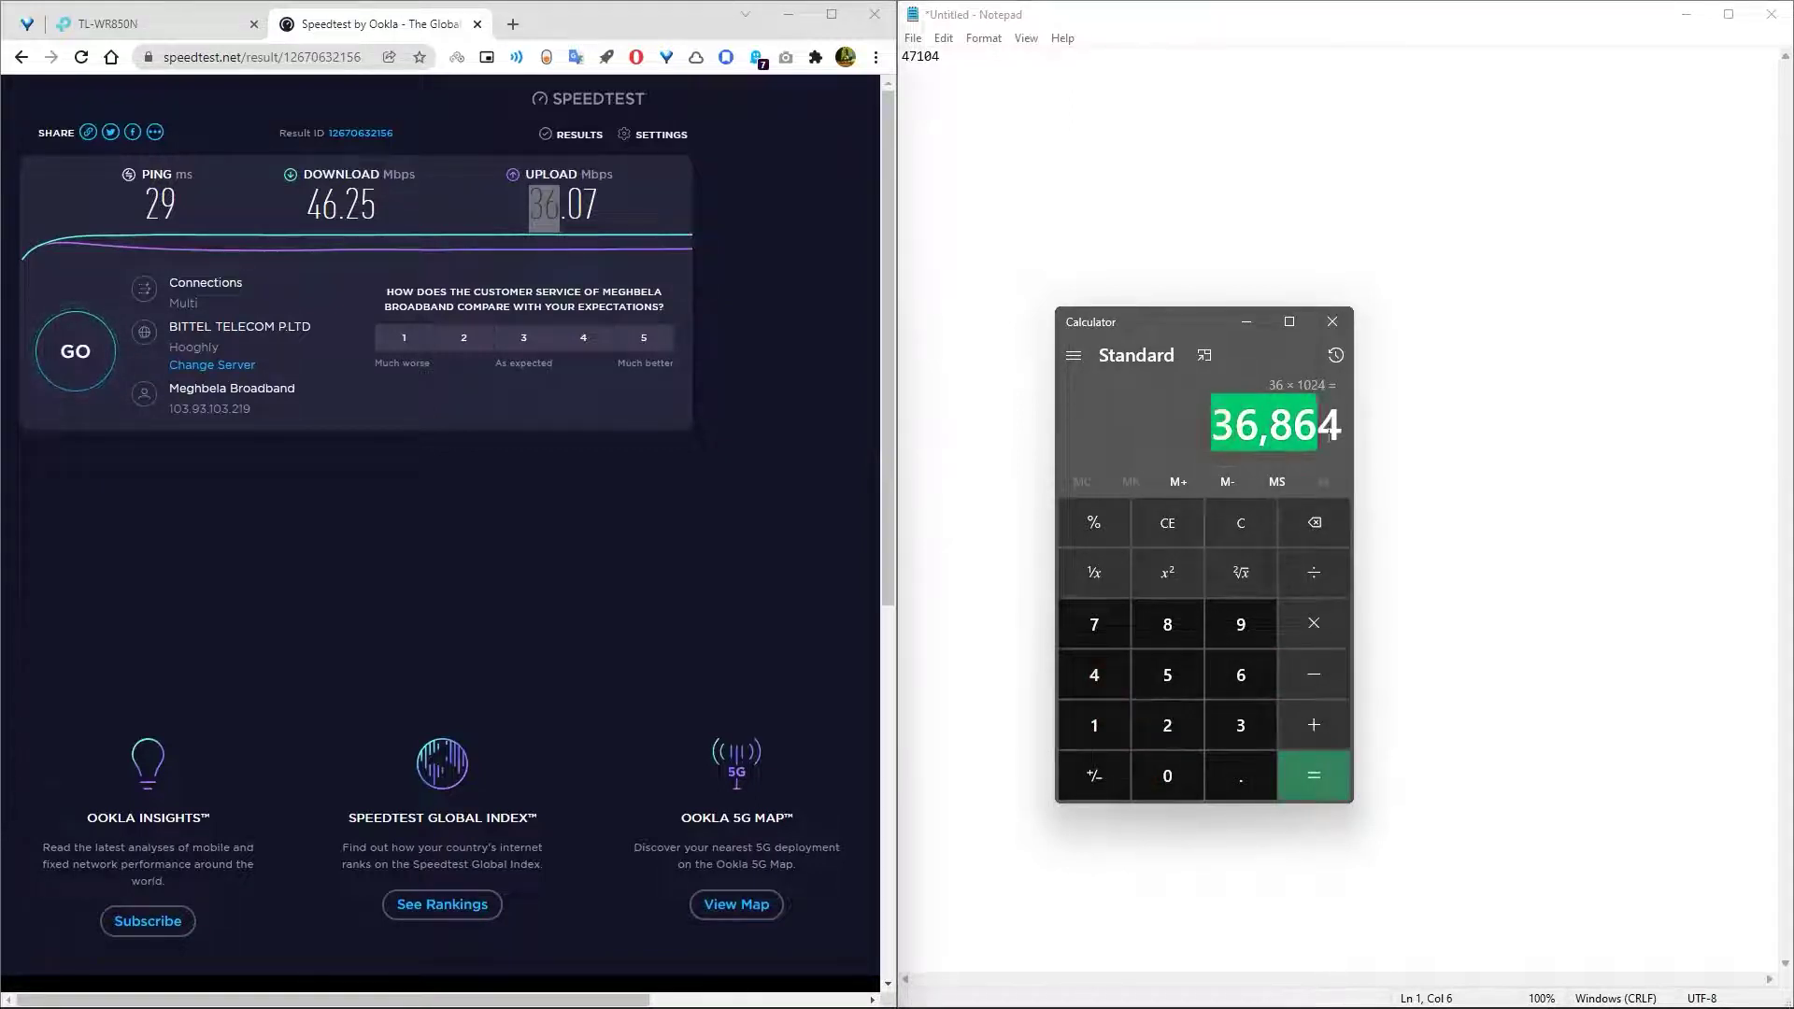
left_click(1351, 452)
left_click(913, 81)
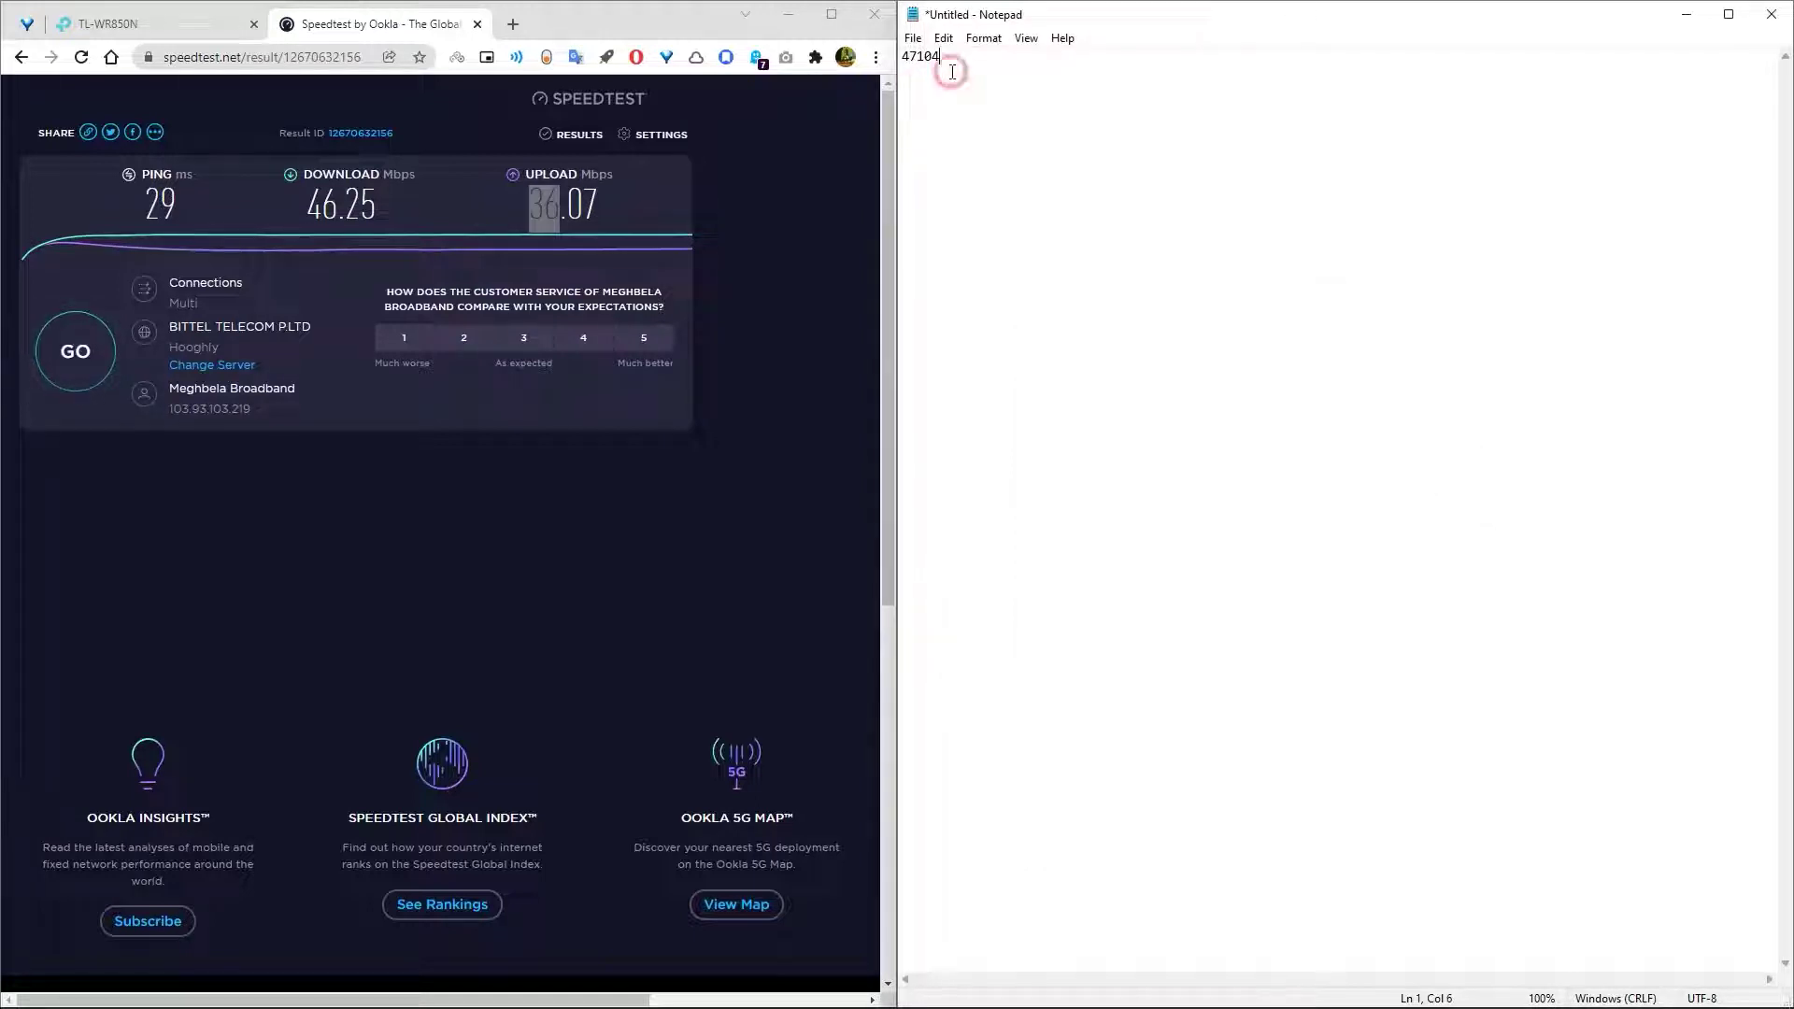
right_click(911, 80)
left_click(954, 158)
left_click(107, 23)
- Enter 36864 as total downstream and 47104 as total upstream bandwidth, removing the comma
right_click(589, 319)
left_click(637, 462)
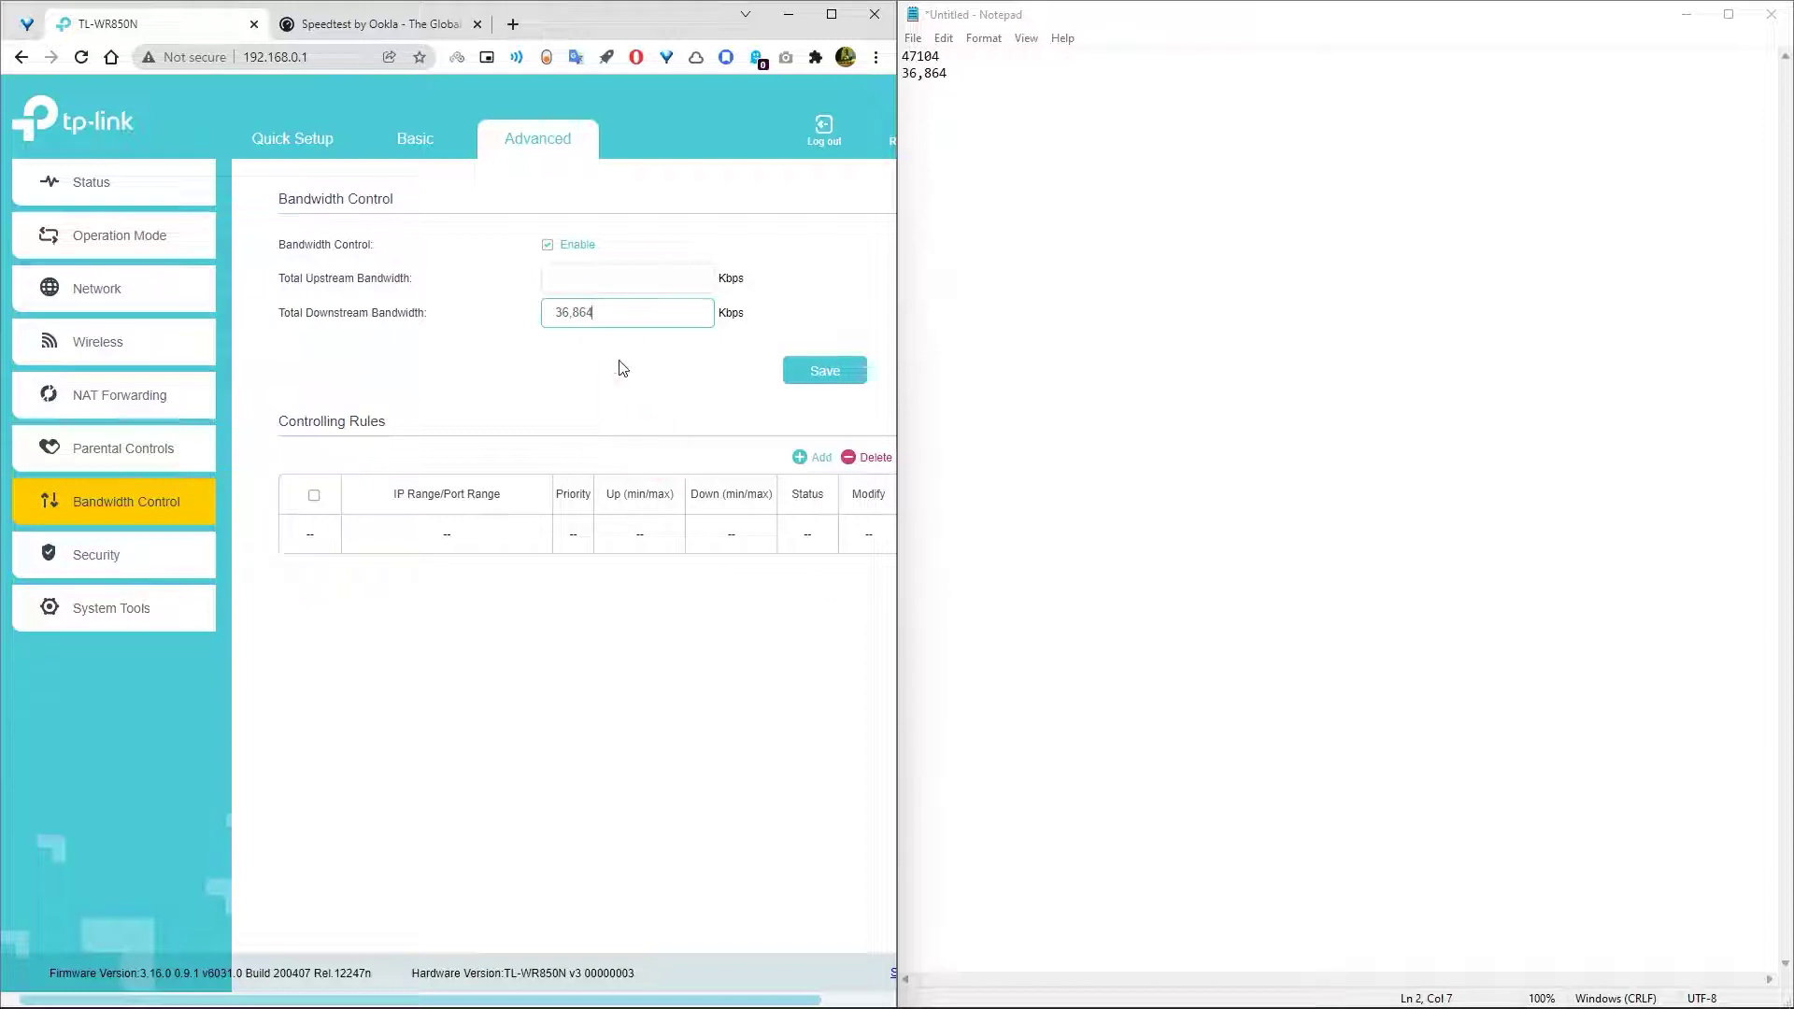
left_click(573, 312)
left_click_drag(938, 54, 902, 56)
right_click(904, 56)
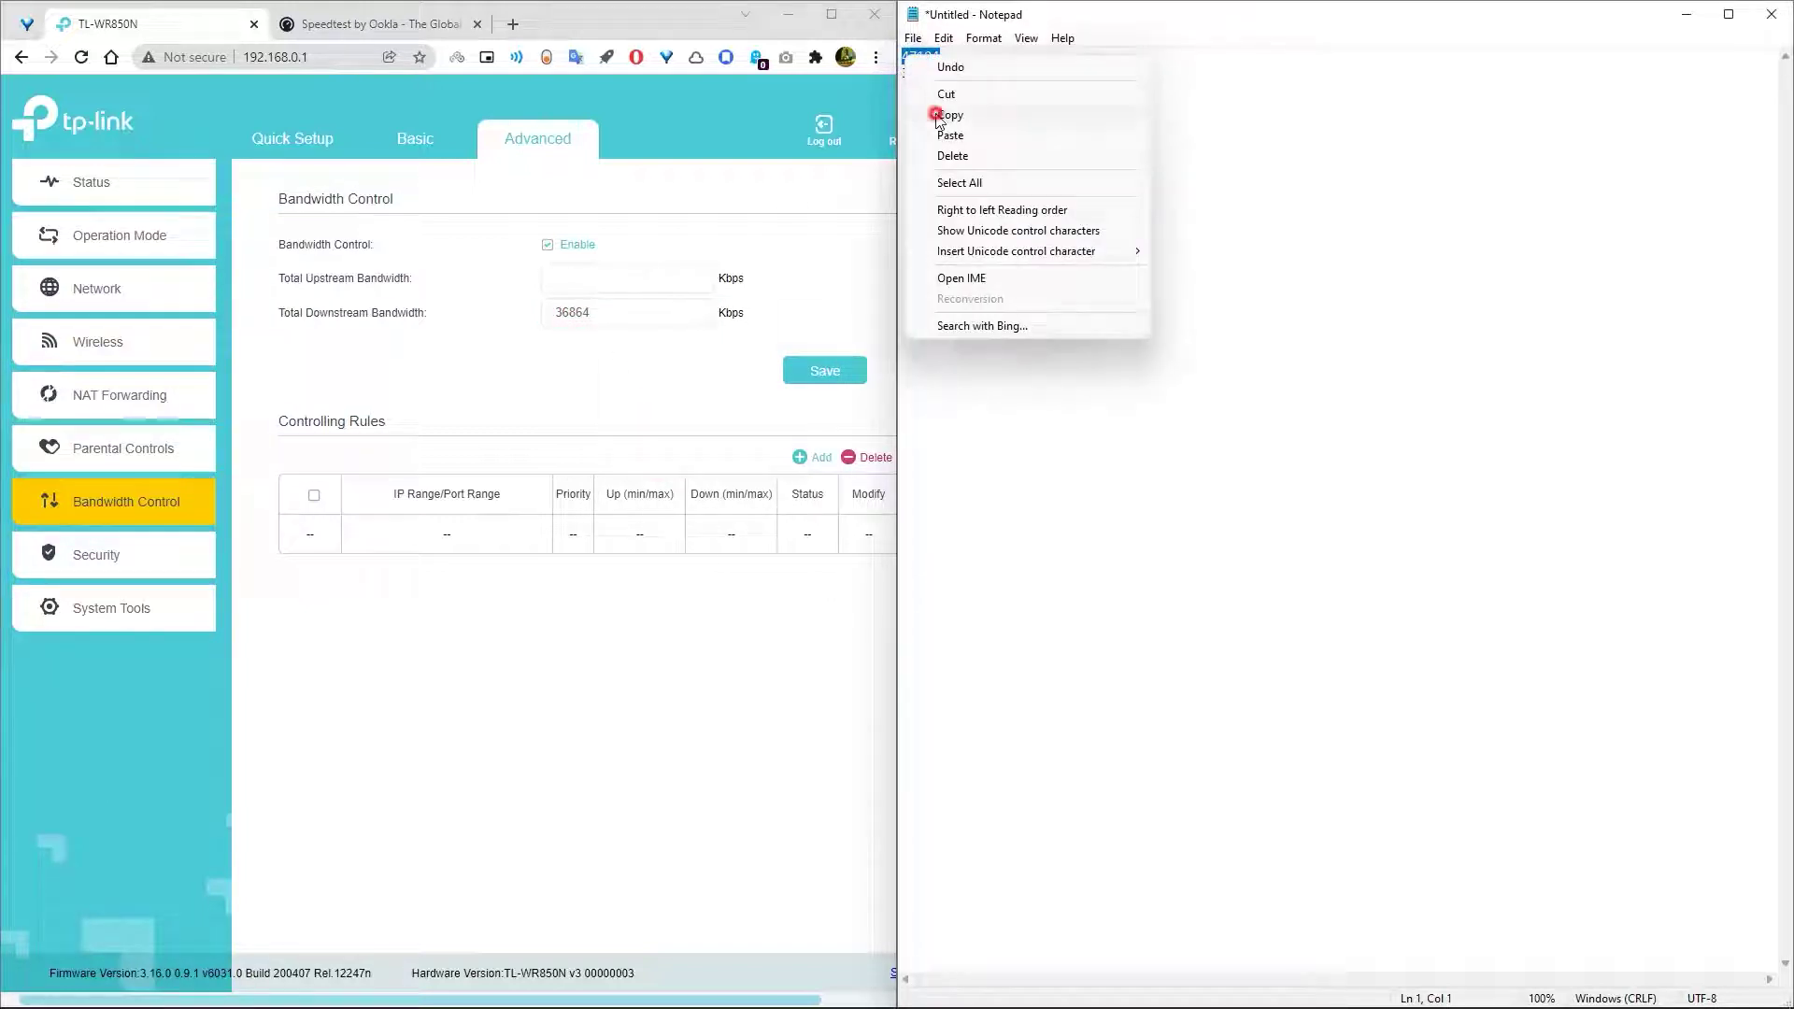
left_click(939, 116)
right_click(552, 273)
left_click(651, 422)
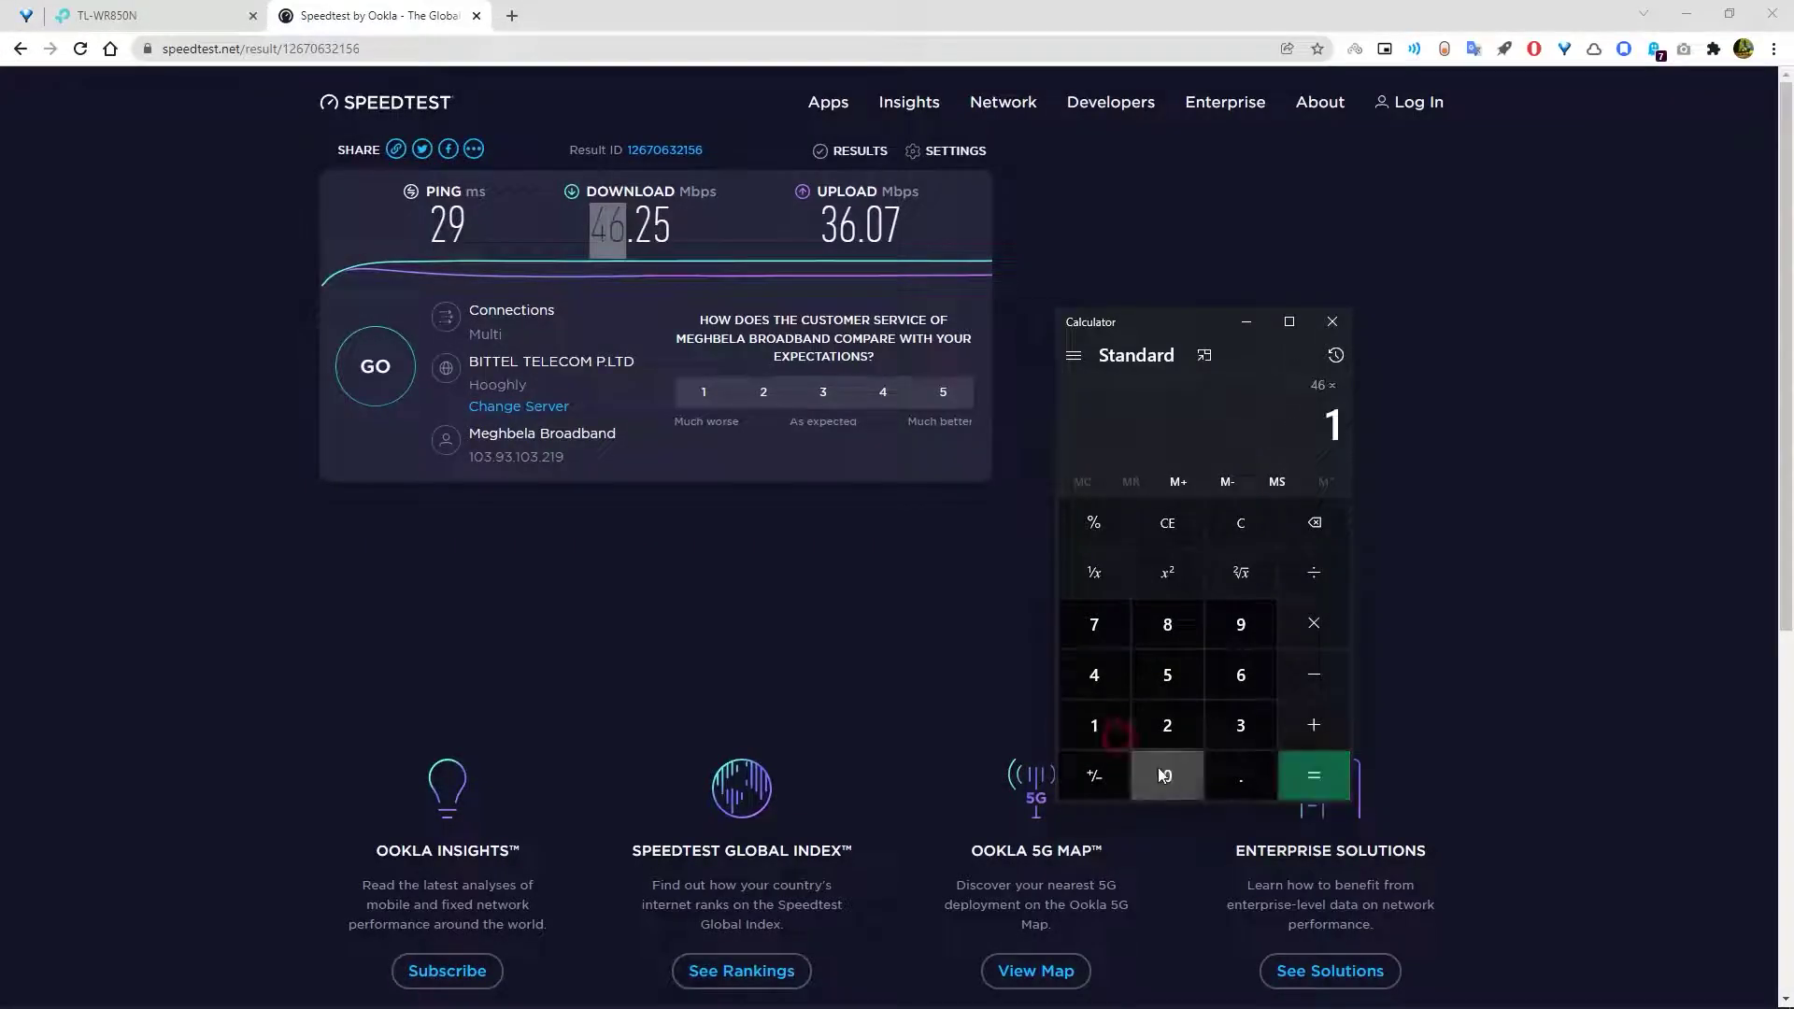
- Multiply by 1024 in Windows Calculator to get the next Kbps value
left_click(1167, 776)
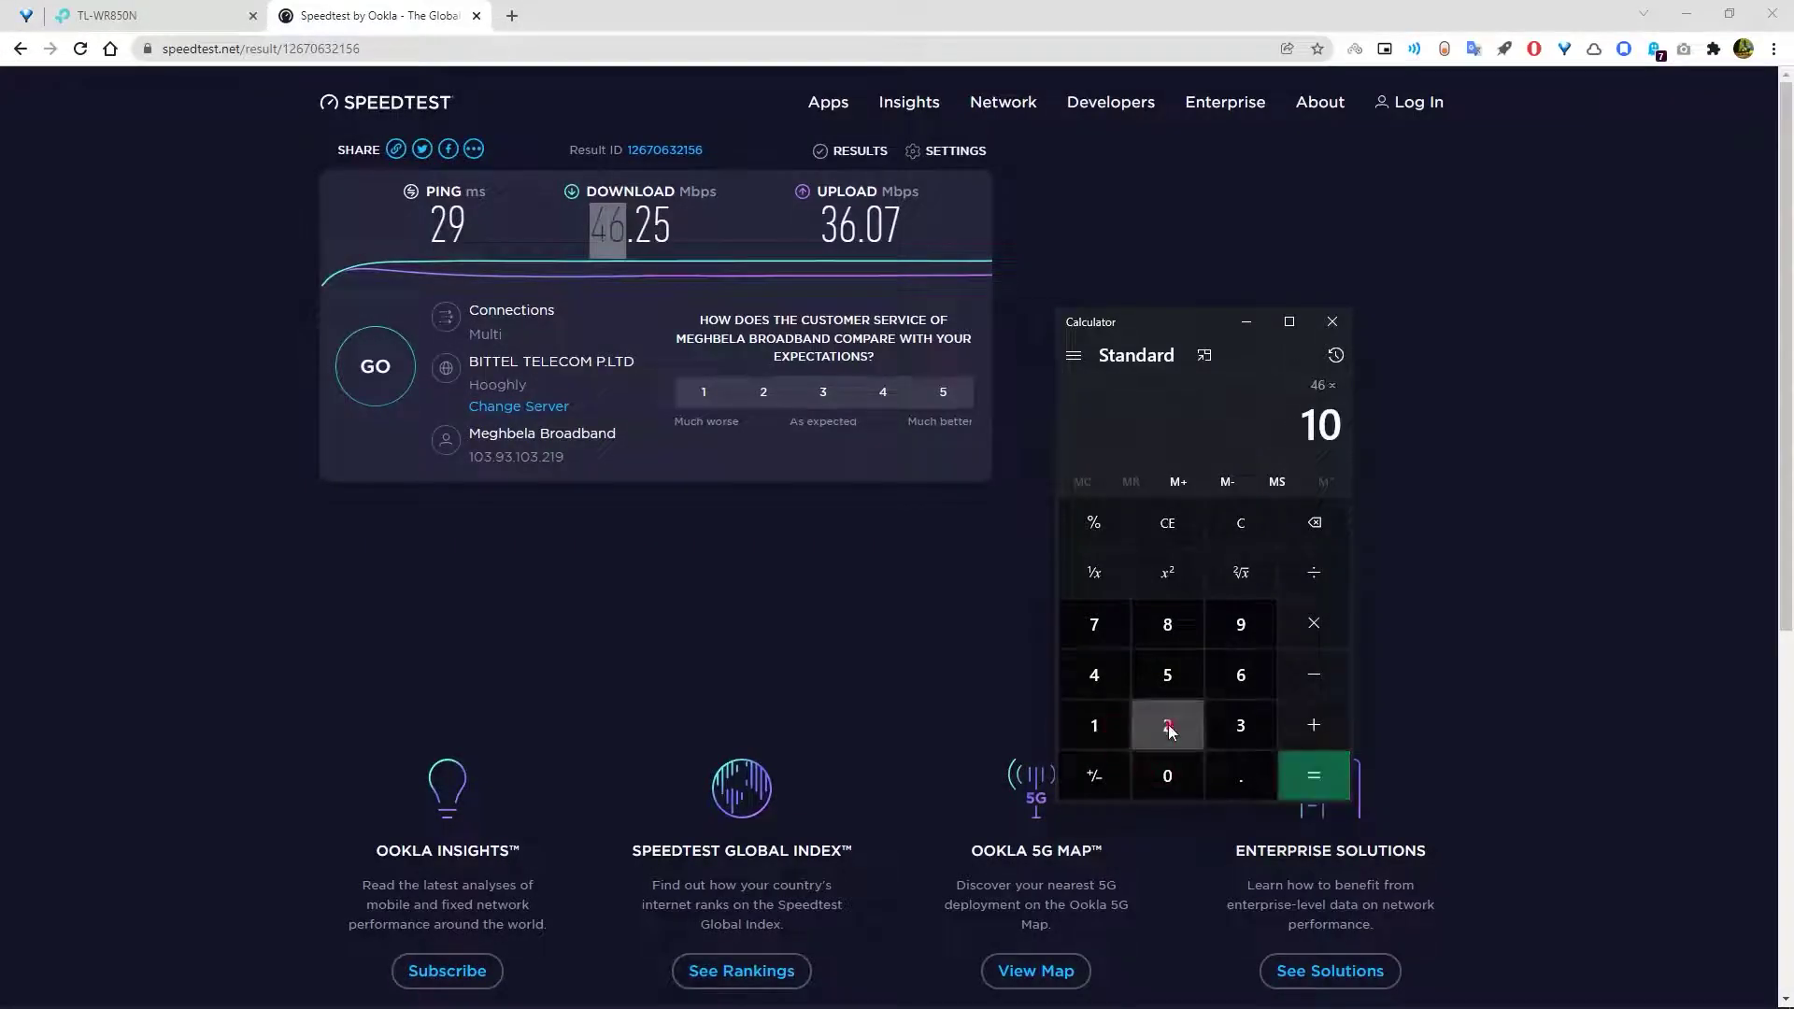
left_click(1167, 725)
left_click(1094, 675)
left_click(1305, 788)
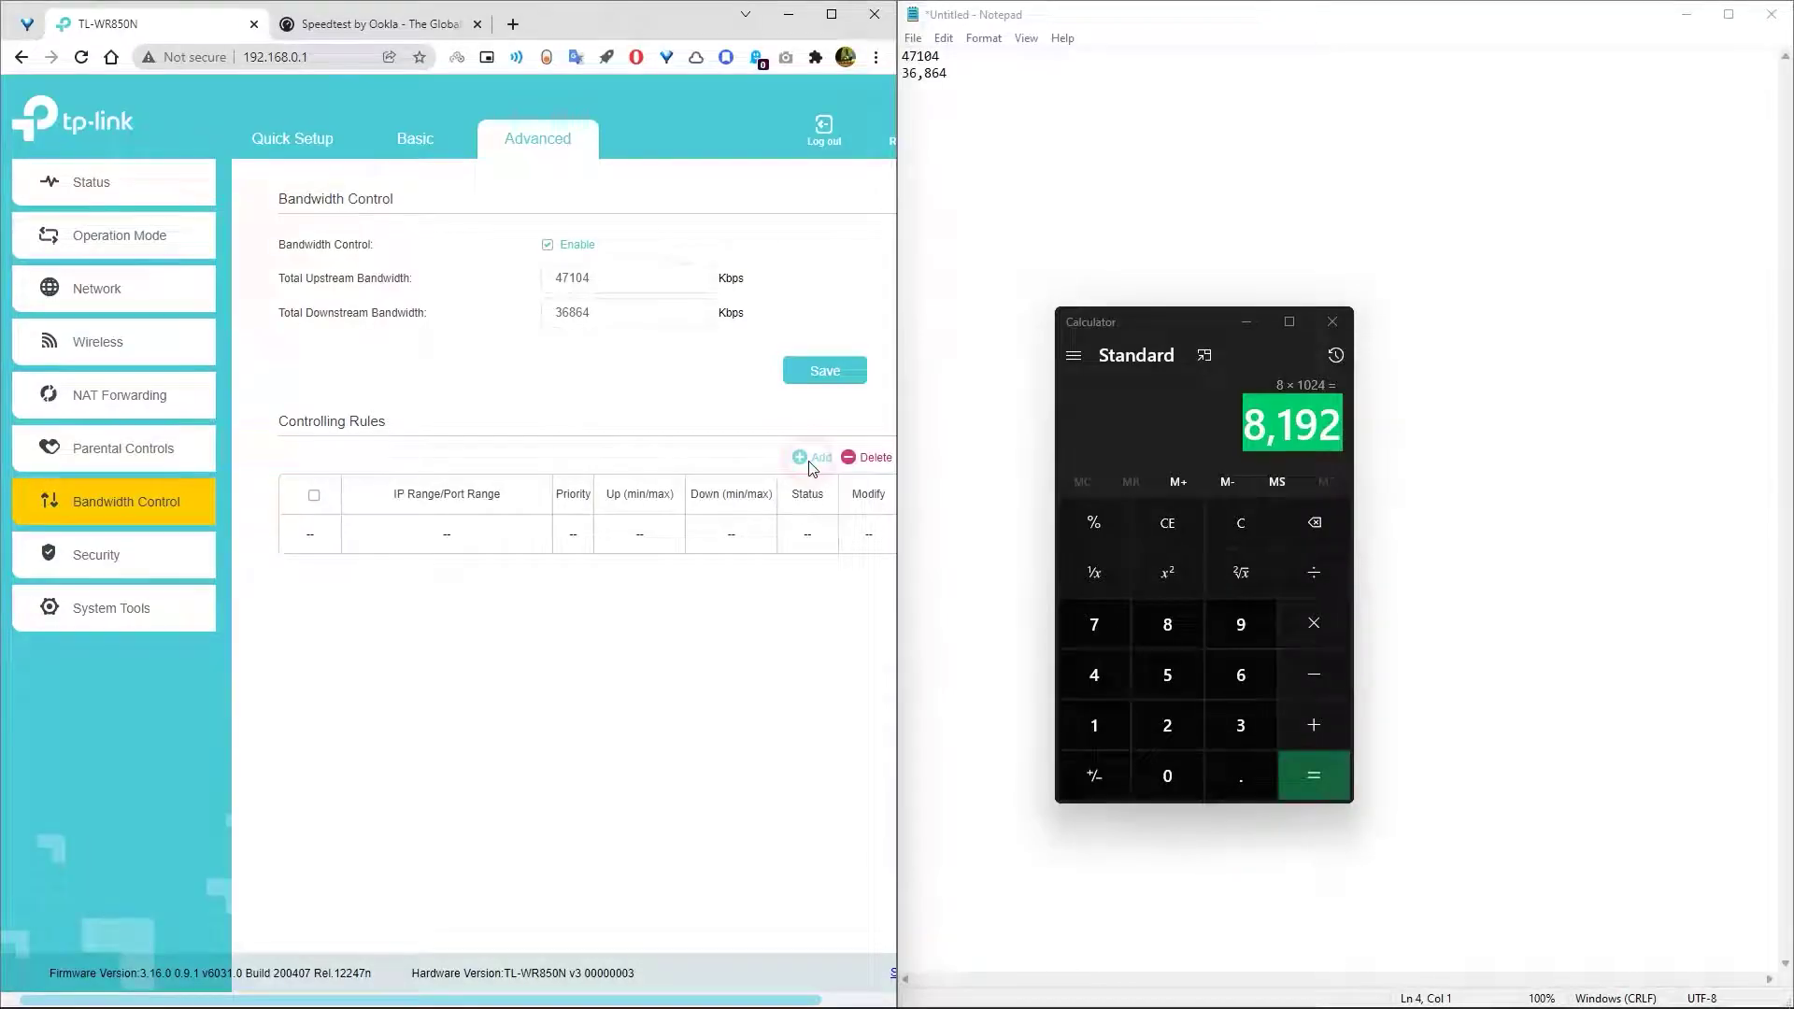
- Add a new controlling rule and put the cursor in its starting IP Range box
left_click(797, 458)
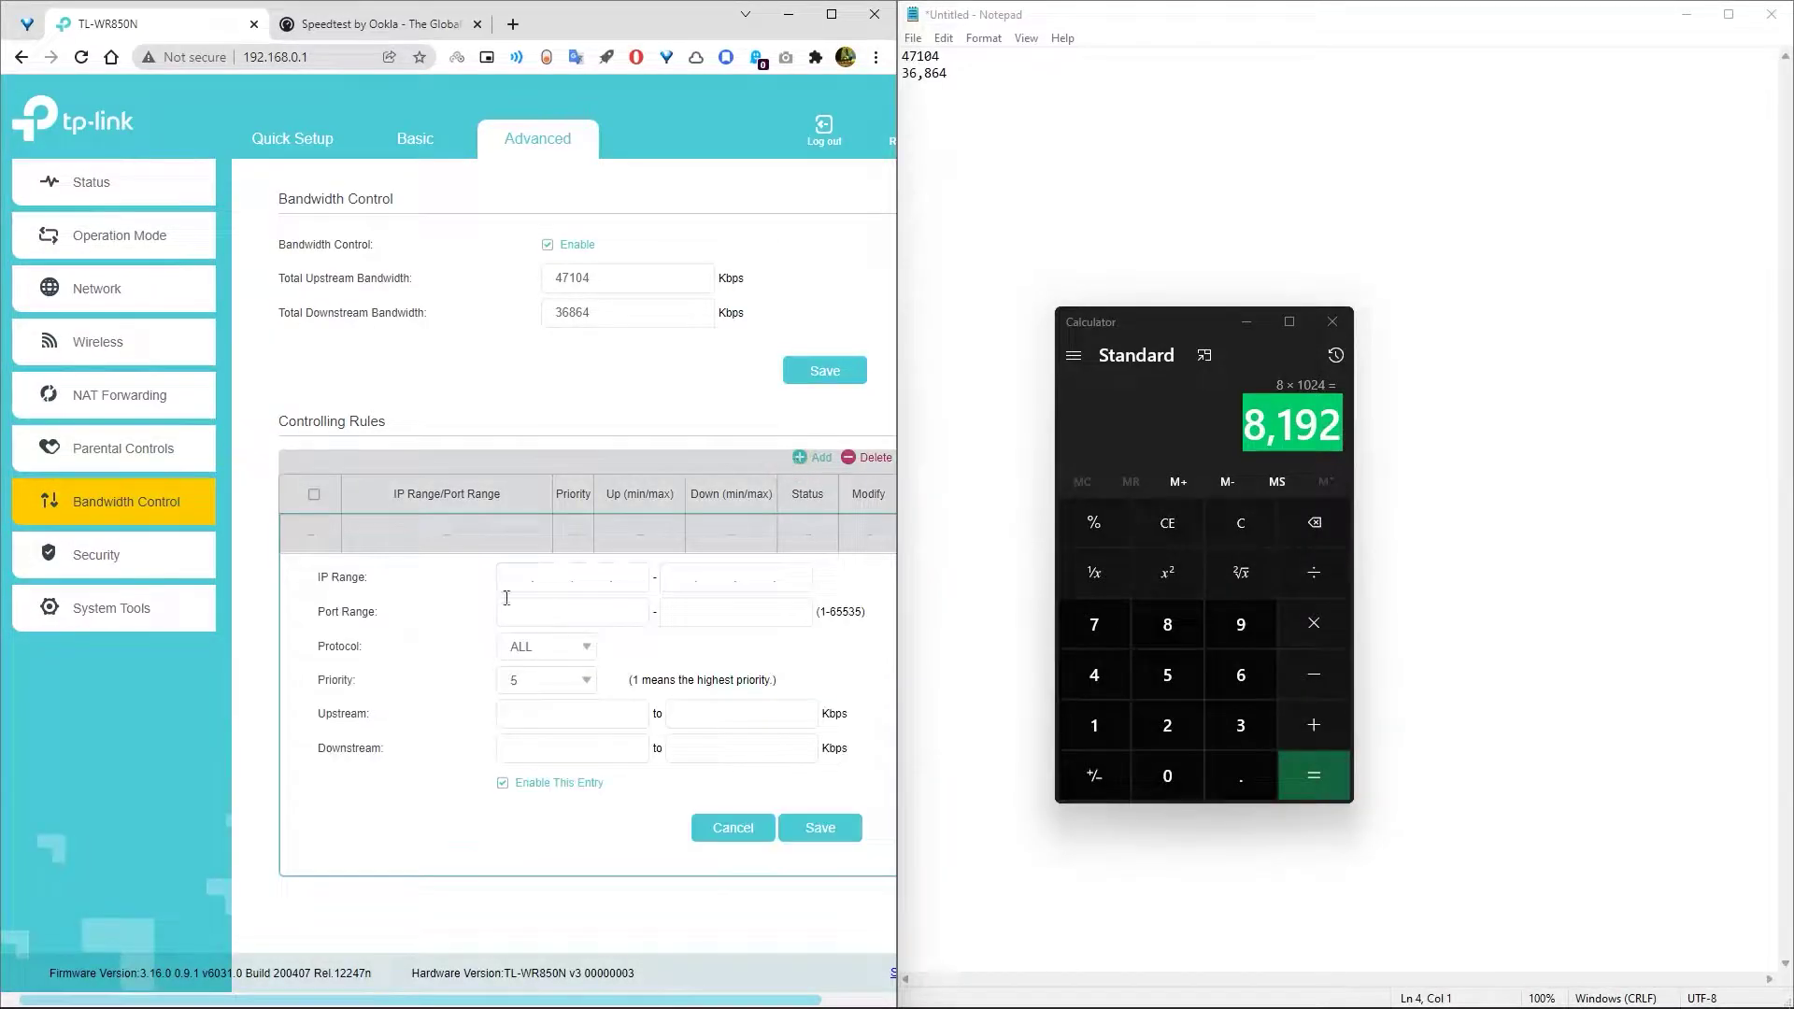
left_click(513, 580)
left_click(135, 291)
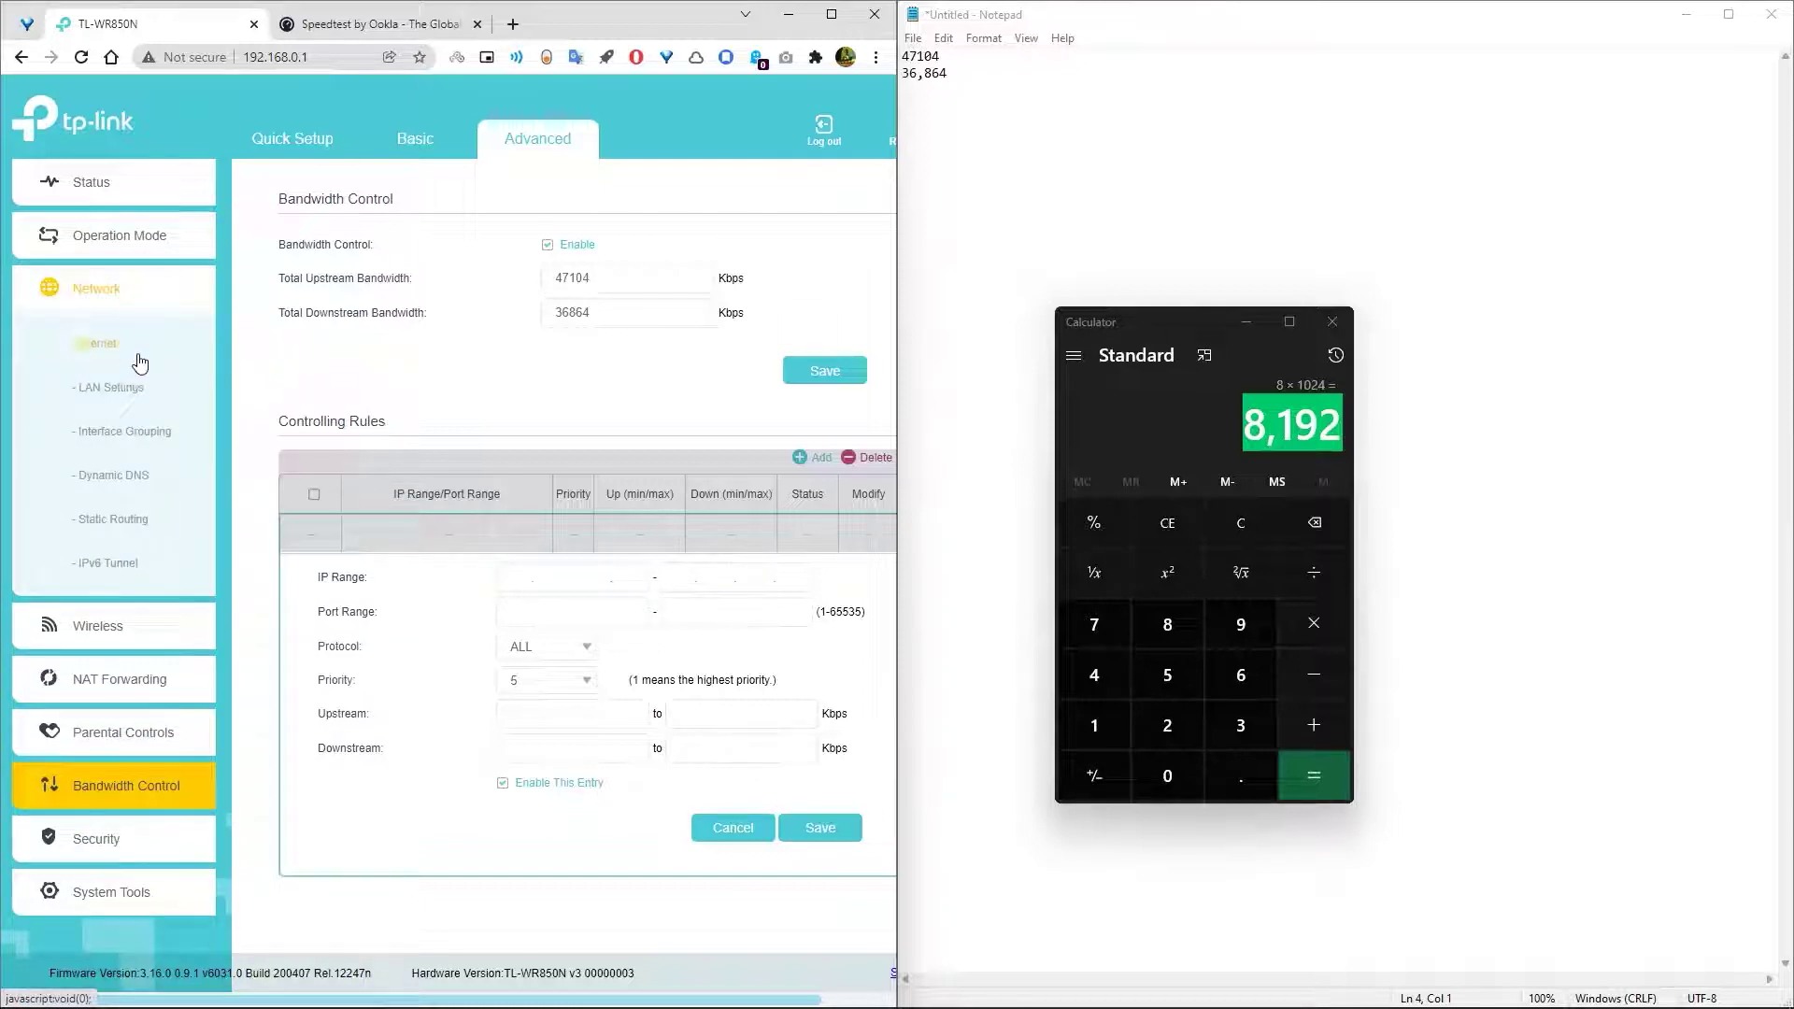
left_click(122, 393)
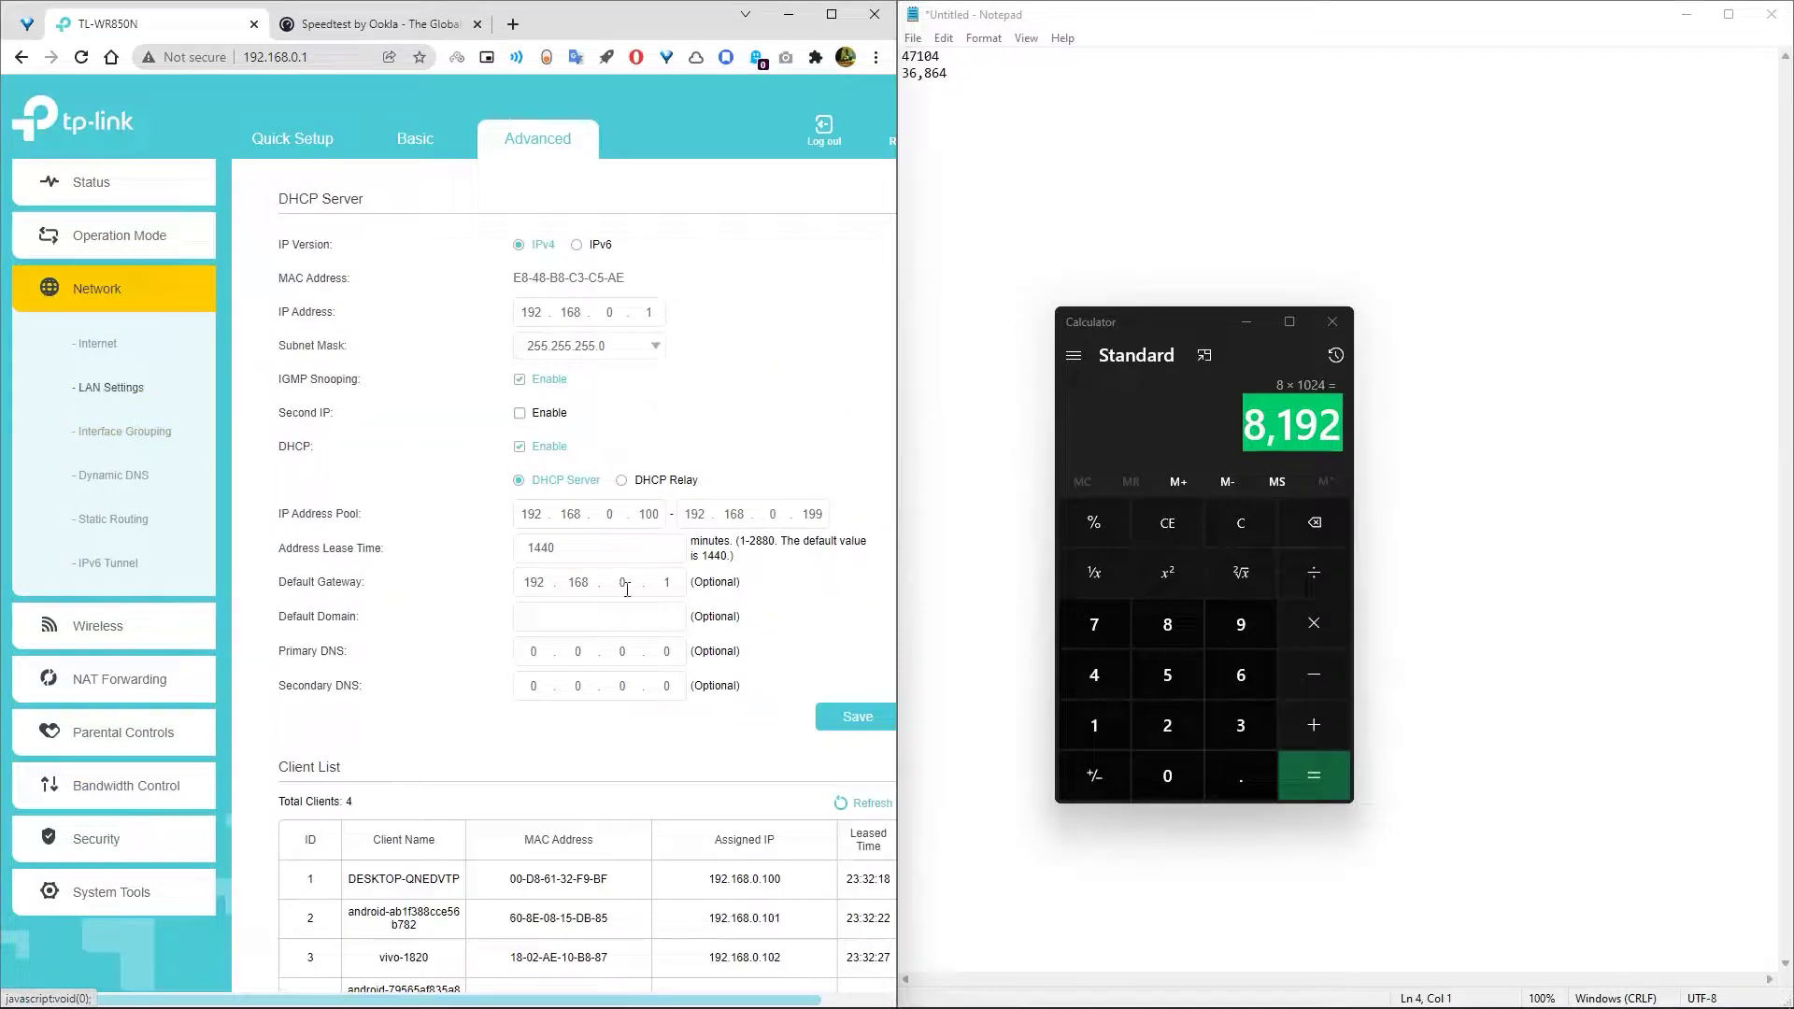
scroll(501, 834, "down", 2)
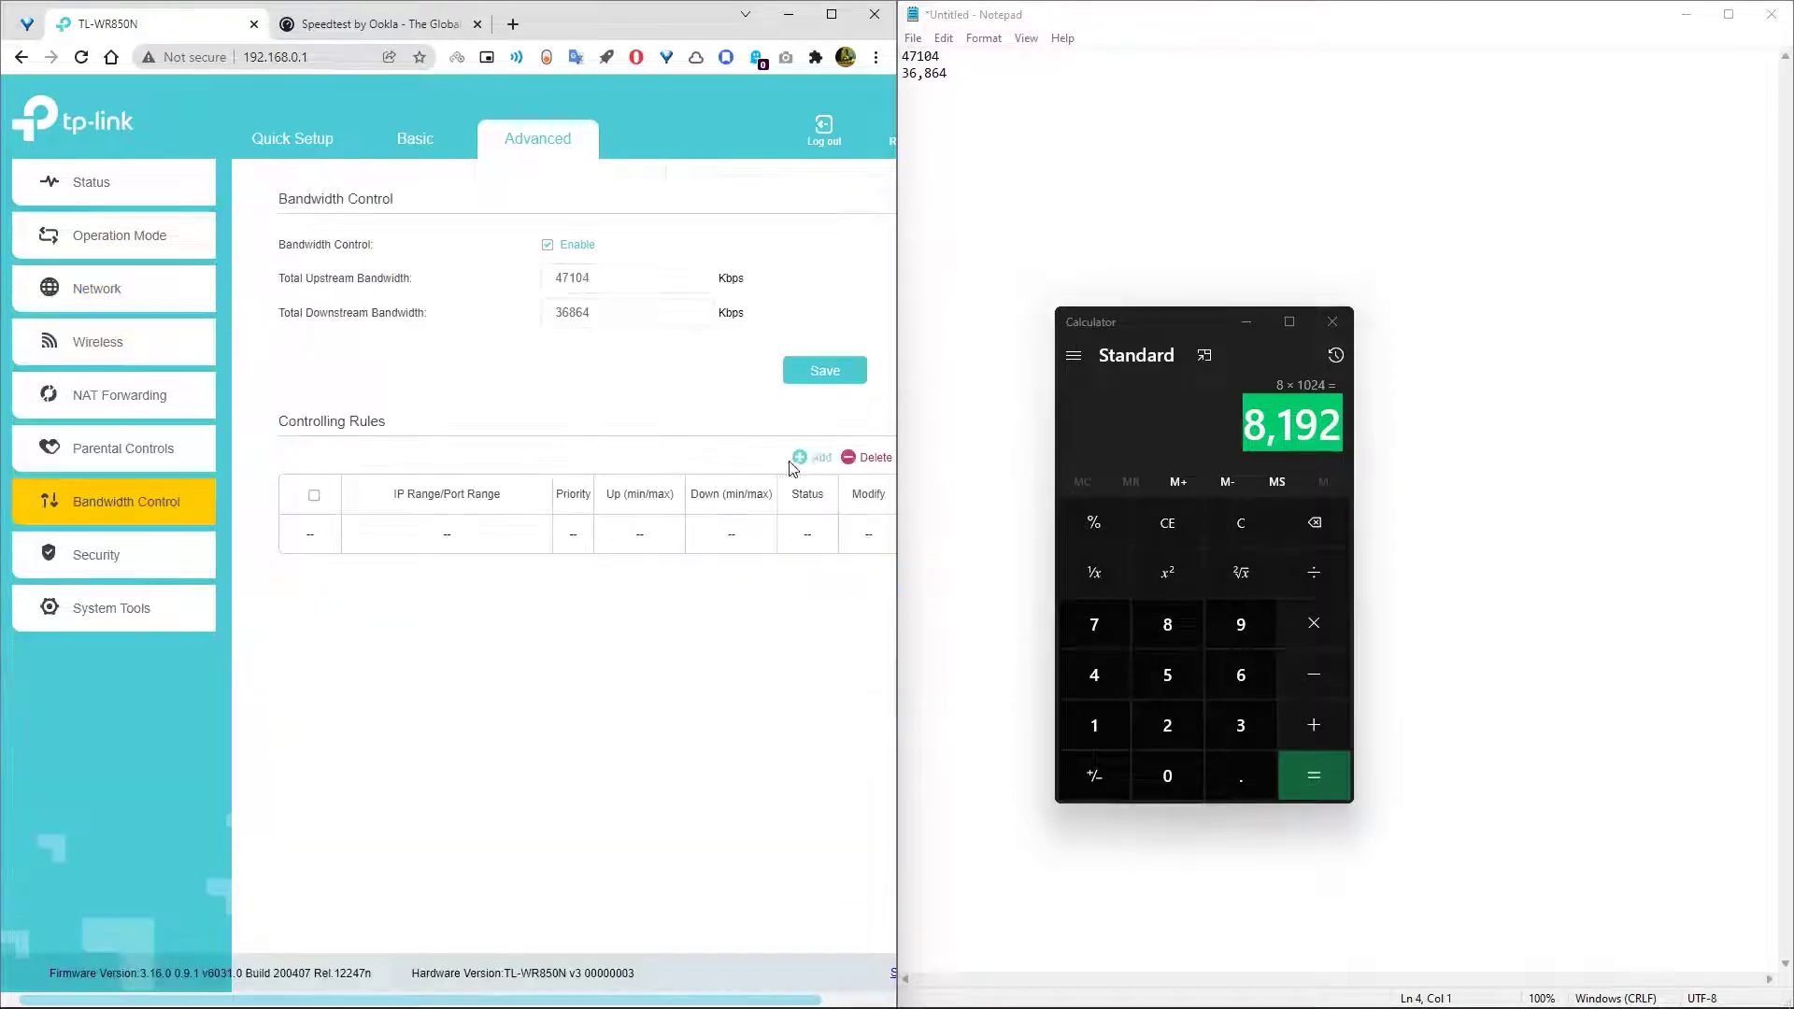
left_click(812, 457)
- Enter 192.168.0.102 as the rule's starting IP, keeping Protocol ALL and Priority 5
left_click(502, 578)
type("1")
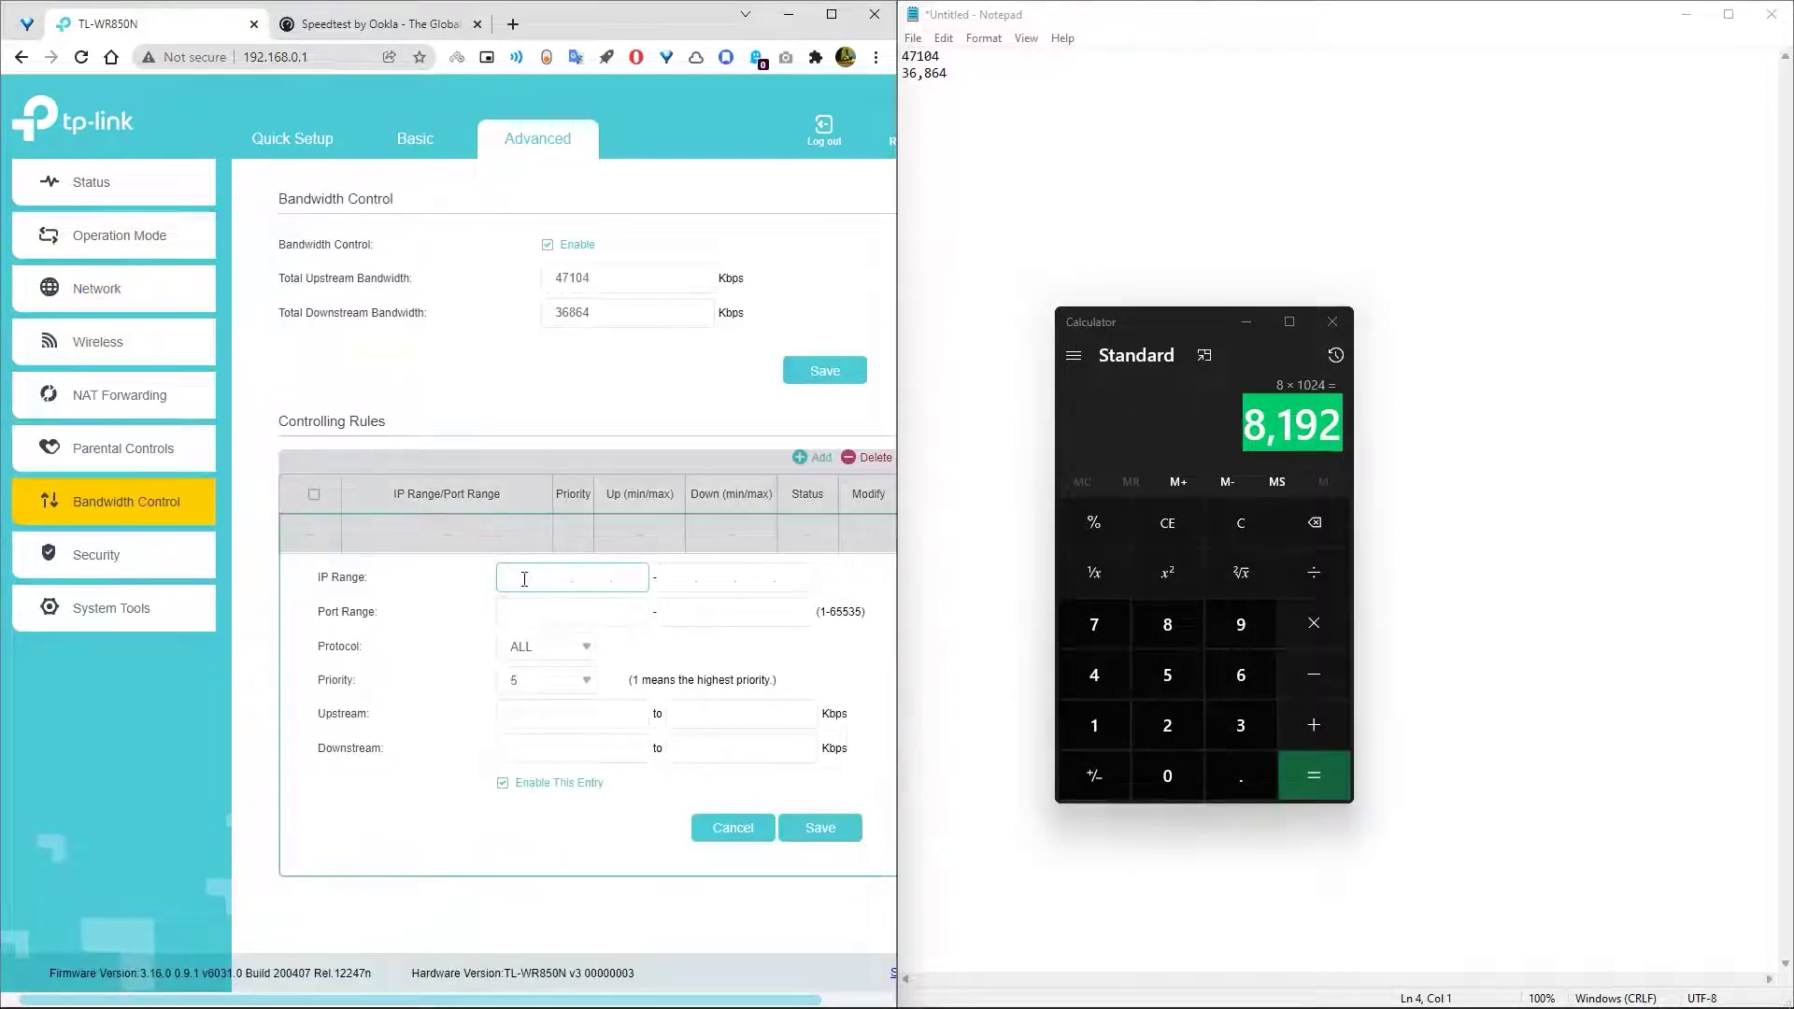
type("92.168.0.10")
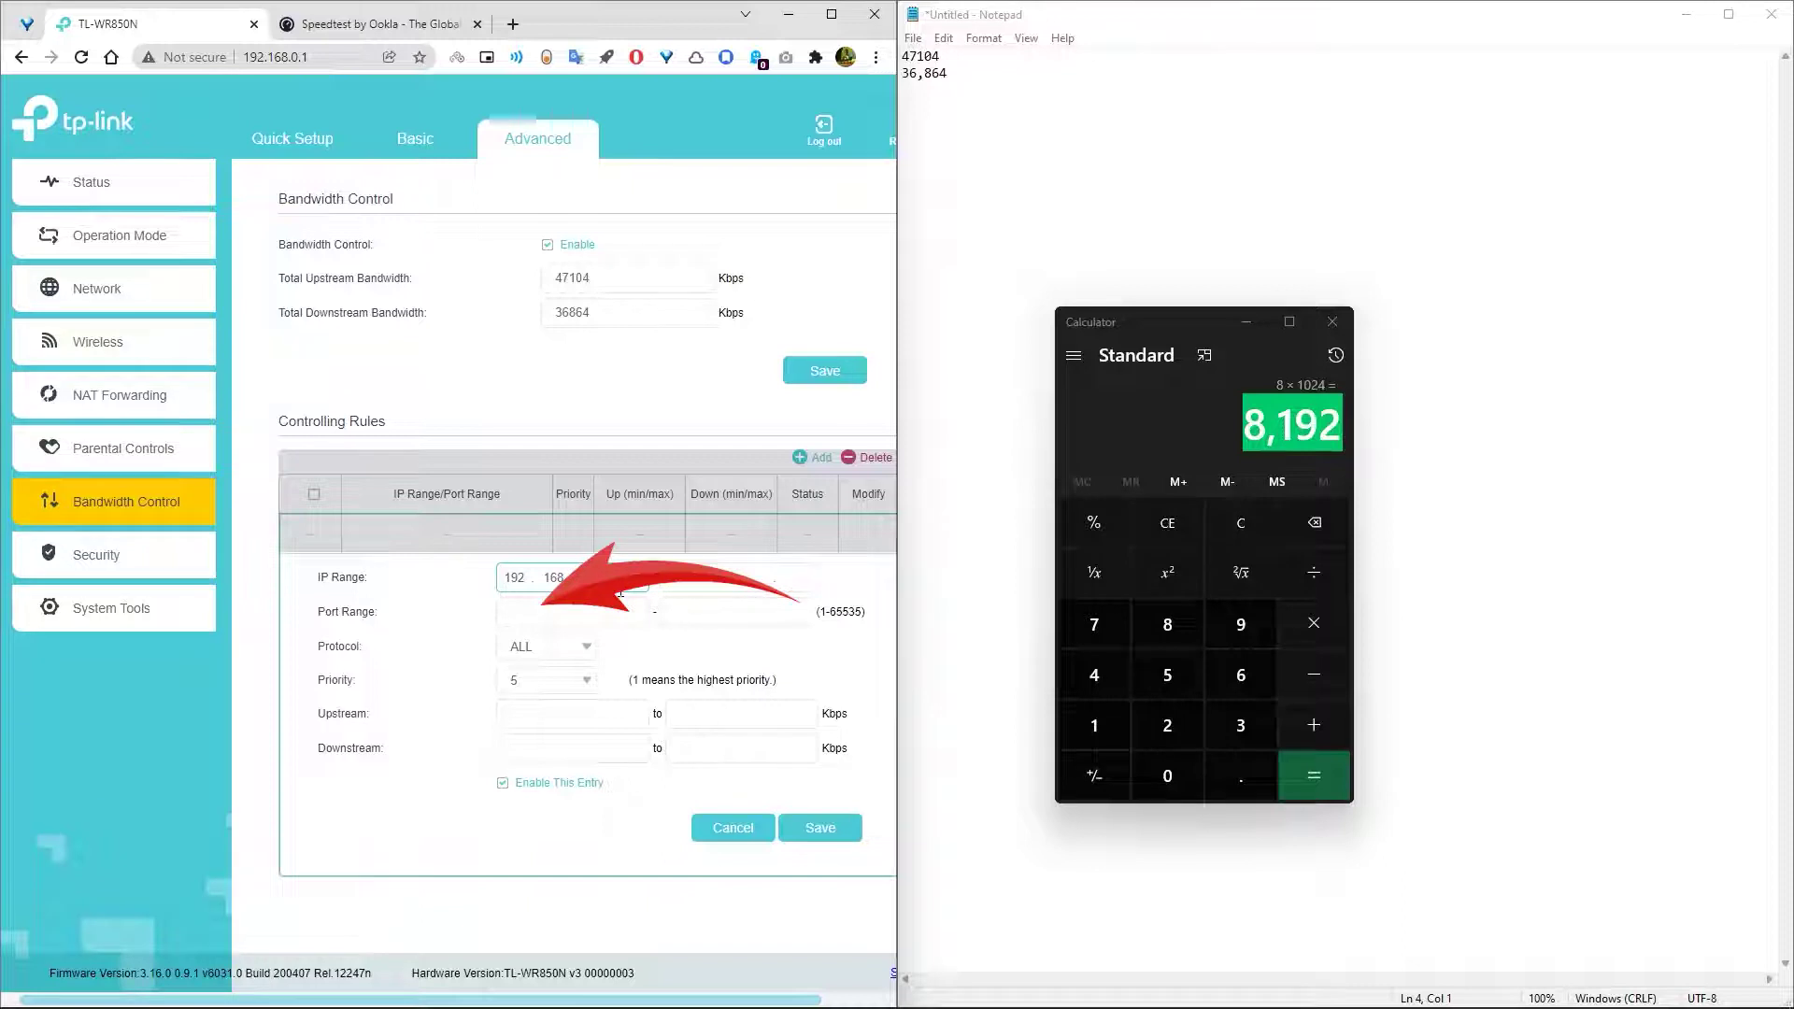
type("2")
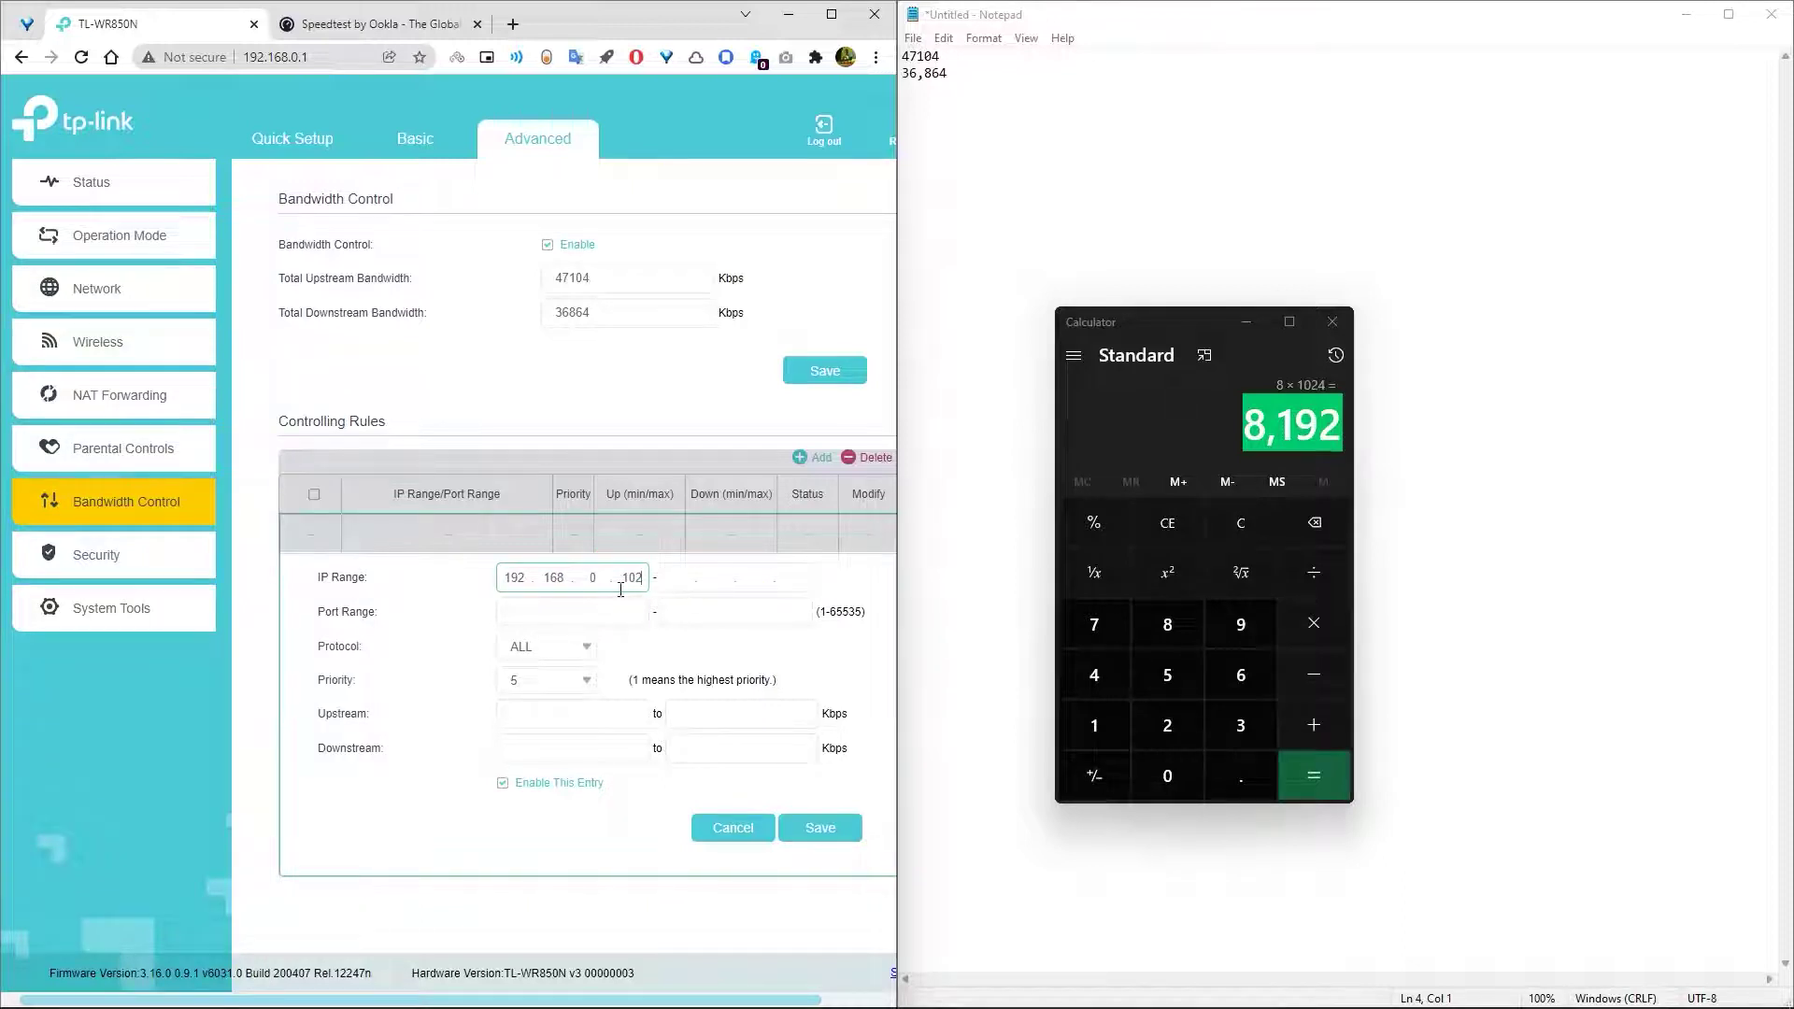
left_click(556, 651)
left_click(556, 651)
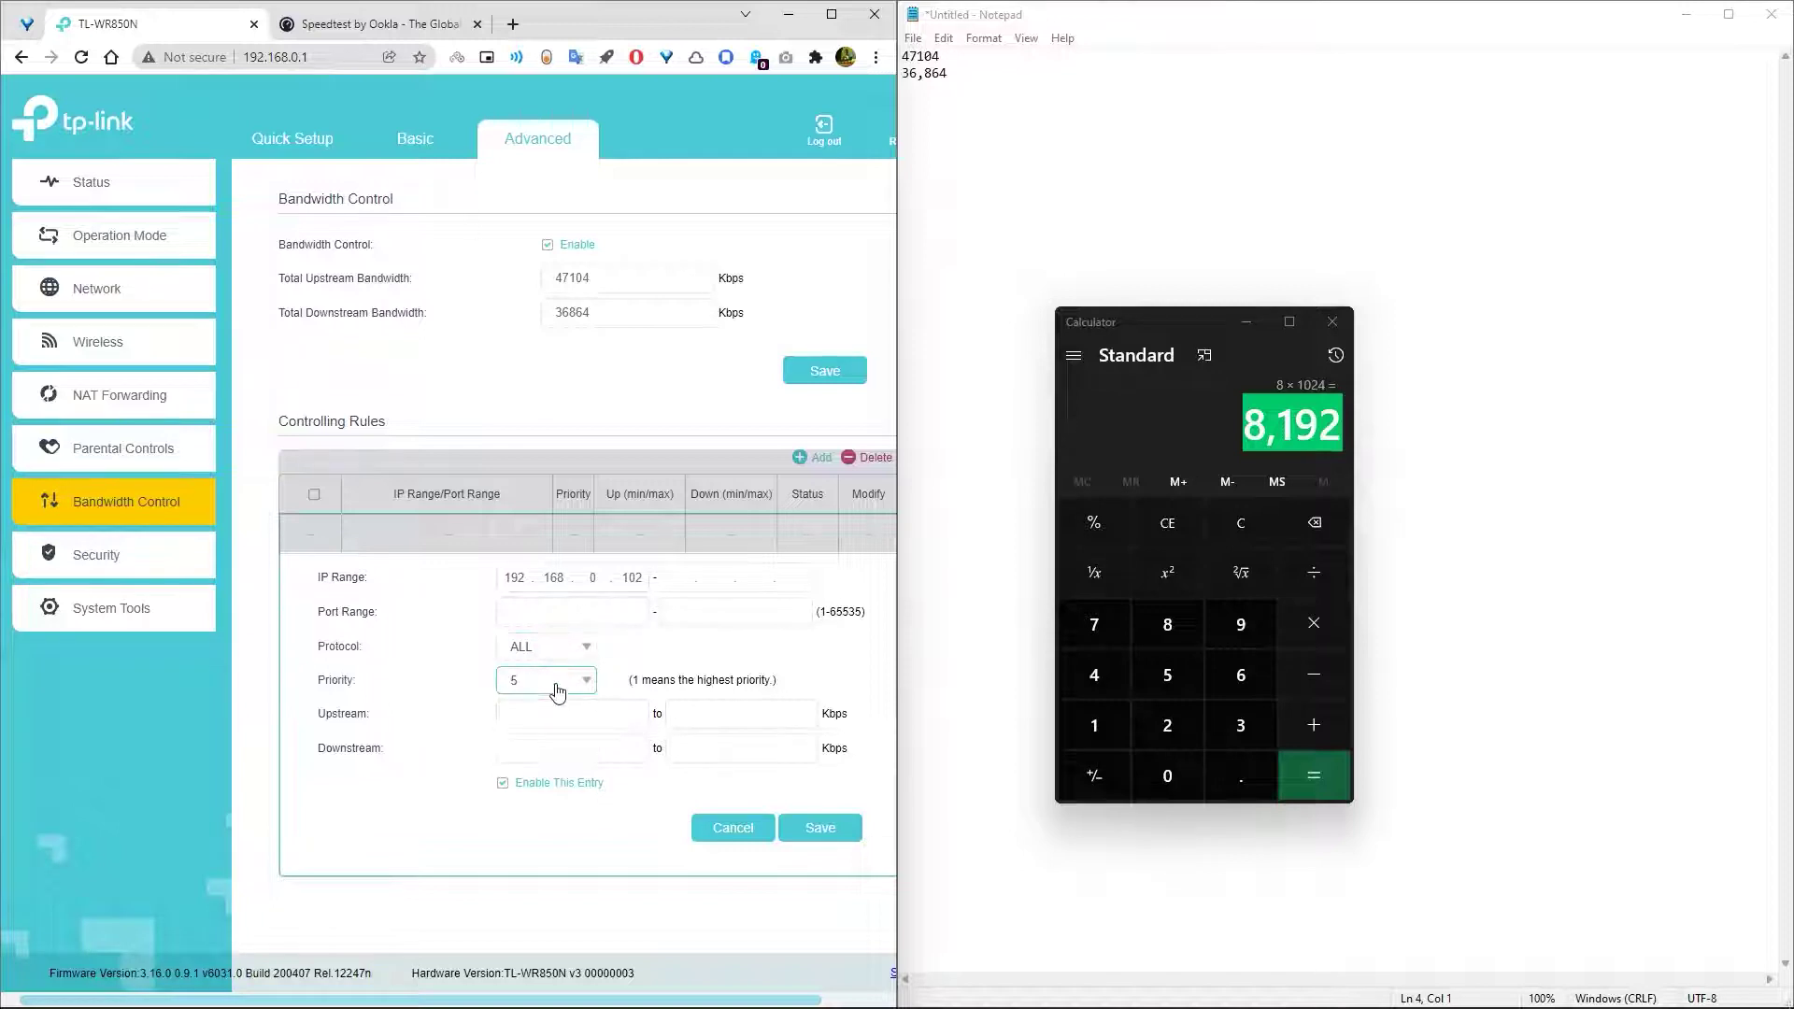
left_click(558, 687)
scroll(556, 803, "down", 1)
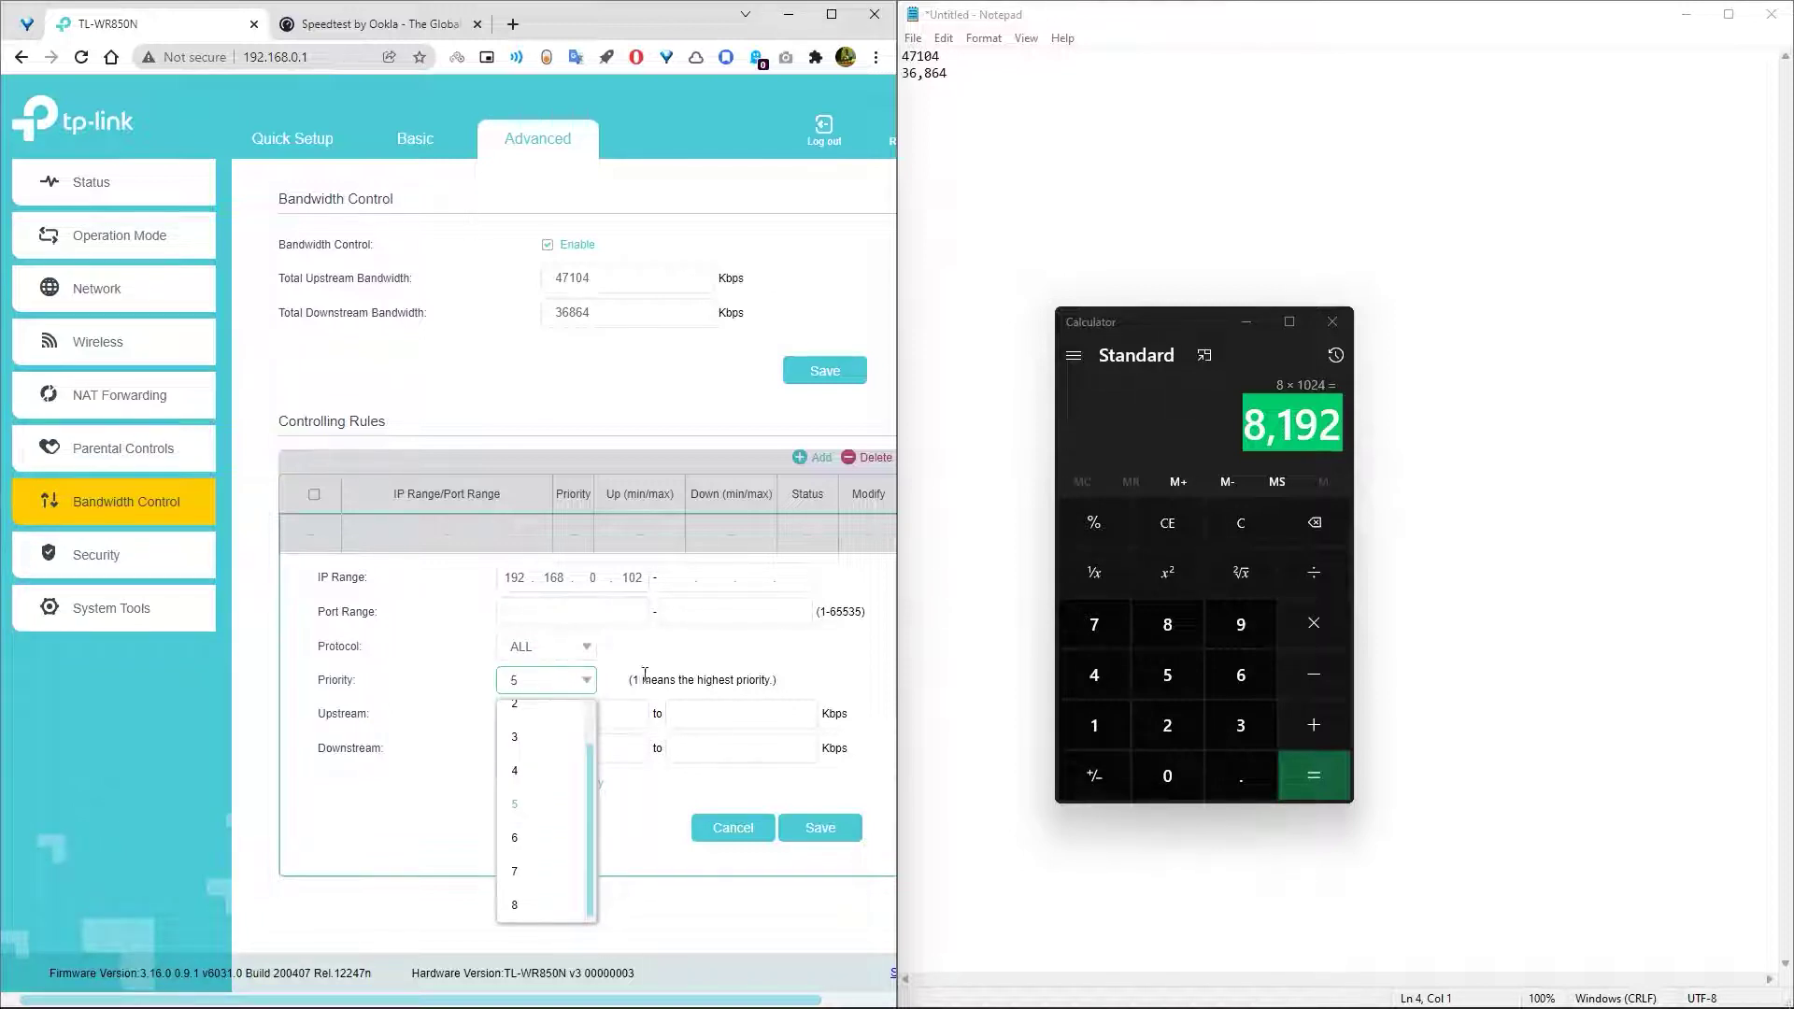
left_click_drag(632, 680, 787, 683)
left_click(787, 683)
- Compute 8 × 1024 = 8192 in Calculator for the minimum bandwidth
left_click(517, 713)
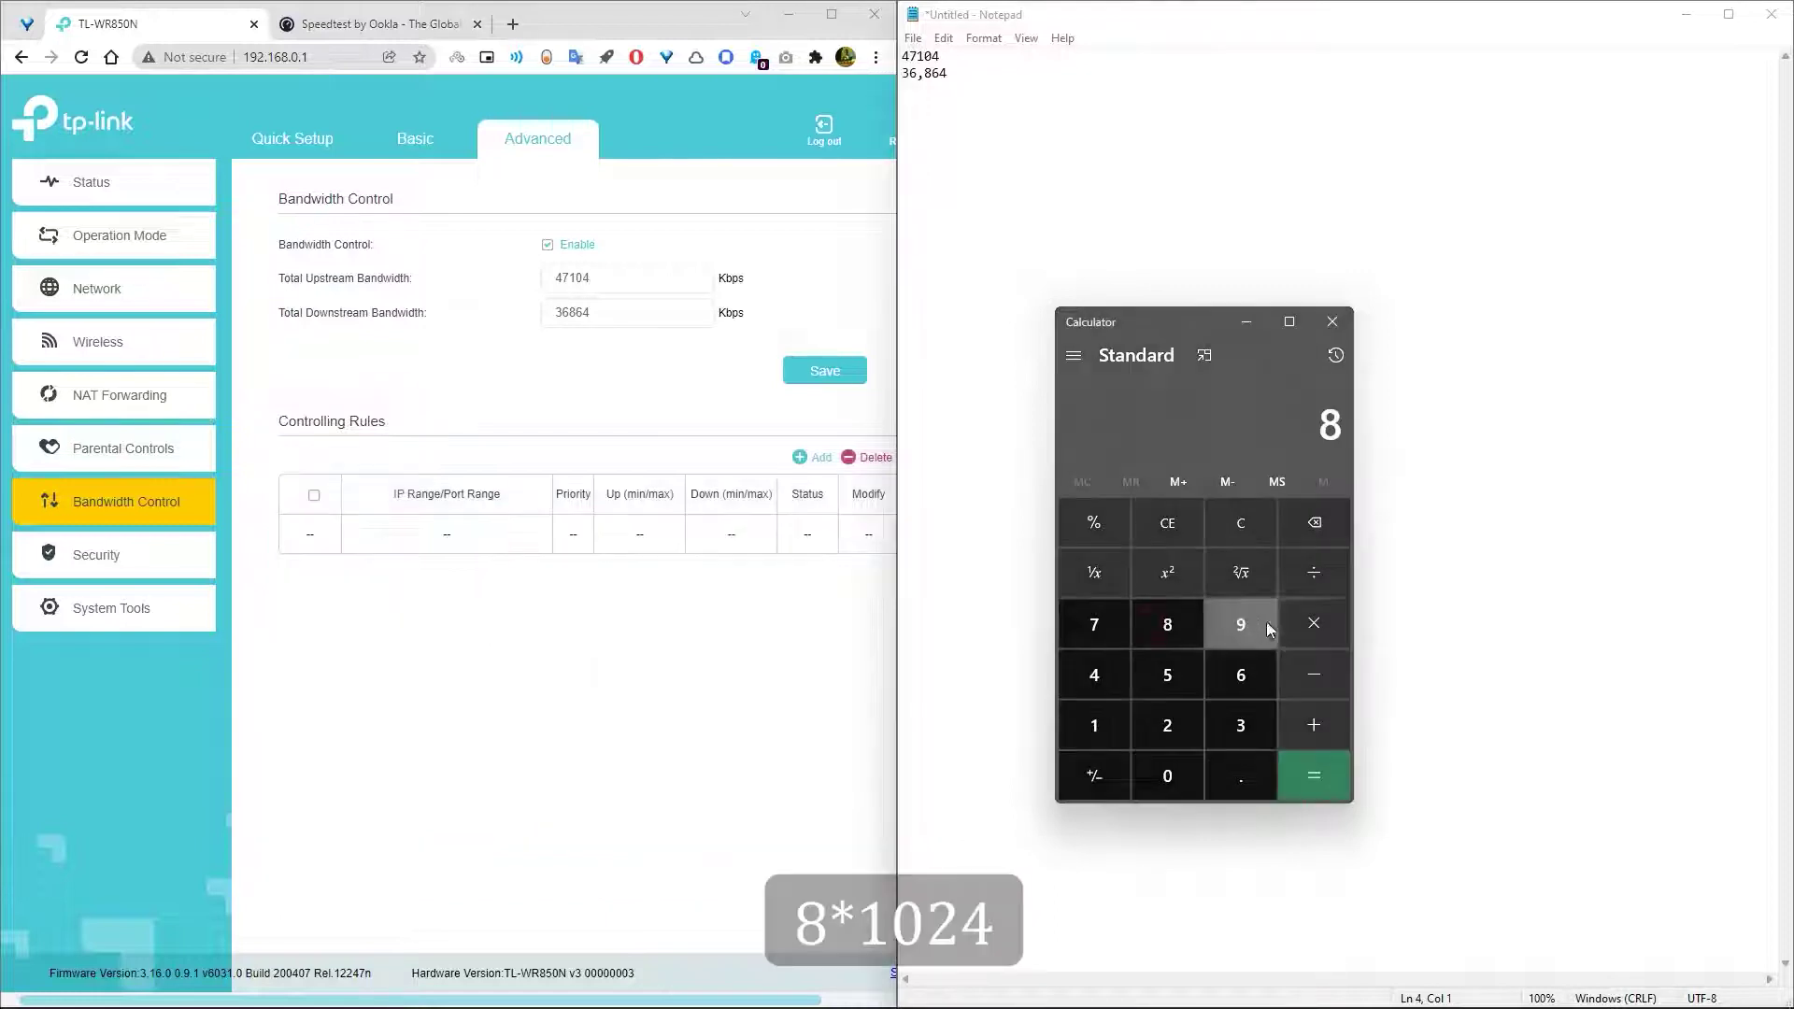
left_click(1314, 623)
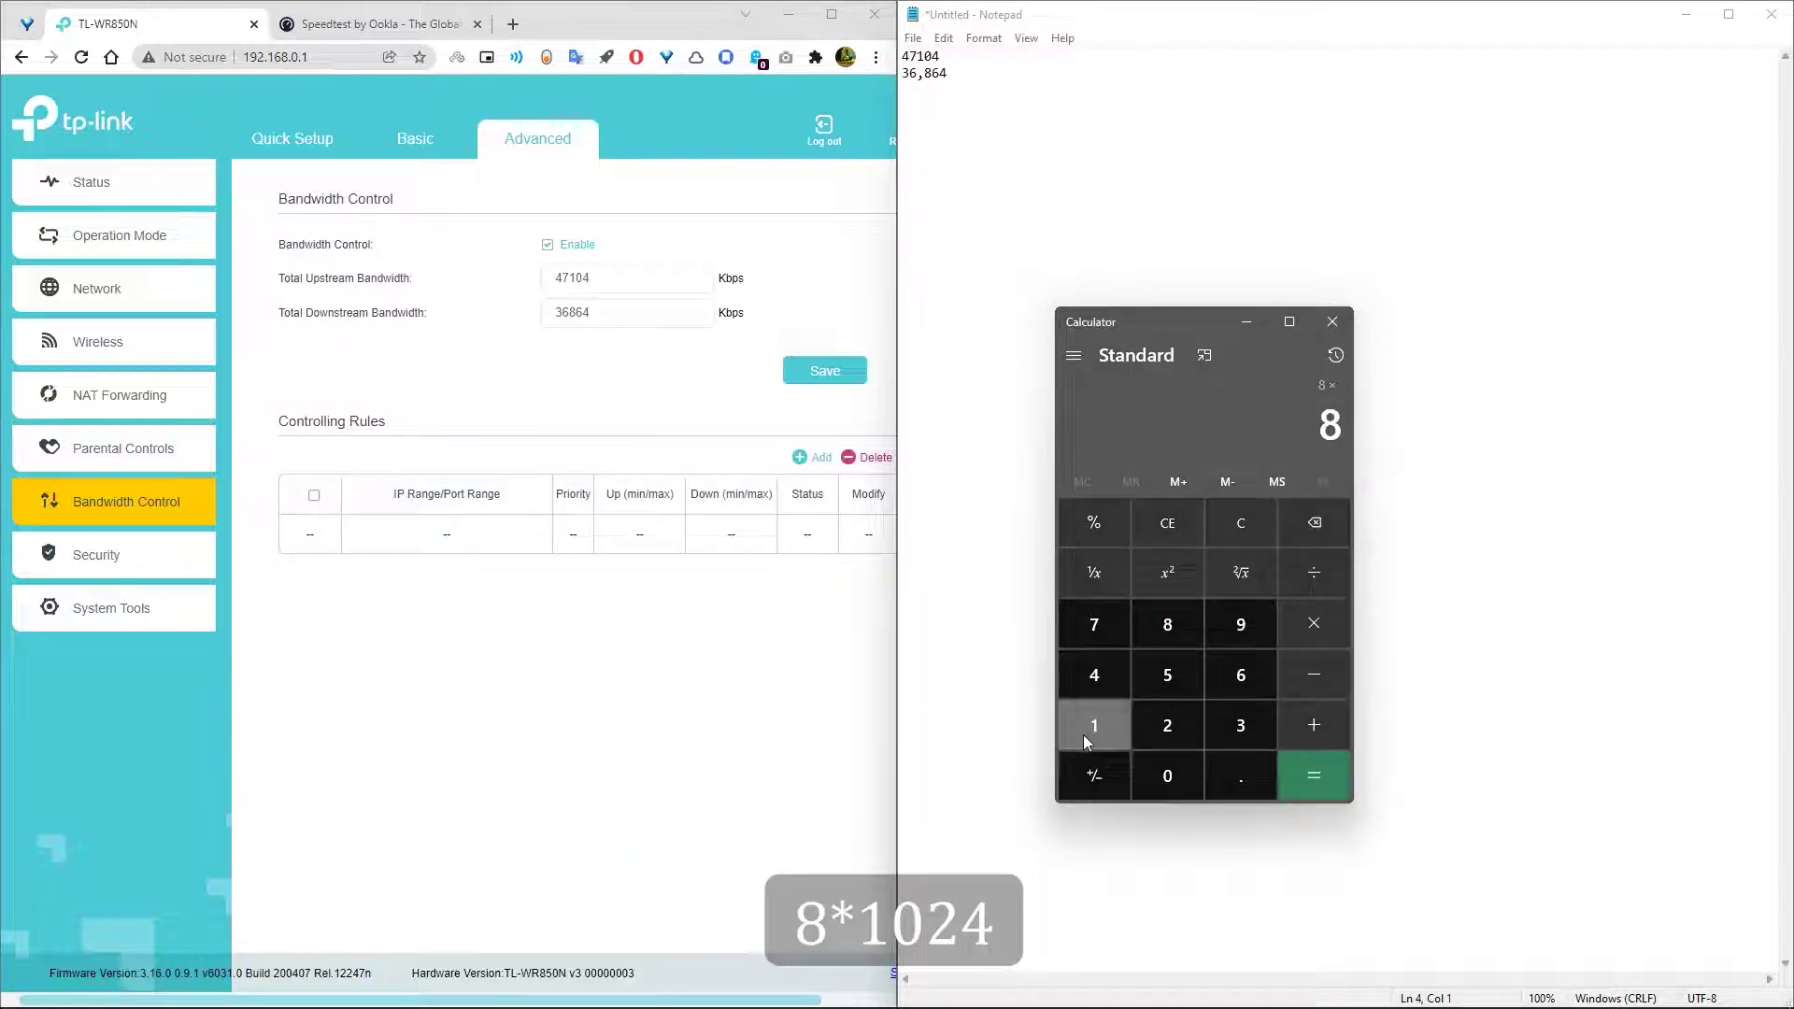
left_click(1087, 731)
left_click(1162, 775)
left_click(1165, 724)
left_click(1094, 675)
left_click(1290, 768)
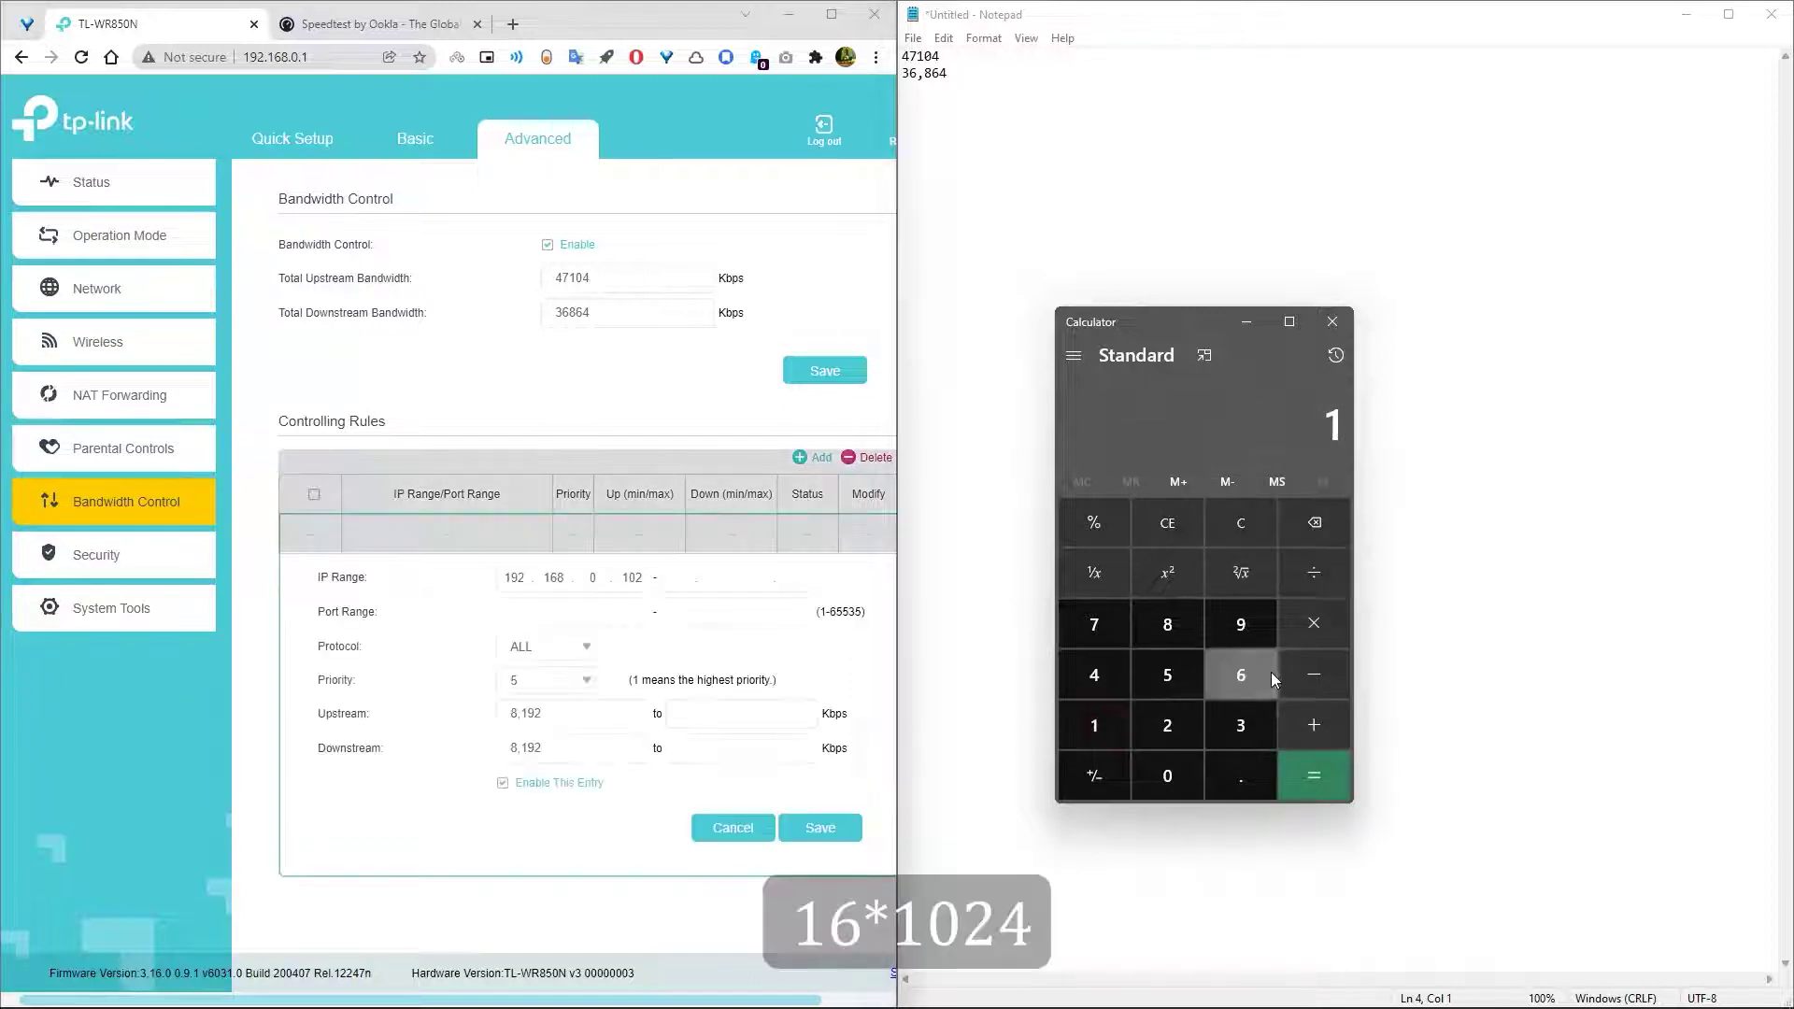
- Compute 16 × 1024 = 16384 in Calculator for the maximum bandwidth
left_click(1241, 674)
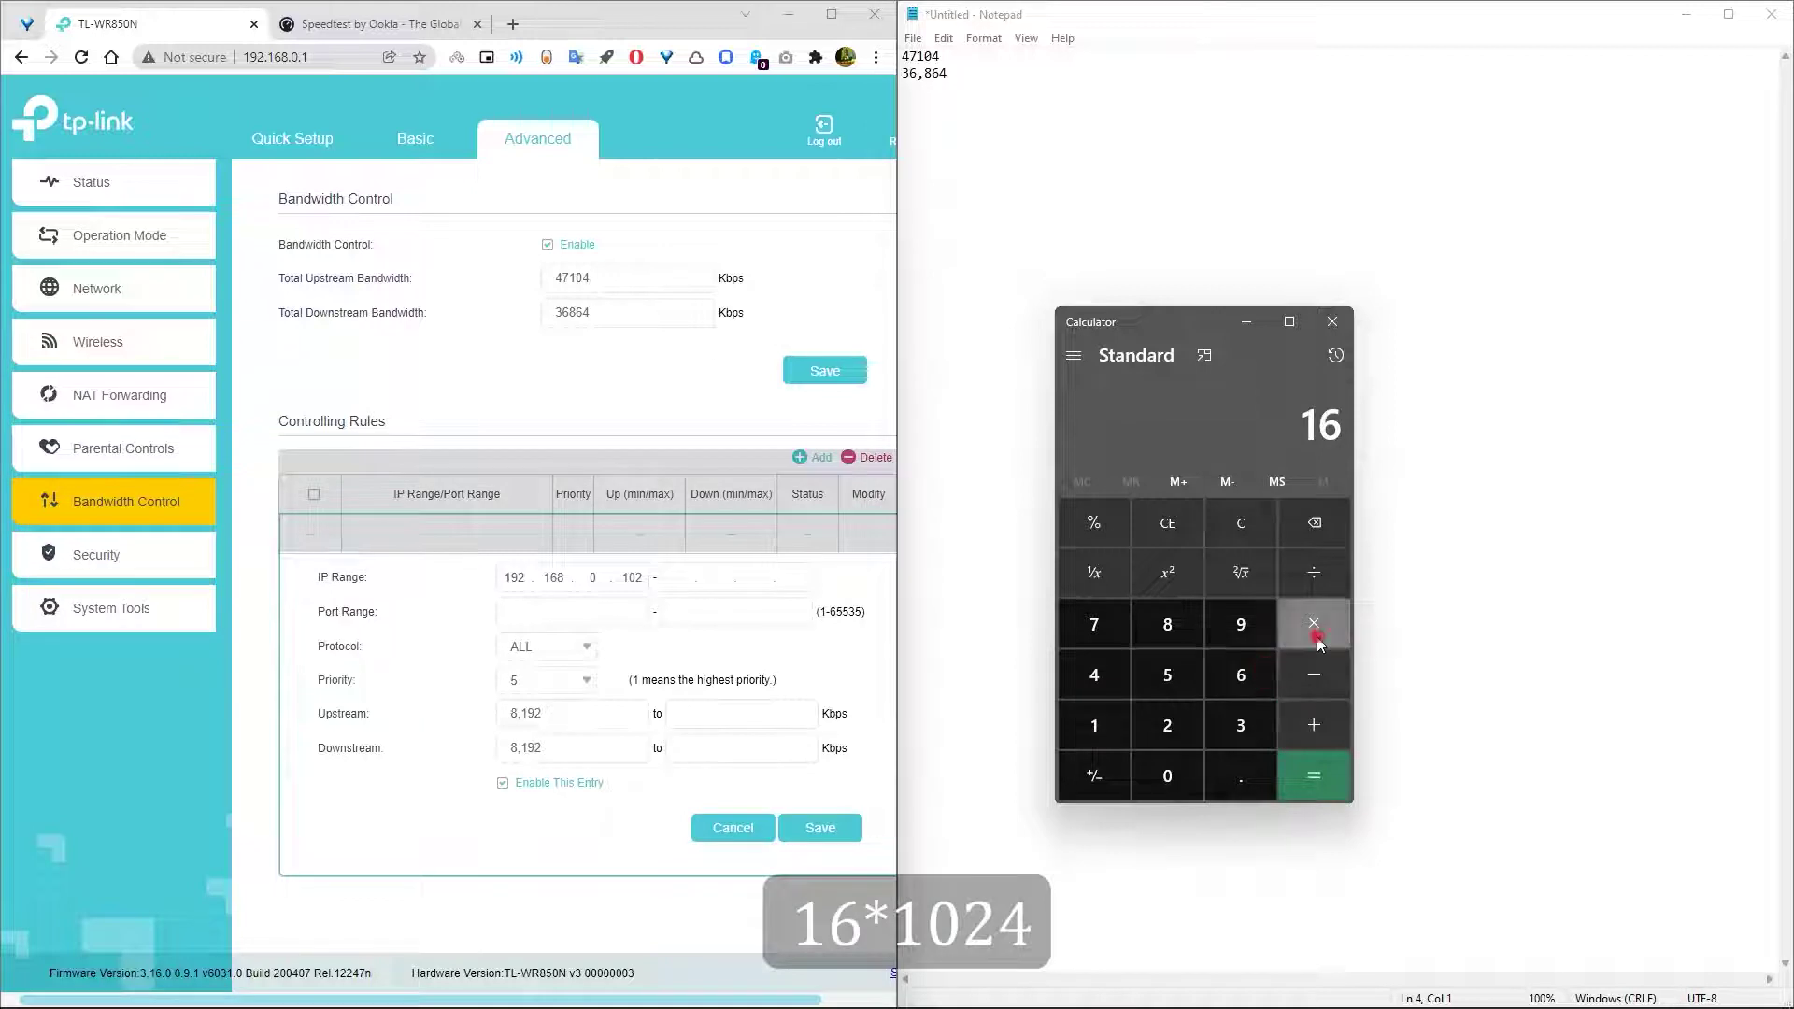
left_click(1314, 623)
left_click(1094, 725)
left_click(1167, 776)
left_click(1168, 725)
left_click(1094, 675)
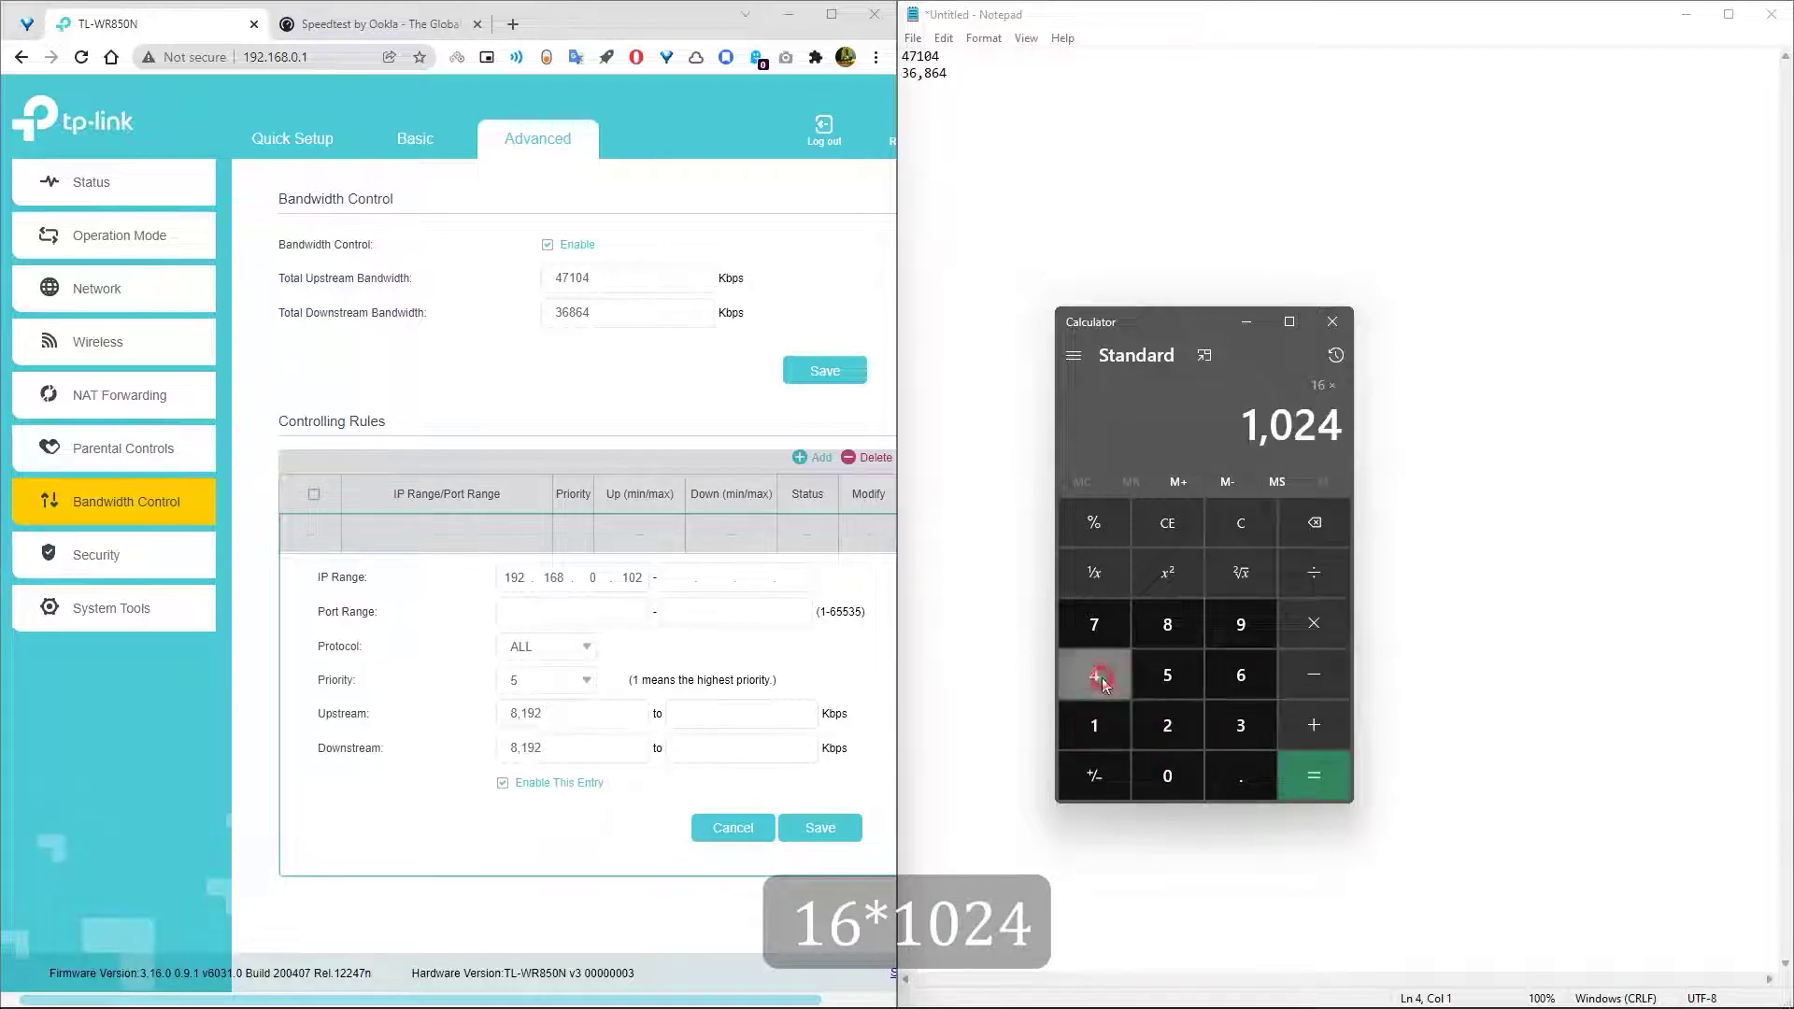
left_click(1306, 772)
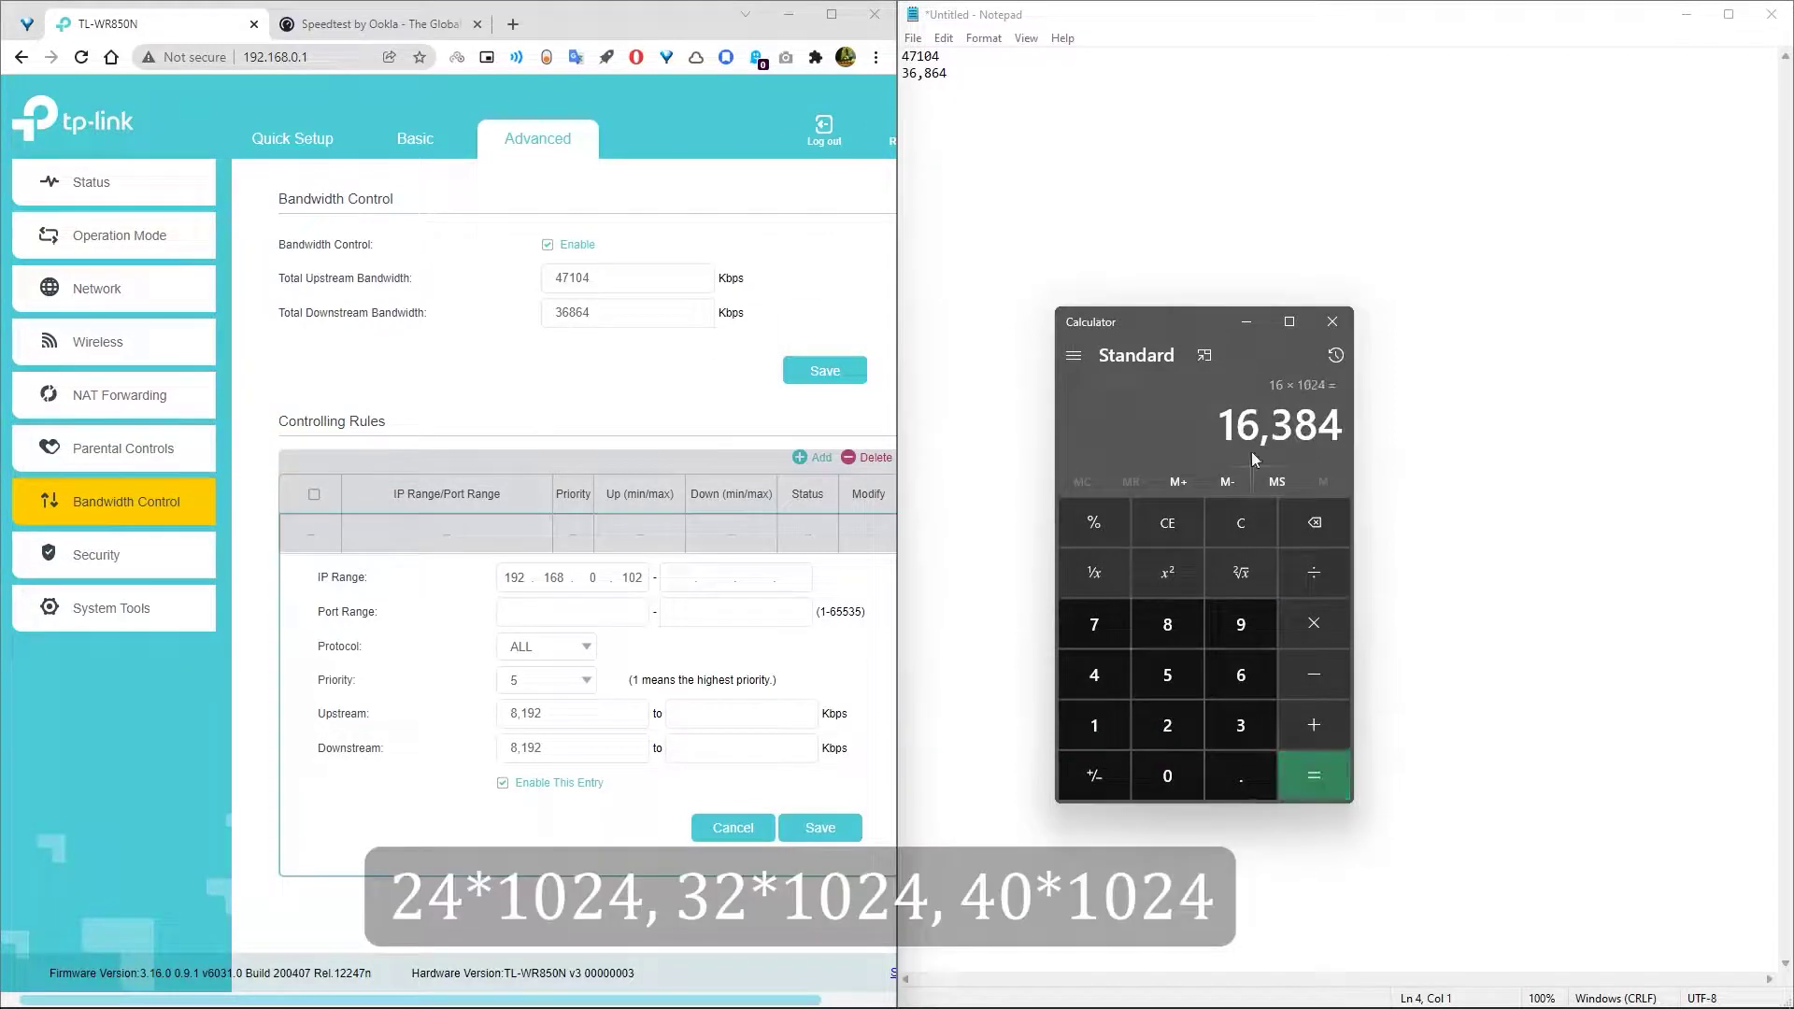
- Paste 8,192 and 16,384 into the upstream and downstream minimum and maximum boxes
left_click_drag(1222, 425, 1350, 429)
key("ctrl+c")
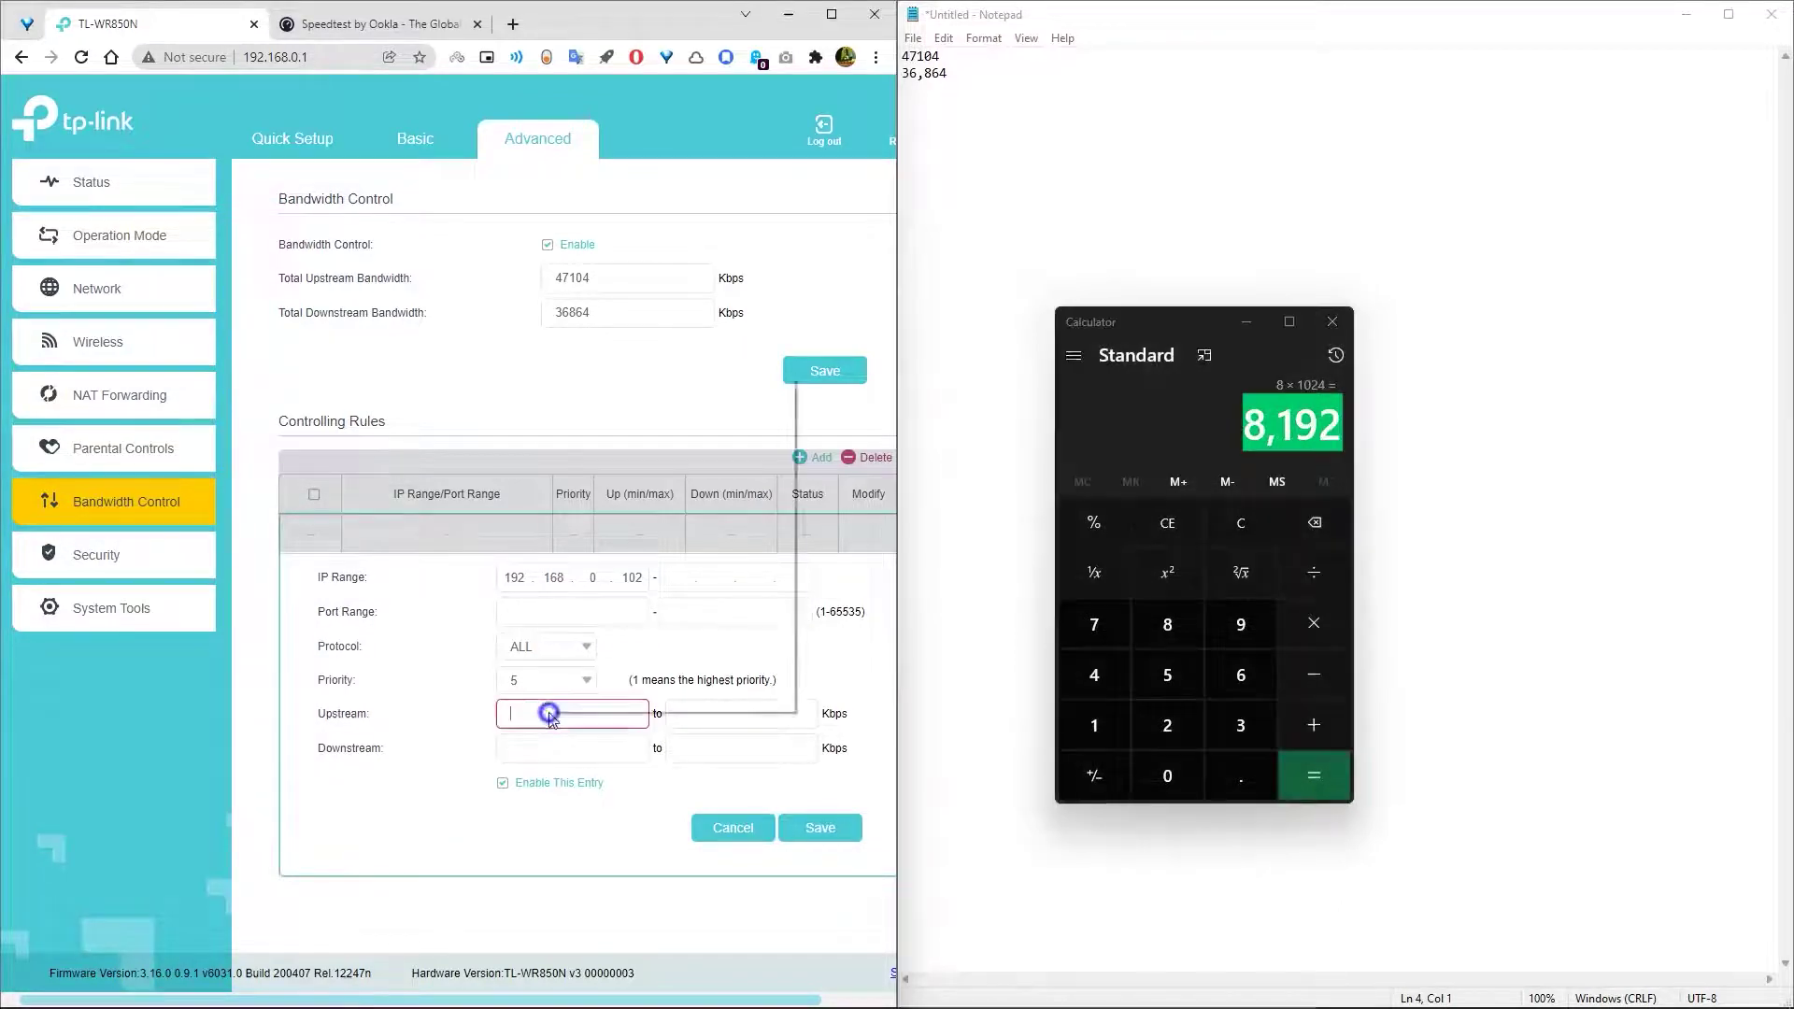
right_click(549, 709)
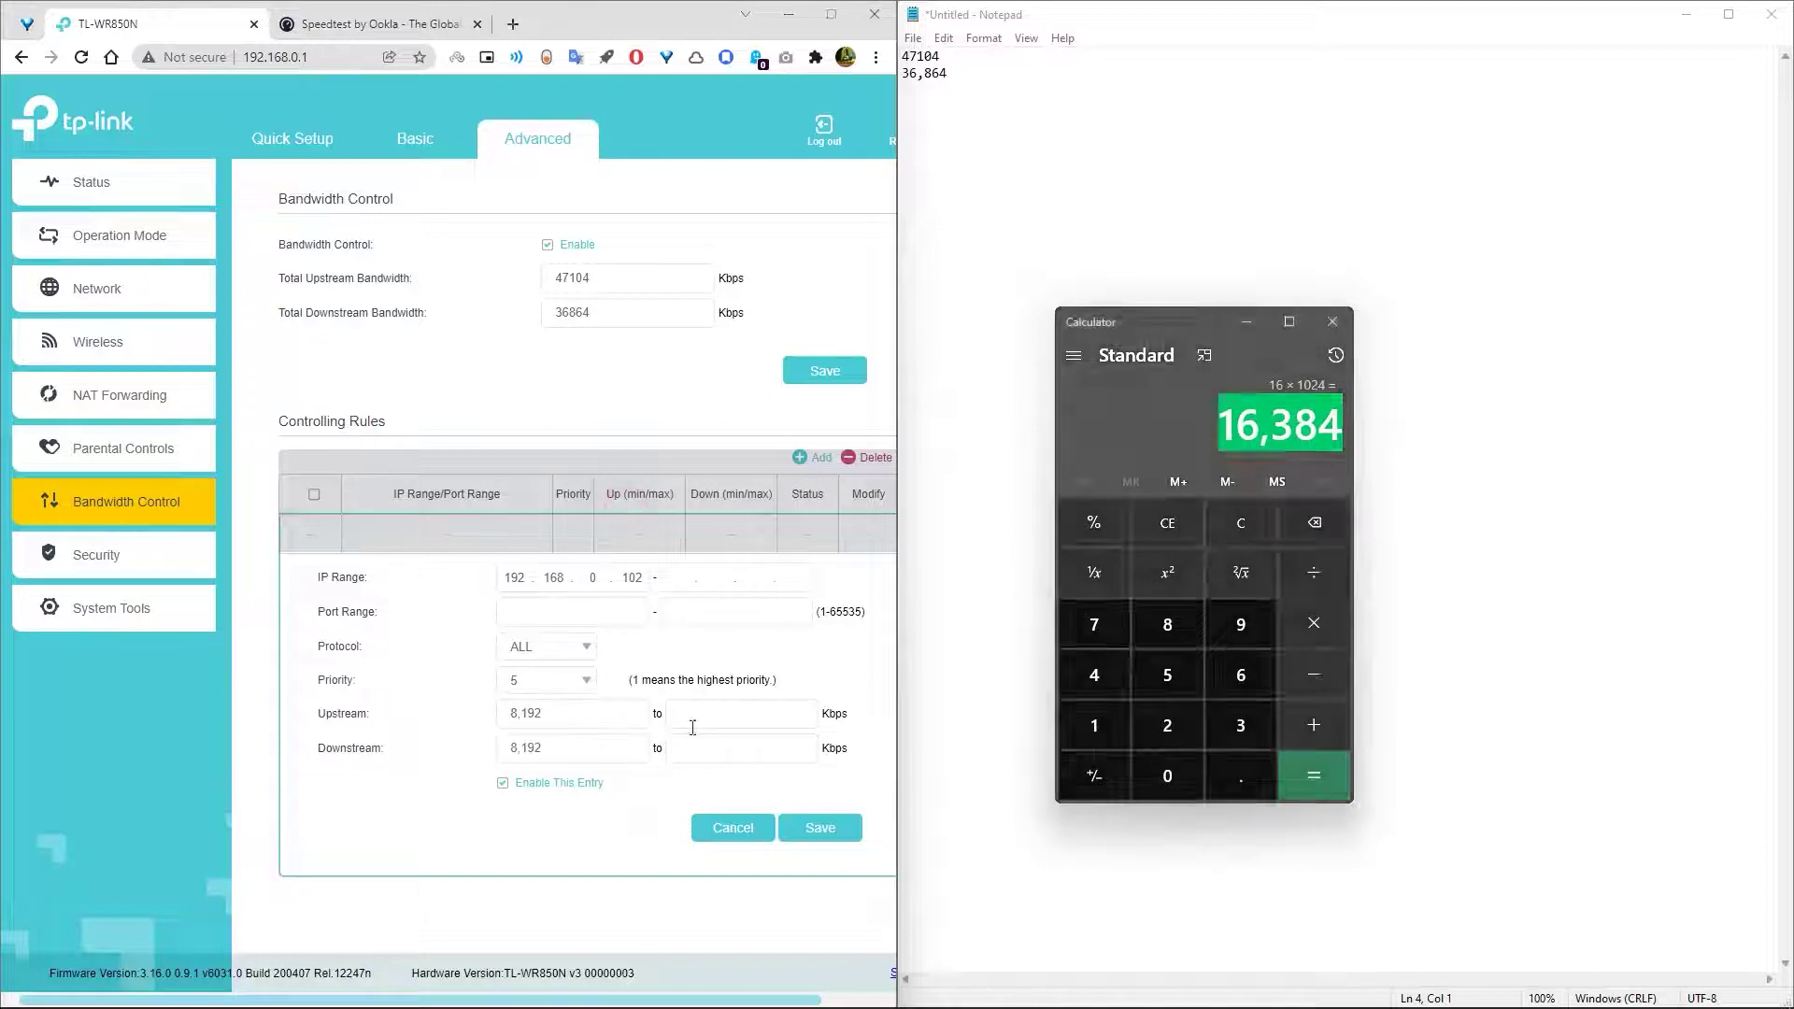
right_click(693, 728)
left_click(743, 535)
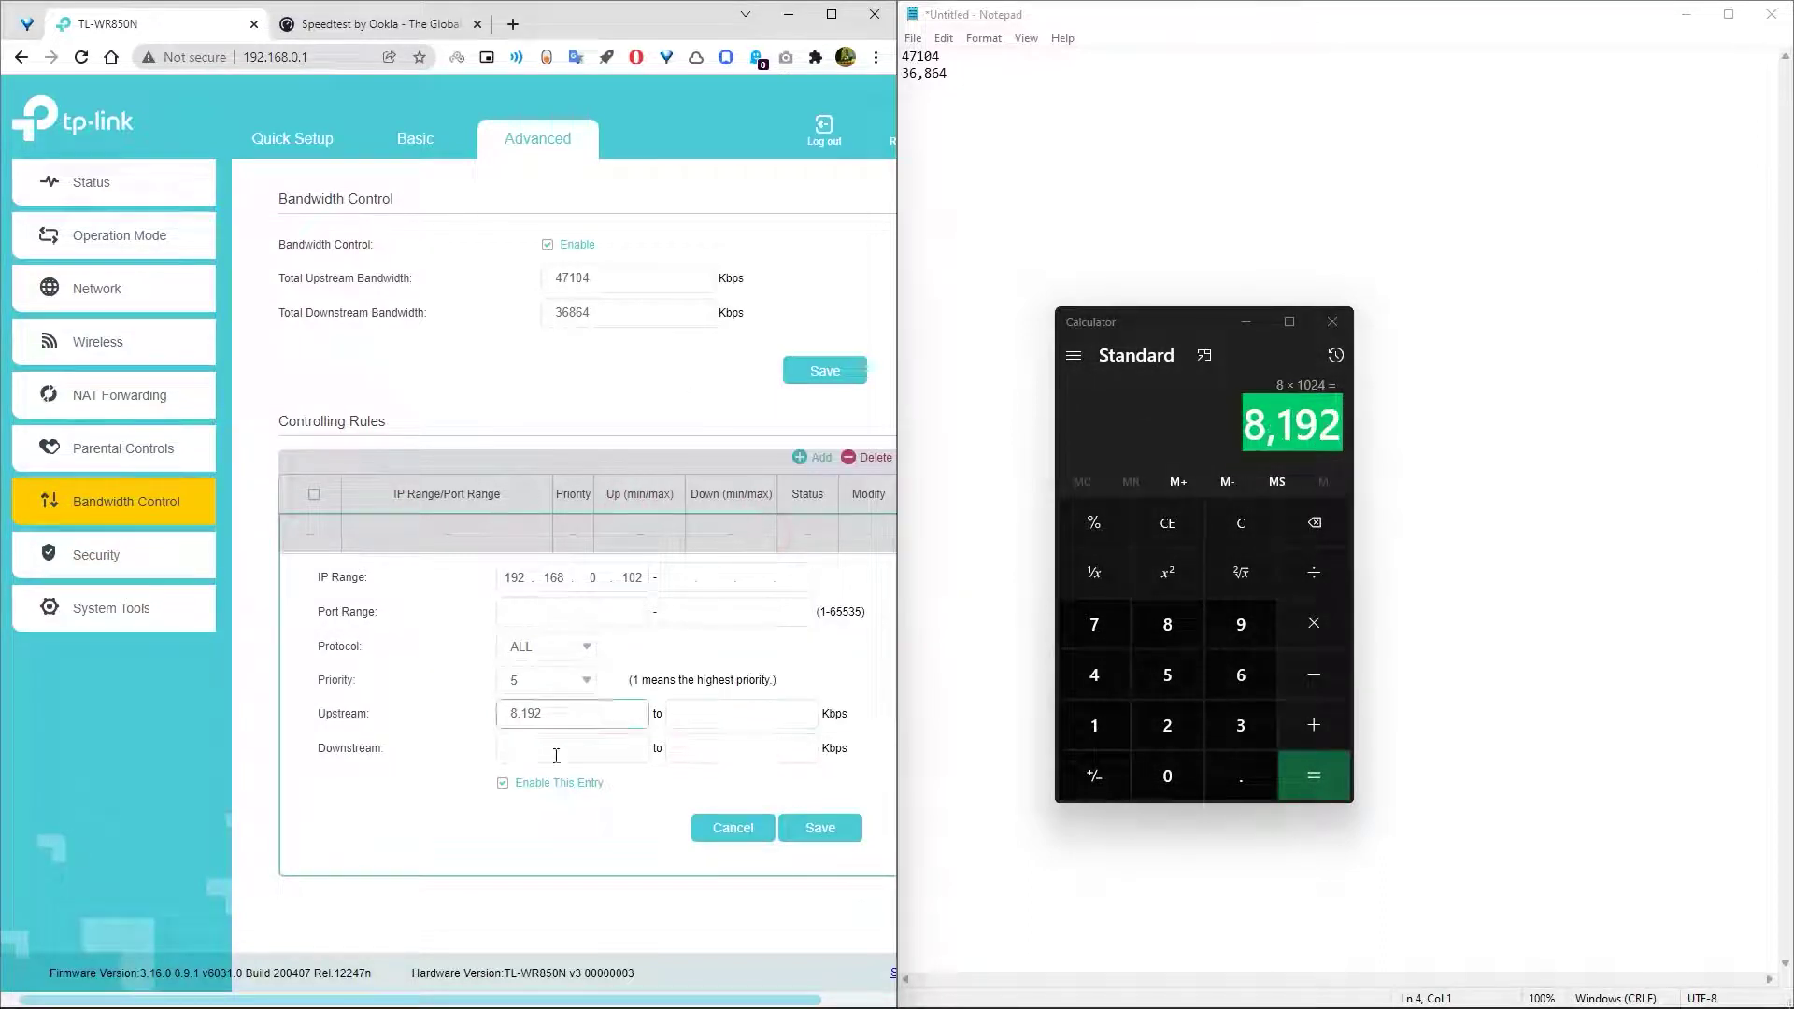
left_click(556, 748)
right_click(553, 751)
left_click(598, 559)
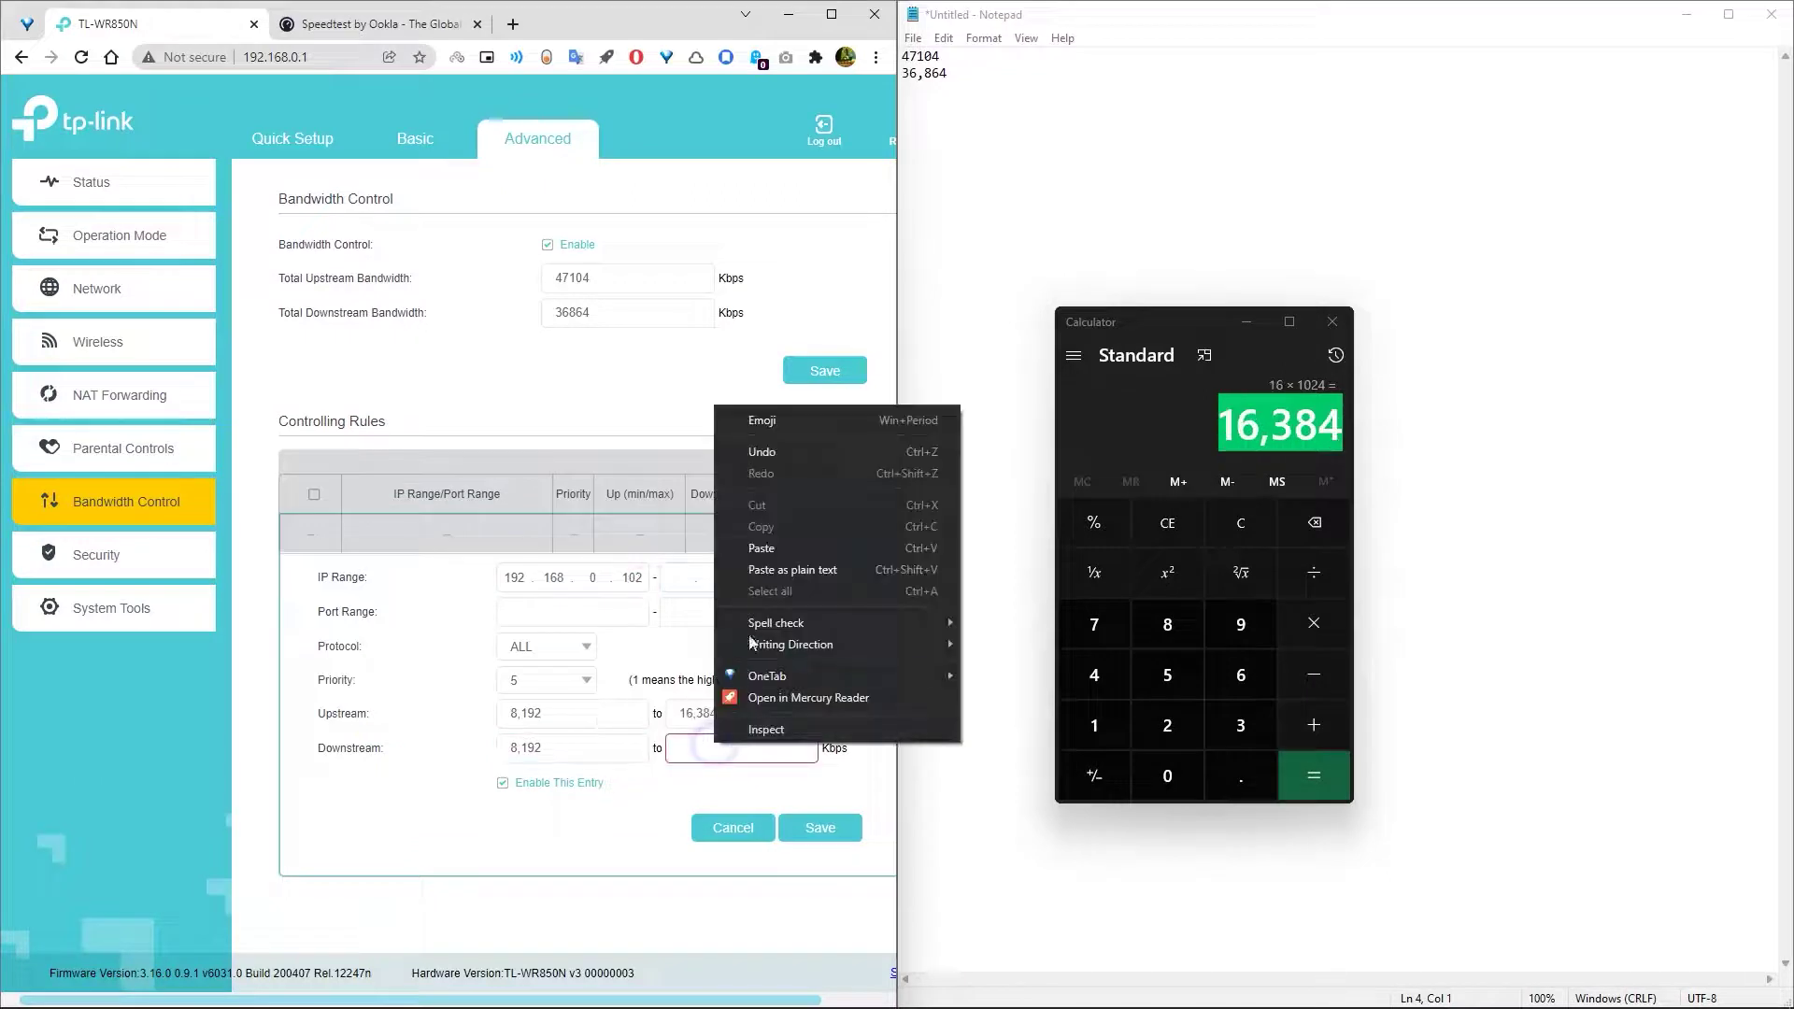
left_click(762, 547)
- Remove the commas from all four bandwidth values and save the rule
left_click(542, 716)
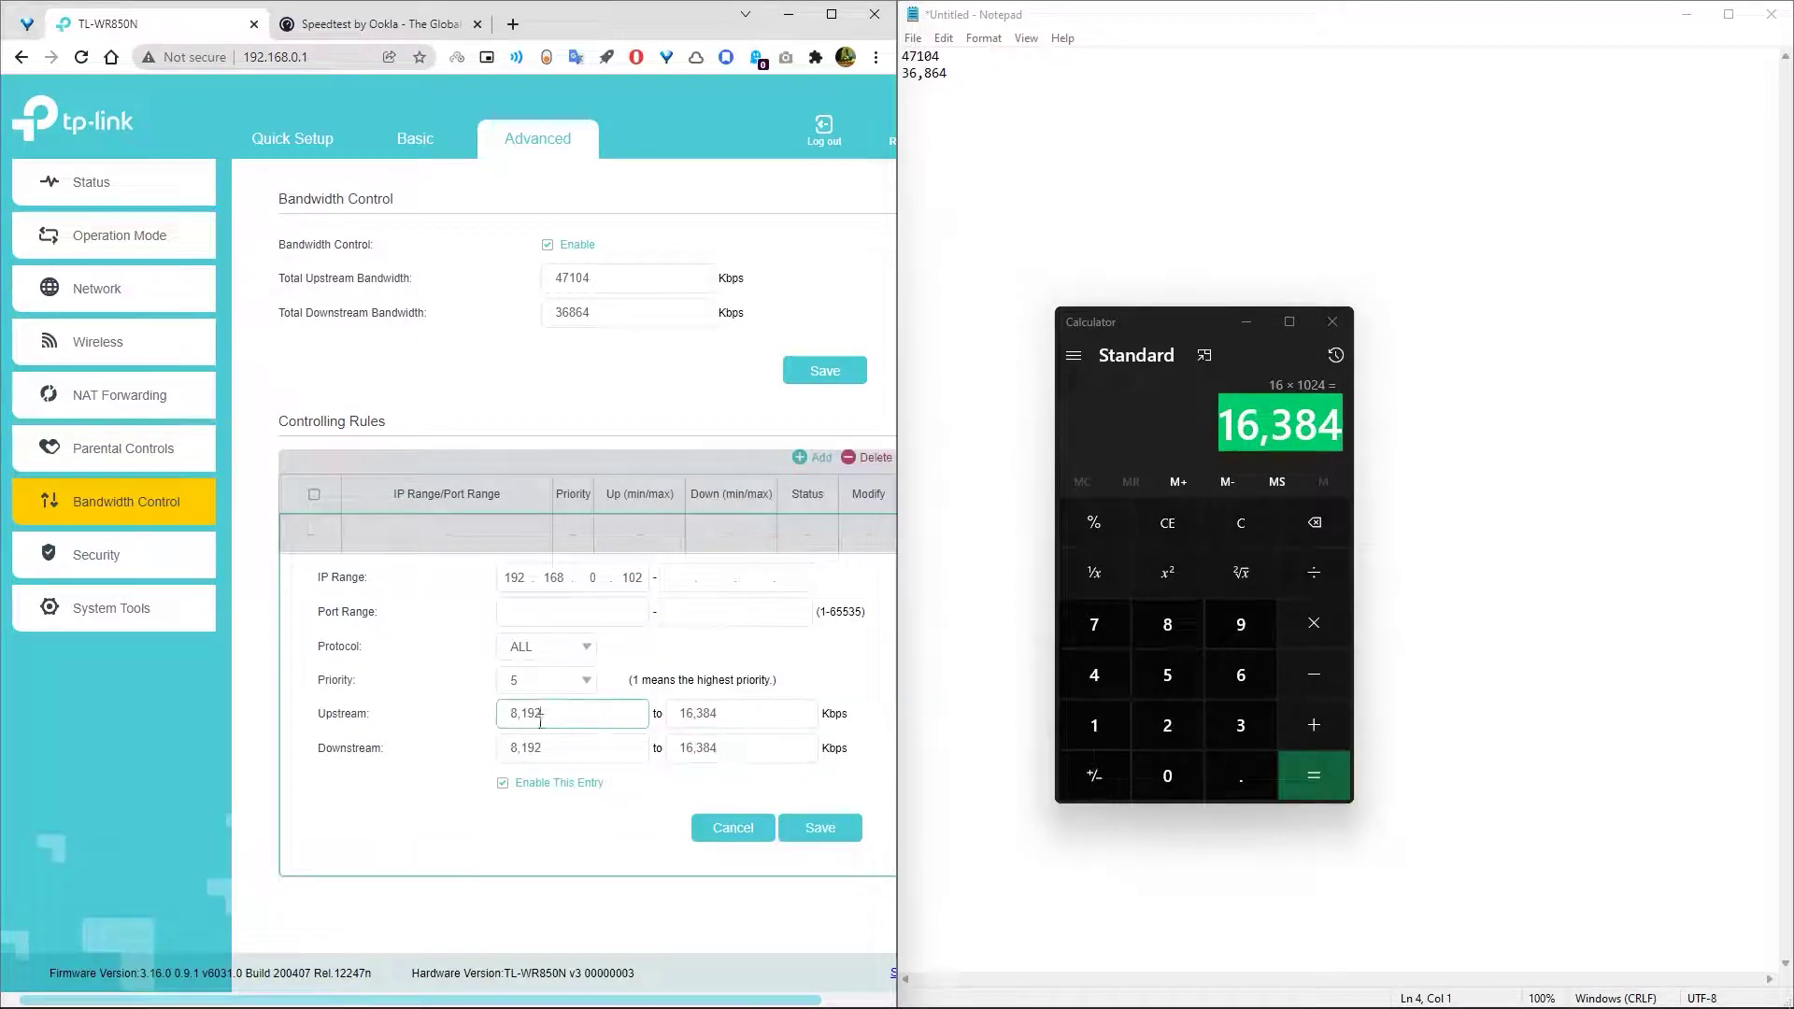
left_click(522, 716)
key("BackSpace")
left_click(523, 748)
key("BackSpace")
left_click(693, 713)
key("BackSpace")
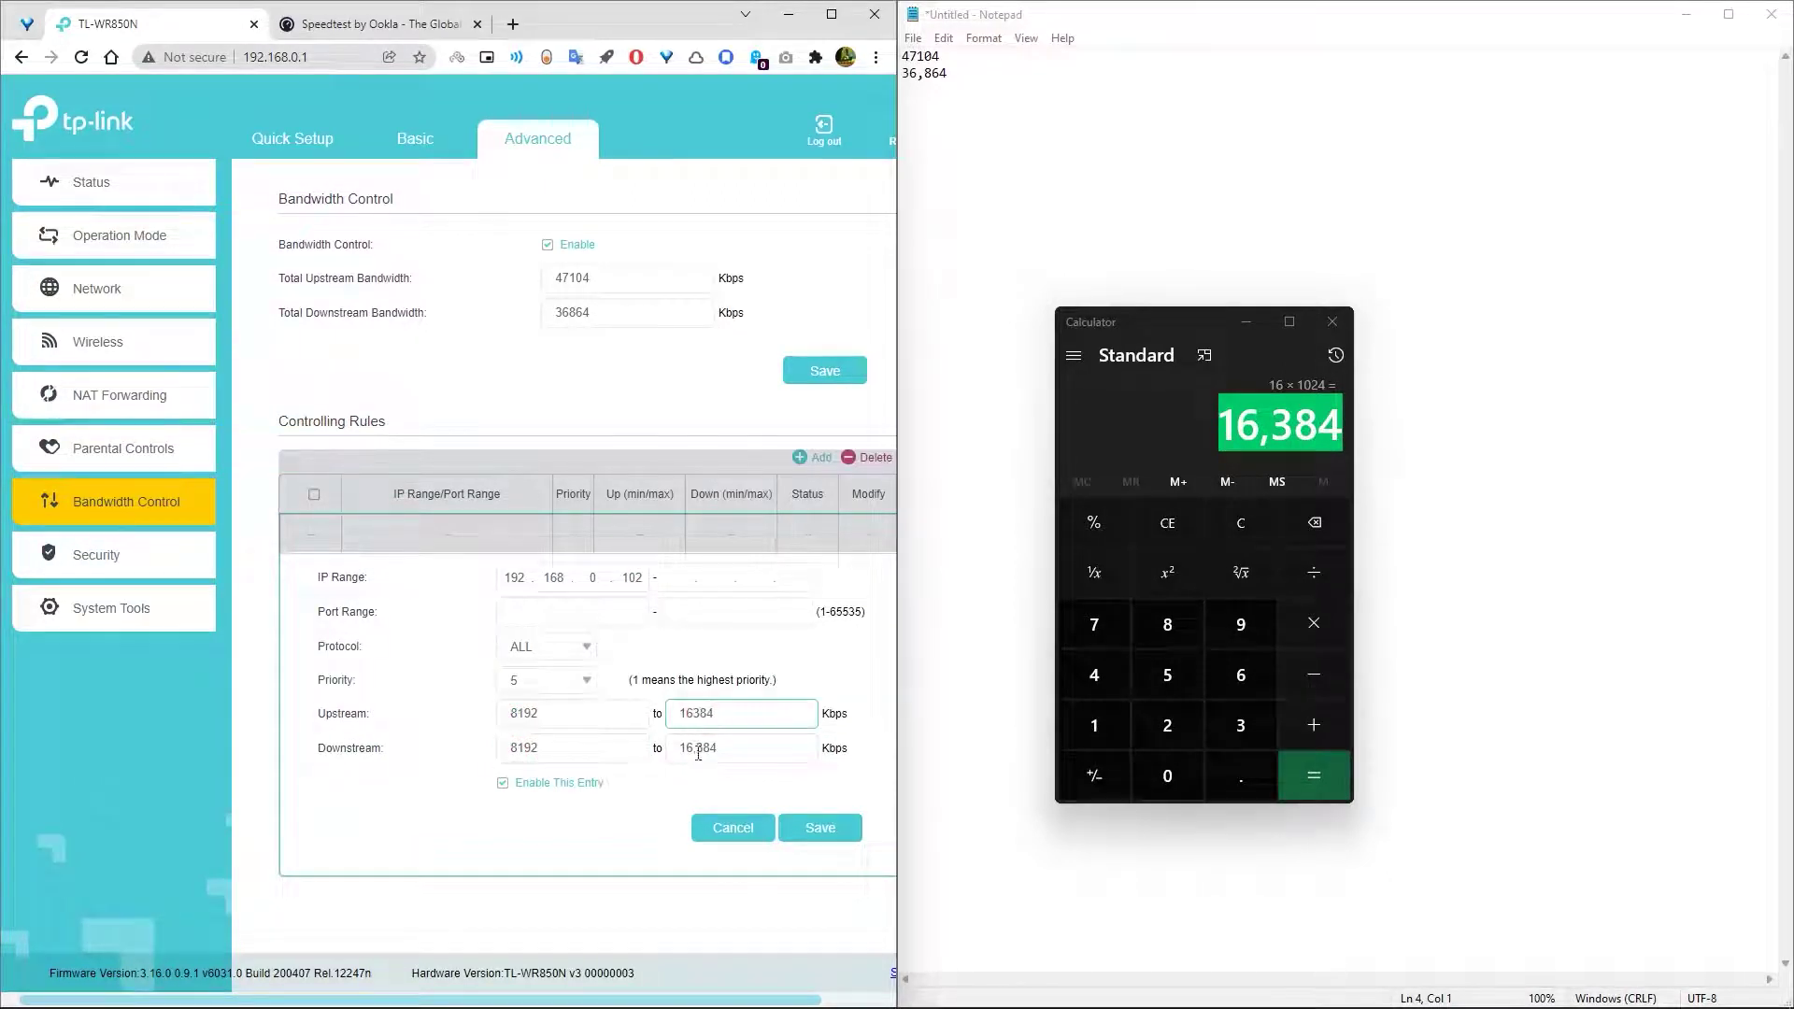
left_click(693, 749)
key("BackSpace")
left_click(816, 836)
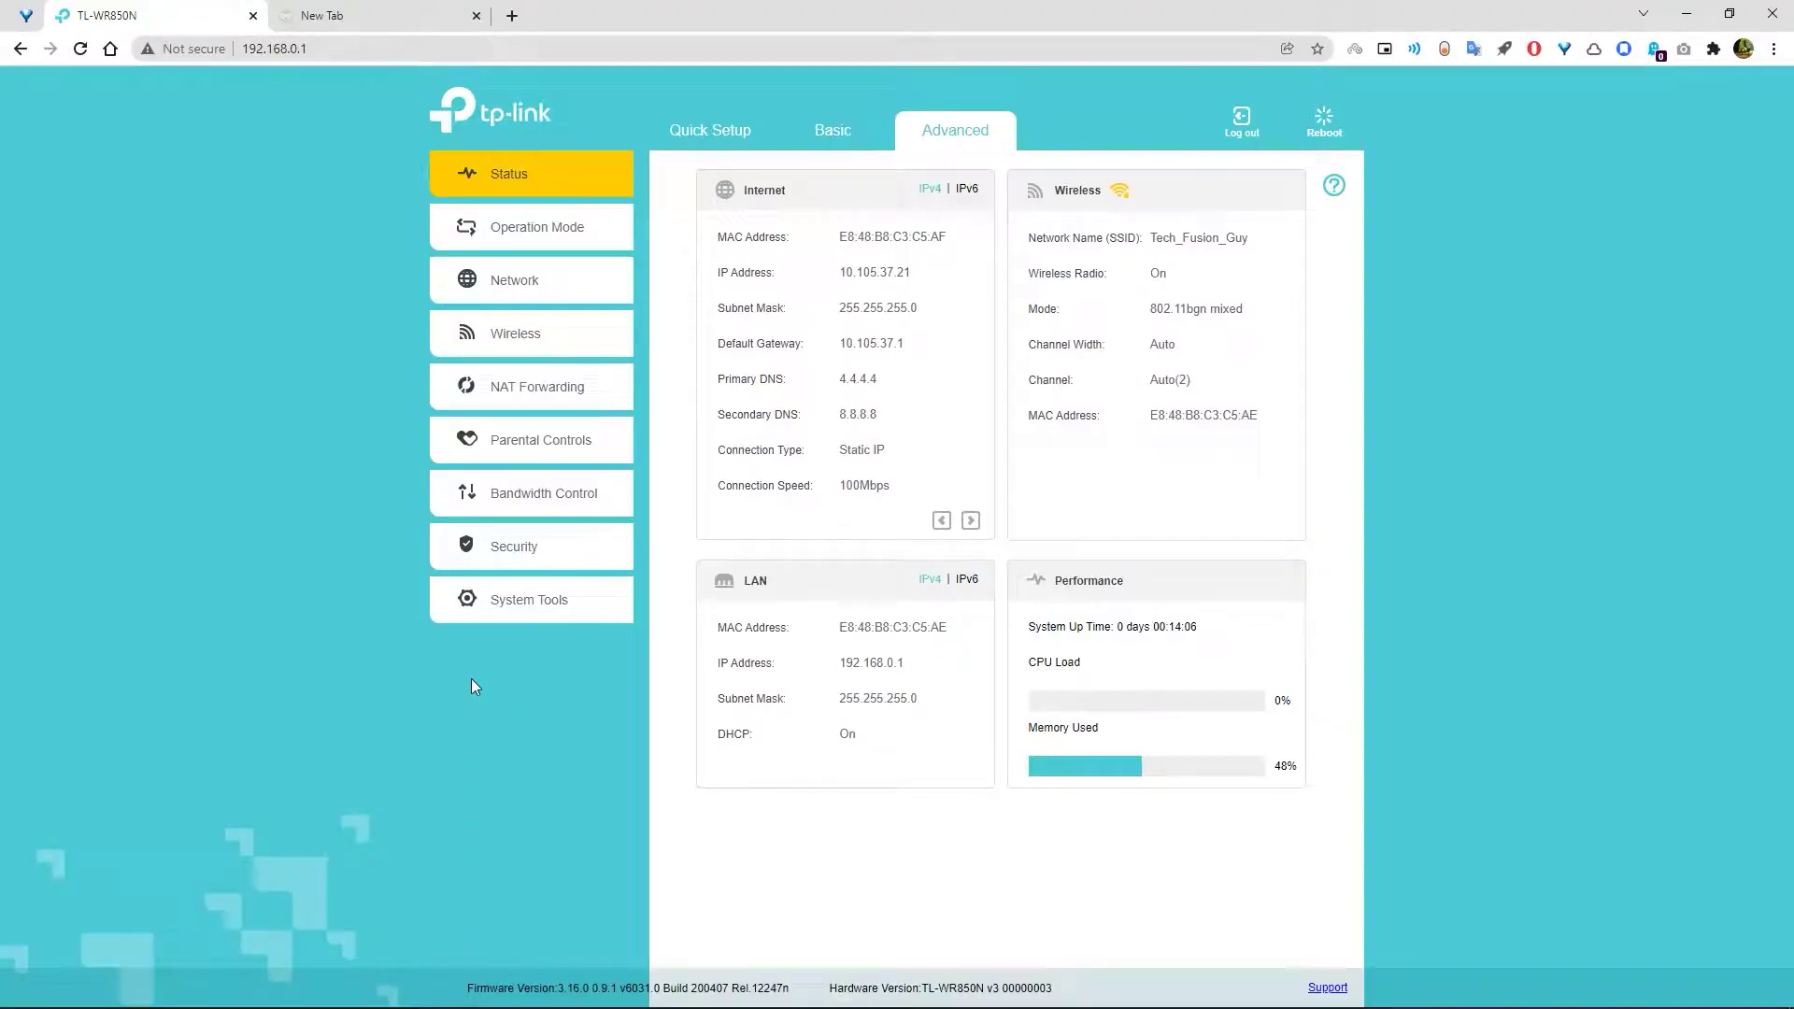
left_click(522, 236)
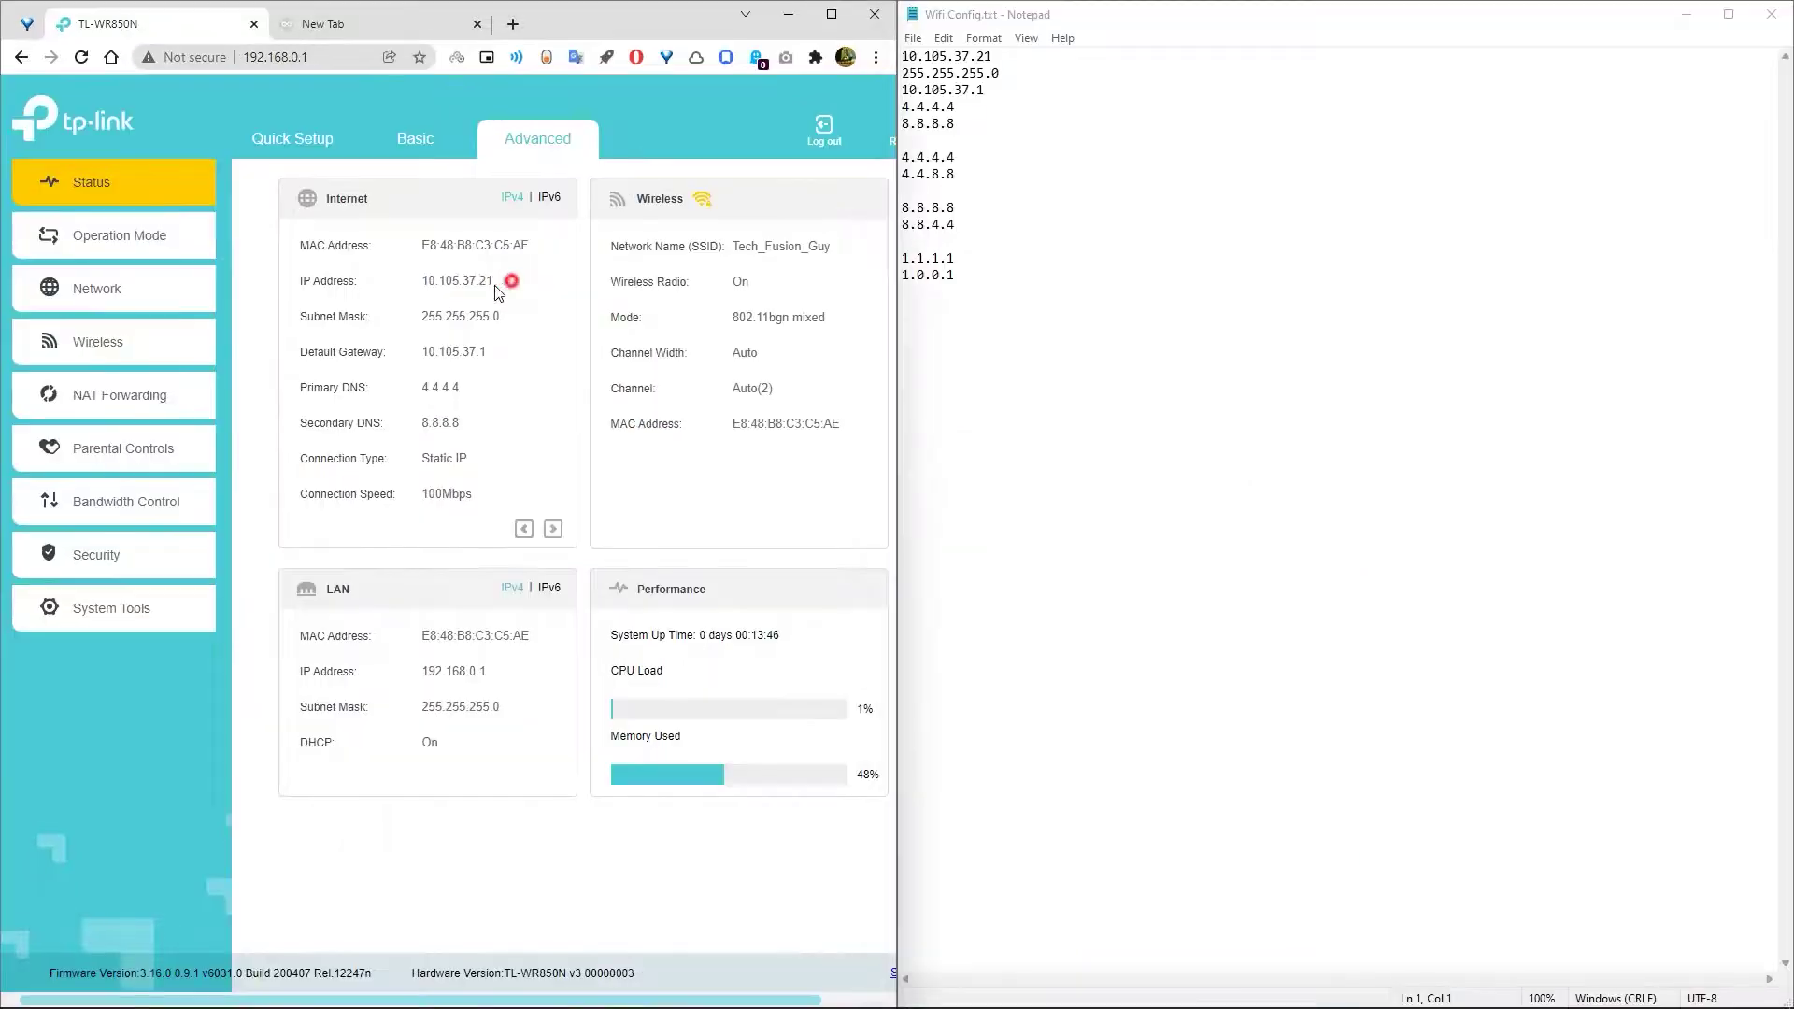
- Copy the router's internet IP address and close the unreachable router tab
left_click_drag(509, 281, 425, 285)
right_click(425, 285)
left_click(458, 295)
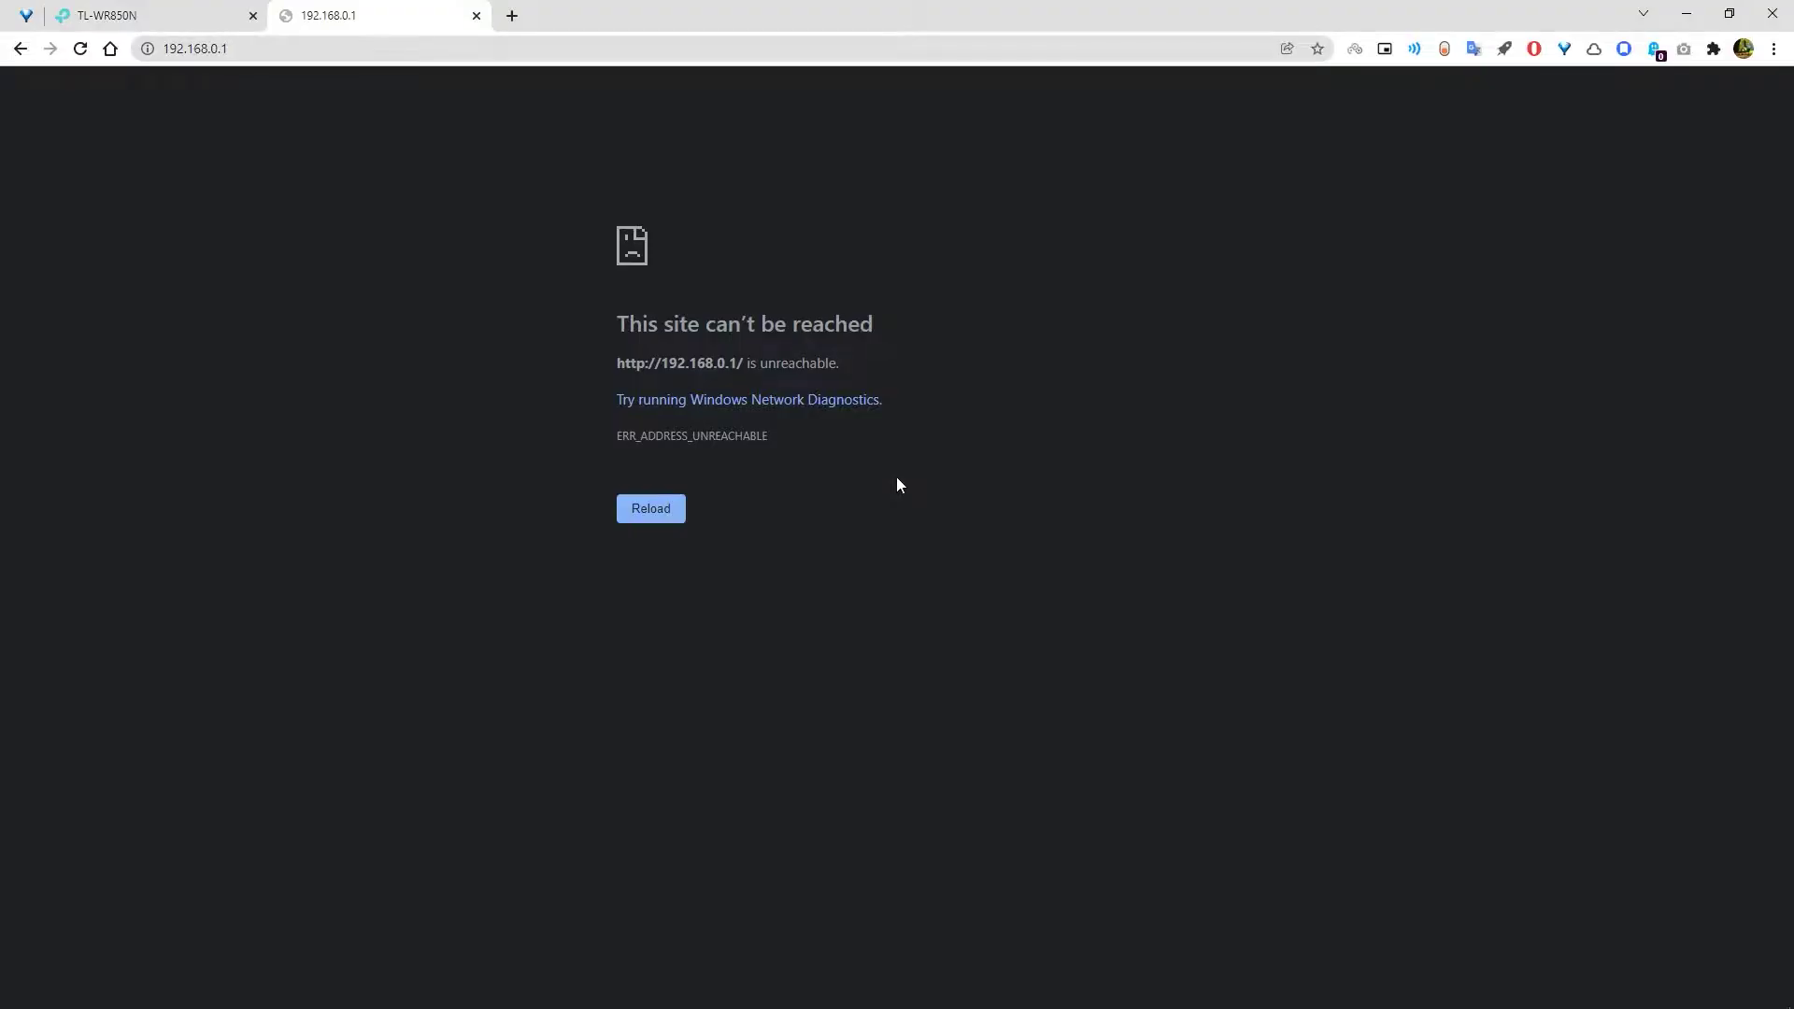
key("ctrl+w")
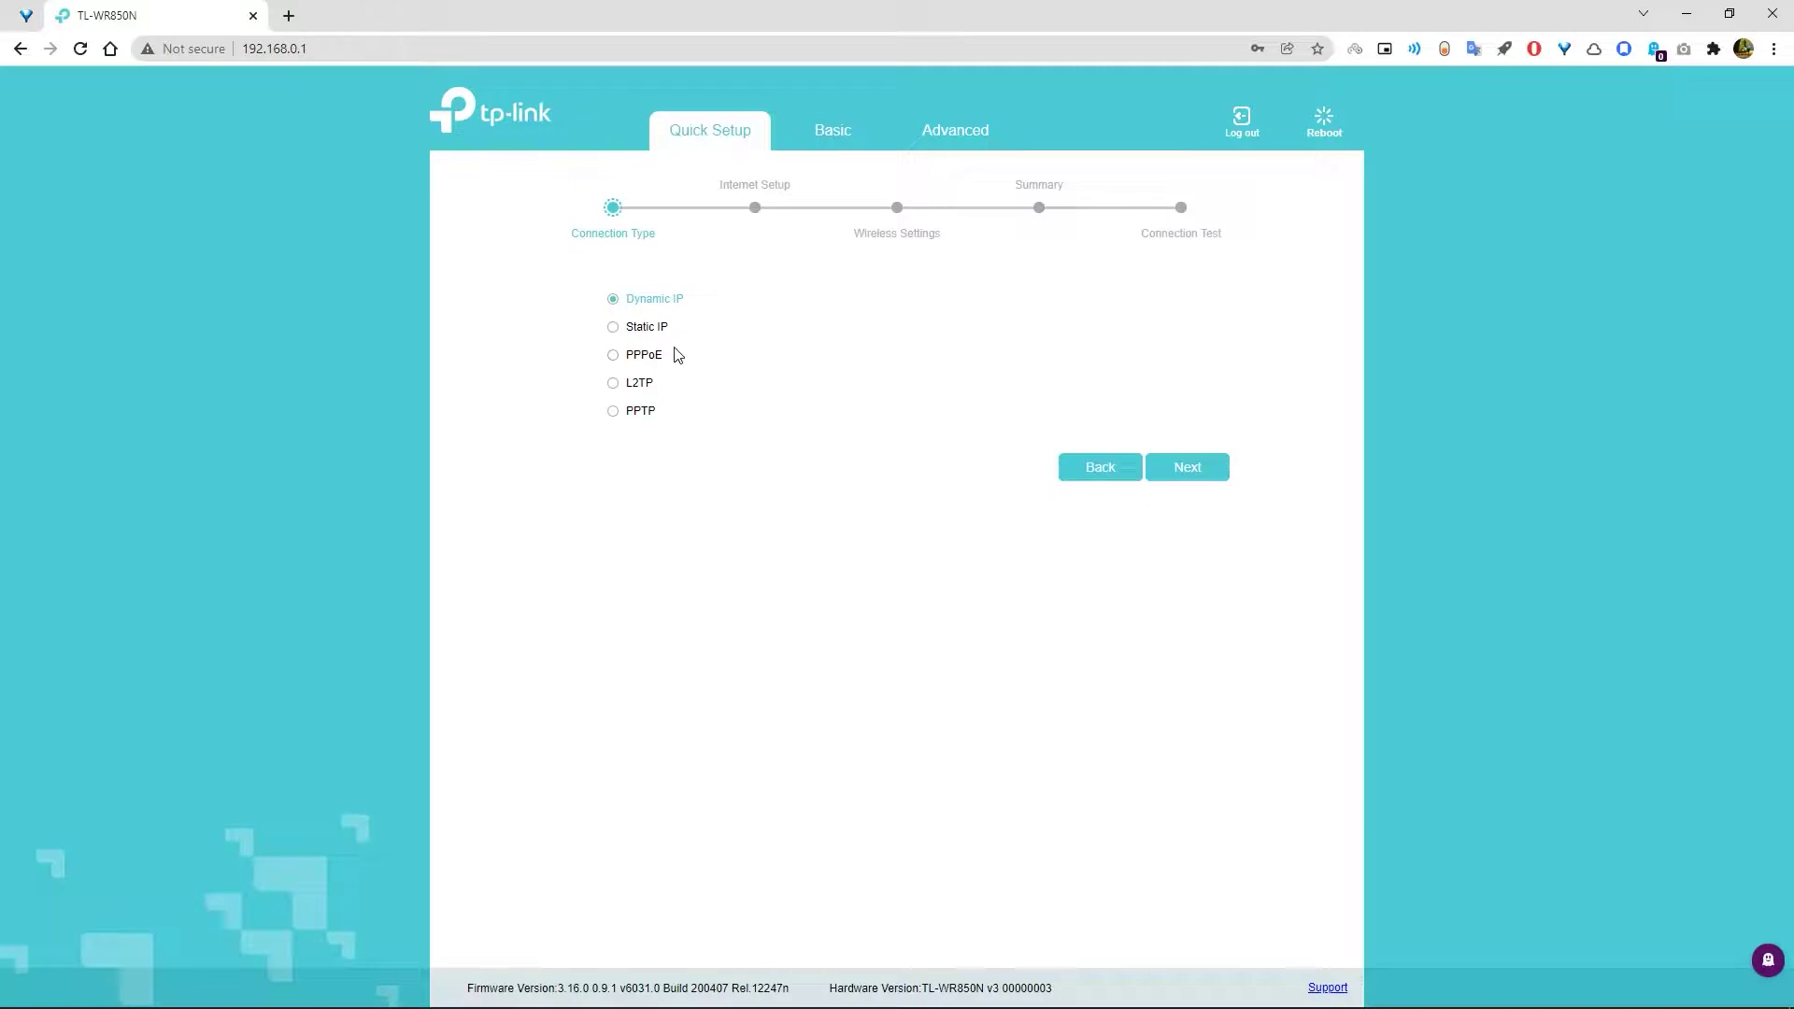
- Choose Static IP, continue, and copy 10.105.37.21 from the notes for the IP Address field
left_click(641, 322)
left_click(1181, 475)
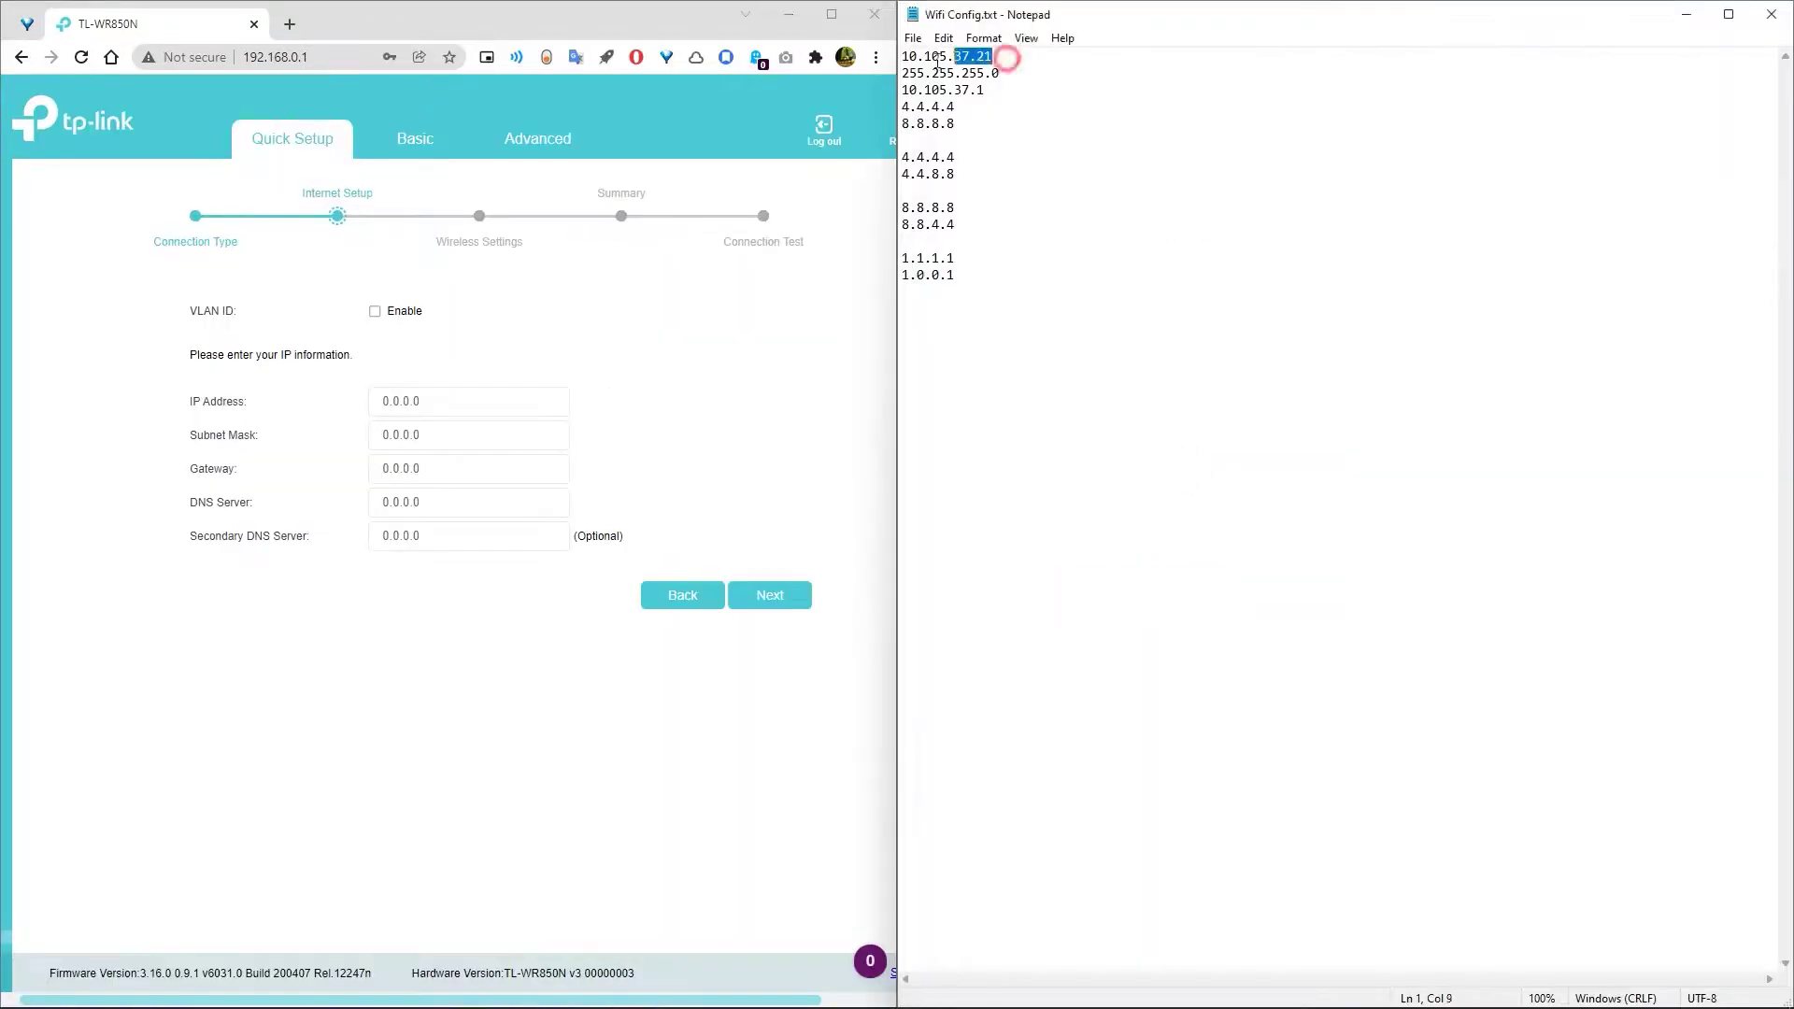
right_click(921, 56)
left_click(944, 104)
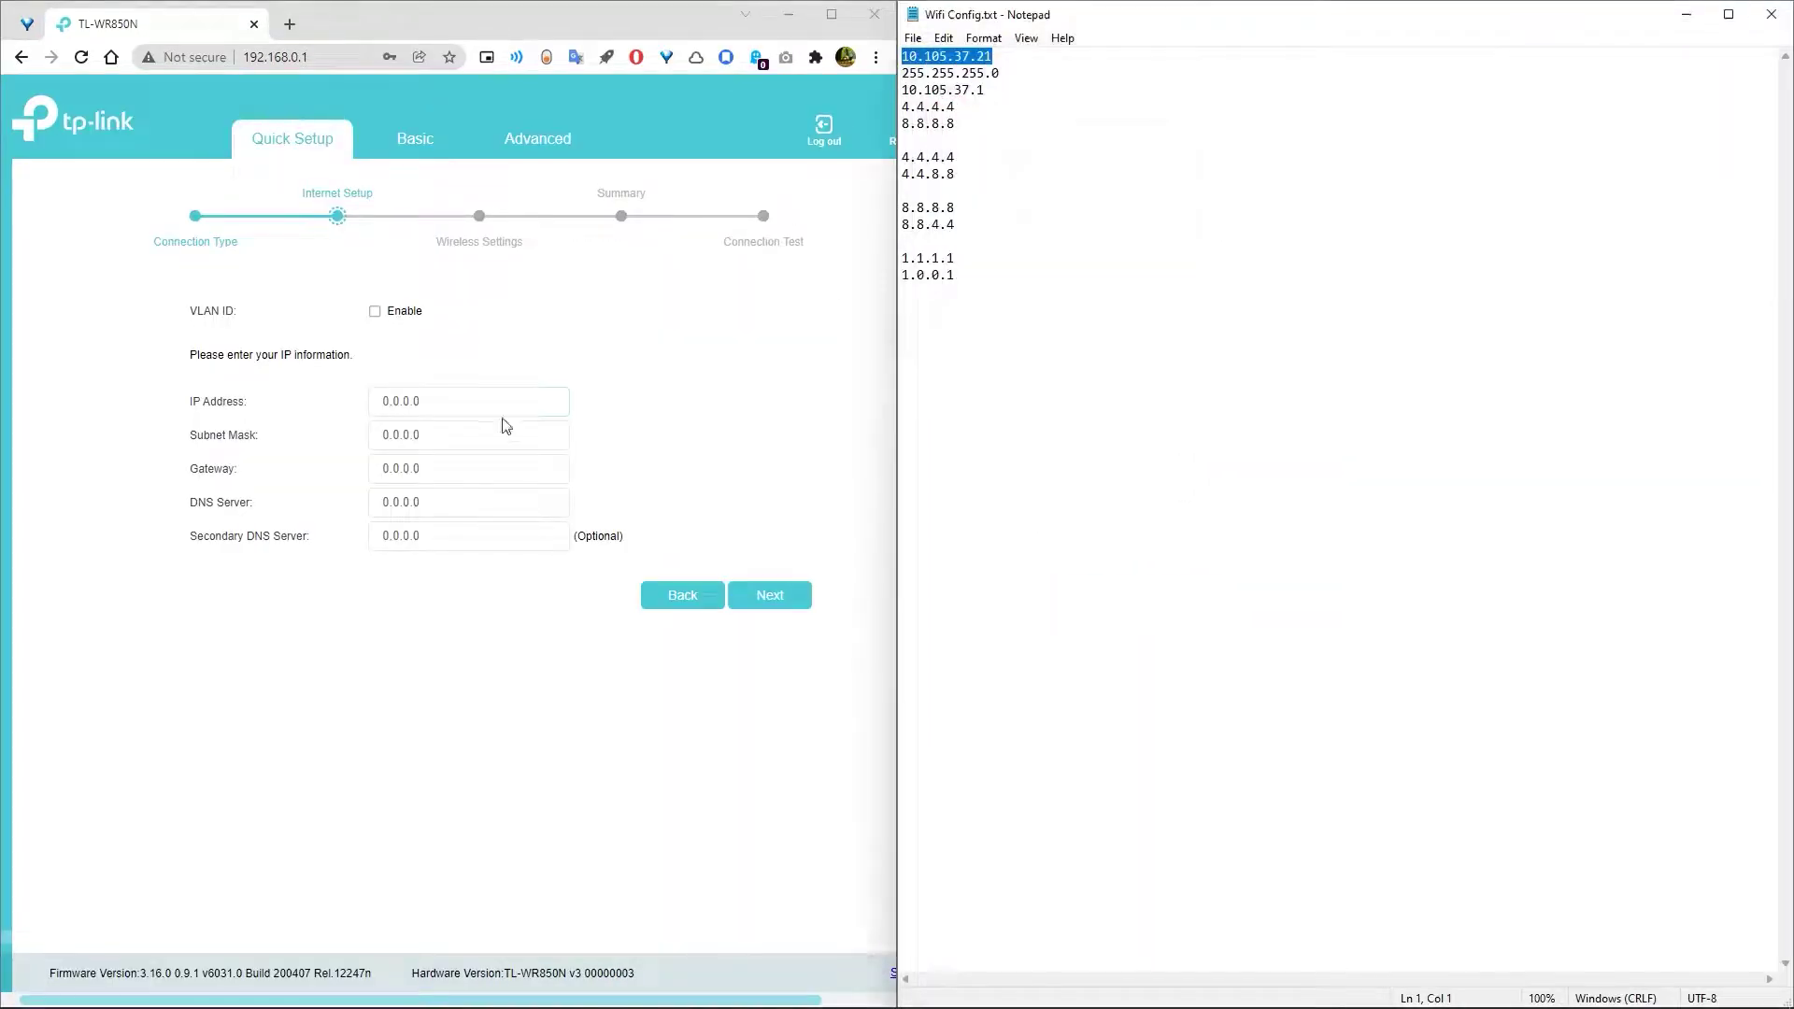
left_click(391, 399)
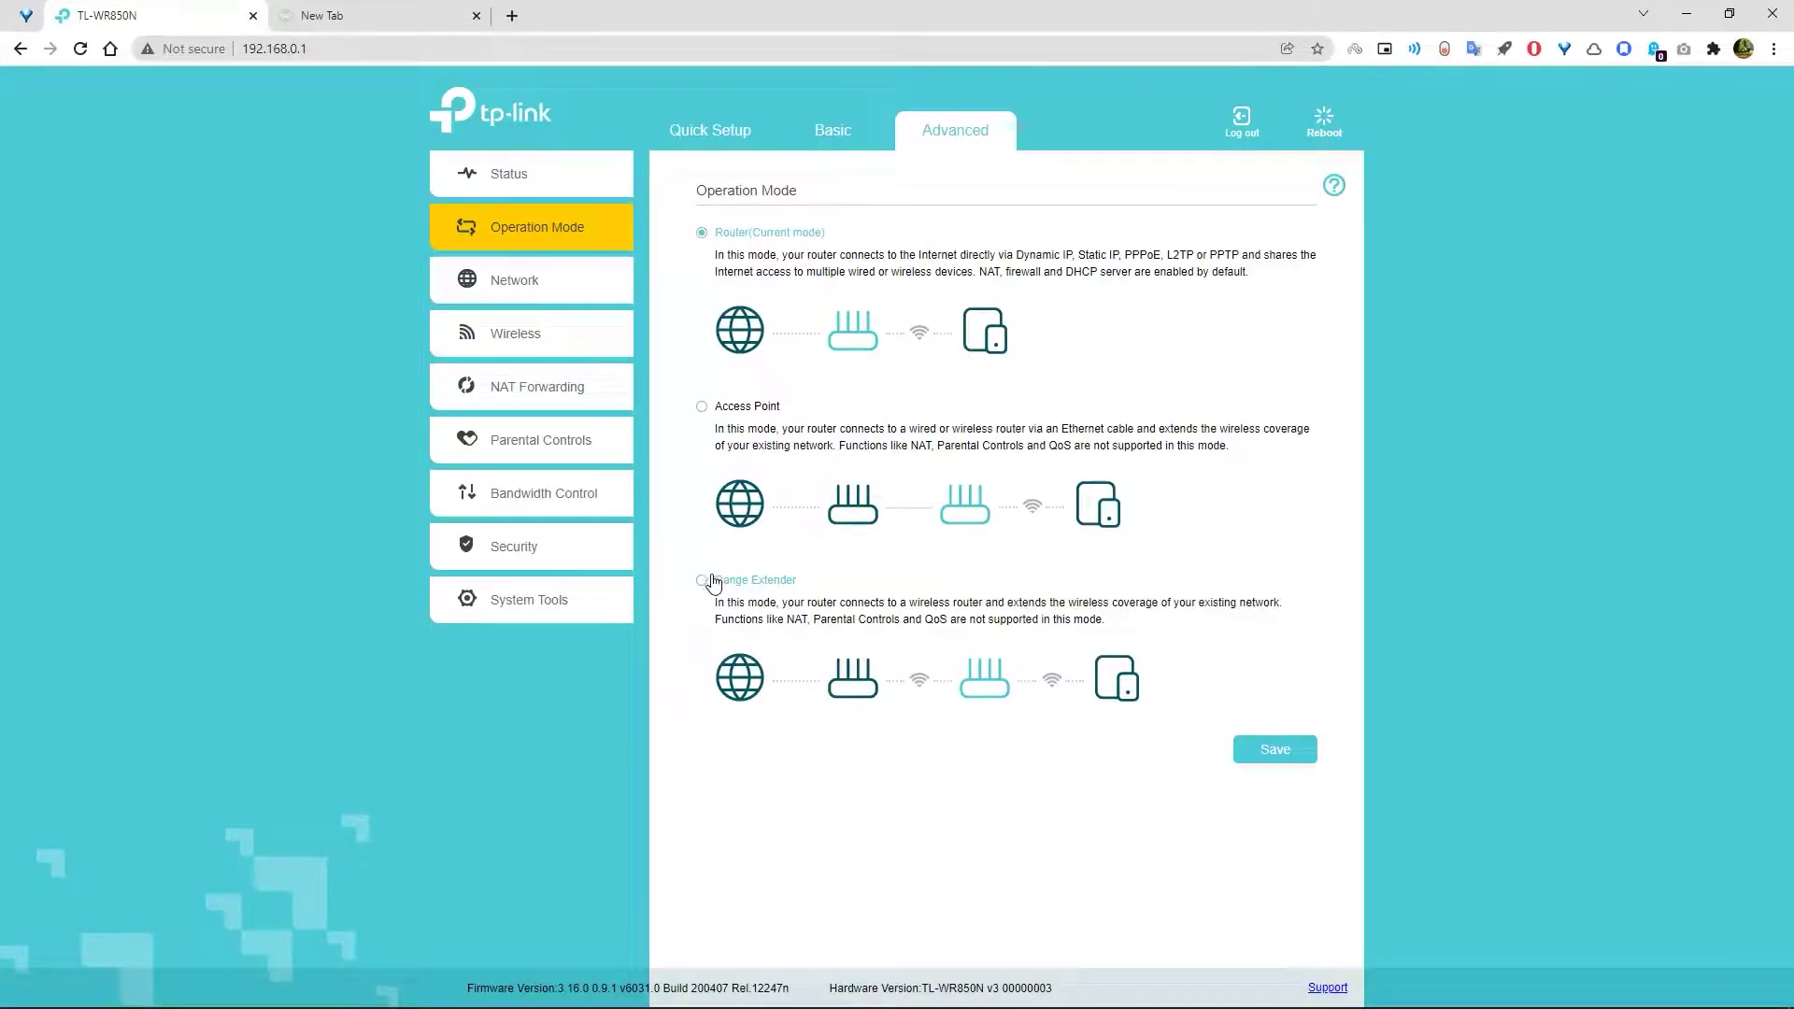
- Switch the operation mode to Range Extender and confirm the reboot
left_click(706, 580)
left_click(1263, 751)
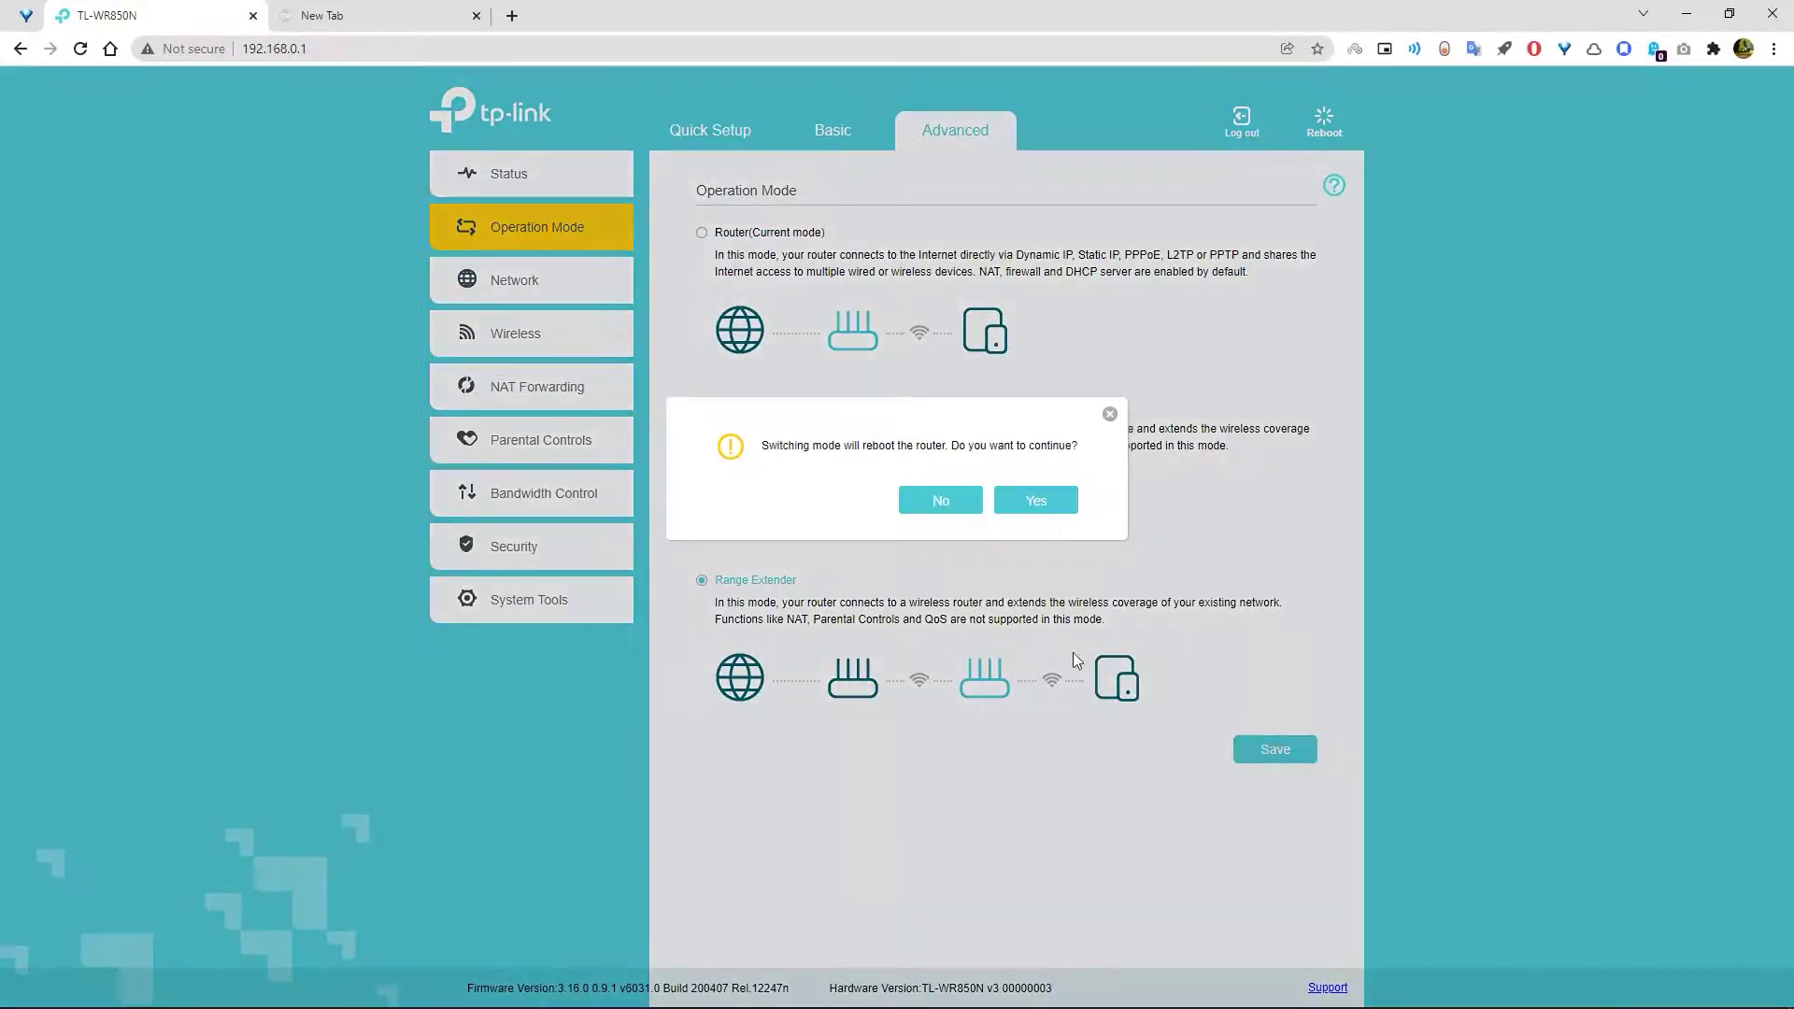
left_click(1048, 507)
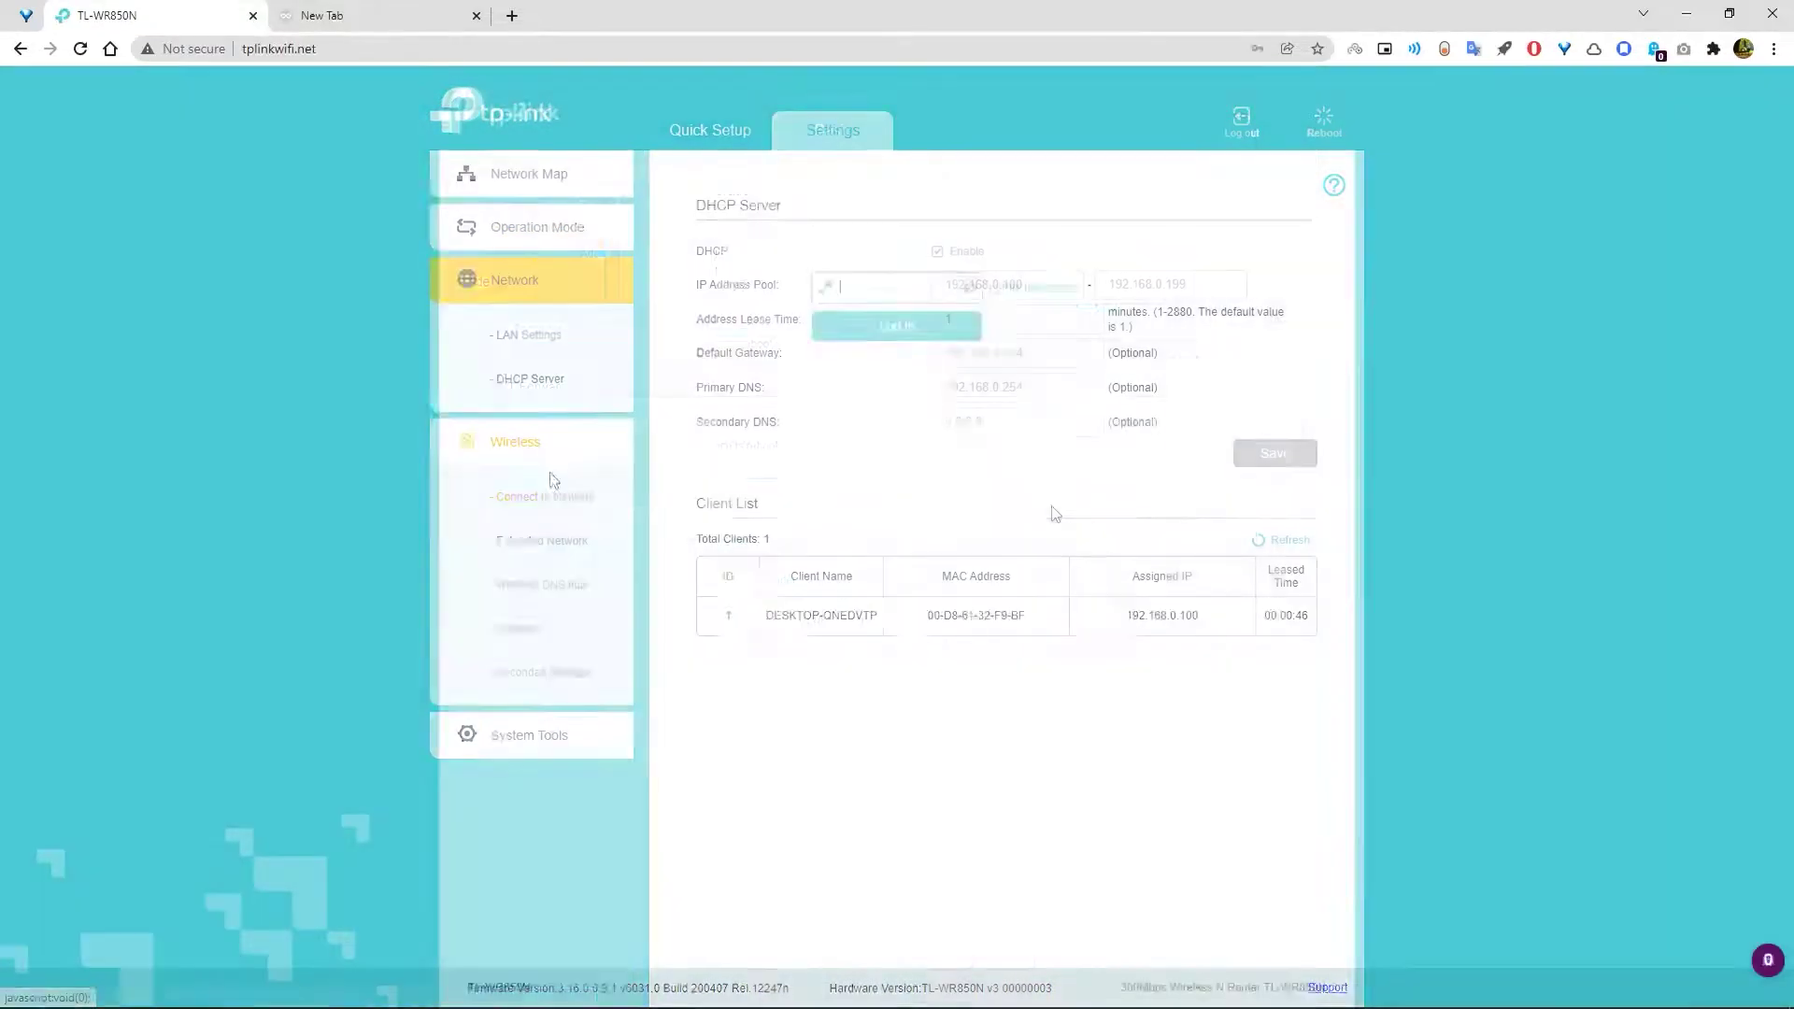
- Scan for networks and connect to vivo 1820 with its network password
left_click(549, 478)
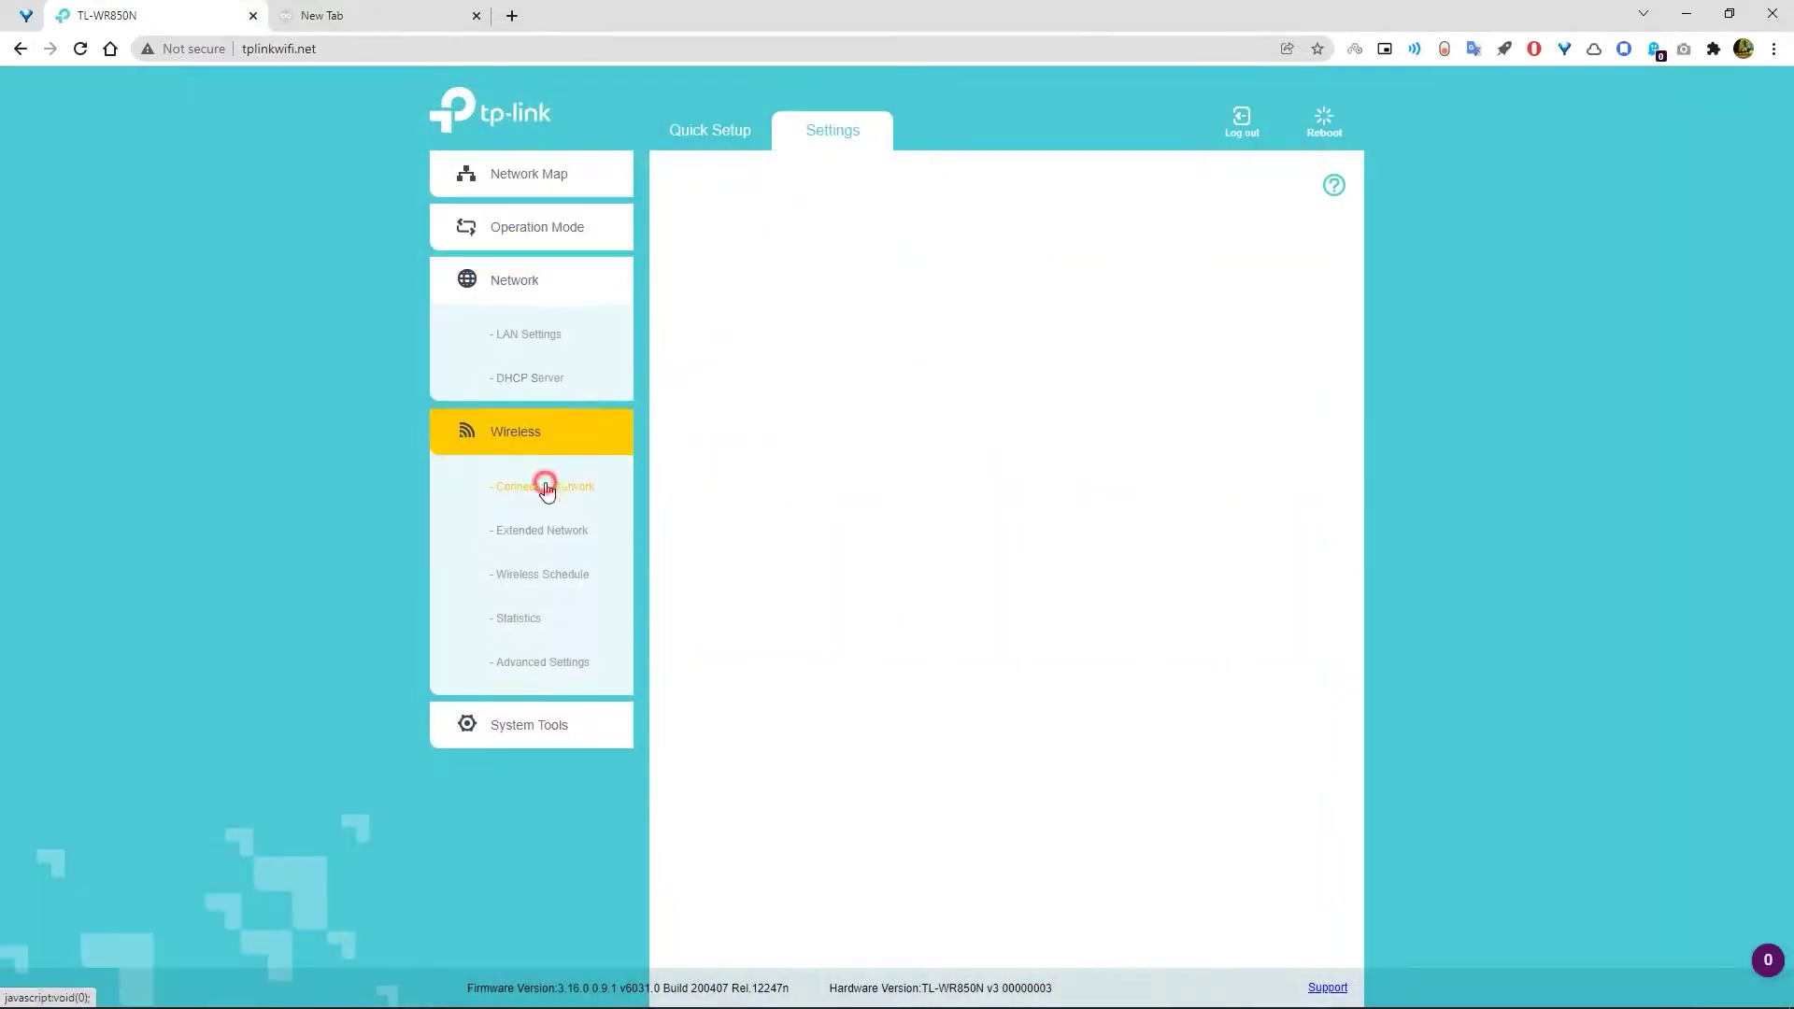
left_click(1133, 269)
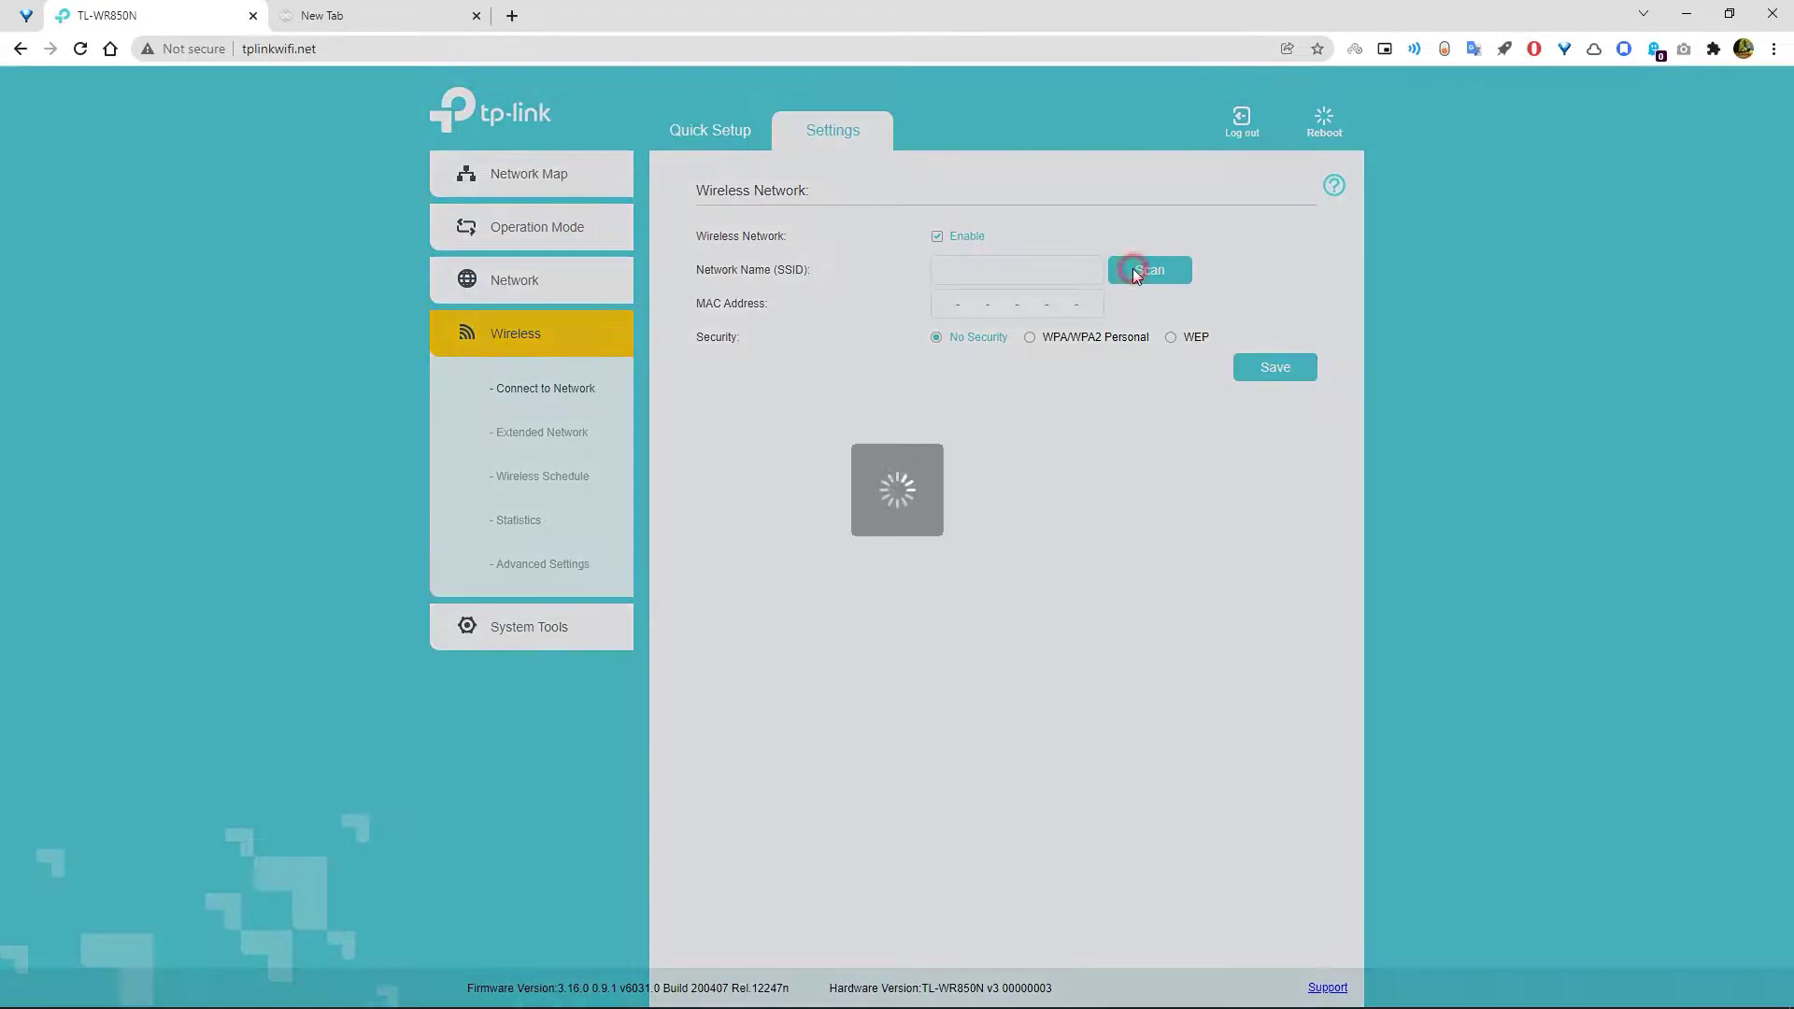
left_click(1285, 301)
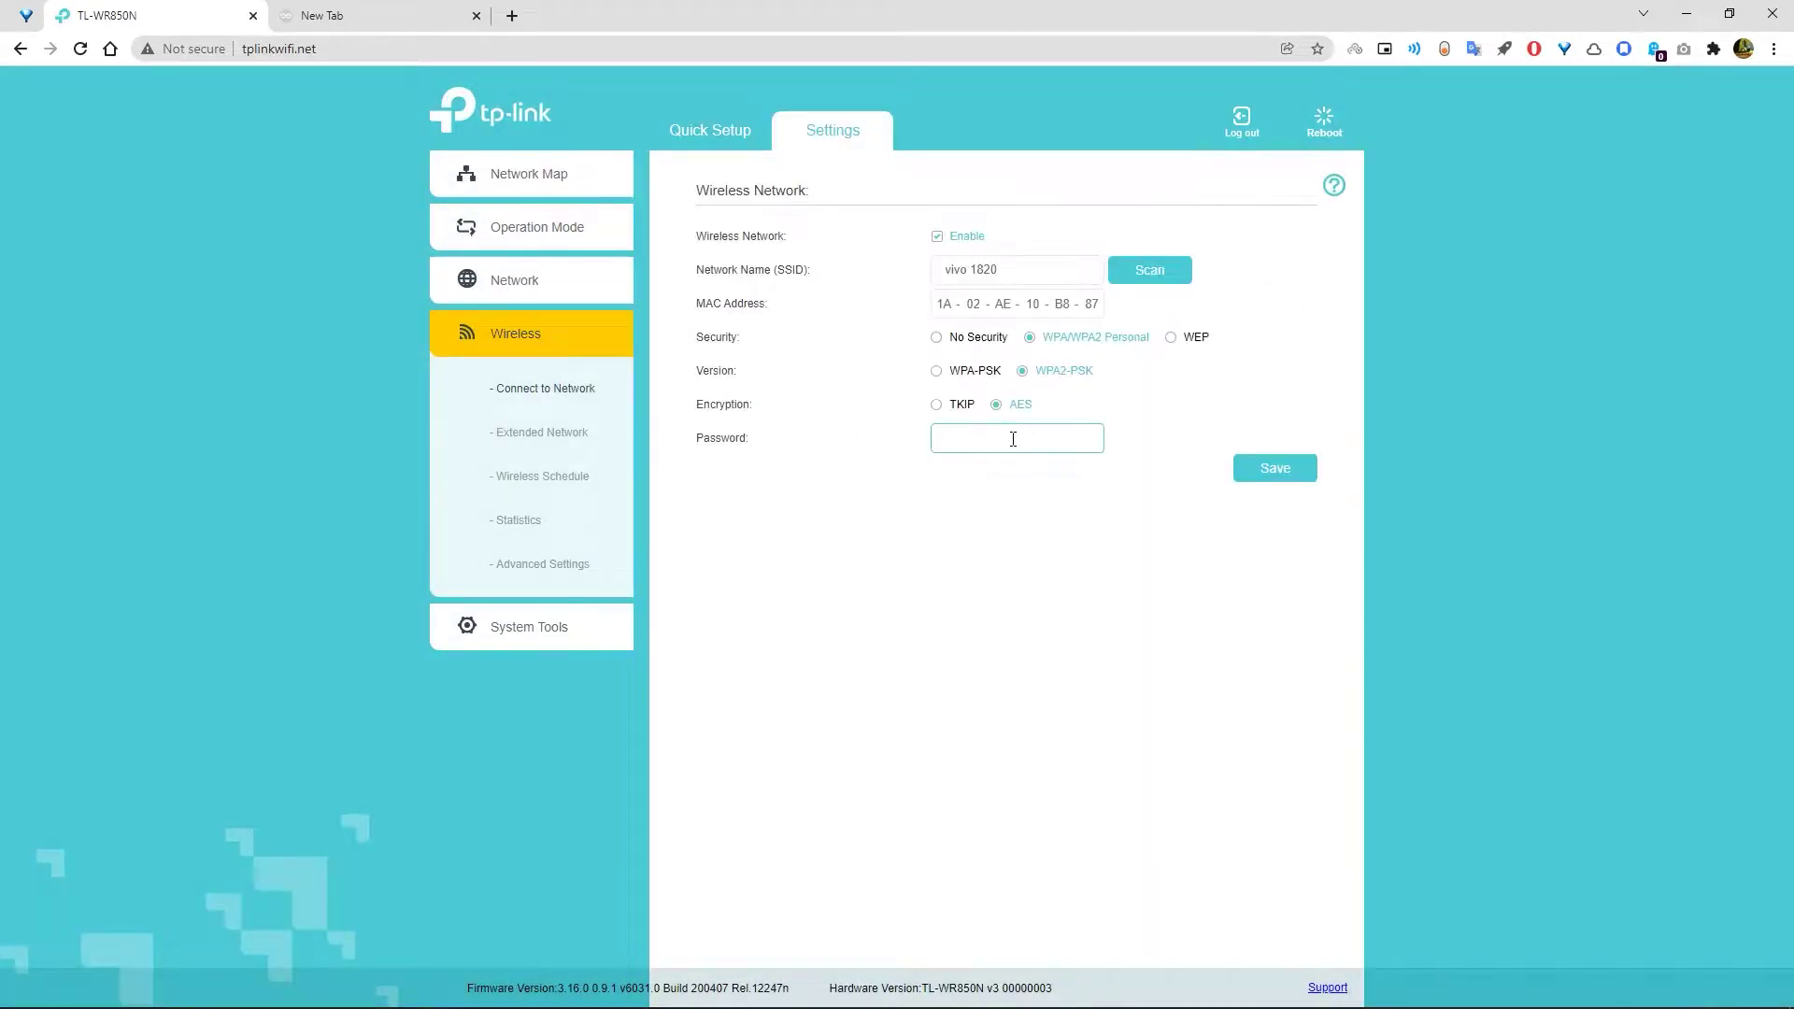
left_click(1013, 439)
left_click(1282, 473)
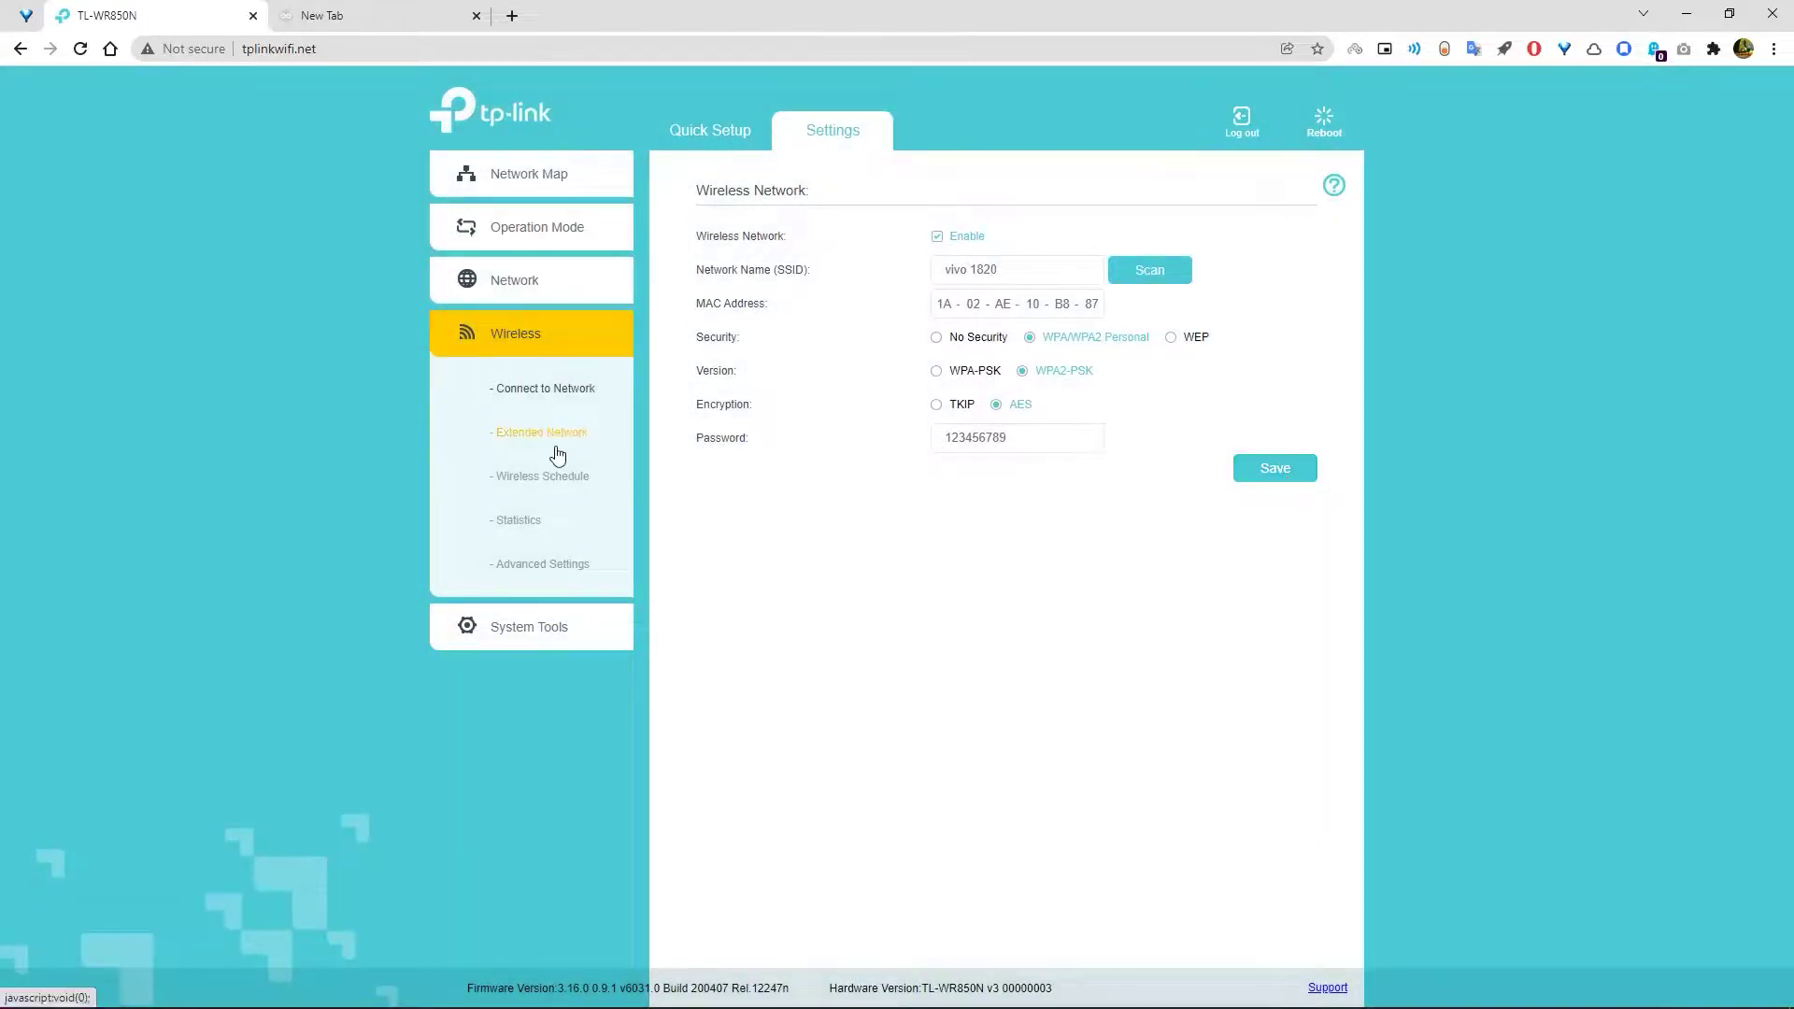
- Rename the extended network to Tech_Guy, edit its password, and save
left_click(556, 449)
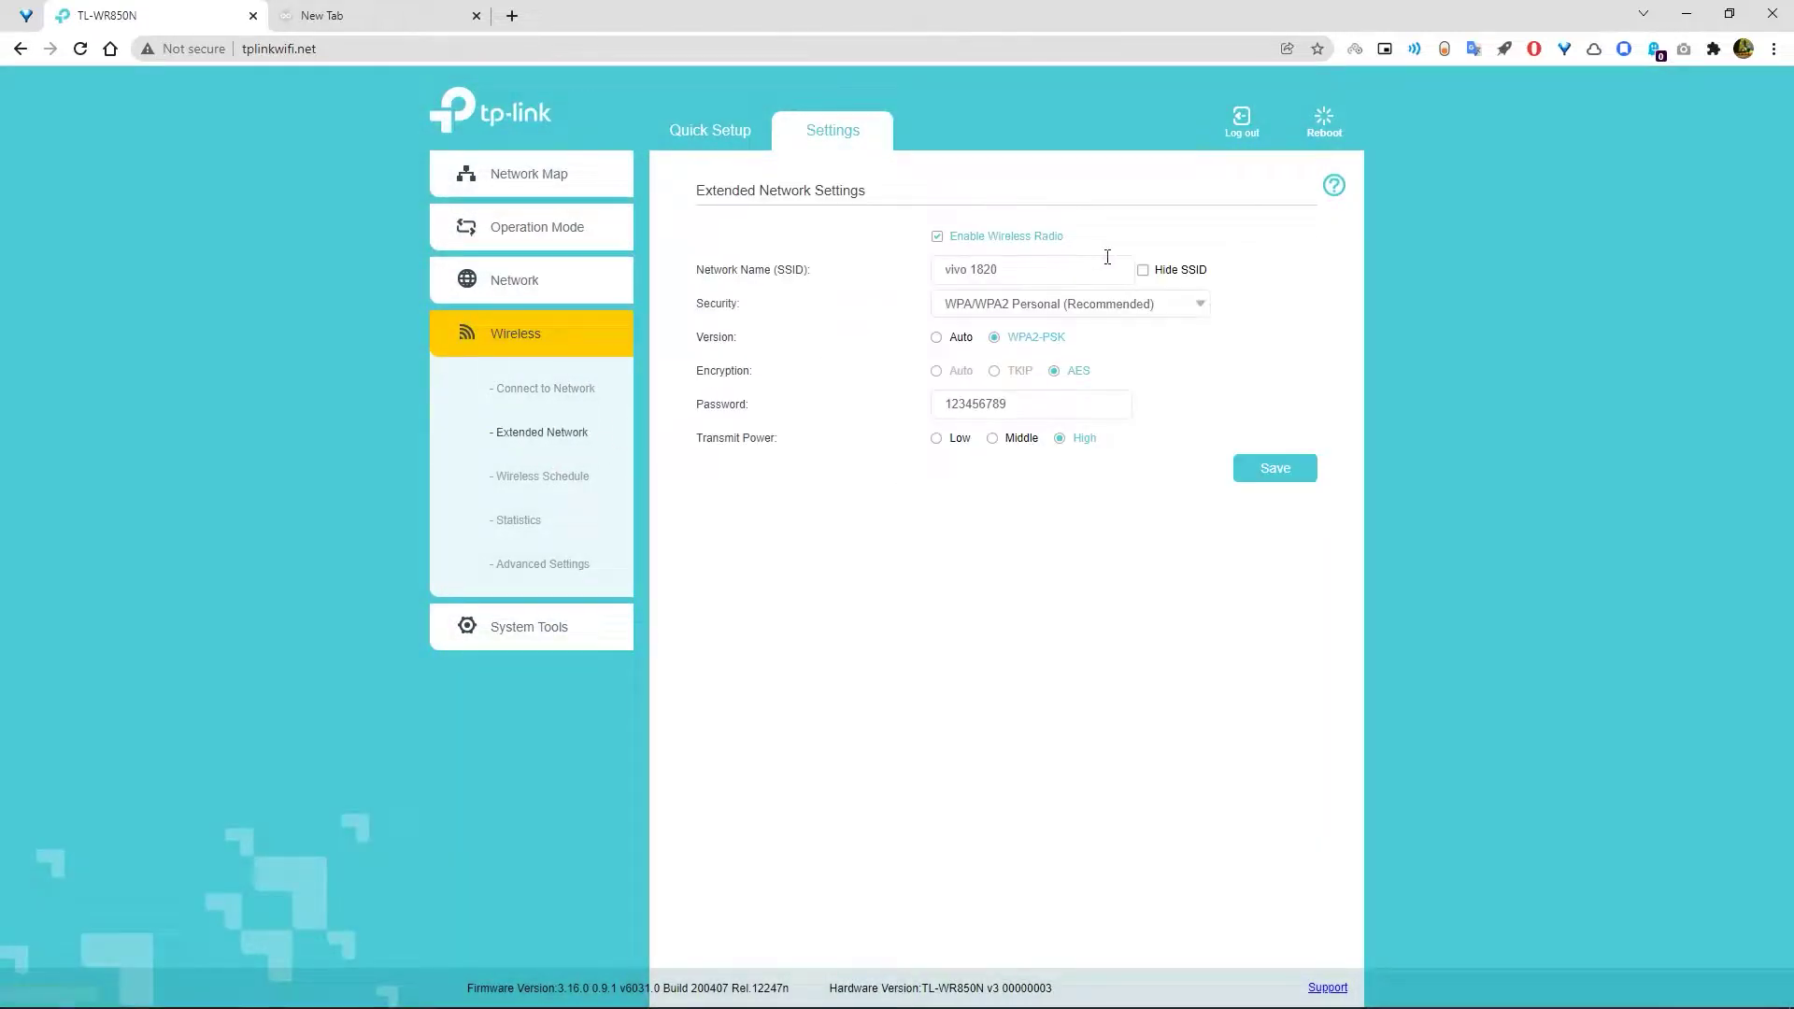
left_click_drag(1053, 269, 920, 281)
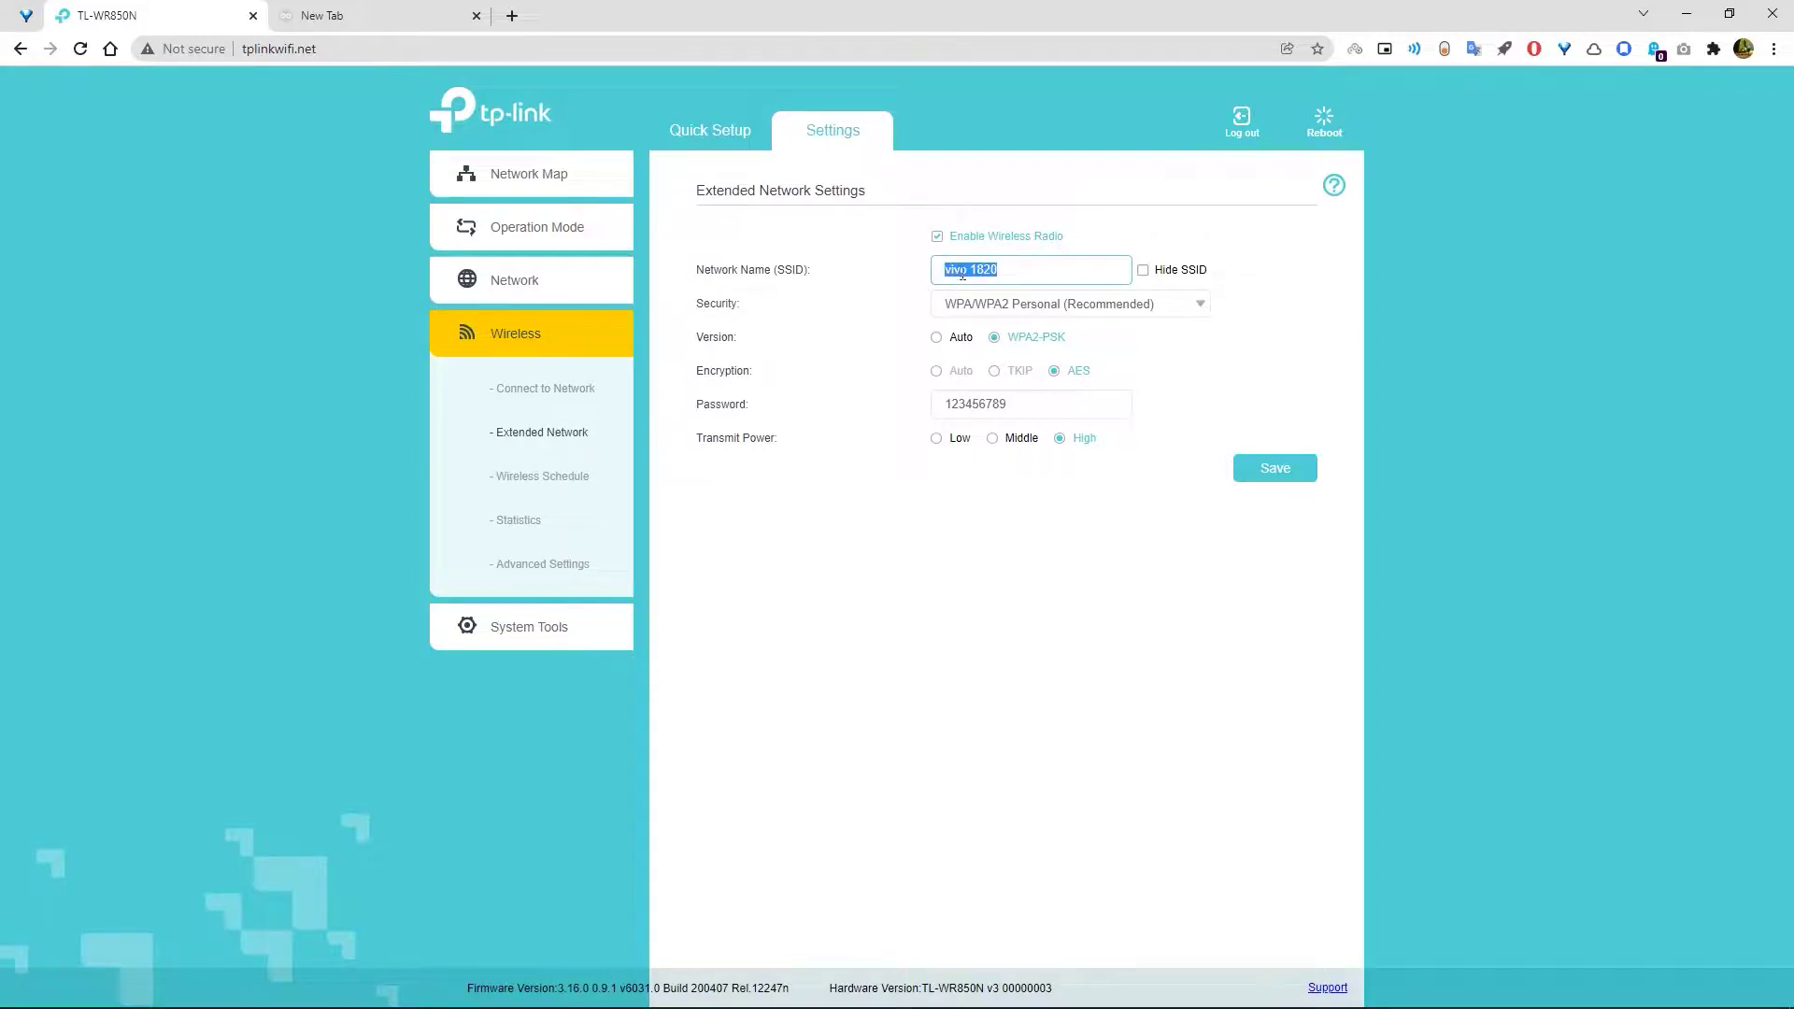
type("Tech_Guy")
left_click(1028, 404)
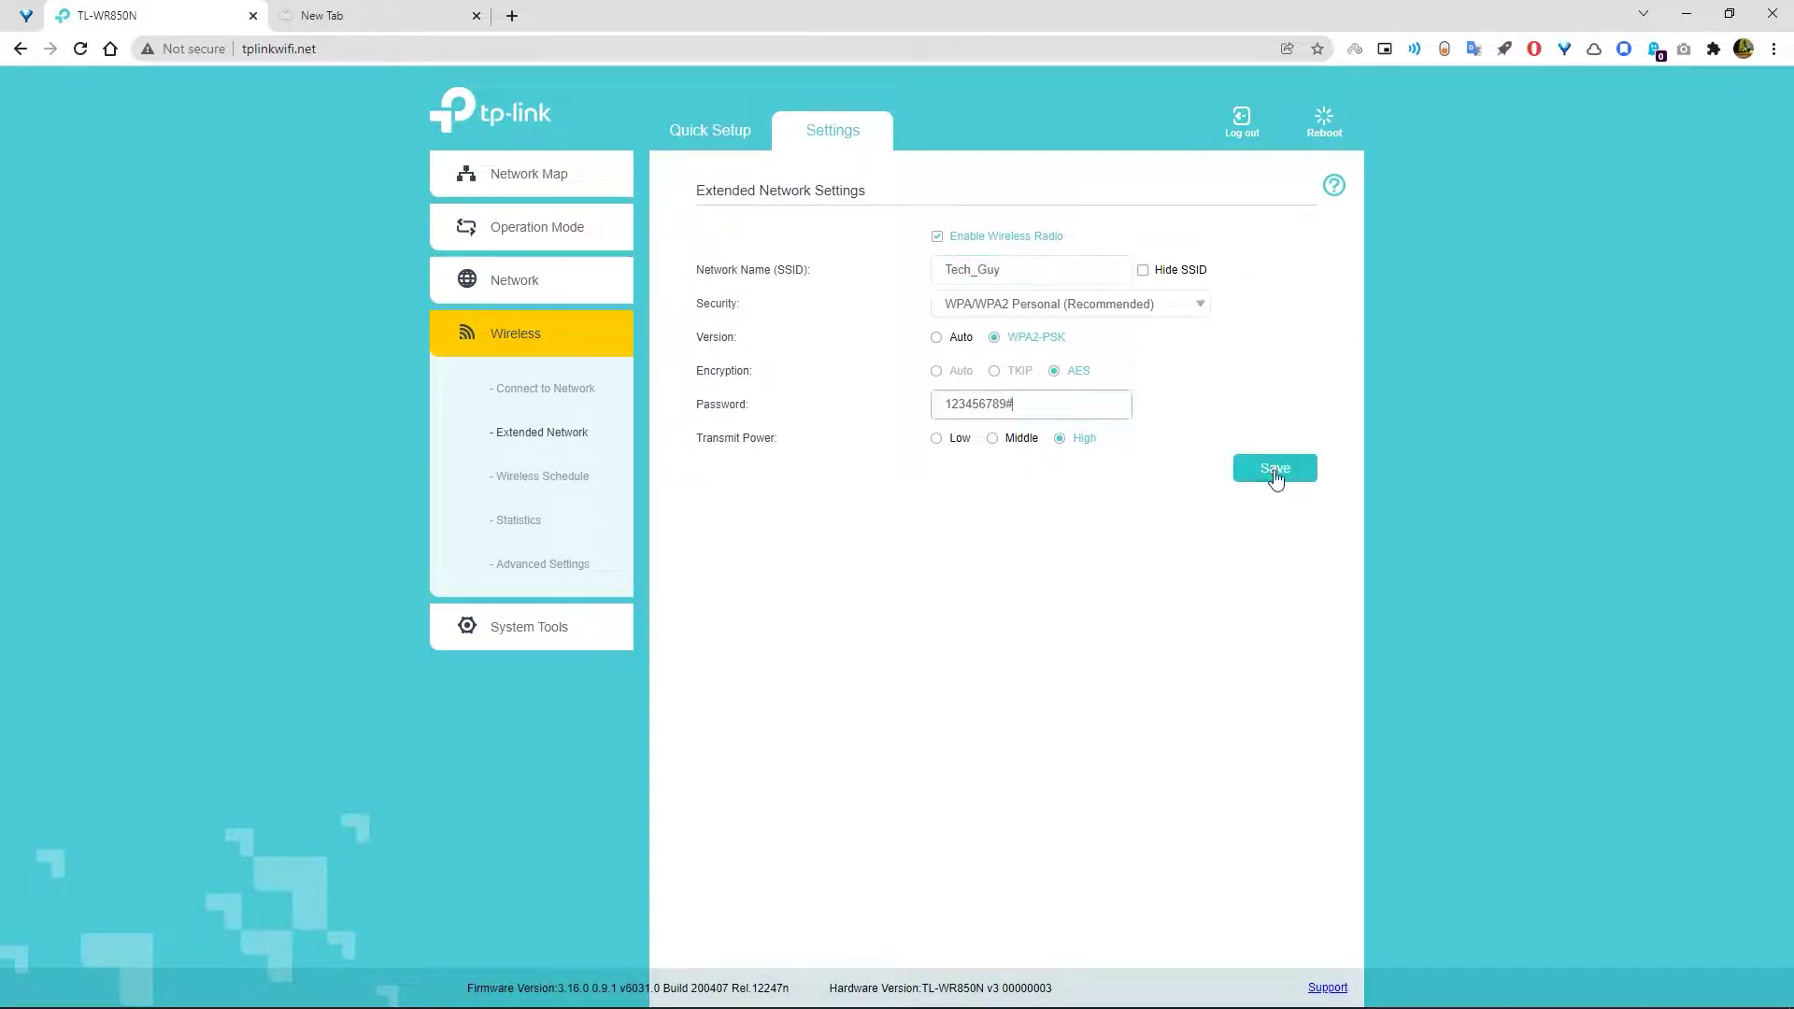
left_click(1275, 472)
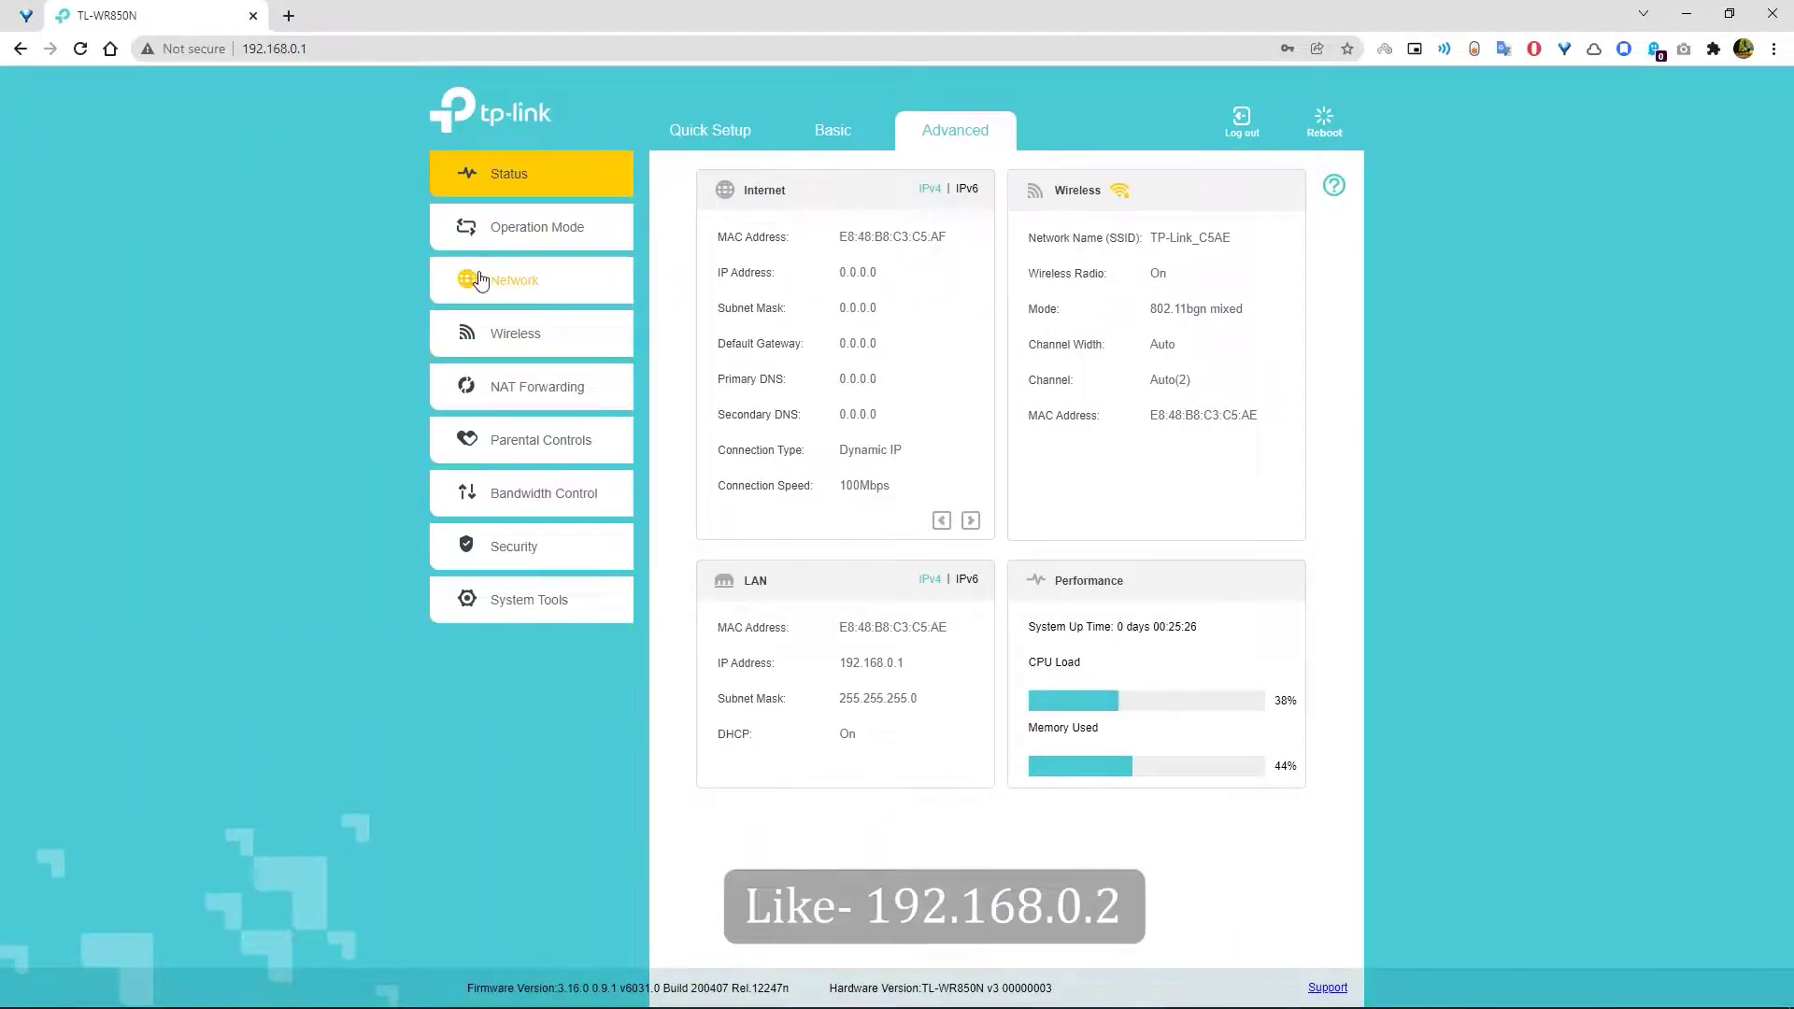
- Open Network > LAN Settings and edit the LAN IP Address toward 192.168.0.2
left_click(504, 281)
left_click(505, 378)
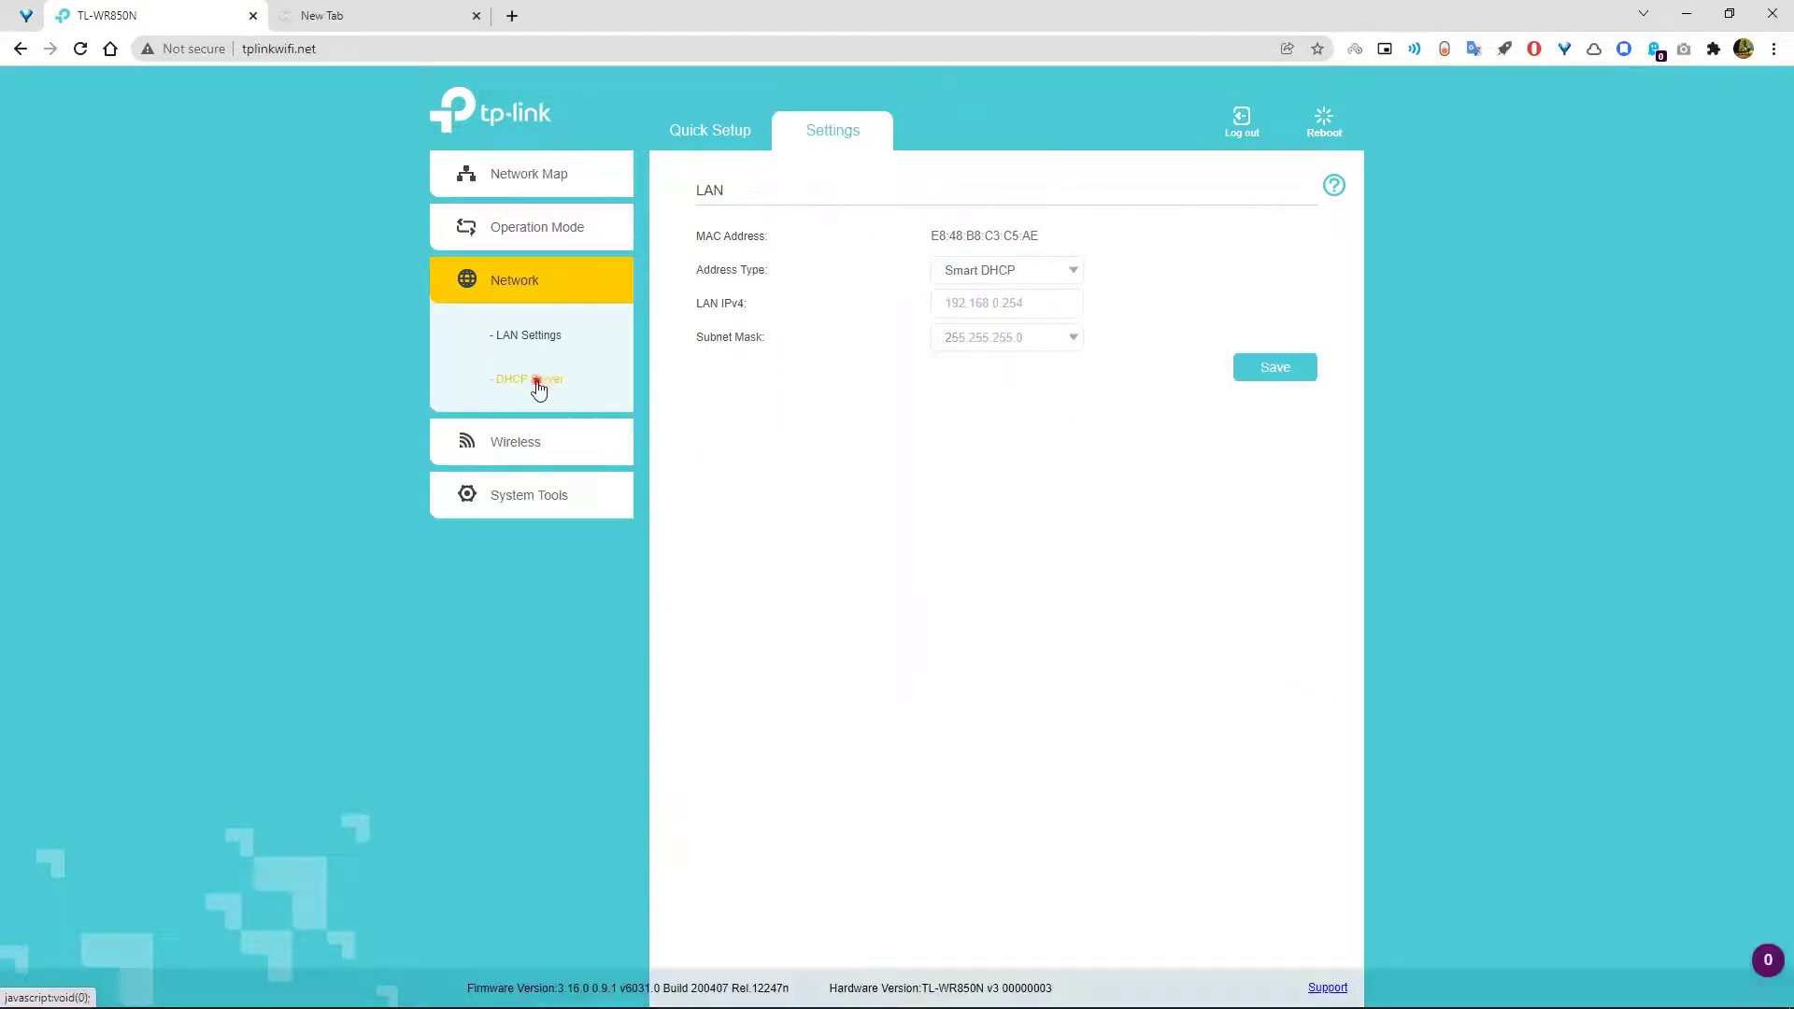
left_click(530, 379)
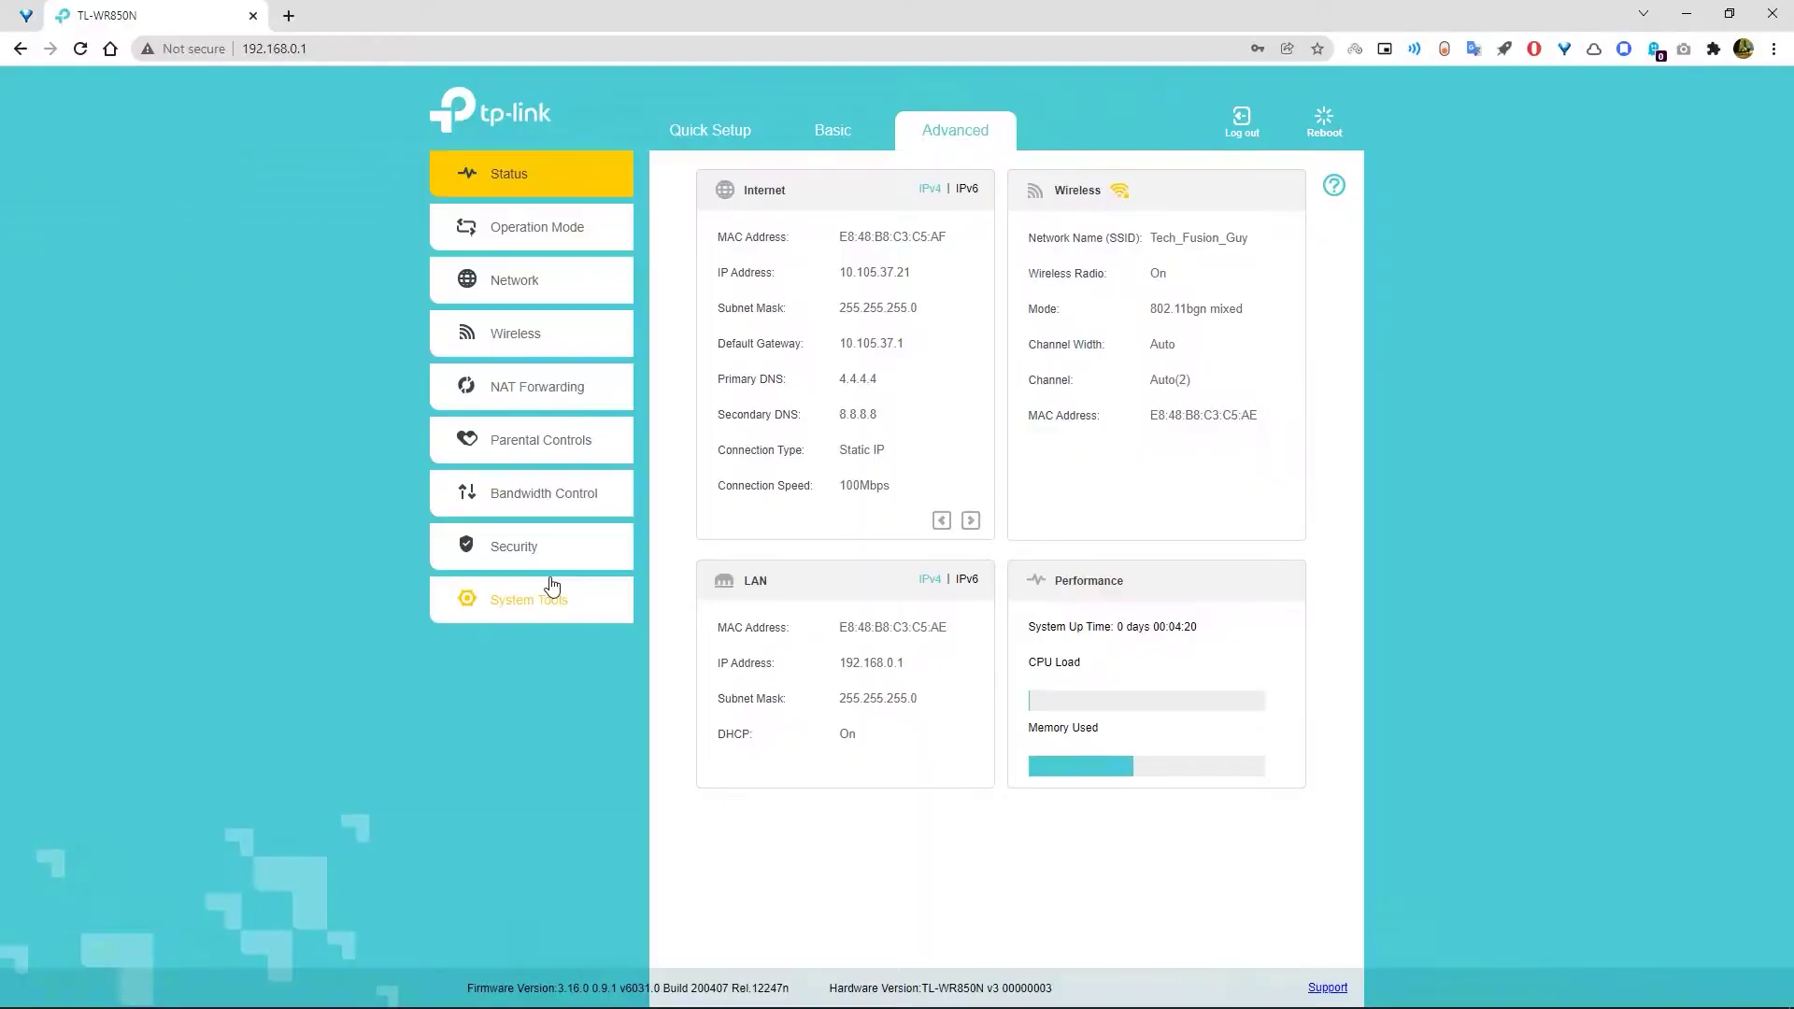
- In System Tools > Administration, fill the old password from the saved login, set a new one, save
left_click(550, 589)
left_click(546, 751)
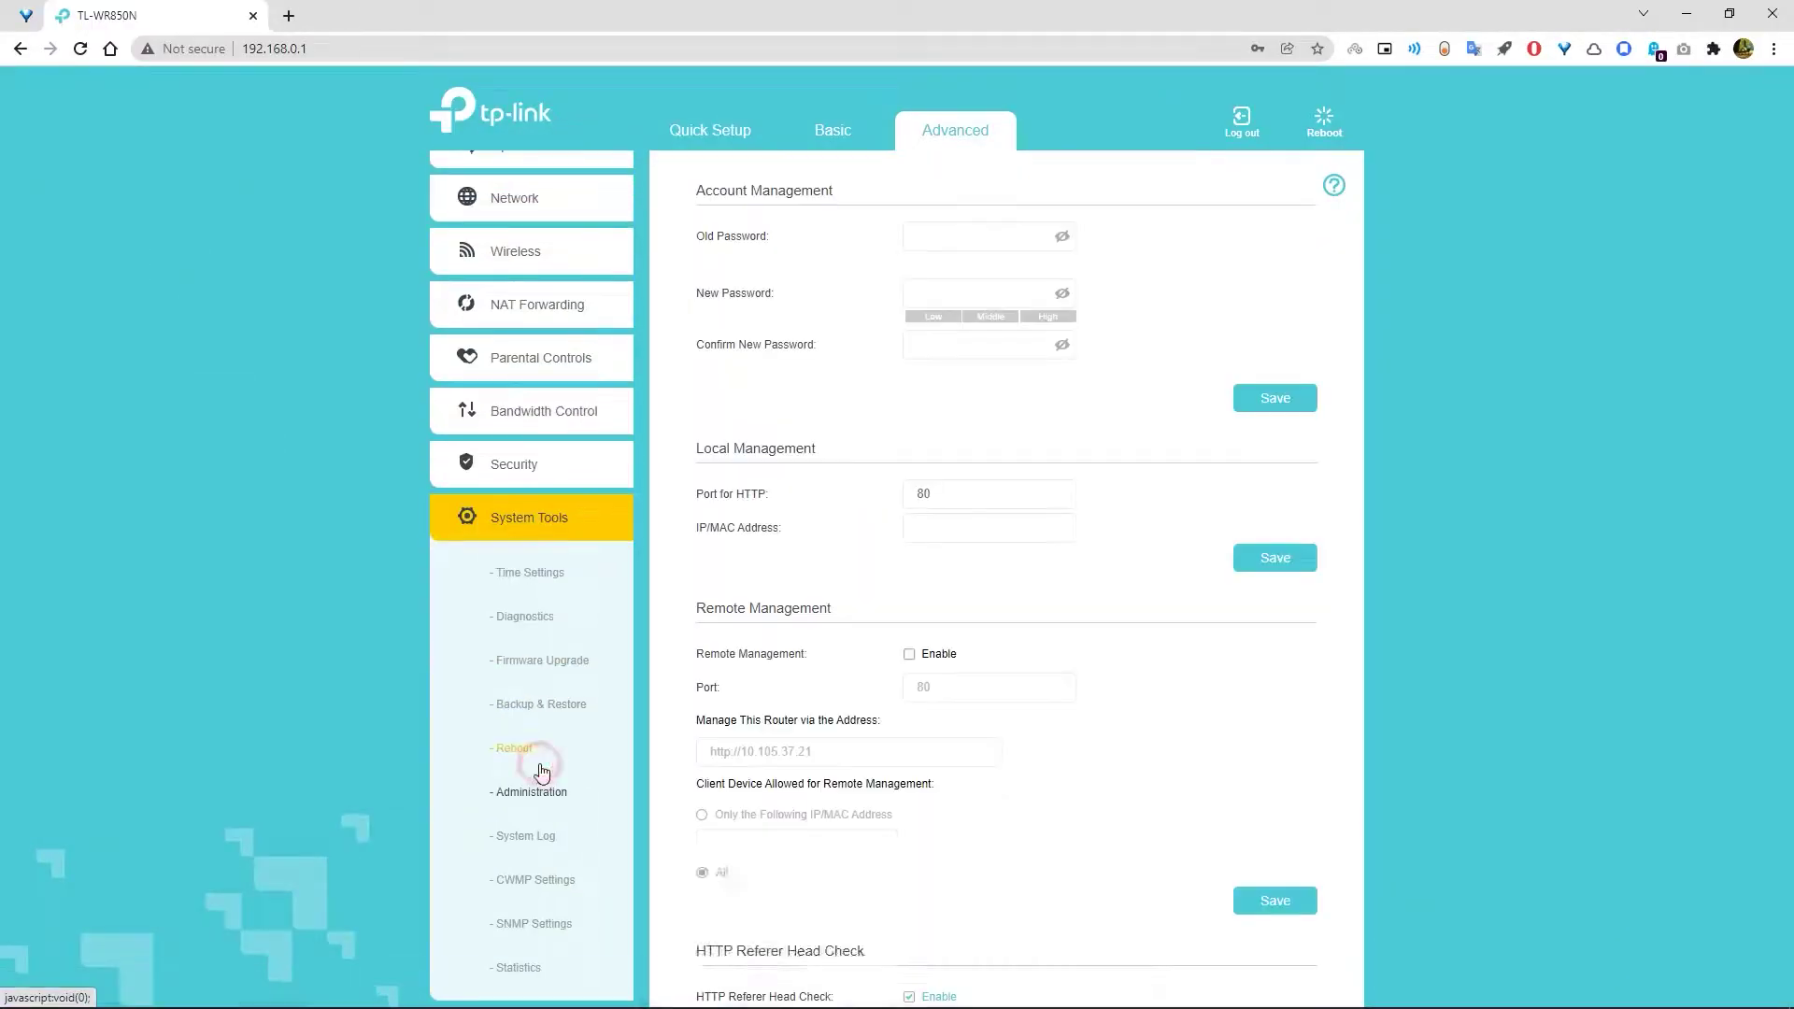
left_click(925, 236)
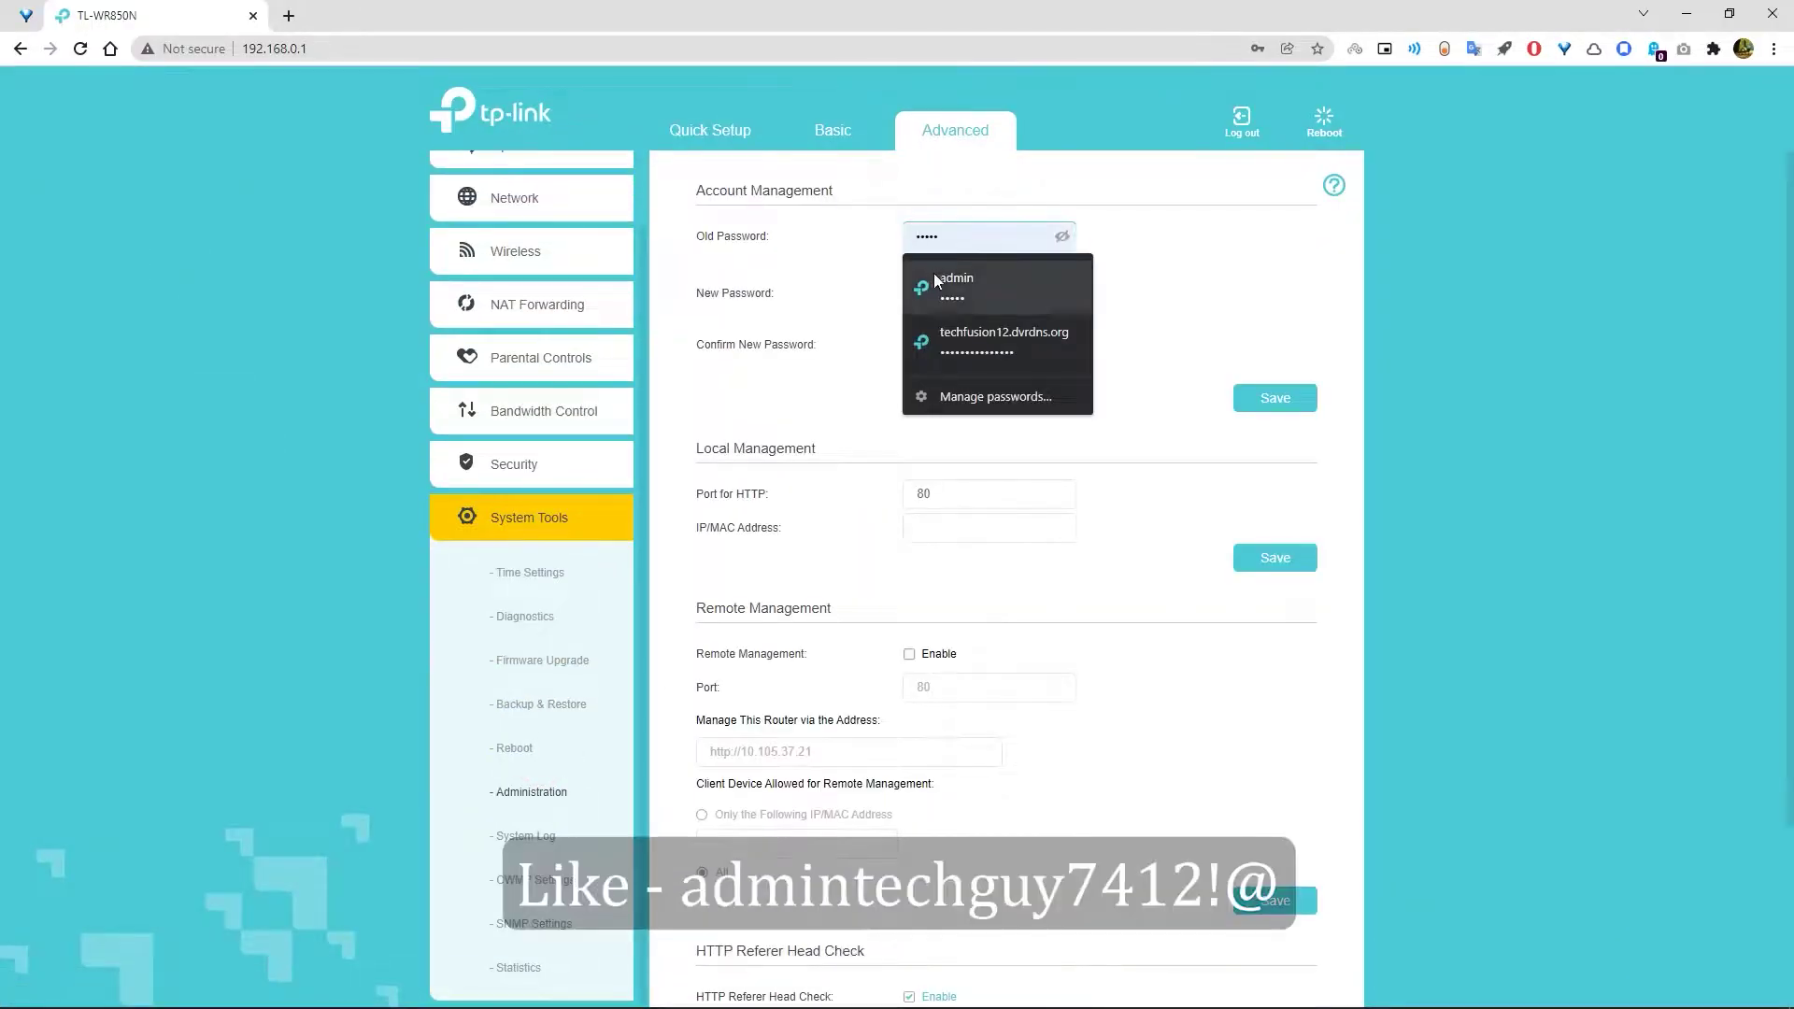
left_click(956, 283)
left_click(933, 293)
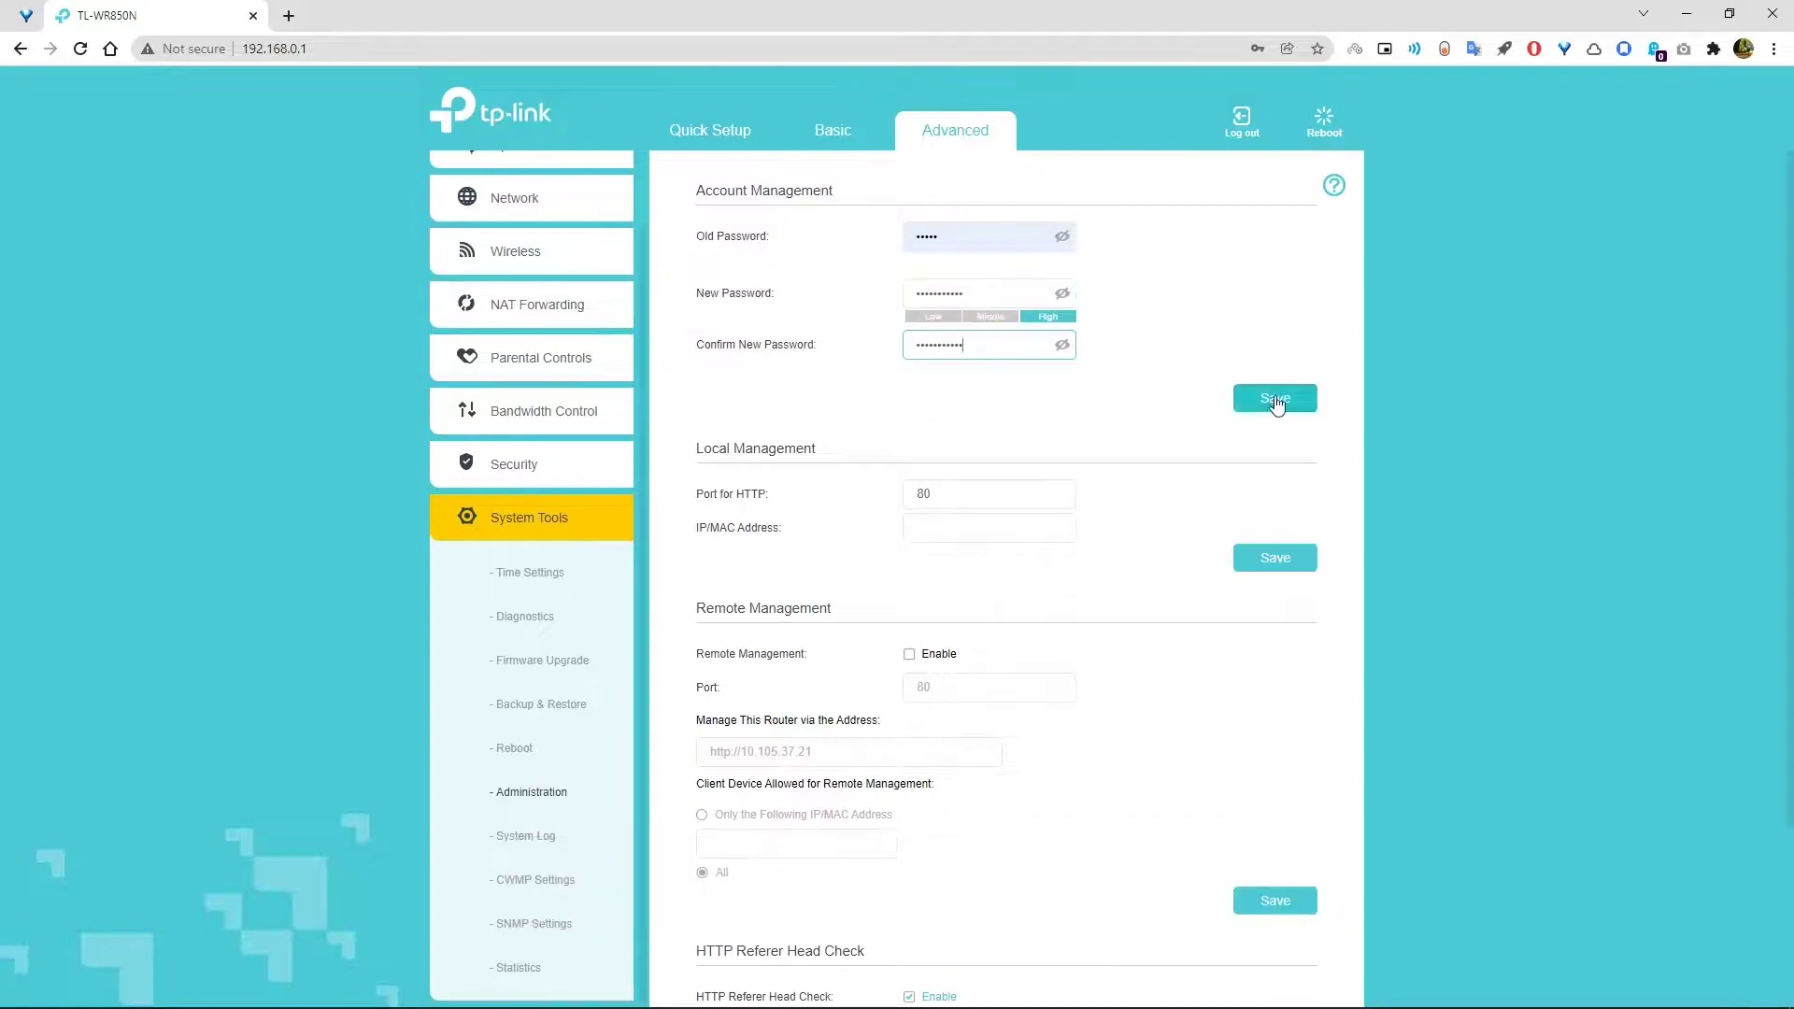
left_click(1276, 401)
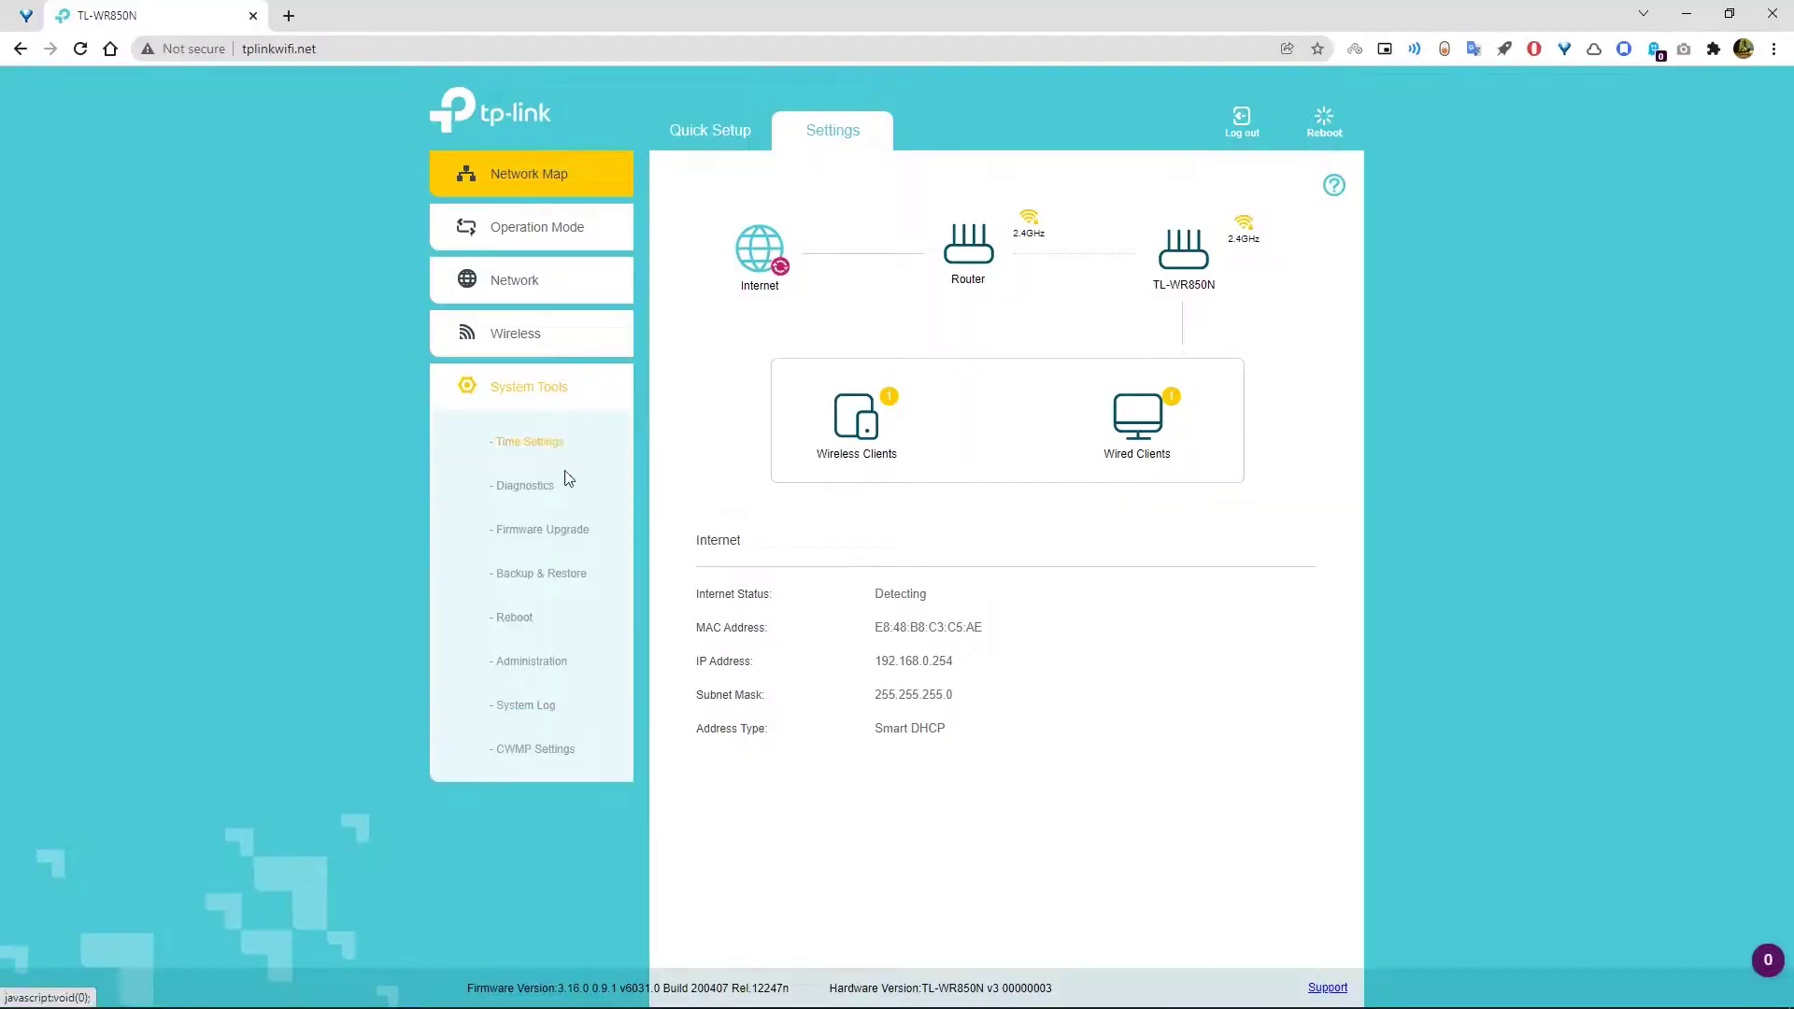
- Factory-restore the router from Backup & Restore, copying the internet IP beforehand
left_click(556, 580)
left_click(1243, 502)
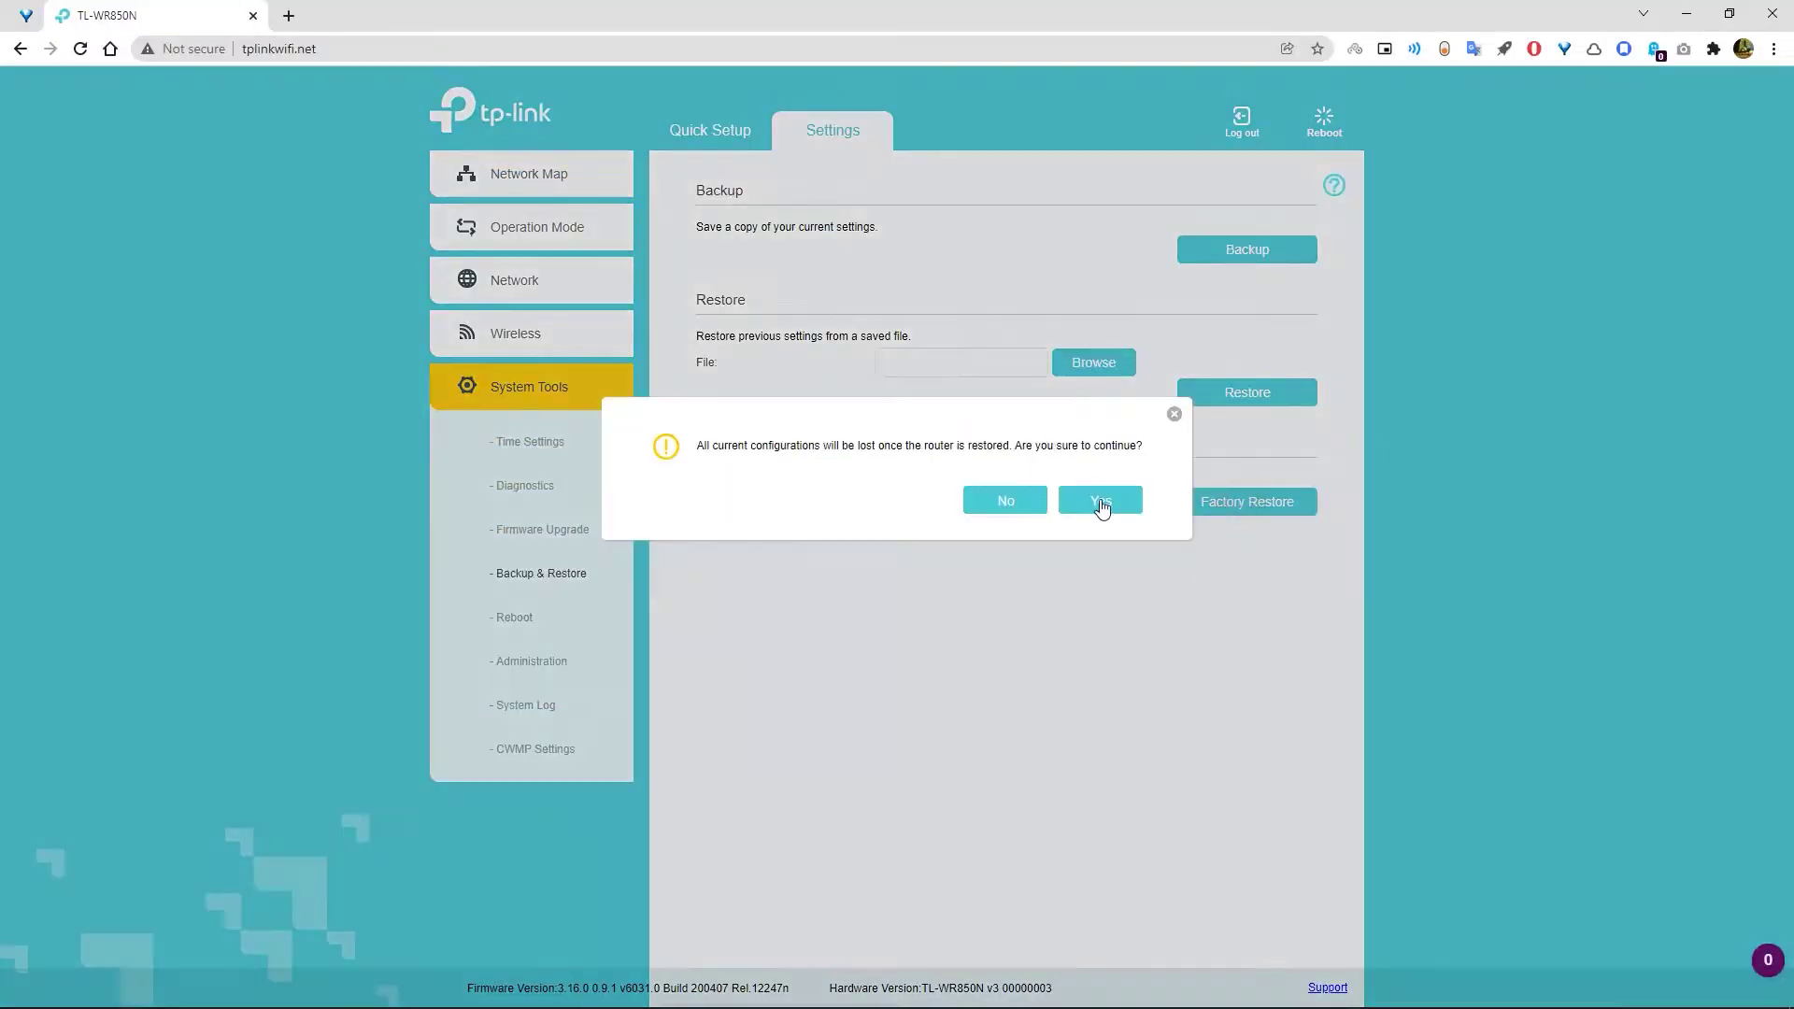
left_click(1101, 502)
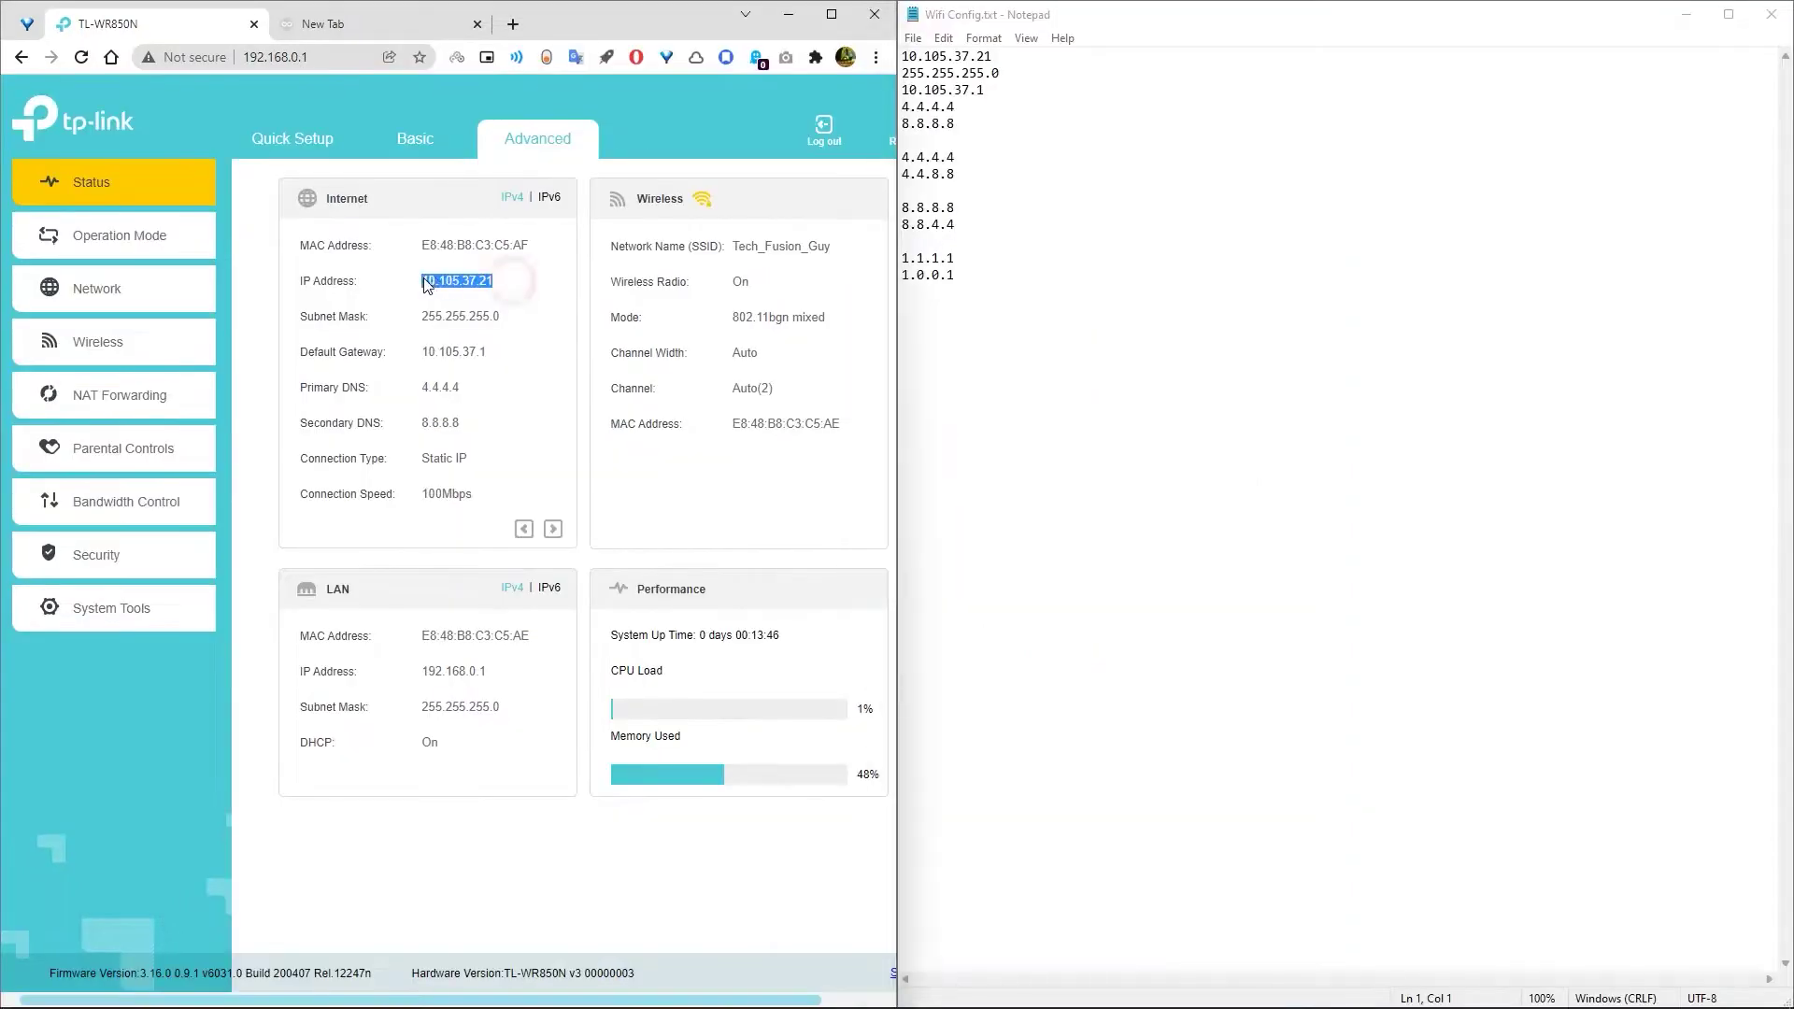
right_click(452, 282)
left_click(526, 295)
left_click(1243, 501)
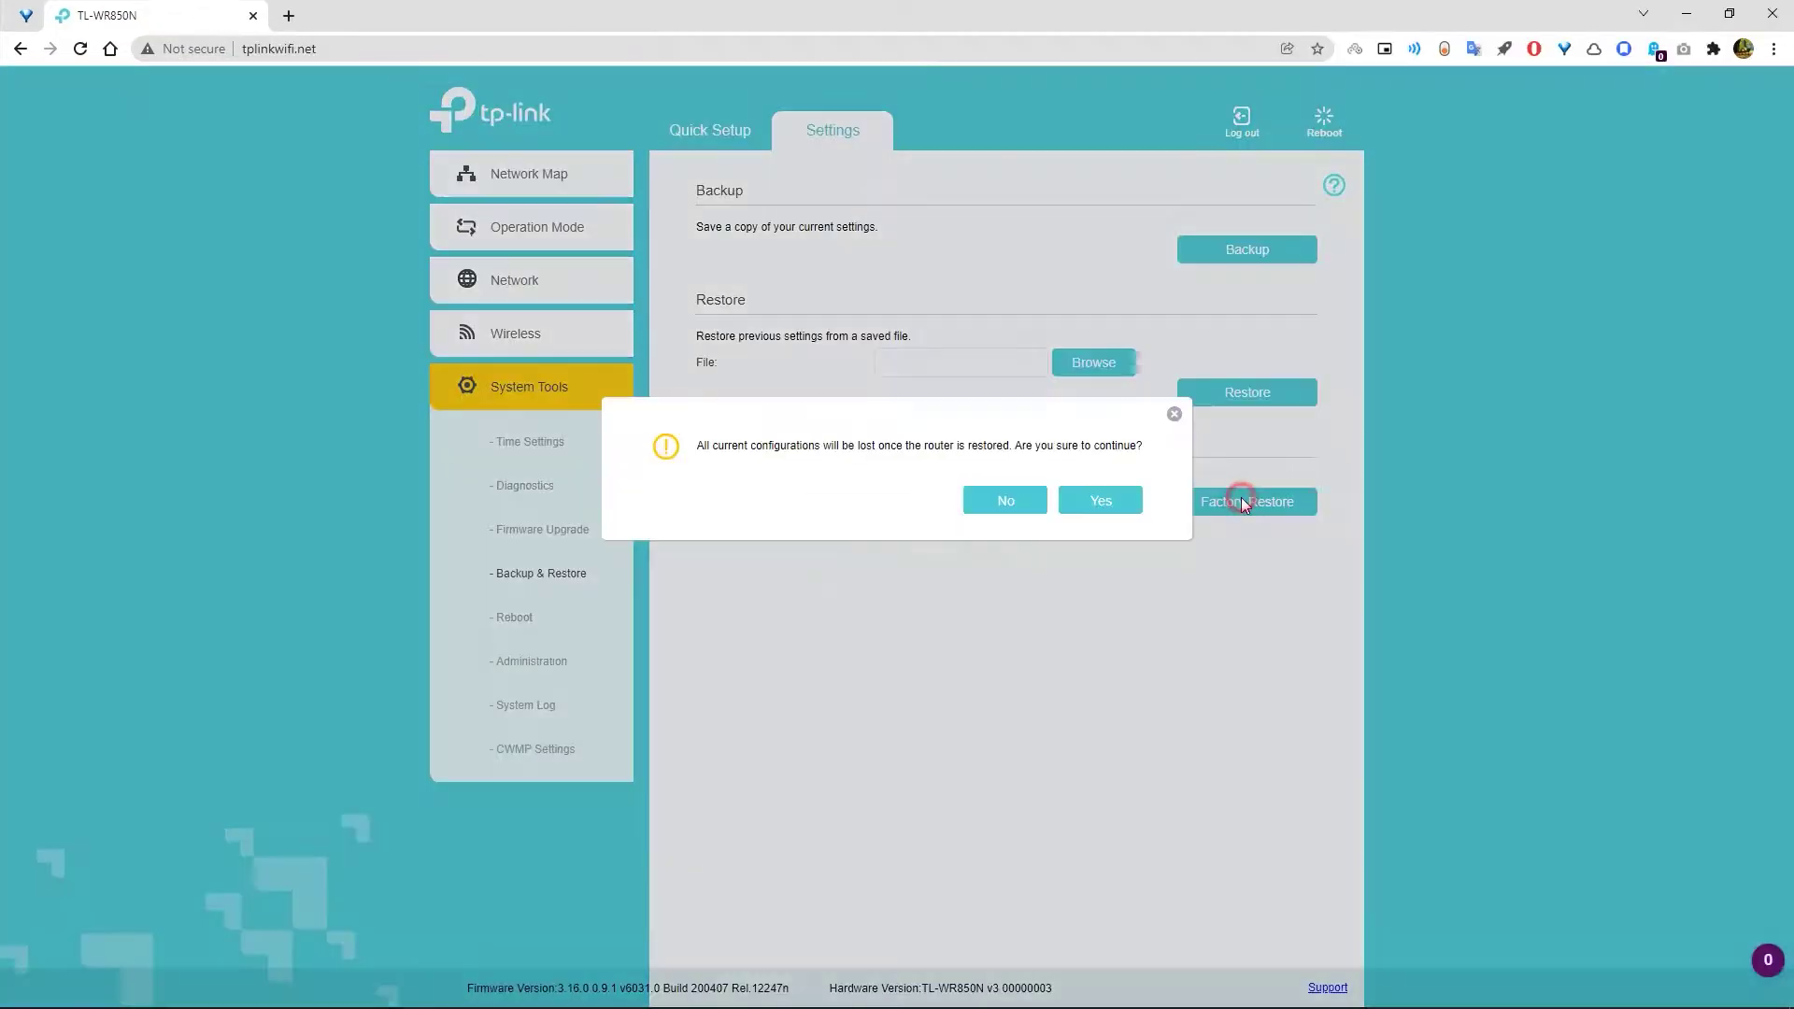
left_click(1101, 501)
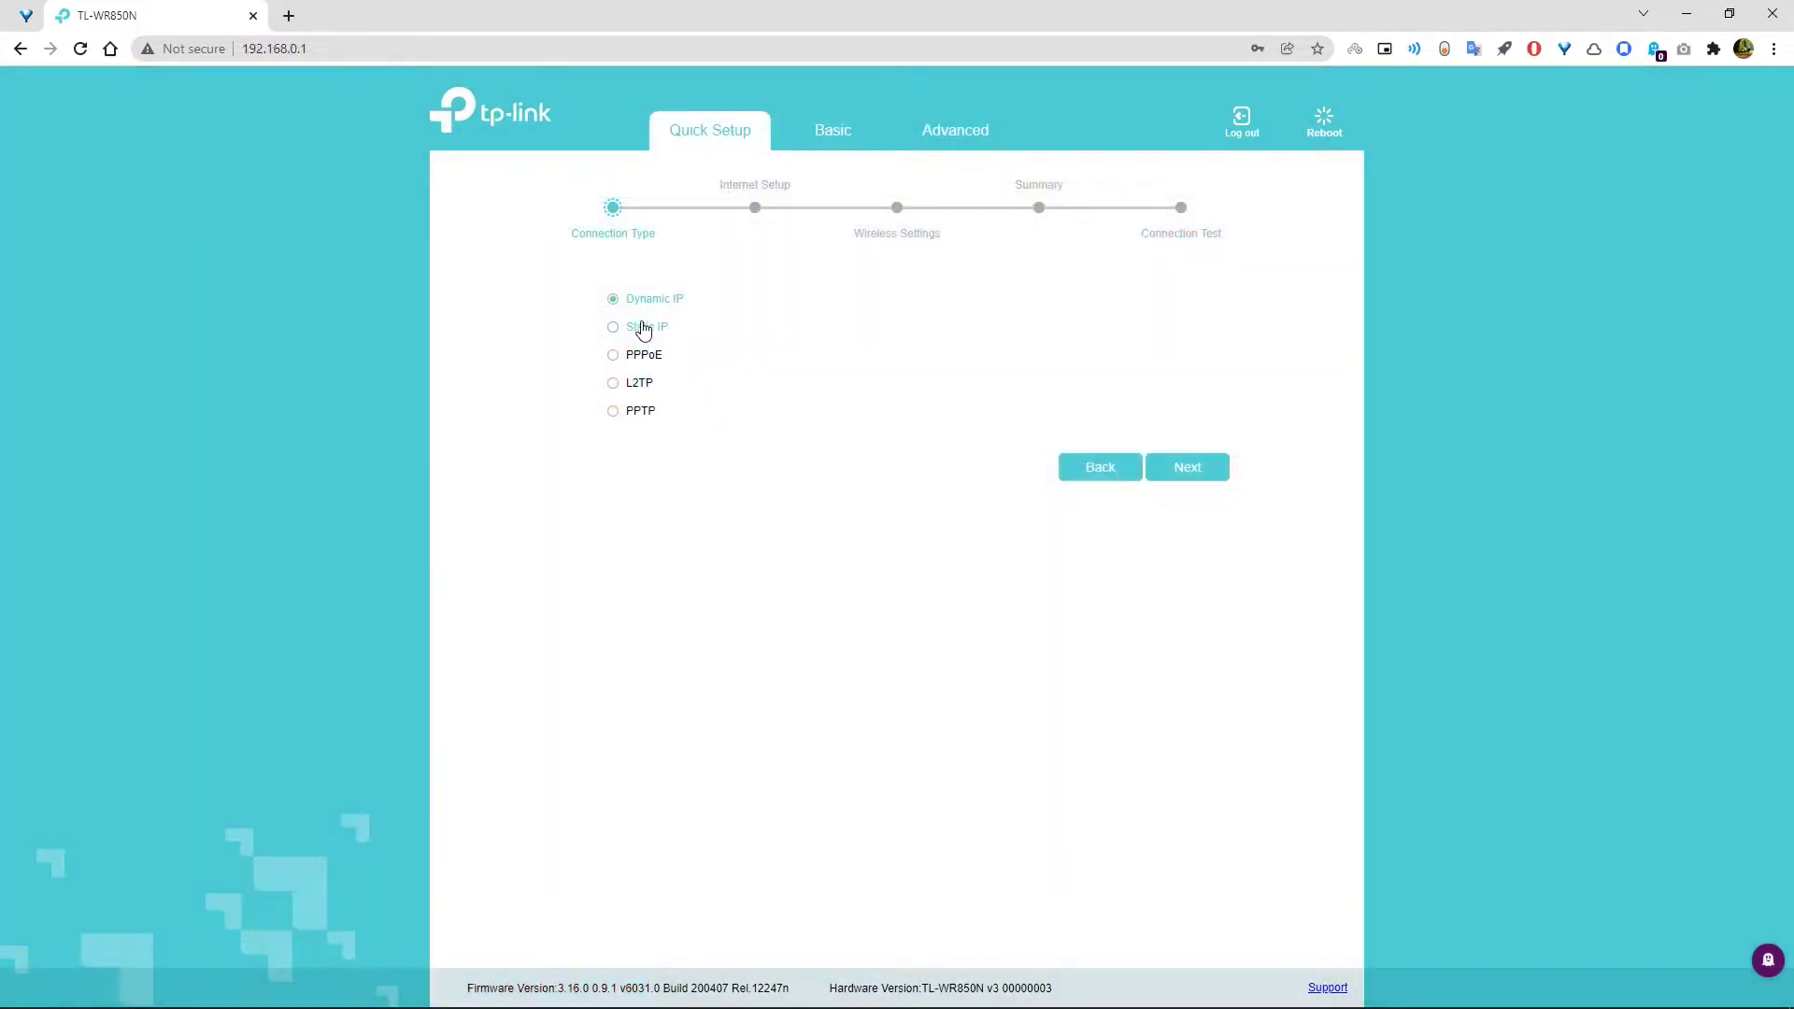
- Continue the Static IP setup and paste 10.105.37.21 from the notes into the IP Address field
left_click(1183, 477)
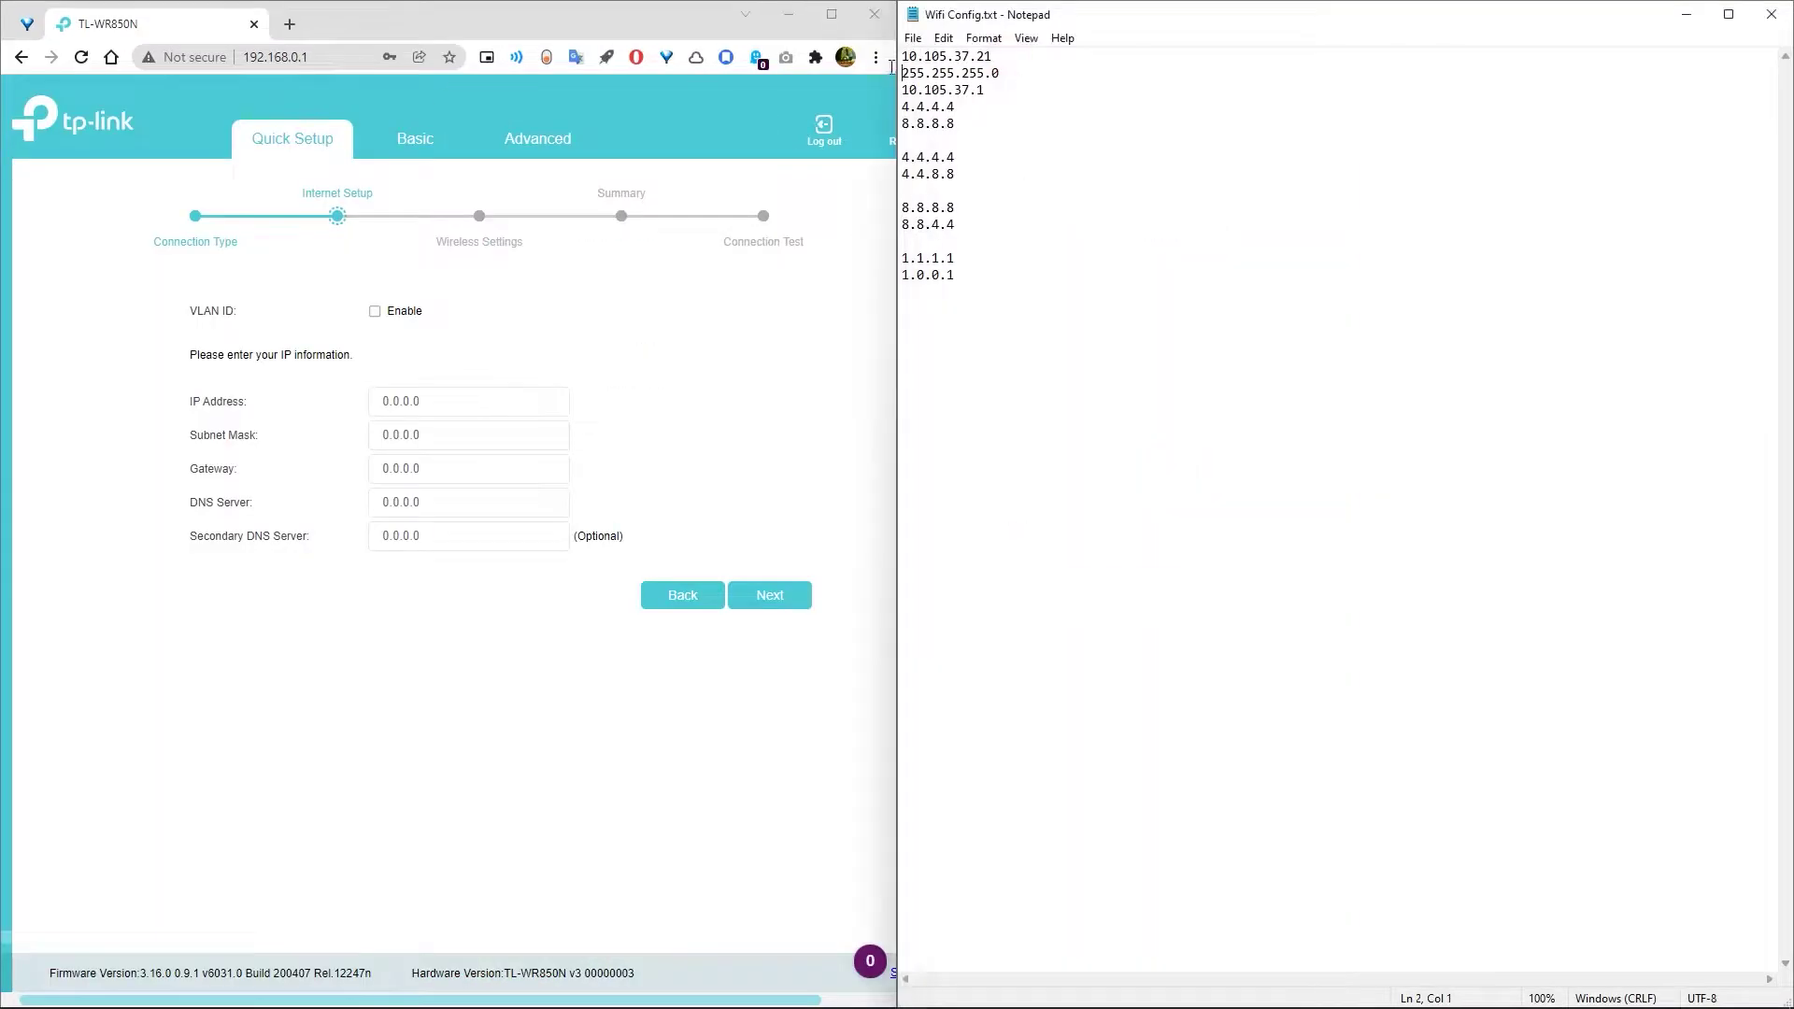
left_click_drag(902, 57, 990, 57)
right_click(923, 58)
left_click(963, 113)
left_click(485, 400)
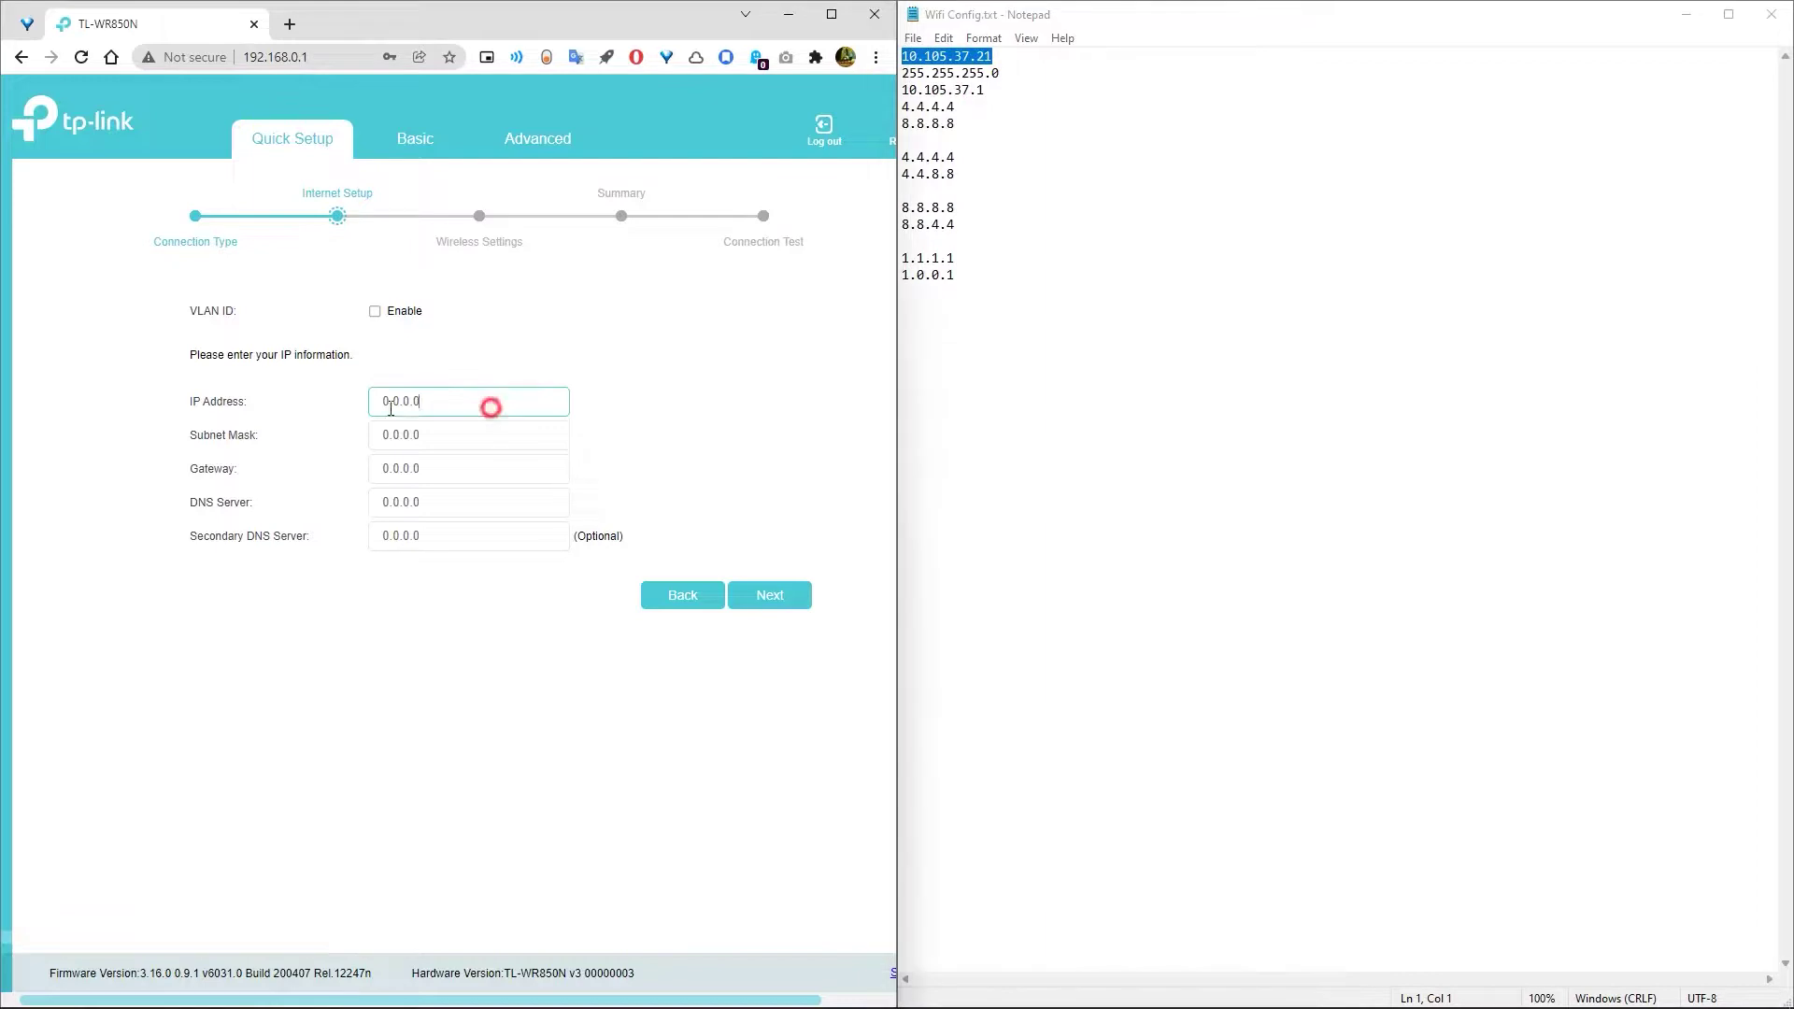
right_click(389, 396)
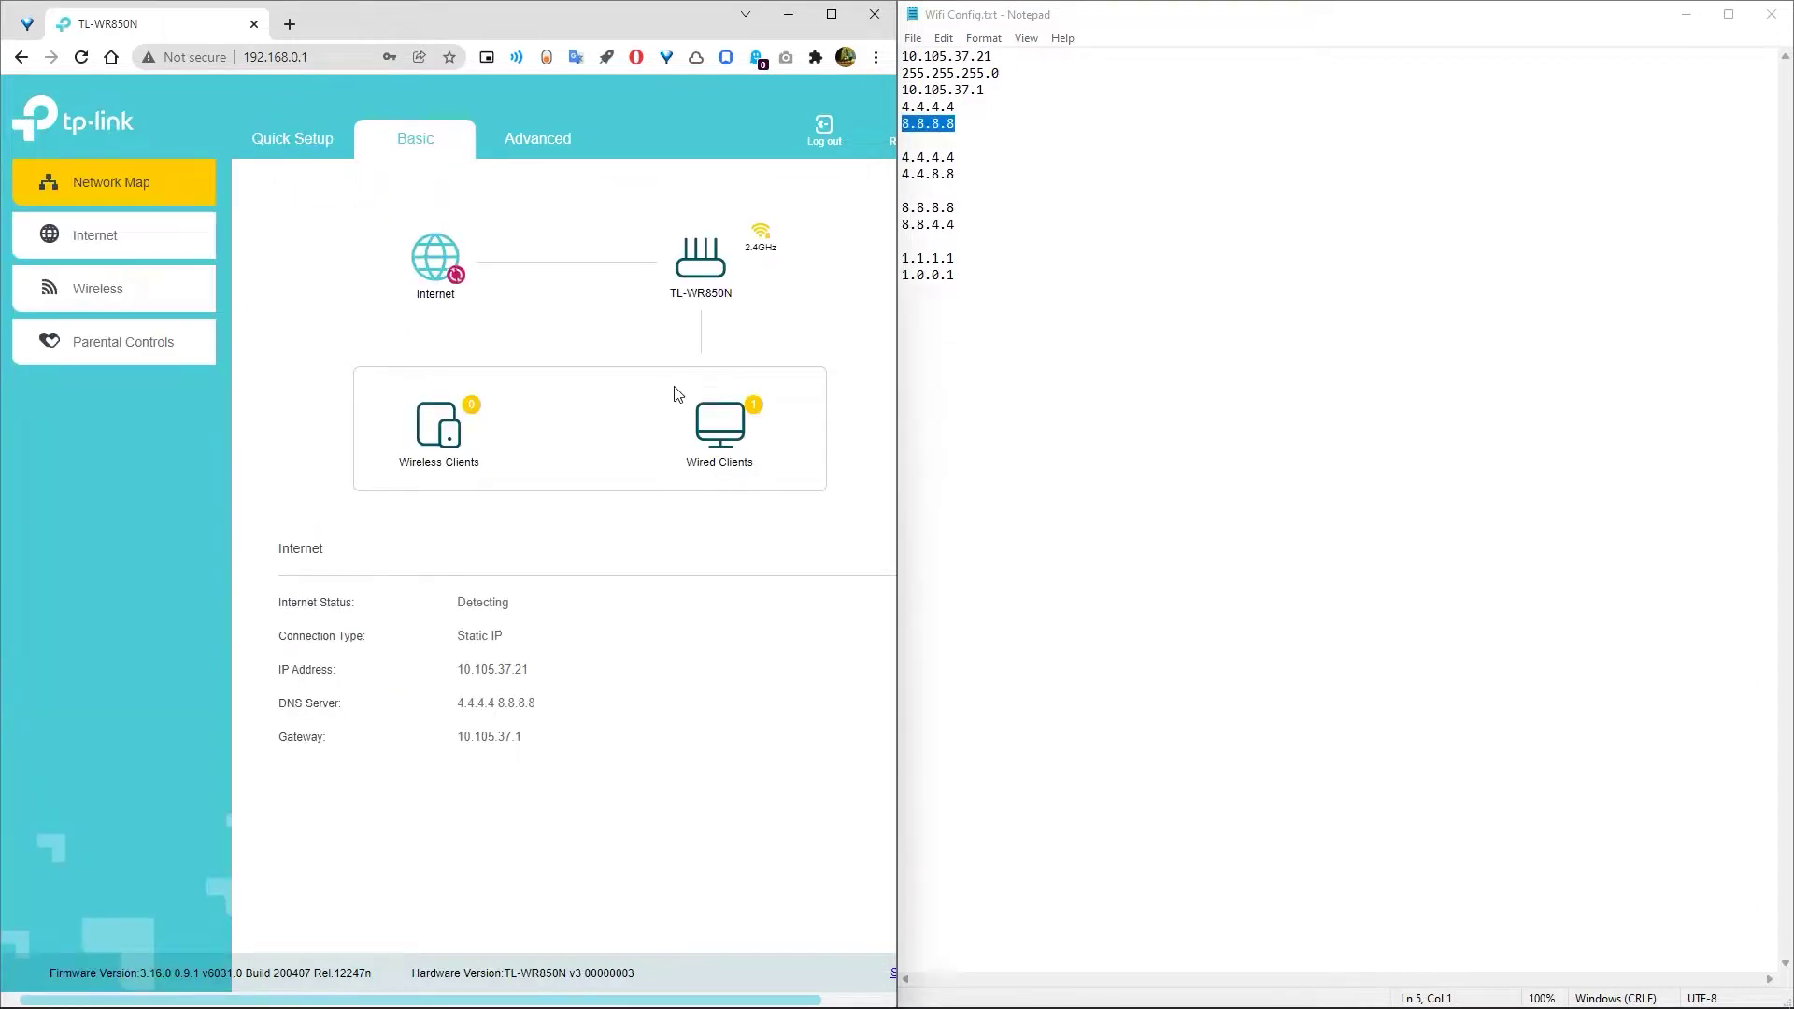
- Maximize the browser window
left_click(829, 15)
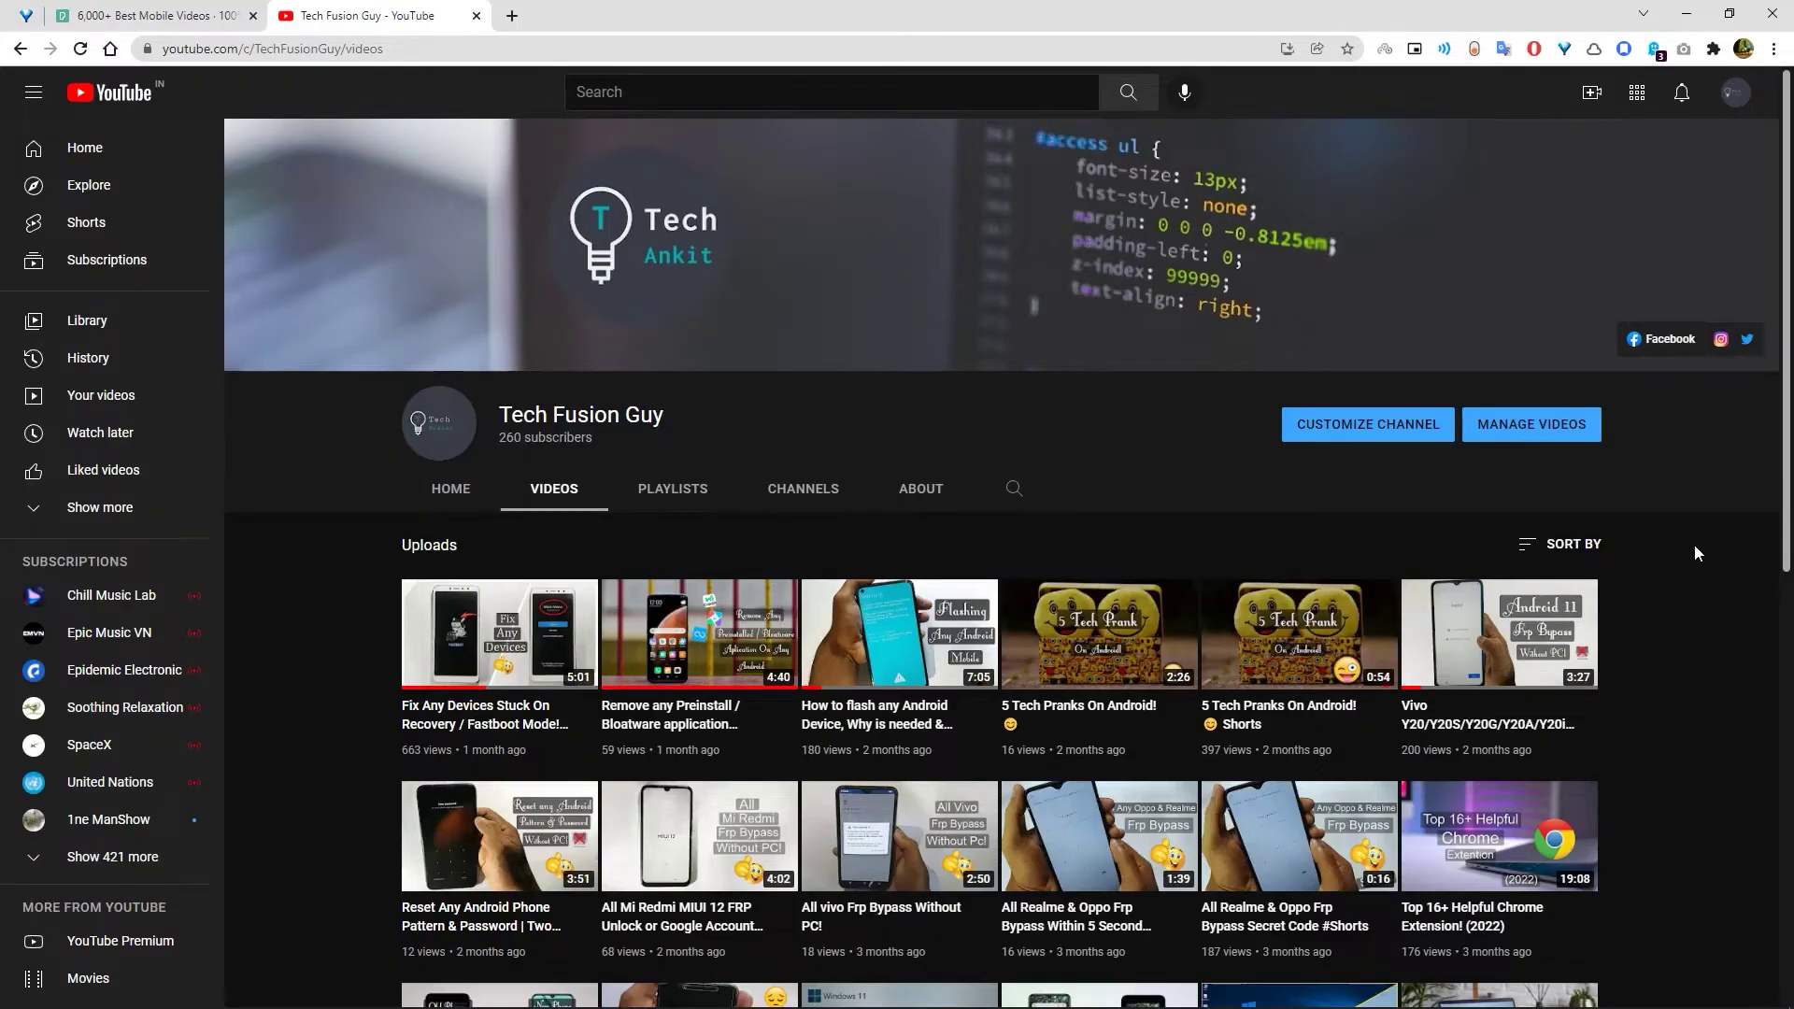
- Scroll the channel's Videos grid past recent Android tutorials to two-year-old Windows guides
scroll(1696, 549, "down", 6)
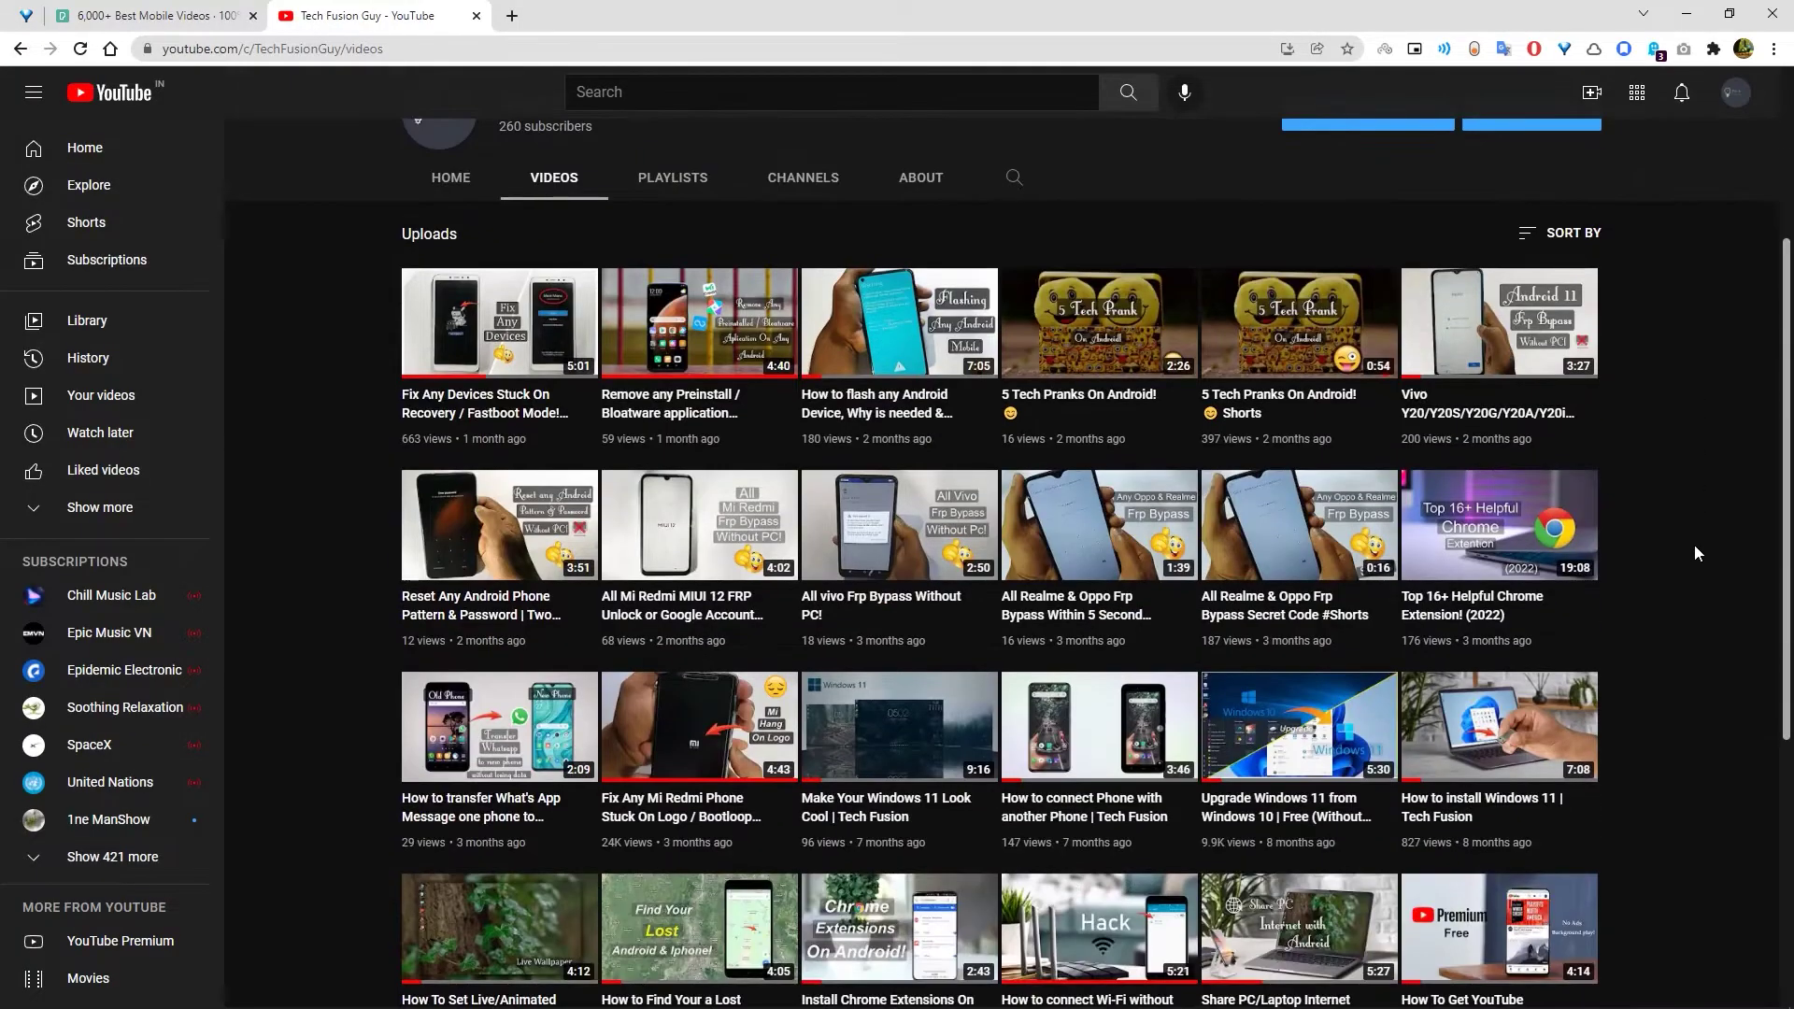
scroll(1695, 554, "down", 2)
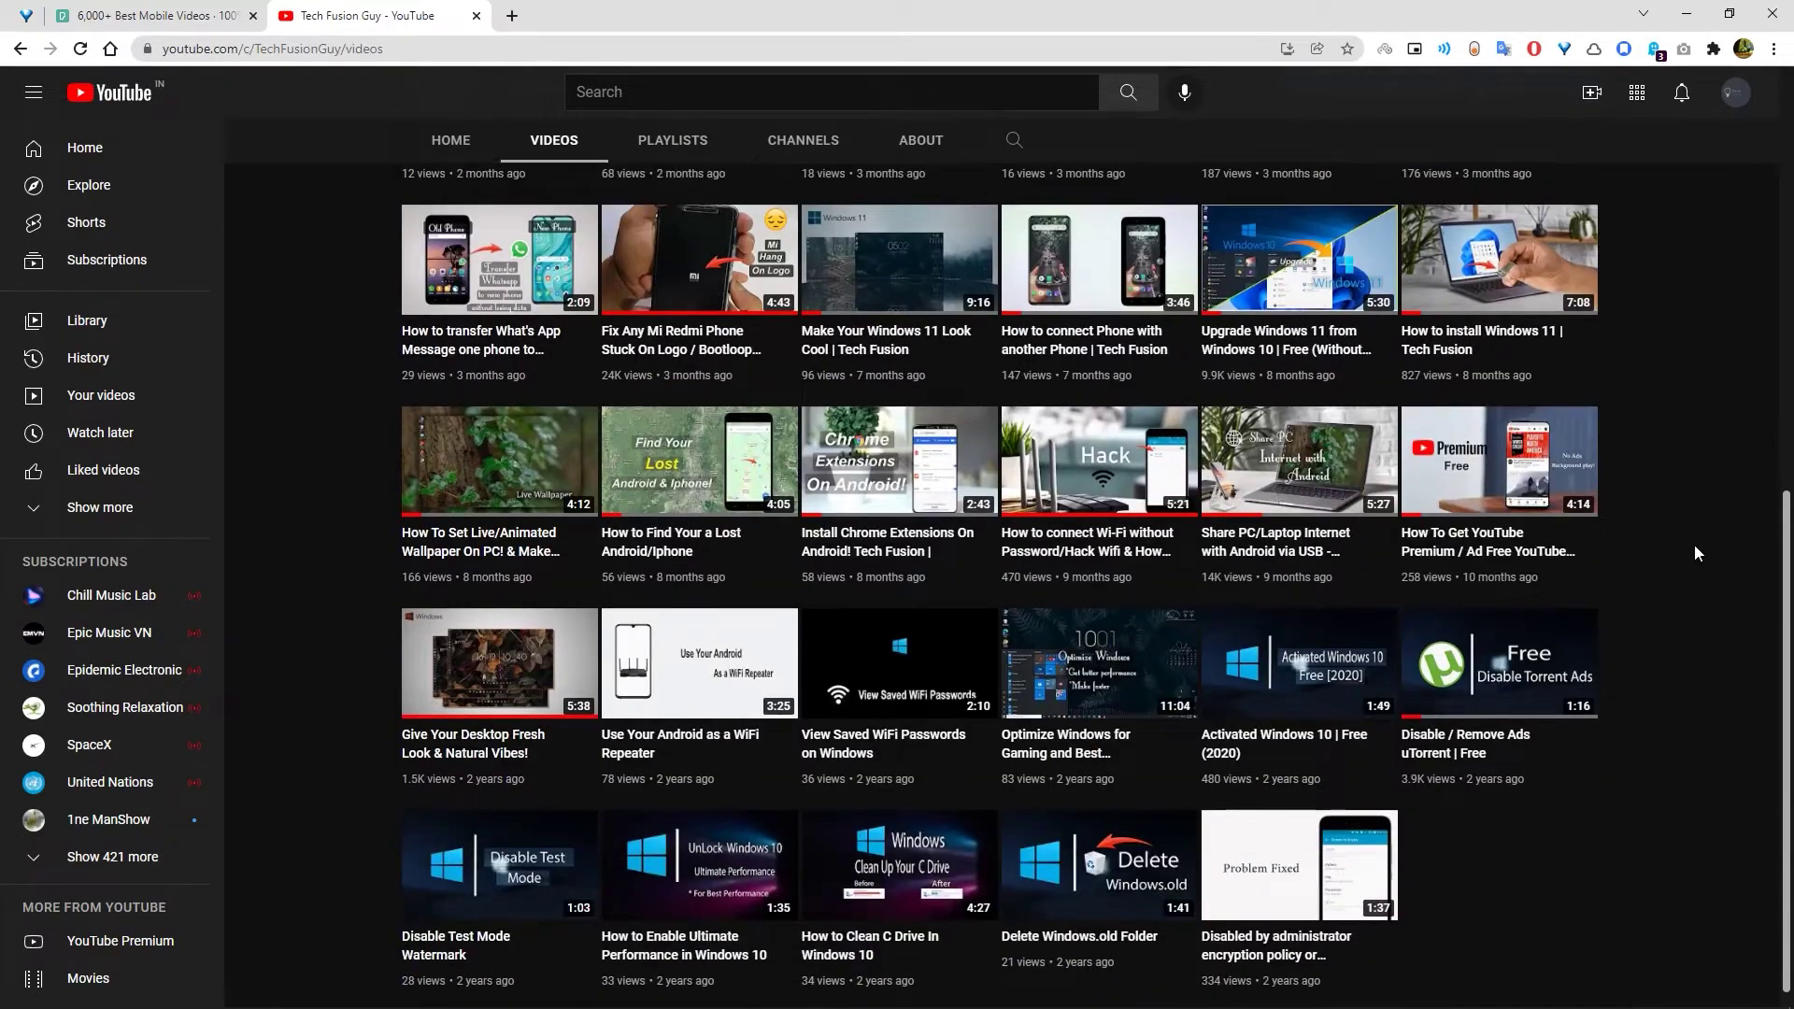